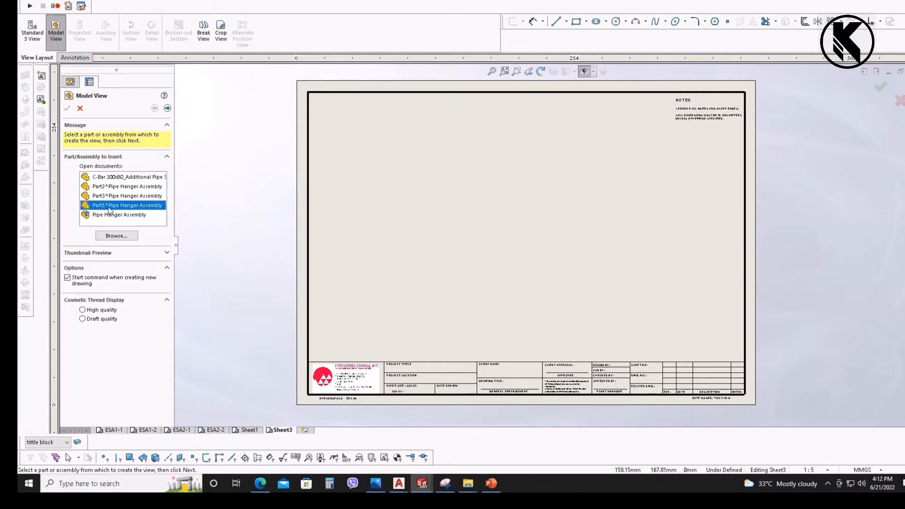
- Insert a model view of the Pipe Hanger Assembly onto the blank Sheet3
{"action": "double_click", "coordinate": [109, 208]}
{"action": "left_click", "coordinate": [428, 246]}
{"action": "scroll", "coordinate": [443, 233], "scroll_direction": "down", "scroll_amount": 3}
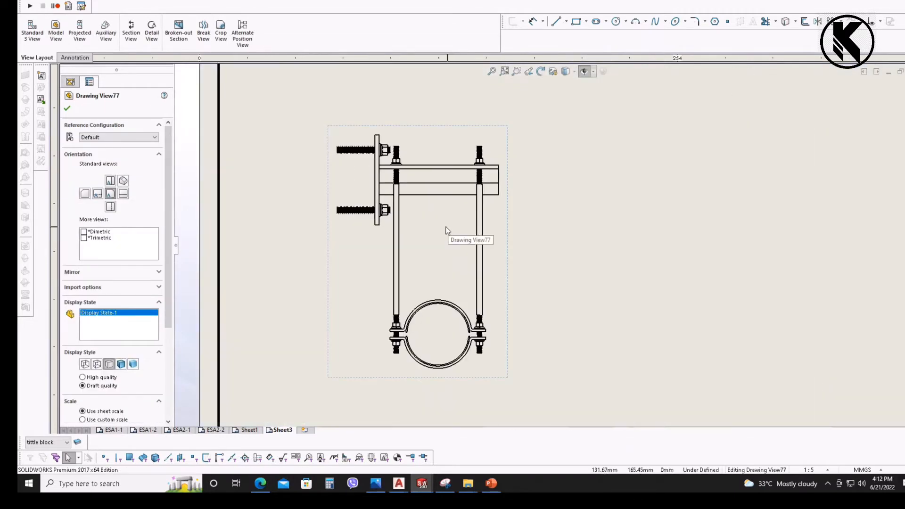
{"action": "scroll", "coordinate": [447, 230], "scroll_direction": "up", "scroll_amount": 3}
{"action": "scroll", "coordinate": [490, 223], "scroll_direction": "down", "scroll_amount": 2}
- Give the inserted assembly view a user-defined custom scale of 1:4
{"action": "left_click", "coordinate": [494, 221]}
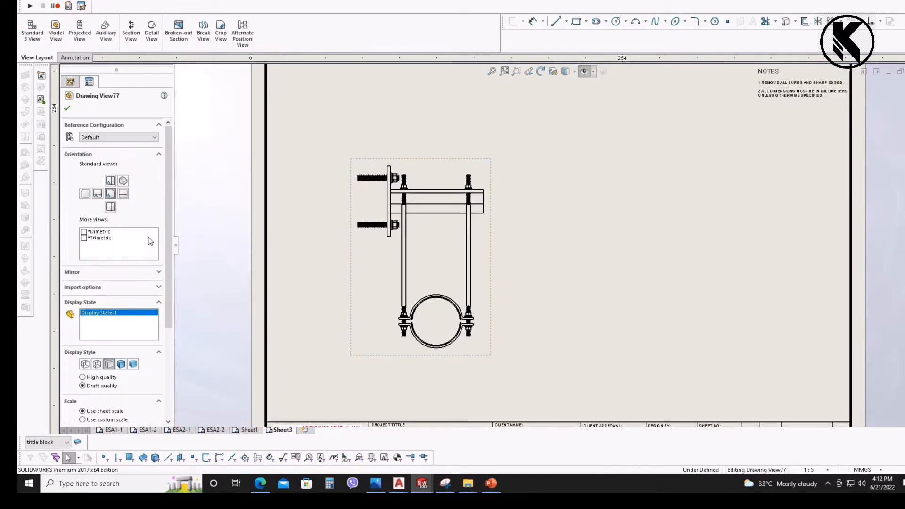
{"action": "scroll", "coordinate": [108, 287], "scroll_direction": "down", "scroll_amount": 5}
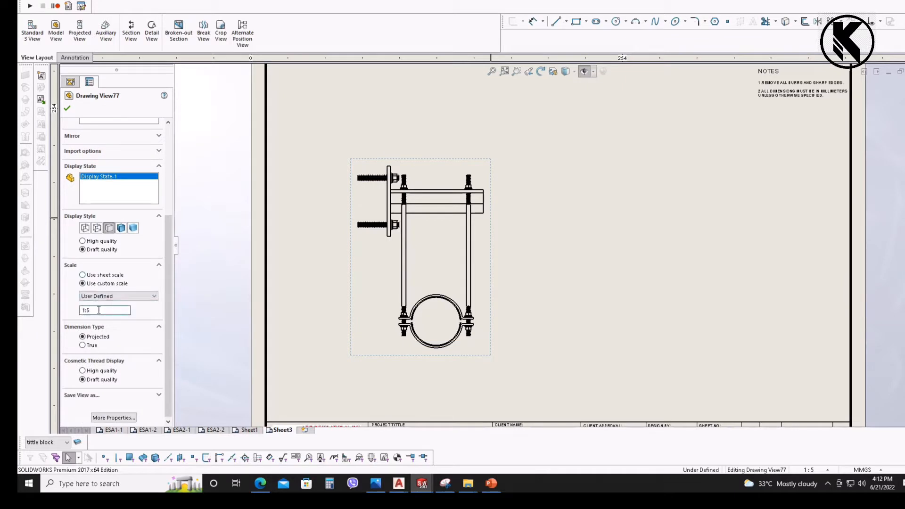
{"action": "key", "text": "BackSpace"}
{"action": "type", "text": "4"}
{"action": "middle_click", "coordinate": [390, 188]}
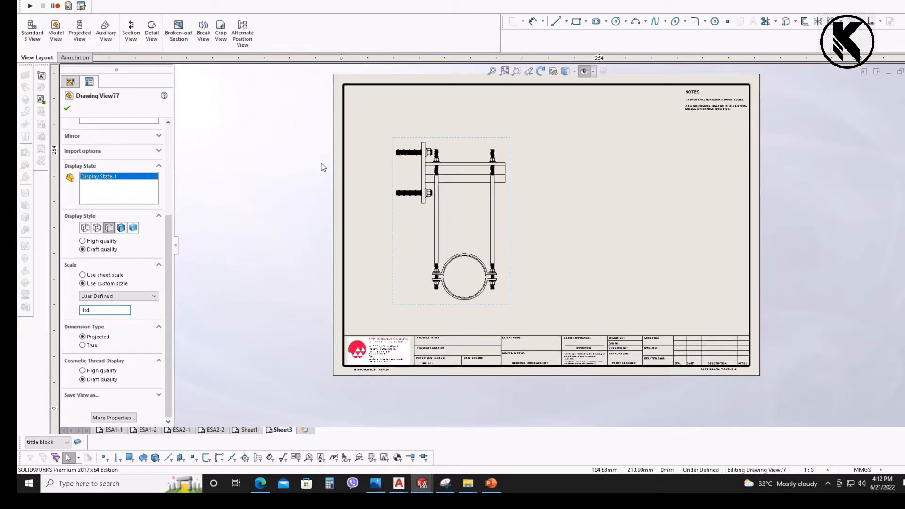
{"action": "left_click", "coordinate": [67, 110]}
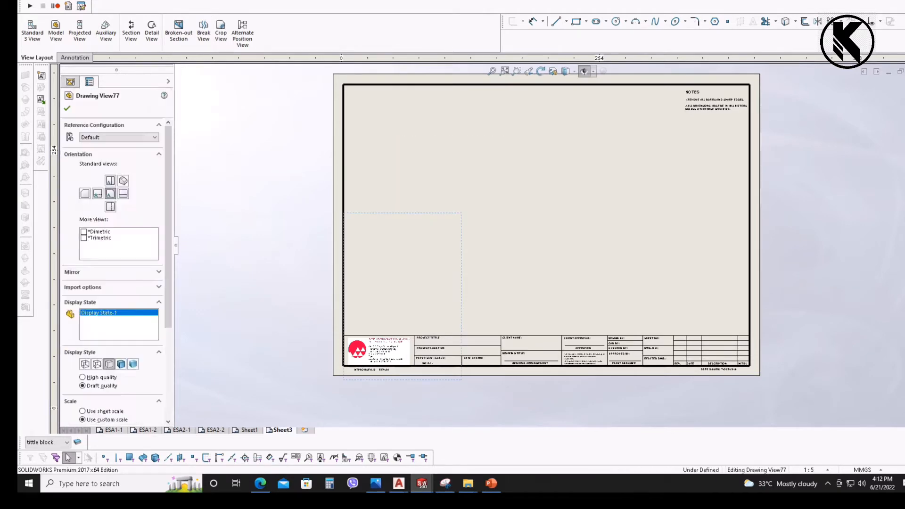
- Reposition the assembly view in the upper-left area of the sheet, clear of the title block
{"action": "left_click_drag", "start_coordinate": [452, 270], "coordinate": [485, 151]}
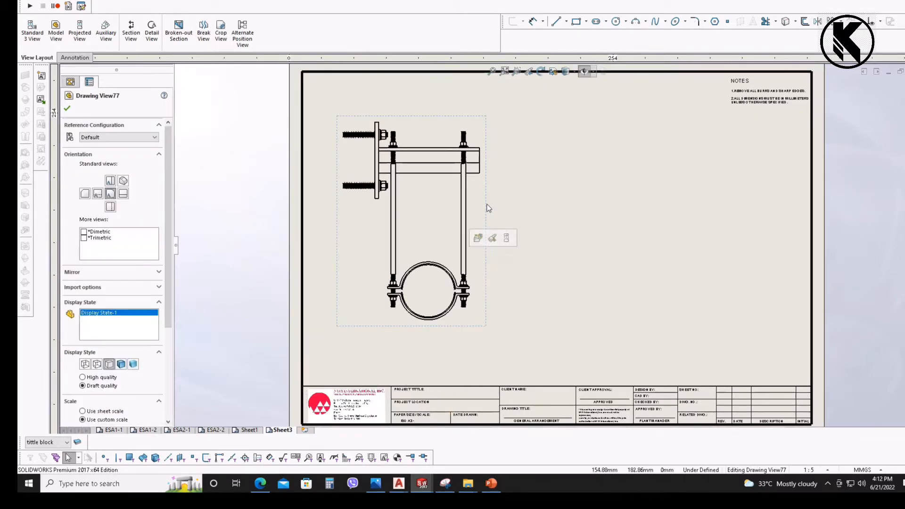
{"action": "scroll", "coordinate": [487, 206], "scroll_direction": "up", "scroll_amount": 2}
{"action": "middle_click_drag", "start_coordinate": [367, 220], "coordinate": [396, 191]}
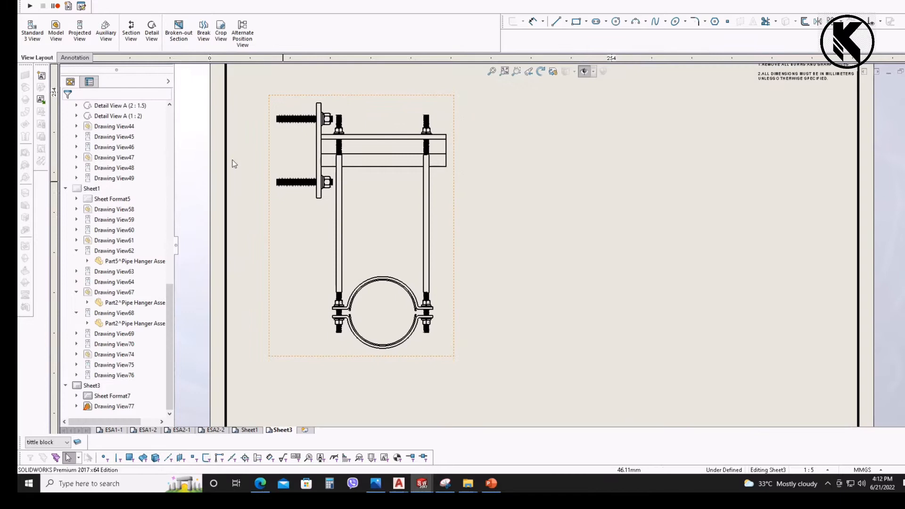
- Project a side view from the main assembly view and place it to the right, adjusting the spacing between the two
{"action": "left_click", "coordinate": [79, 31]}
{"action": "left_click", "coordinate": [556, 225]}
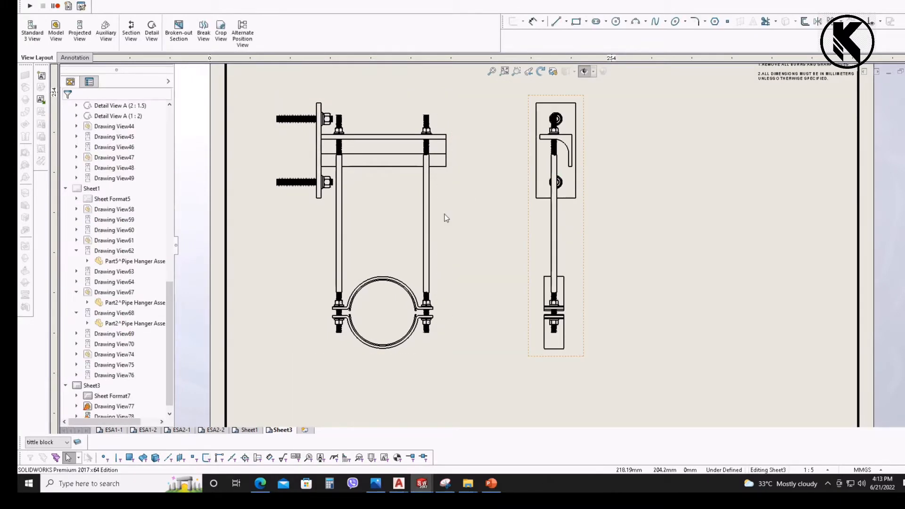
{"action": "scroll", "coordinate": [471, 219], "scroll_direction": "down", "scroll_amount": 3}
{"action": "scroll", "coordinate": [499, 196], "scroll_direction": "up", "scroll_amount": 2}
{"action": "left_click", "coordinate": [499, 198]}
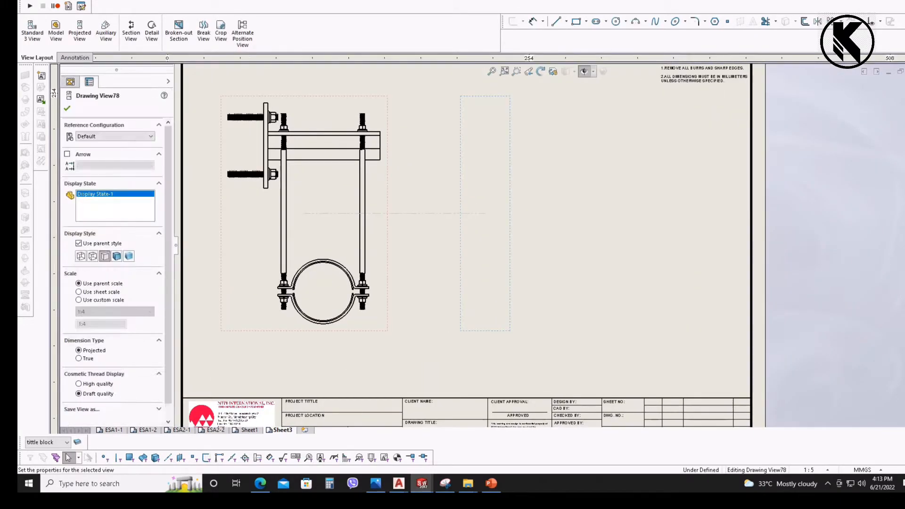
{"action": "key", "text": "Escape"}
{"action": "middle_click_drag", "start_coordinate": [403, 188], "coordinate": [478, 189]}
{"action": "left_click", "coordinate": [454, 209]}
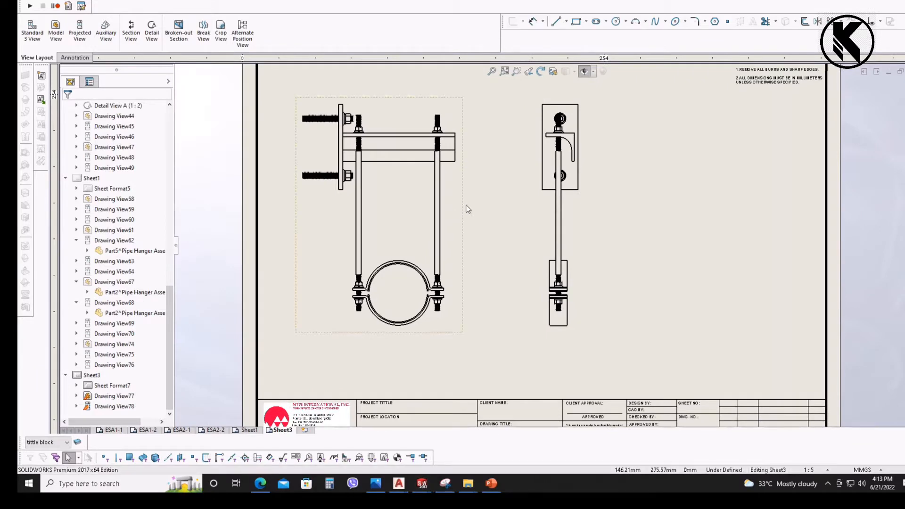
{"action": "key", "text": "Escape"}
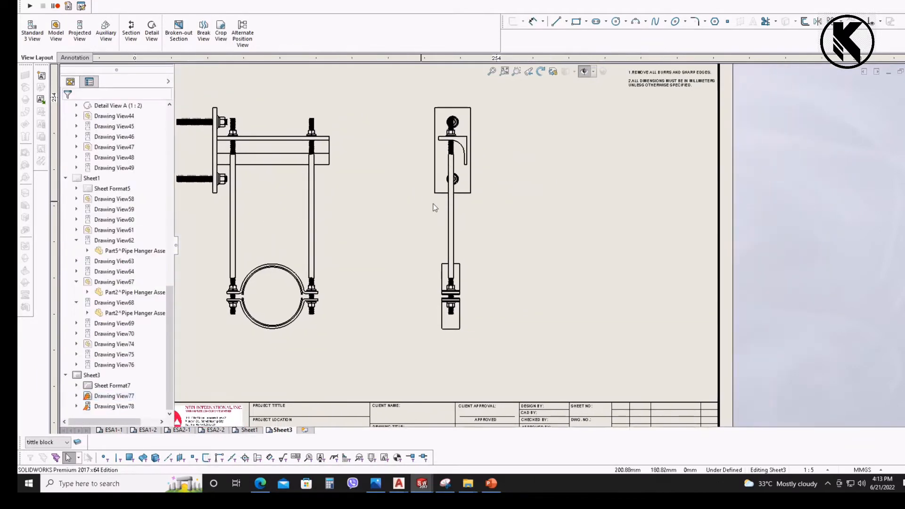
- Project an isometric view from the main assembly view and place it above the sheet
{"action": "left_click", "coordinate": [87, 38]}
{"action": "left_click", "coordinate": [271, 222]}
{"action": "scroll", "coordinate": [403, 120], "scroll_direction": "up", "scroll_amount": 2}
{"action": "mouse_move", "coordinate": [404, 120]}
{"action": "middle_mouse_down"}
{"action": "mouse_move", "coordinate": [416, 216]}
{"action": "mouse_move", "coordinate": [368, 281]}
{"action": "middle_mouse_up"}
{"action": "left_click", "coordinate": [507, 126]}
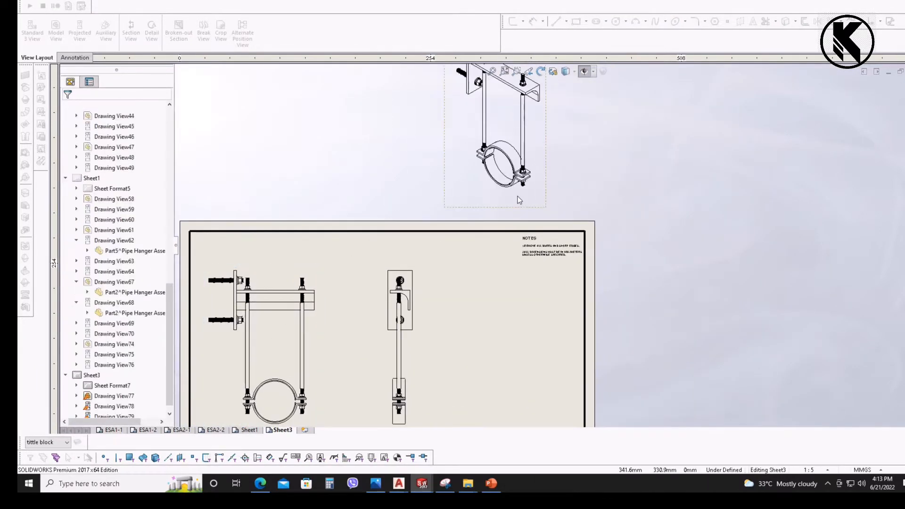
- Move the isometric view into the free area of the sheet beside the side view, below the notes
{"action": "scroll", "coordinate": [532, 192], "scroll_direction": "up", "scroll_amount": 1}
{"action": "middle_click_drag", "start_coordinate": [532, 192], "coordinate": [505, 152]}
{"action": "mouse_move", "coordinate": [516, 134]}
{"action": "left_mouse_down"}
{"action": "mouse_move", "coordinate": [518, 331]}
{"action": "mouse_move", "coordinate": [545, 333]}
{"action": "left_mouse_up"}
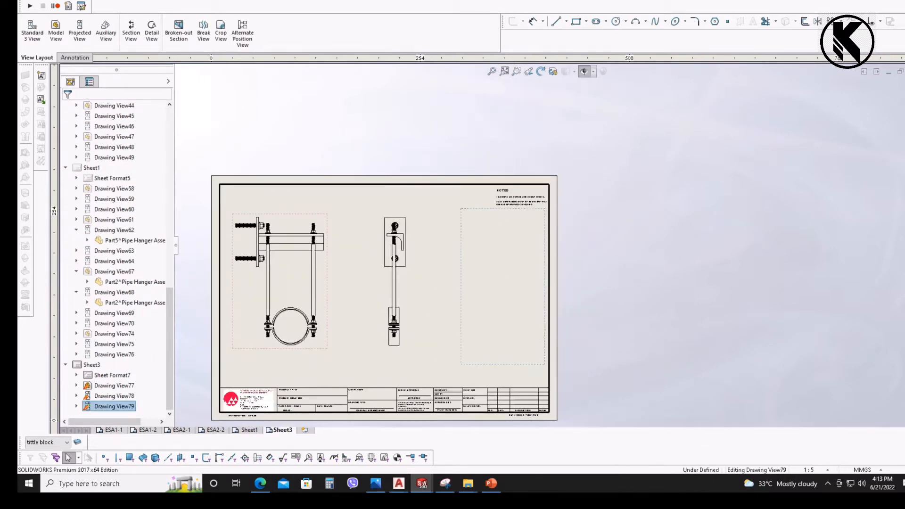
{"action": "middle_click_drag", "start_coordinate": [501, 269], "coordinate": [488, 183]}
{"action": "scroll", "coordinate": [458, 128], "scroll_direction": "down", "scroll_amount": 2}
{"action": "left_click_drag", "start_coordinate": [462, 131], "coordinate": [454, 128]}
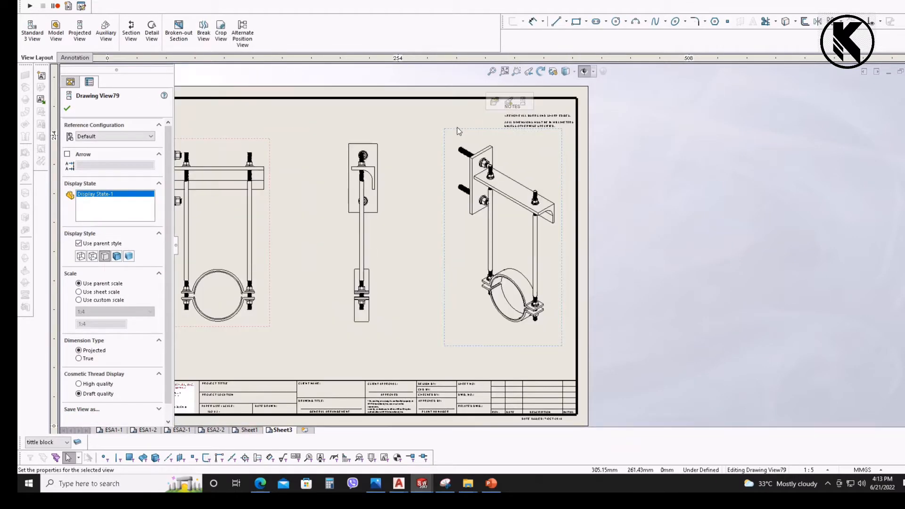
{"action": "scroll", "coordinate": [315, 189], "scroll_direction": "down", "scroll_amount": 2}
{"action": "mouse_move", "coordinate": [230, 187]}
{"action": "middle_mouse_down"}
{"action": "mouse_move", "coordinate": [394, 201]}
{"action": "mouse_move", "coordinate": [427, 232]}
{"action": "middle_mouse_up"}
{"action": "key", "text": "Escape"}
- Add a center mark to the round pipe clamp in the main view
{"action": "scroll", "coordinate": [380, 192], "scroll_direction": "down", "scroll_amount": 1}
{"action": "middle_click_drag", "start_coordinate": [386, 191], "coordinate": [344, 179]}
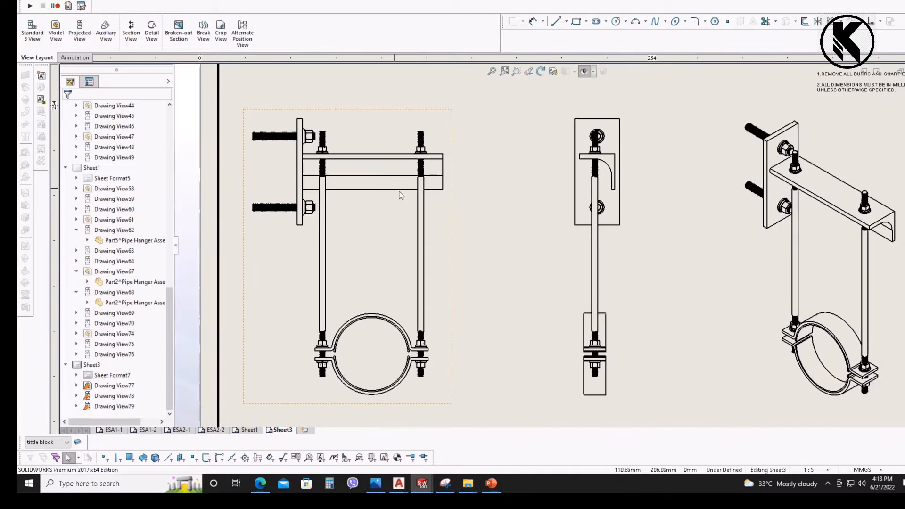
{"action": "middle_click_drag", "start_coordinate": [429, 230], "coordinate": [423, 249]}
{"action": "scroll", "coordinate": [424, 249], "scroll_direction": "down", "scroll_amount": 2}
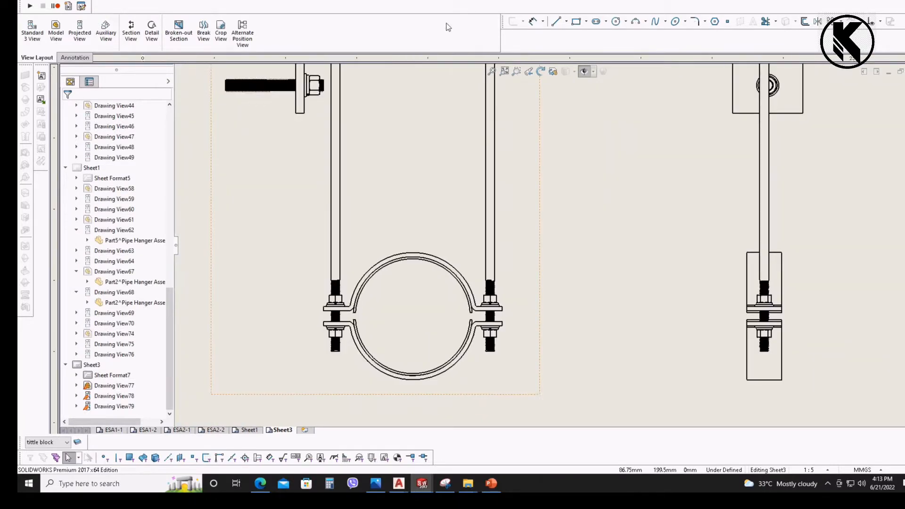
{"action": "scroll", "coordinate": [521, 262], "scroll_direction": "up", "scroll_amount": 3}
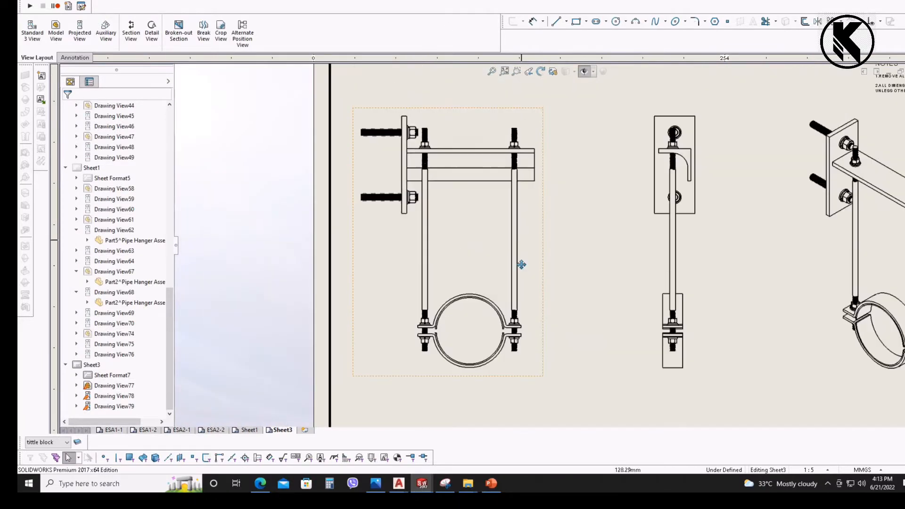
{"action": "left_click", "coordinate": [74, 58]}
{"action": "left_click", "coordinate": [384, 21]}
{"action": "scroll", "coordinate": [467, 307], "scroll_direction": "up", "scroll_amount": 2}
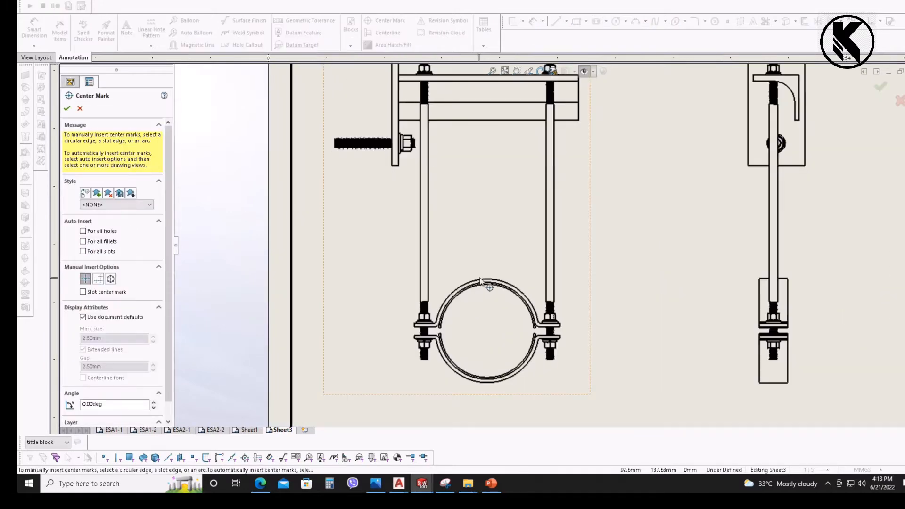
{"action": "key", "text": "Escape"}
- Shift the main view slightly closer to the left sheet border
{"action": "scroll", "coordinate": [452, 278], "scroll_direction": "down", "scroll_amount": 4}
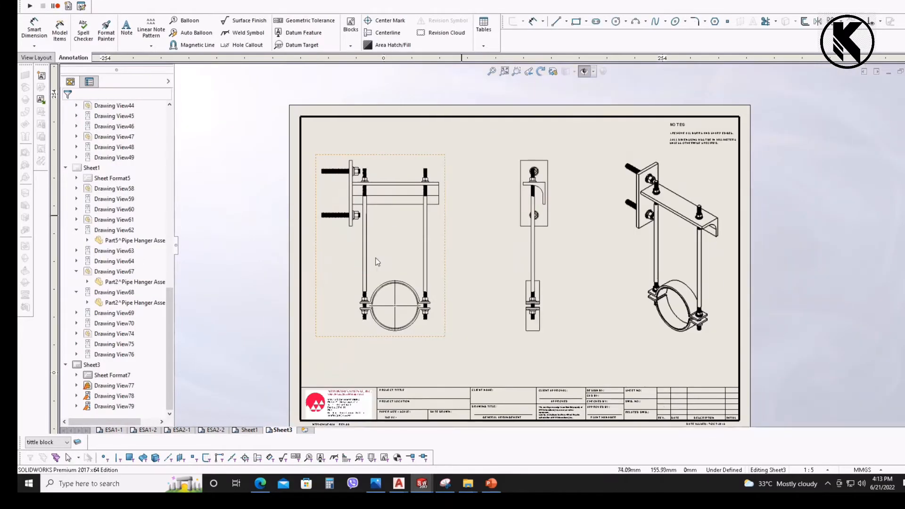
{"action": "scroll", "coordinate": [449, 227], "scroll_direction": "up", "scroll_amount": 2}
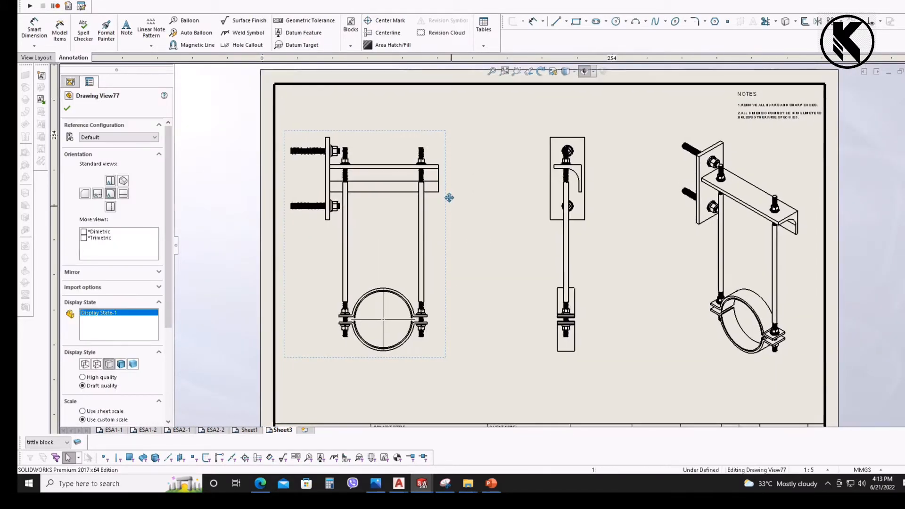
{"action": "scroll", "coordinate": [370, 244], "scroll_direction": "up", "scroll_amount": 3}
{"action": "scroll", "coordinate": [457, 303], "scroll_direction": "up", "scroll_amount": 1}
{"action": "middle_click_drag", "start_coordinate": [428, 319], "coordinate": [428, 281]}
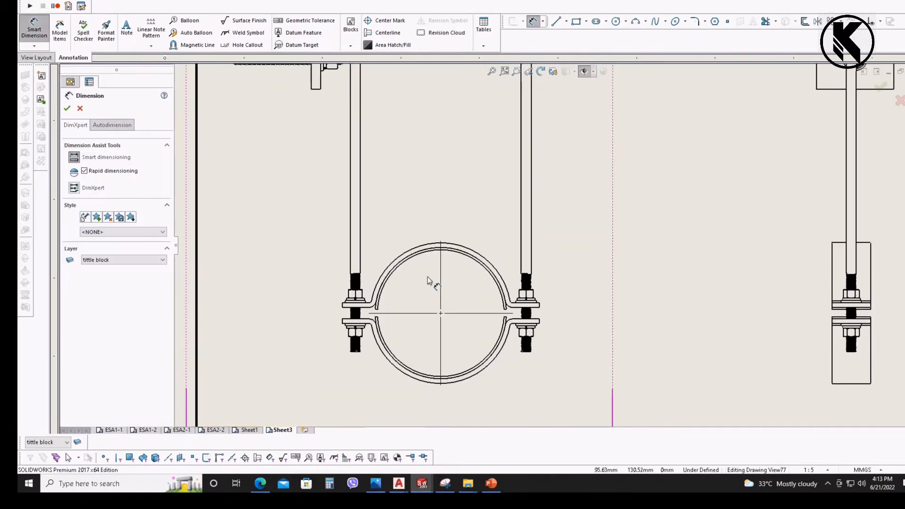
{"action": "middle_click_drag", "start_coordinate": [606, 272], "coordinate": [558, 305]}
{"action": "scroll", "coordinate": [499, 302], "scroll_direction": "up", "scroll_amount": 1}
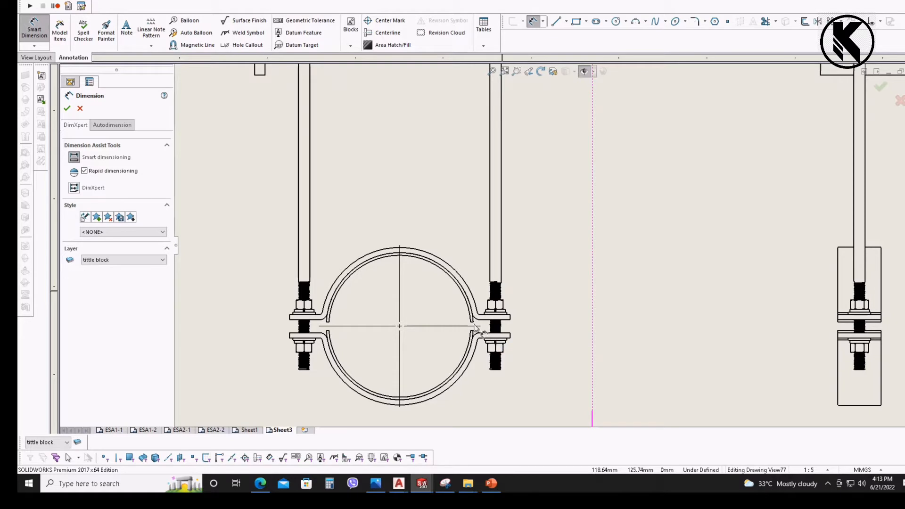
{"action": "key", "text": "Escape"}
- Try to dimension the width of the angle bracket's horizontal leg in the side view, deleting each dimension placed
{"action": "scroll", "coordinate": [452, 326], "scroll_direction": "down", "scroll_amount": 4}
{"action": "scroll", "coordinate": [382, 275], "scroll_direction": "up", "scroll_amount": 3}
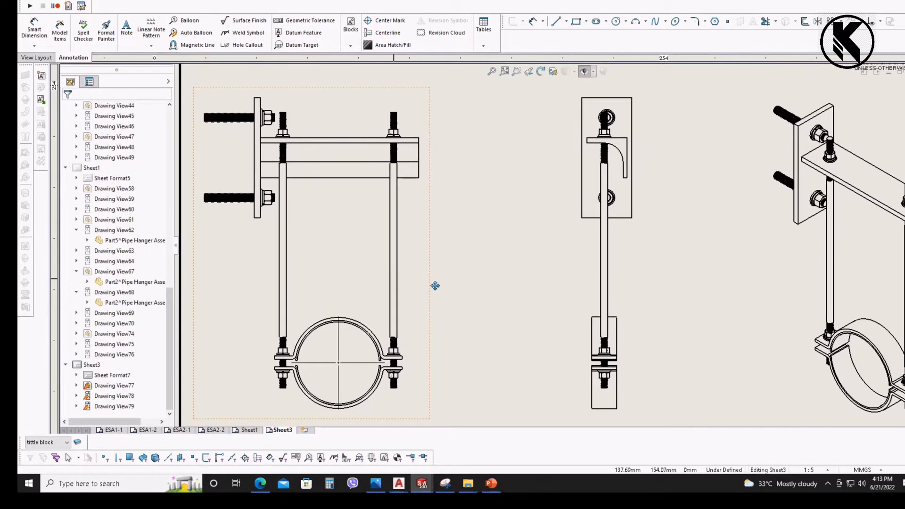
{"action": "mouse_move", "coordinate": [434, 285]}
{"action": "middle_mouse_down"}
{"action": "mouse_move", "coordinate": [326, 265]}
{"action": "mouse_move", "coordinate": [384, 273]}
{"action": "mouse_move", "coordinate": [388, 304]}
{"action": "mouse_move", "coordinate": [354, 361]}
{"action": "middle_mouse_up"}
{"action": "scroll", "coordinate": [452, 170], "scroll_direction": "up", "scroll_amount": 3}
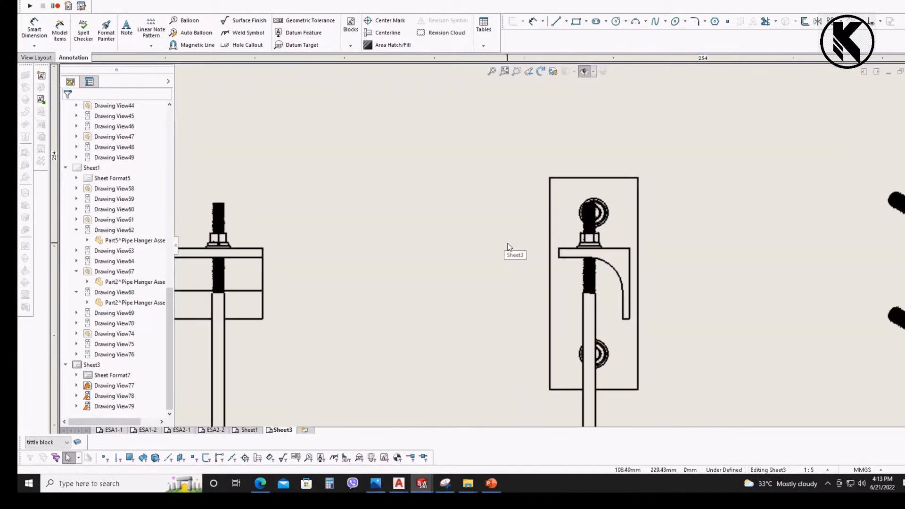
{"action": "left_click", "coordinate": [35, 28]}
{"action": "scroll", "coordinate": [631, 319], "scroll_direction": "down", "scroll_amount": 4}
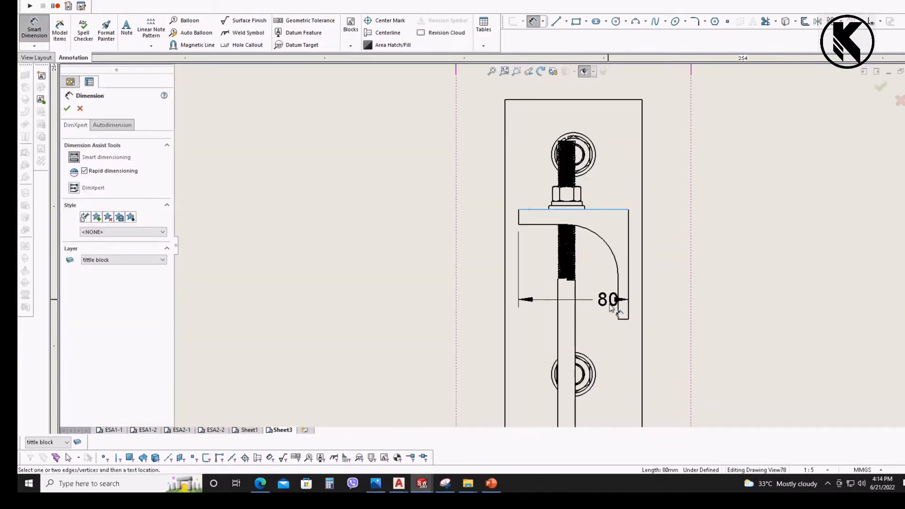
{"action": "left_click", "coordinate": [622, 319]}
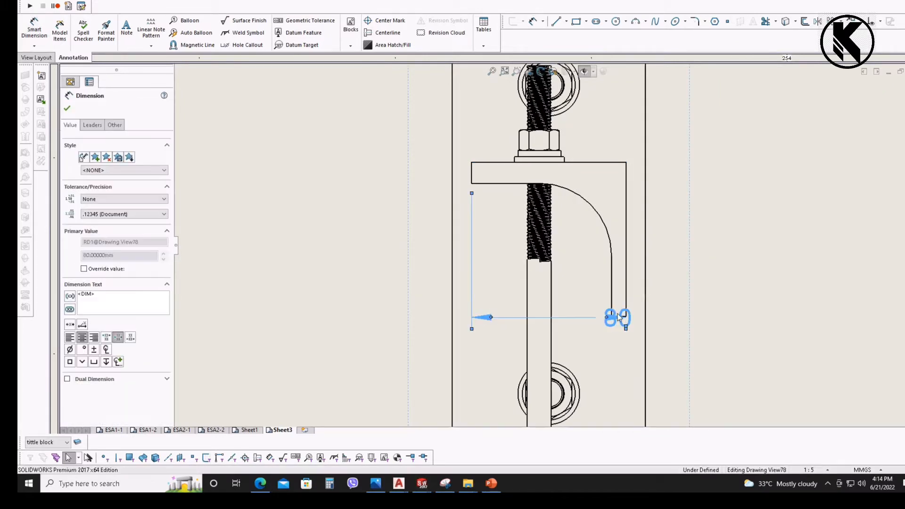
{"action": "key", "text": "Delete"}
{"action": "left_click", "coordinate": [34, 29]}
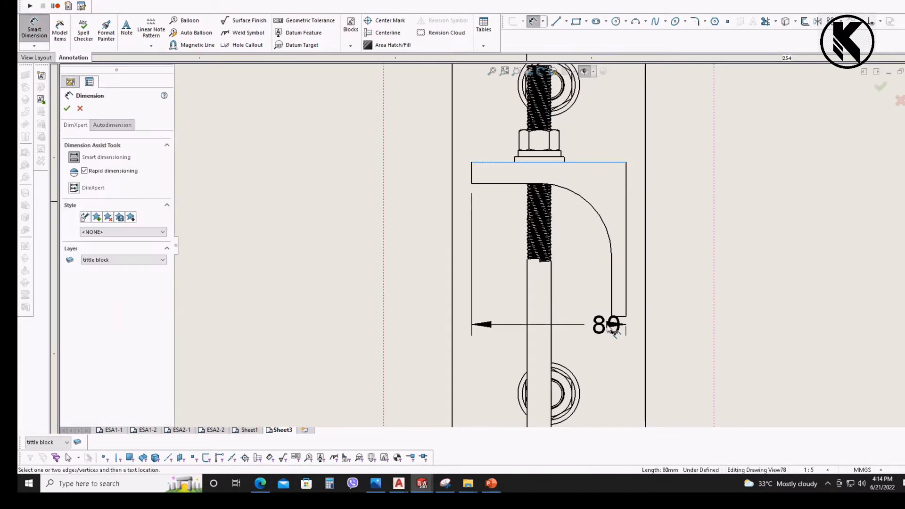
{"action": "scroll", "coordinate": [614, 332], "scroll_direction": "down", "scroll_amount": 2}
{"action": "left_click", "coordinate": [613, 295]}
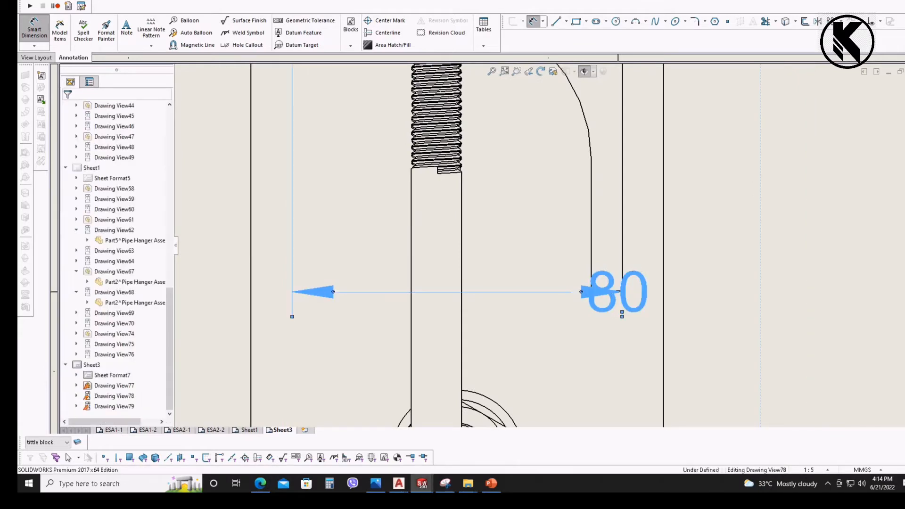
{"action": "key", "text": "Delete"}
- Dimension the height of the bracket's vertical leg in the side view and position the dimension left of the mounting plate
{"action": "scroll", "coordinate": [547, 348], "scroll_direction": "up", "scroll_amount": 3}
{"action": "left_click", "coordinate": [28, 31]}
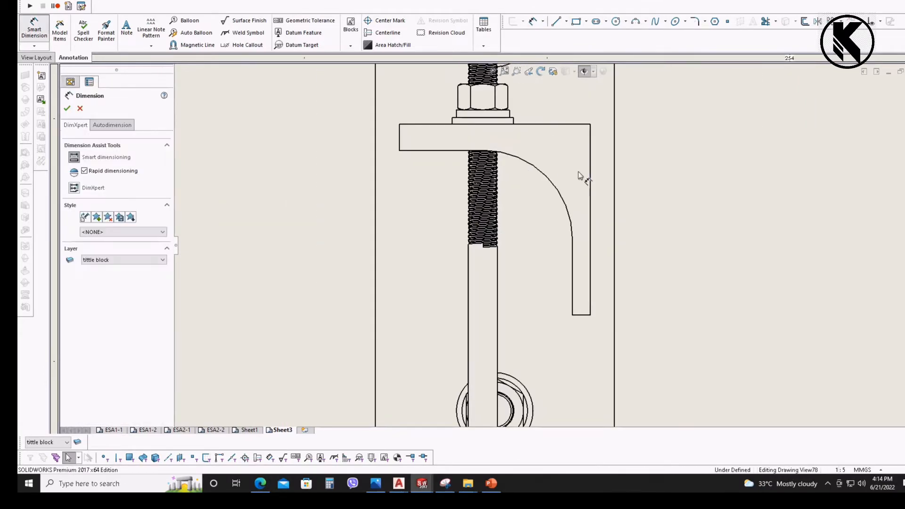
{"action": "left_click", "coordinate": [591, 178]}
{"action": "left_click", "coordinate": [679, 221]}
{"action": "scroll", "coordinate": [603, 190], "scroll_direction": "up", "scroll_amount": 3}
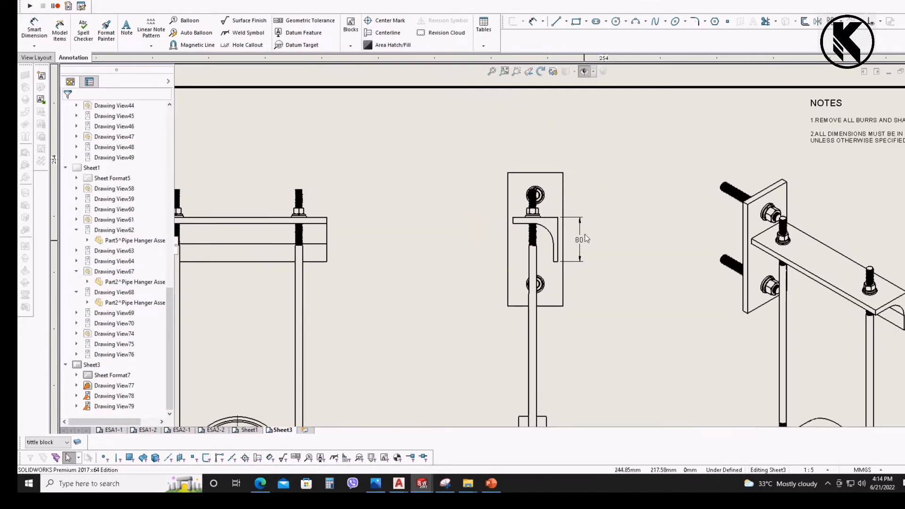
{"action": "left_click_drag", "start_coordinate": [602, 190], "coordinate": [536, 190]}
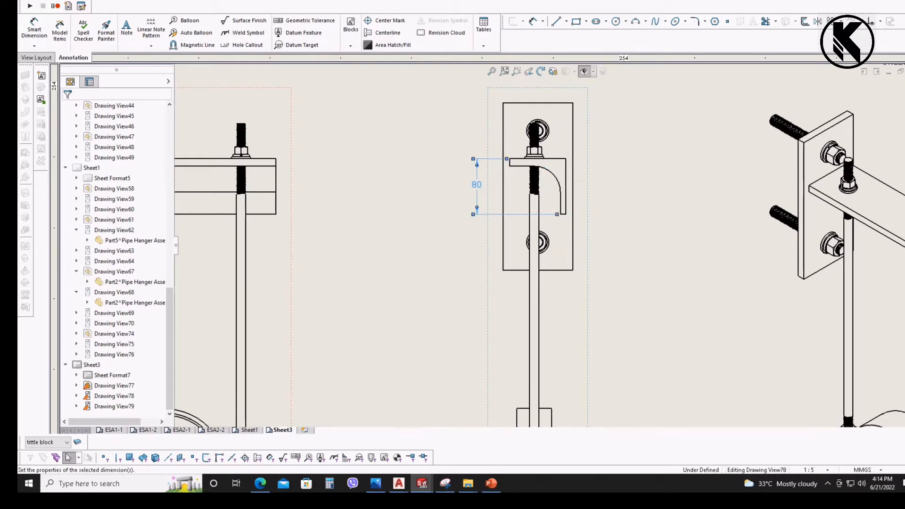
{"action": "middle_click_drag", "start_coordinate": [474, 195], "coordinate": [471, 157]}
- Try to dimension the vertical leg's thickness at its lower end, and delete the placed dimension
{"action": "left_click", "coordinate": [34, 30]}
{"action": "scroll", "coordinate": [561, 187], "scroll_direction": "down", "scroll_amount": 5}
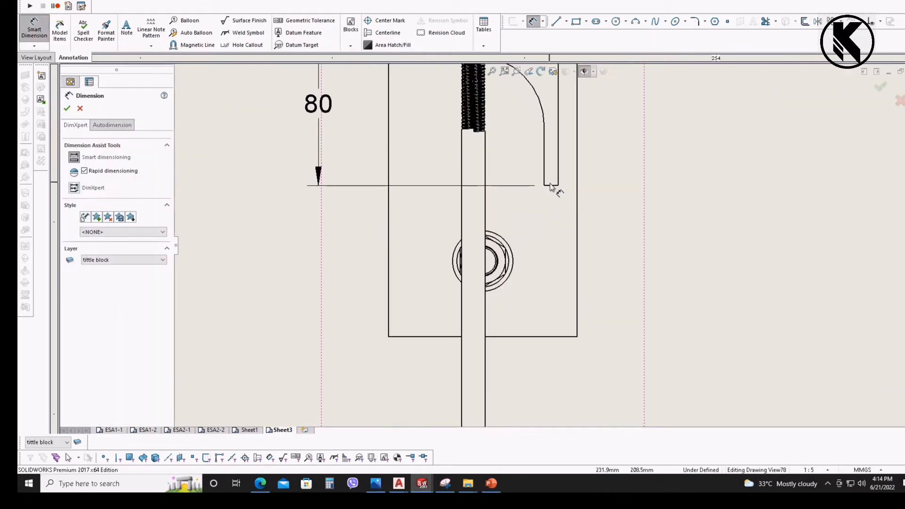
{"action": "middle_click_drag", "start_coordinate": [525, 276], "coordinate": [556, 198]}
{"action": "left_click", "coordinate": [556, 191]}
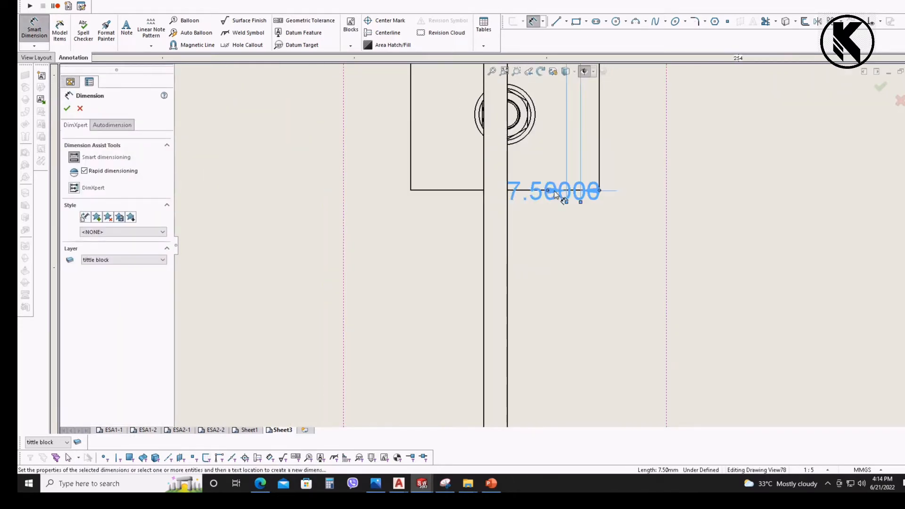
{"action": "key", "text": "Escape"}
{"action": "key", "text": "Delete"}
- Dimension the distance from the angle bracket's lower end to the mounting plate's bottom edge in the side view, in line with the bracket height dimension
{"action": "scroll", "coordinate": [523, 179], "scroll_direction": "up", "scroll_amount": 3}
{"action": "scroll", "coordinate": [489, 217], "scroll_direction": "down", "scroll_amount": 3}
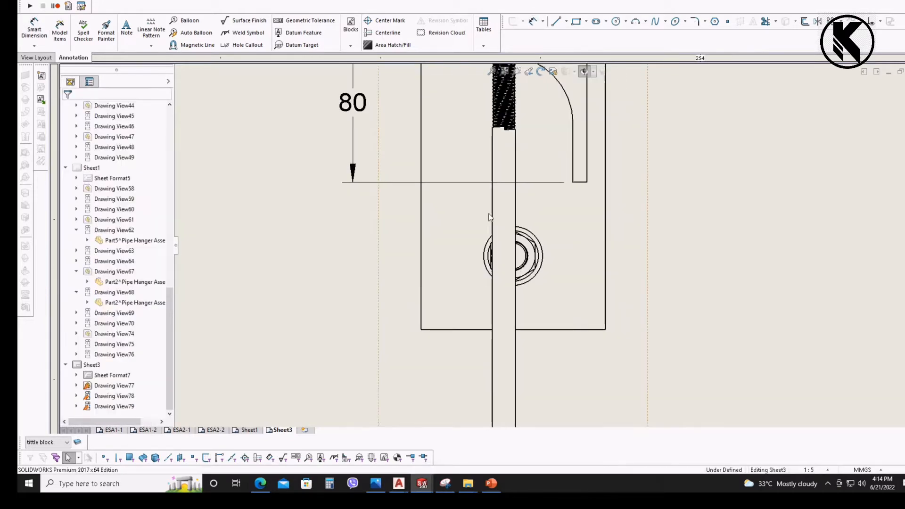
{"action": "left_click", "coordinate": [34, 30]}
{"action": "left_click", "coordinate": [583, 184]}
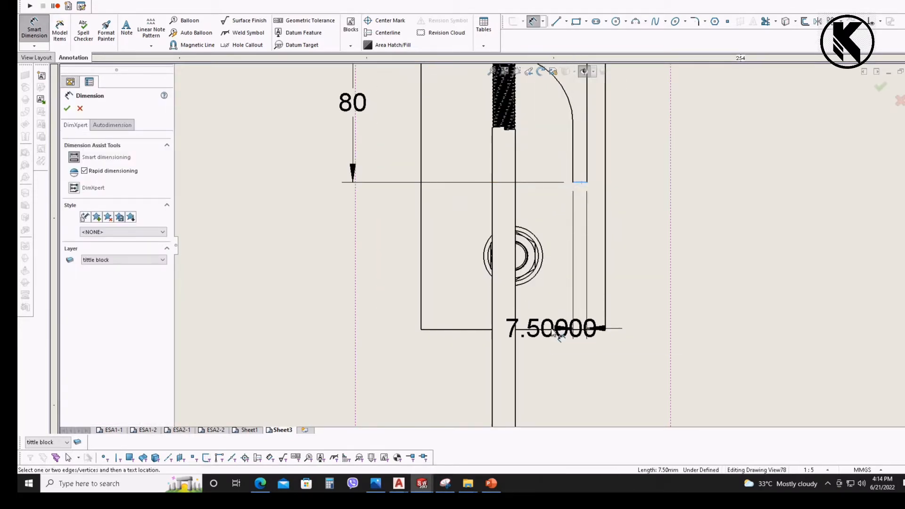
{"action": "left_click", "coordinate": [548, 329]}
{"action": "middle_click_drag", "start_coordinate": [315, 230], "coordinate": [383, 220]}
{"action": "left_click", "coordinate": [427, 245]}
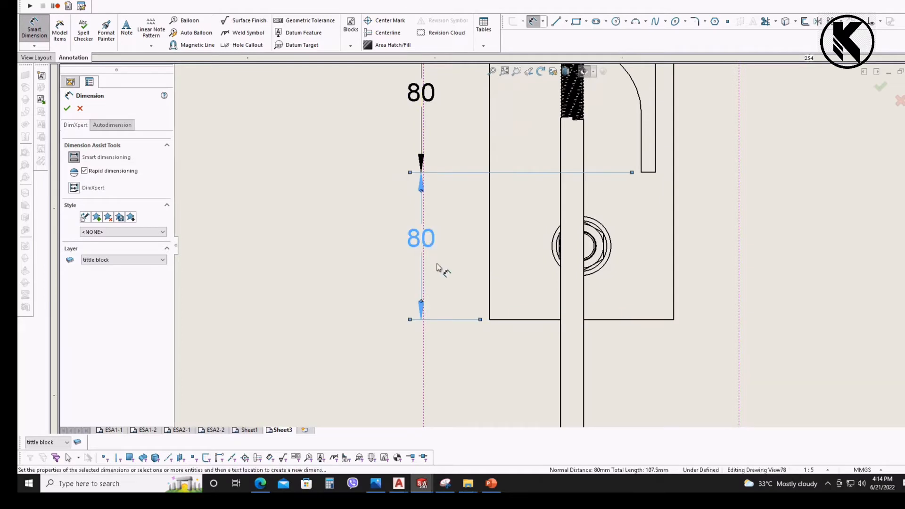
{"action": "left_click", "coordinate": [438, 264]}
- Dimension the distance from the angle bracket's top edge to the mounting plate's top edge in the side view, left of the plate
{"action": "middle_click_drag", "start_coordinate": [519, 68], "coordinate": [477, 304]}
{"action": "left_click", "coordinate": [493, 266]}
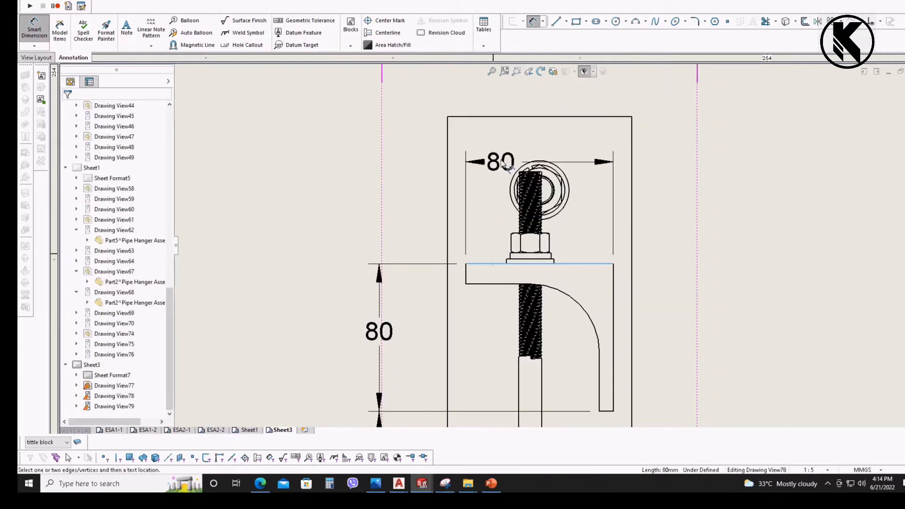
{"action": "left_click", "coordinate": [528, 117]}
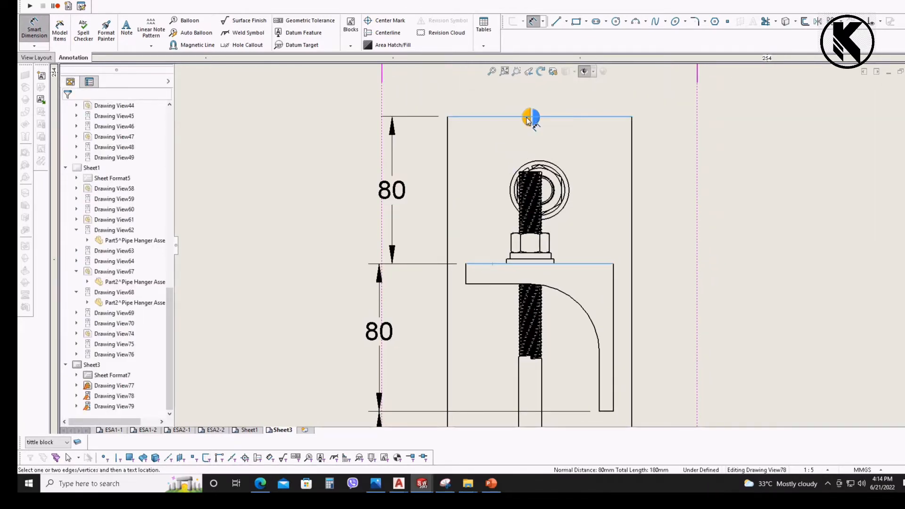
{"action": "left_click", "coordinate": [383, 185]}
{"action": "left_click", "coordinate": [335, 226]}
- Dimension the mounting plate's overall height in the side view, placing it outside the chain of three 80 mm dimensions
{"action": "scroll", "coordinate": [432, 255], "scroll_direction": "up", "scroll_amount": 2}
{"action": "middle_click_drag", "start_coordinate": [431, 255], "coordinate": [440, 188]}
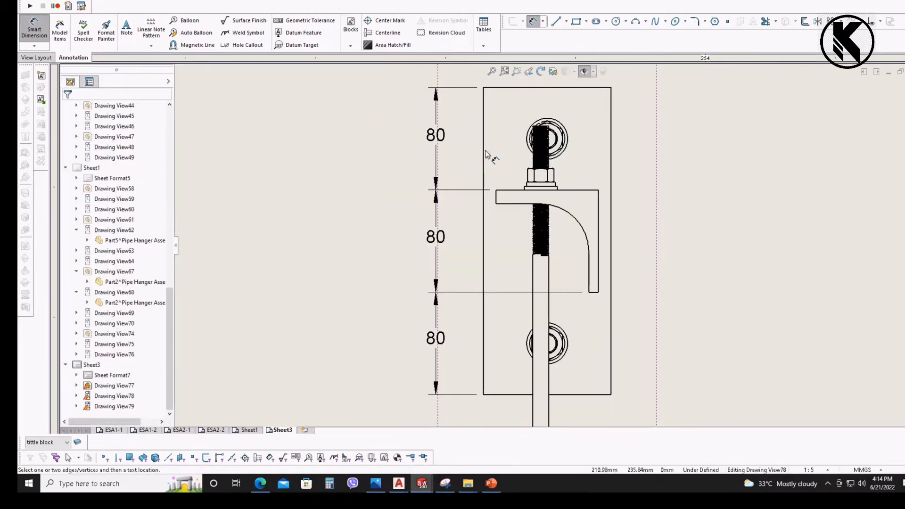
{"action": "middle_click_drag", "start_coordinate": [392, 251], "coordinate": [437, 207]}
{"action": "left_click", "coordinate": [438, 203]}
{"action": "left_click", "coordinate": [403, 309]}
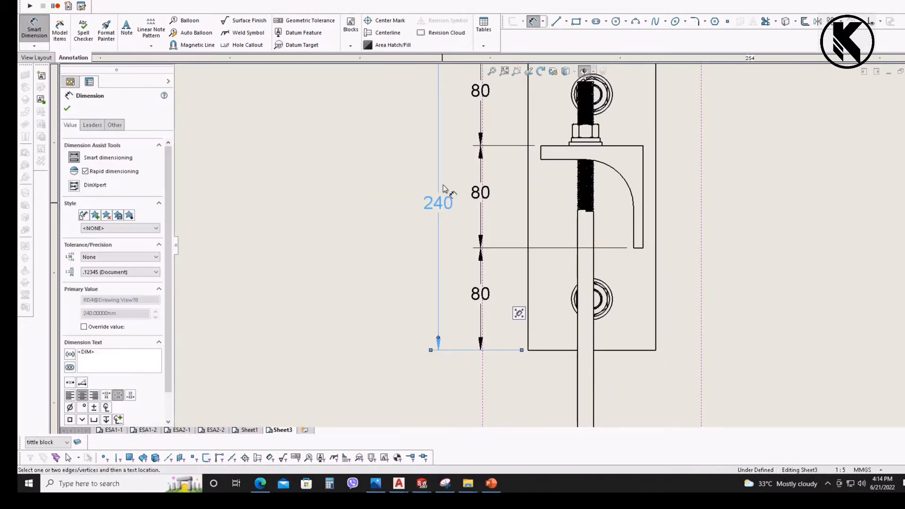
- Dimension the distance from the mounting plate's bottom edge to the pipe clamp's bottom edge in the side view, in line with the overall plate height
{"action": "scroll", "coordinate": [444, 186], "scroll_direction": "up", "scroll_amount": 2}
{"action": "mouse_move", "coordinate": [514, 401]}
{"action": "middle_mouse_down"}
{"action": "mouse_move", "coordinate": [444, 154]}
{"action": "mouse_move", "coordinate": [515, 244]}
{"action": "mouse_move", "coordinate": [637, 203]}
{"action": "mouse_move", "coordinate": [576, 240]}
{"action": "middle_mouse_up"}
{"action": "scroll", "coordinate": [453, 173], "scroll_direction": "up", "scroll_amount": 1}
{"action": "scroll", "coordinate": [515, 245], "scroll_direction": "up", "scroll_amount": 1}
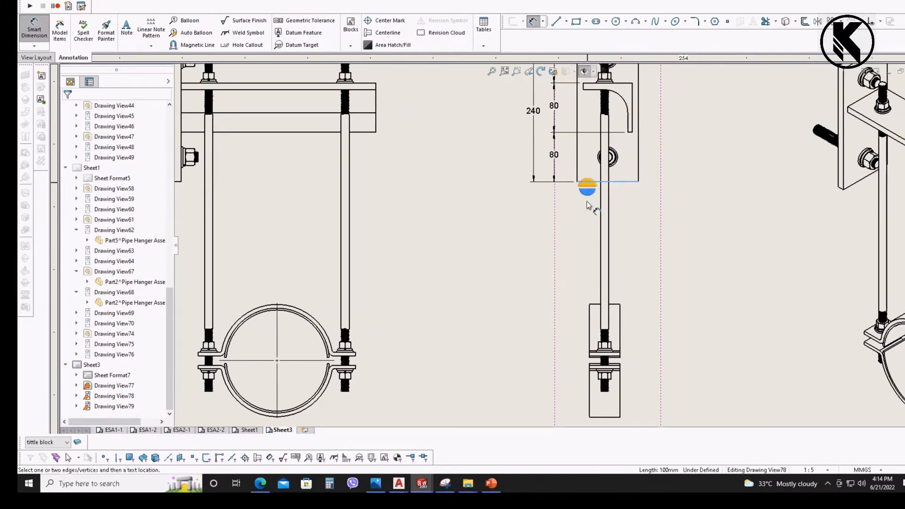
{"action": "mouse_move", "coordinate": [551, 286]}
{"action": "middle_mouse_down"}
{"action": "mouse_move", "coordinate": [695, 249]}
{"action": "mouse_move", "coordinate": [629, 278]}
{"action": "mouse_move", "coordinate": [509, 189]}
{"action": "mouse_move", "coordinate": [585, 261]}
{"action": "mouse_move", "coordinate": [523, 246]}
{"action": "middle_mouse_up"}
{"action": "scroll", "coordinate": [693, 248], "scroll_direction": "up", "scroll_amount": 1}
{"action": "scroll", "coordinate": [551, 332], "scroll_direction": "down", "scroll_amount": 3}
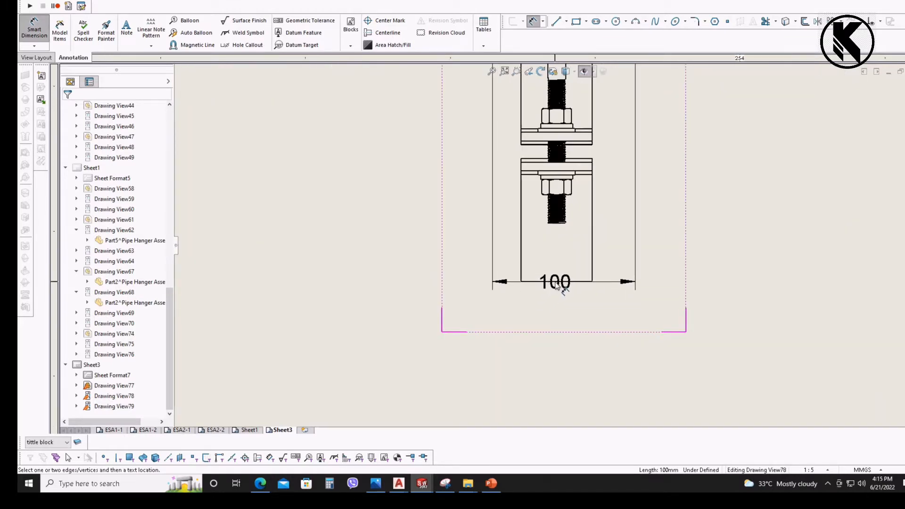
{"action": "left_click", "coordinate": [556, 283]}
{"action": "scroll", "coordinate": [490, 231], "scroll_direction": "up", "scroll_amount": 3}
{"action": "middle_click_drag", "start_coordinate": [498, 188], "coordinate": [498, 336]}
{"action": "scroll", "coordinate": [485, 264], "scroll_direction": "up", "scroll_amount": 1}
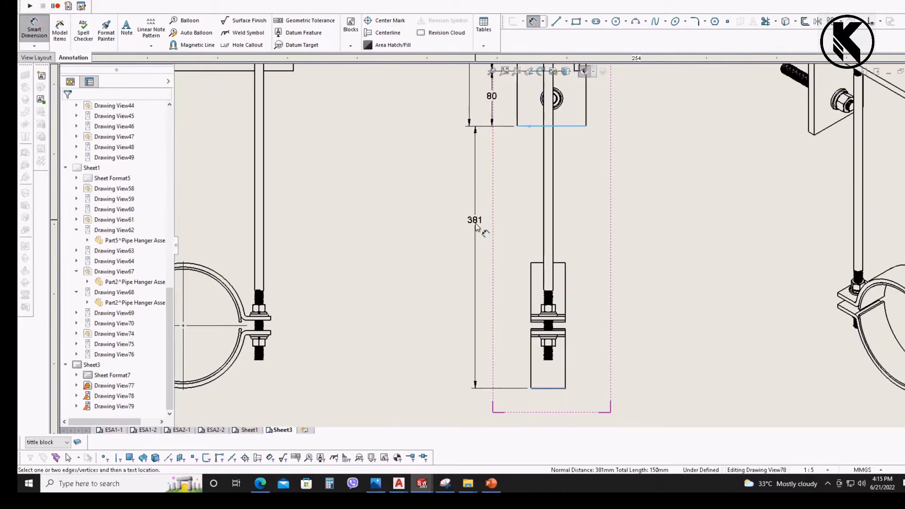
{"action": "middle_click_drag", "start_coordinate": [469, 220], "coordinate": [450, 280]}
{"action": "left_click", "coordinate": [451, 325]}
{"action": "scroll", "coordinate": [419, 275], "scroll_direction": "up", "scroll_amount": 3}
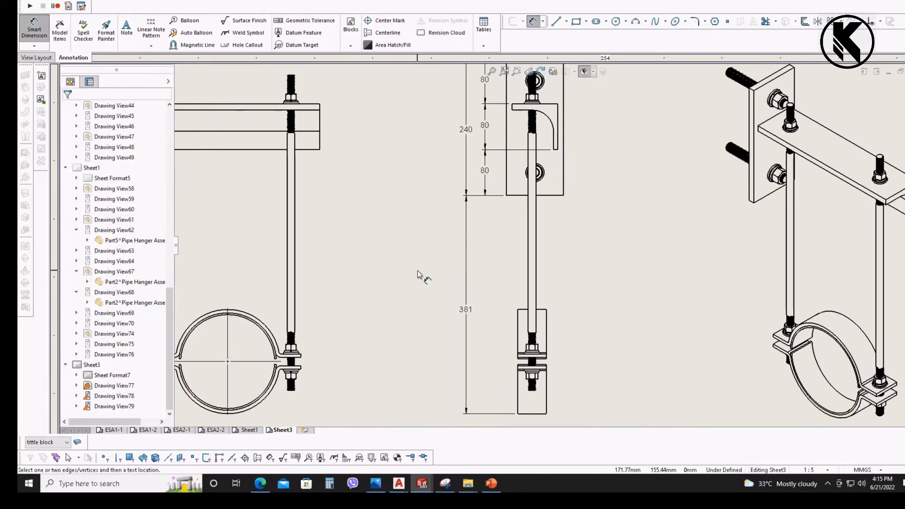
{"action": "mouse_move", "coordinate": [412, 283]}
{"action": "middle_mouse_down"}
{"action": "mouse_move", "coordinate": [467, 247]}
{"action": "mouse_move", "coordinate": [447, 289]}
{"action": "mouse_move", "coordinate": [499, 283]}
{"action": "mouse_move", "coordinate": [503, 276]}
{"action": "mouse_move", "coordinate": [437, 269]}
{"action": "mouse_move", "coordinate": [448, 263]}
{"action": "mouse_move", "coordinate": [448, 288]}
{"action": "mouse_move", "coordinate": [505, 256]}
{"action": "mouse_move", "coordinate": [459, 217]}
{"action": "mouse_move", "coordinate": [475, 184]}
{"action": "middle_mouse_up"}
{"action": "scroll", "coordinate": [464, 293], "scroll_direction": "down", "scroll_amount": 1}
{"action": "scroll", "coordinate": [454, 292], "scroll_direction": "down", "scroll_amount": 1}
{"action": "scroll", "coordinate": [451, 304], "scroll_direction": "down", "scroll_amount": 3}
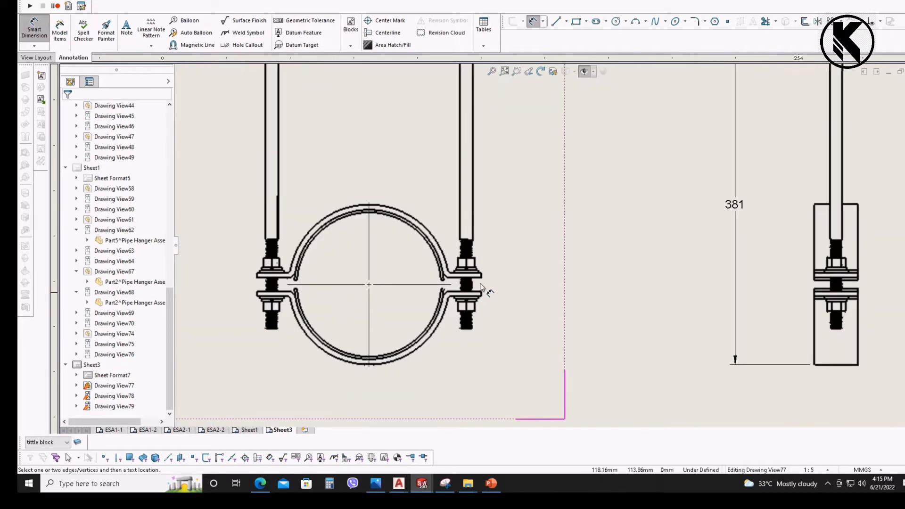
{"action": "left_click", "coordinate": [445, 286]}
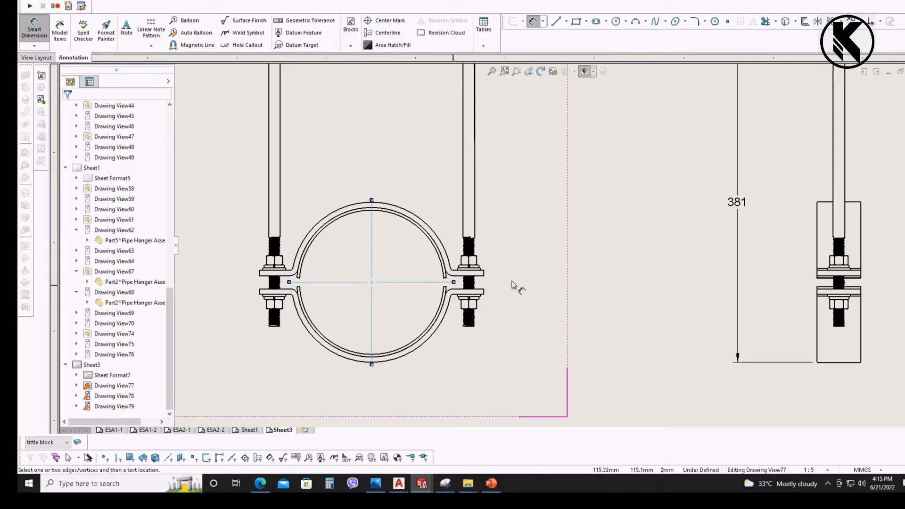
{"action": "scroll", "coordinate": [561, 326], "scroll_direction": "up", "scroll_amount": 5}
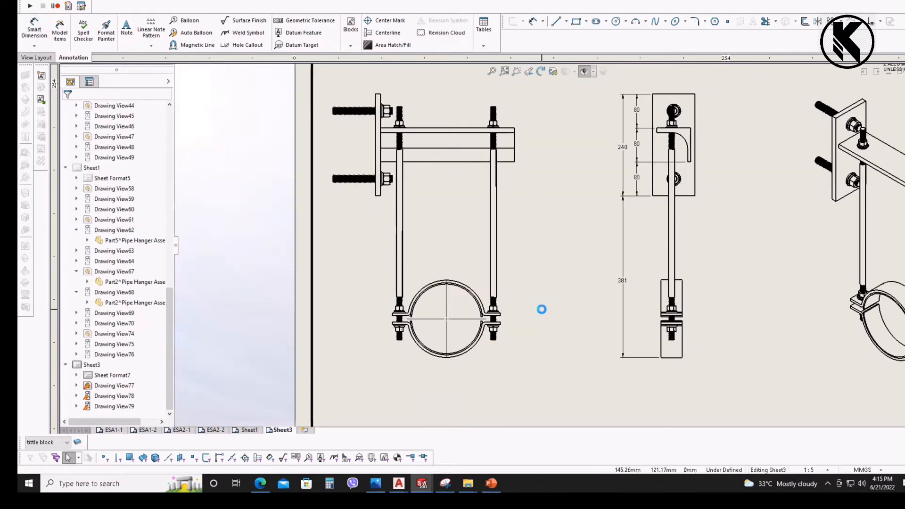
- Save the drawing and dimension the vertical distance from the clamp's center mark to the angle bracket's bottom edge in the main view
{"action": "key", "text": "ctrl+s"}
{"action": "left_click", "coordinate": [546, 254]}
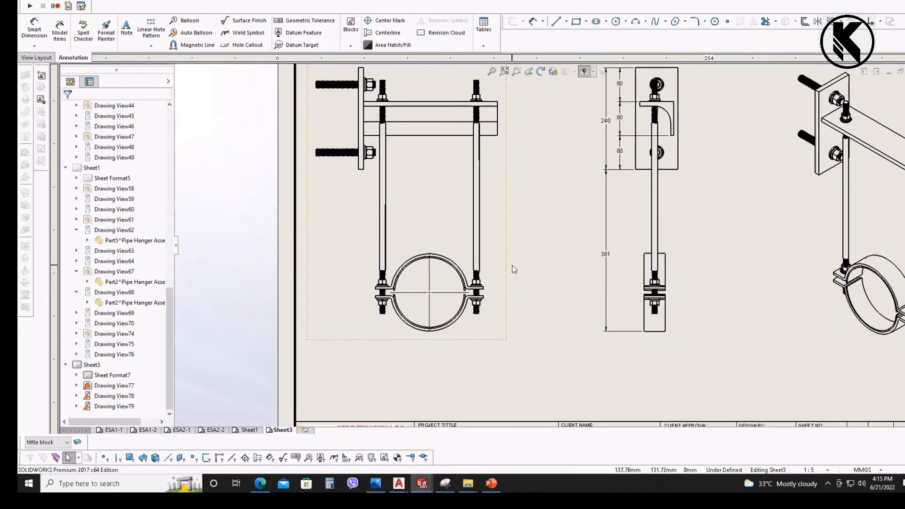
{"action": "scroll", "coordinate": [507, 264], "scroll_direction": "down", "scroll_amount": 2}
{"action": "left_click", "coordinate": [33, 32]}
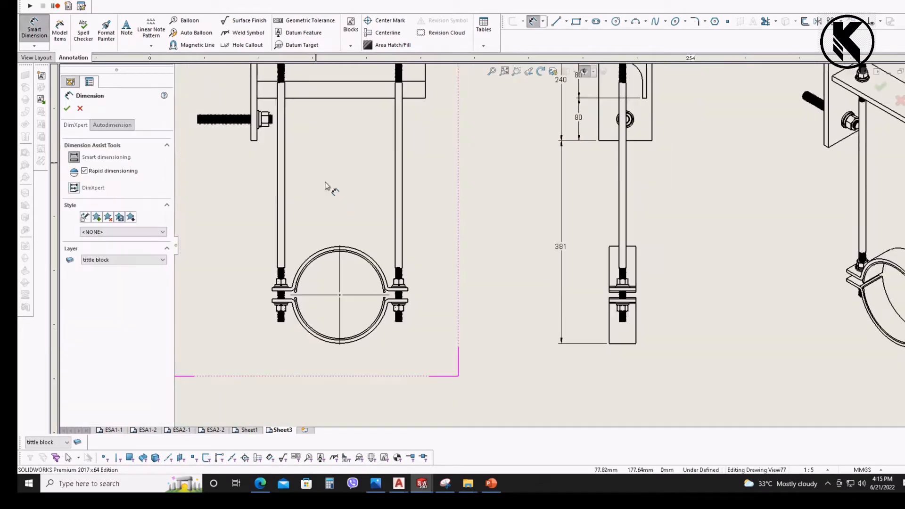
{"action": "scroll", "coordinate": [575, 172], "scroll_direction": "down", "scroll_amount": 2}
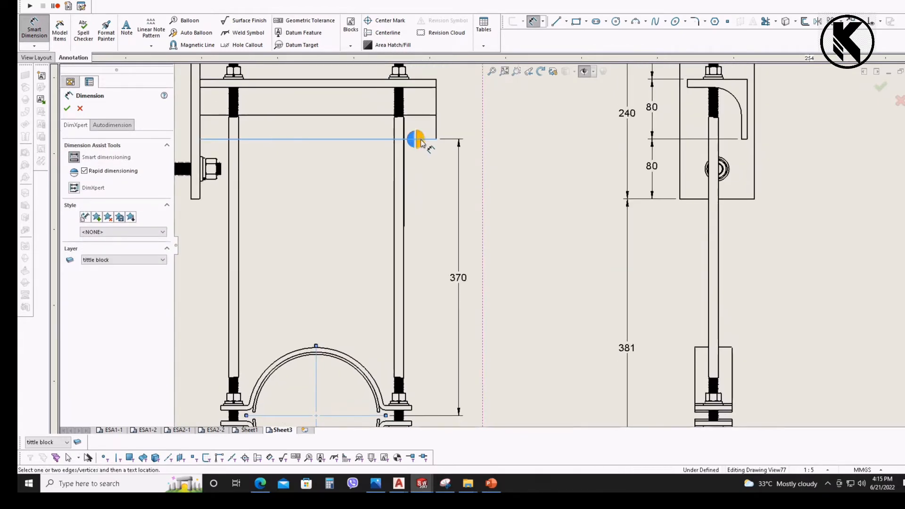
{"action": "scroll", "coordinate": [449, 278], "scroll_direction": "up", "scroll_amount": 1}
{"action": "mouse_move", "coordinate": [449, 278]}
{"action": "middle_mouse_down"}
{"action": "mouse_move", "coordinate": [456, 199]}
{"action": "mouse_move", "coordinate": [462, 283]}
{"action": "middle_mouse_up"}
{"action": "left_click", "coordinate": [456, 198]}
{"action": "key", "text": "Escape"}
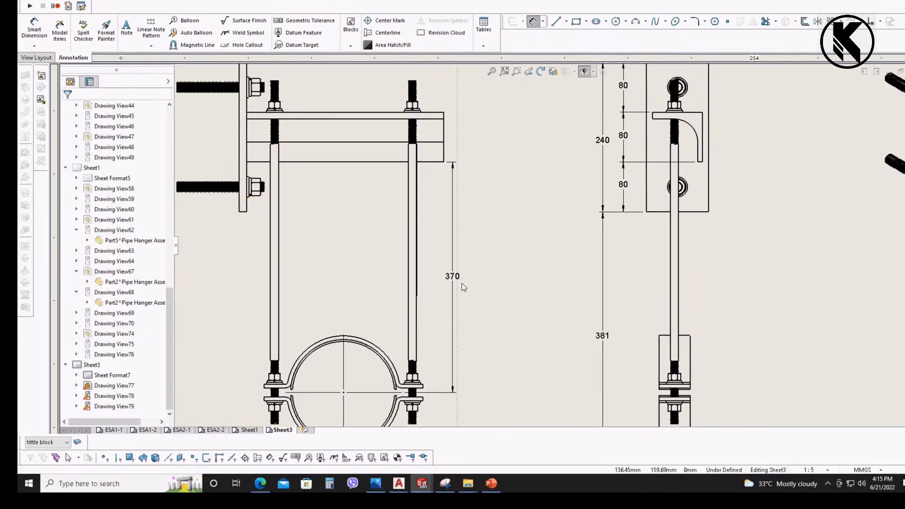
- Dimension the angle bracket's height in the main view, aligning it above the bracket-to-clamp-center dimension
{"action": "left_click", "coordinate": [486, 185]}
{"action": "mouse_move", "coordinate": [444, 170]}
{"action": "middle_mouse_down"}
{"action": "mouse_move", "coordinate": [503, 222]}
{"action": "mouse_move", "coordinate": [498, 198]}
{"action": "mouse_move", "coordinate": [464, 198]}
{"action": "middle_mouse_up"}
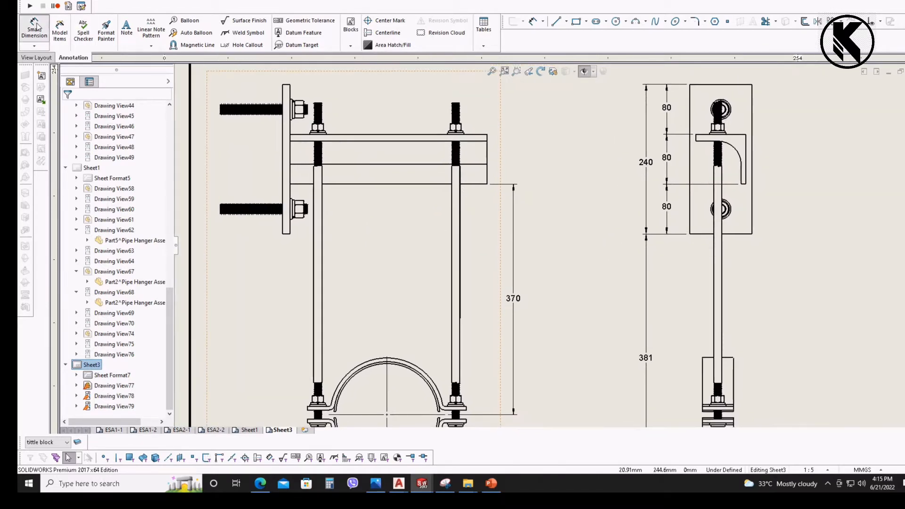
{"action": "left_click", "coordinate": [35, 27]}
{"action": "scroll", "coordinate": [453, 165], "scroll_direction": "down", "scroll_amount": 2}
{"action": "left_click", "coordinate": [491, 207]}
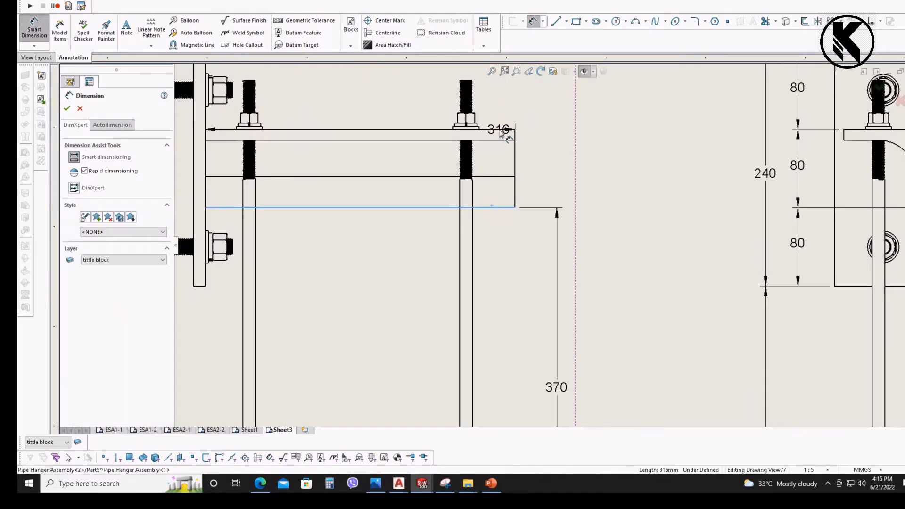
{"action": "left_click", "coordinate": [554, 167]}
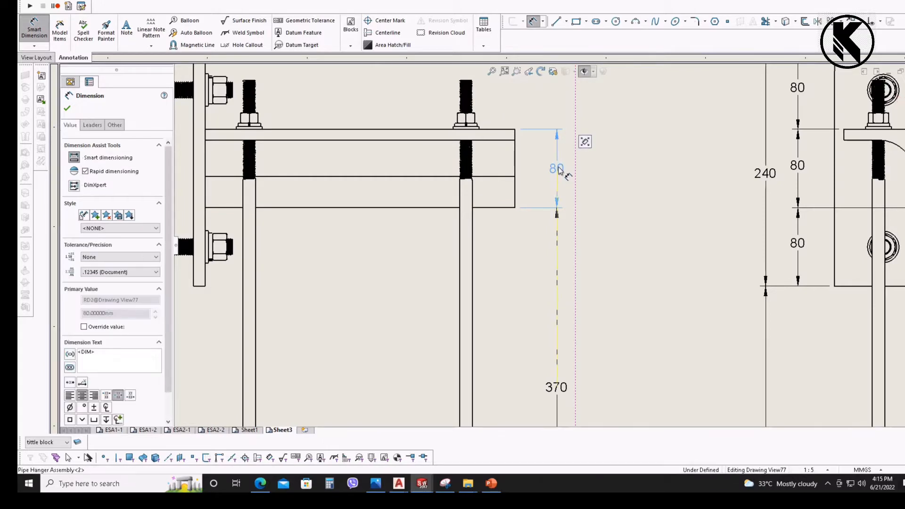
{"action": "key", "text": "Escape"}
- Examine the pipe clamp and hanger rods in the main view and the overall layout of the dimensioned views
{"action": "scroll", "coordinate": [580, 231], "scroll_direction": "up", "scroll_amount": 5}
{"action": "scroll", "coordinate": [459, 210], "scroll_direction": "down", "scroll_amount": 4}
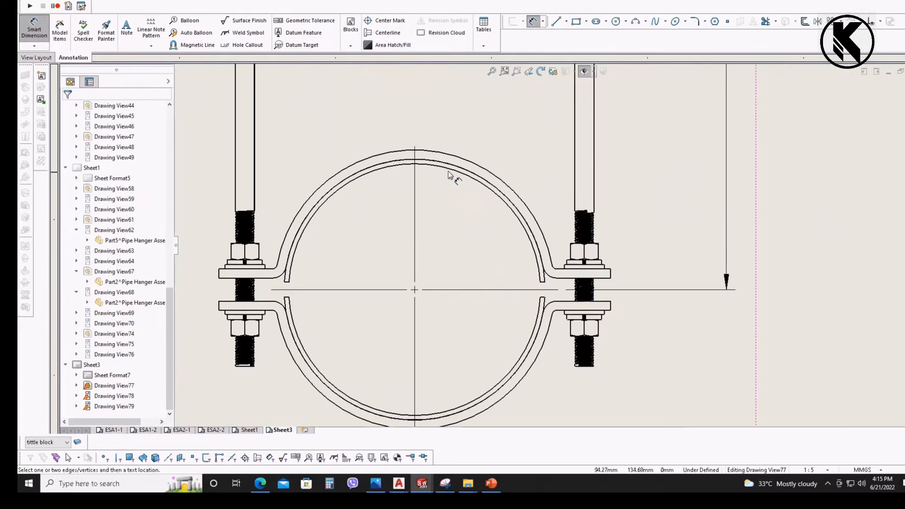
{"action": "scroll", "coordinate": [534, 173], "scroll_direction": "up", "scroll_amount": 4}
{"action": "mouse_move", "coordinate": [534, 173]}
{"action": "middle_mouse_down"}
{"action": "mouse_move", "coordinate": [433, 232]}
{"action": "mouse_move", "coordinate": [439, 218]}
{"action": "mouse_move", "coordinate": [460, 207]}
{"action": "mouse_move", "coordinate": [445, 239]}
{"action": "mouse_move", "coordinate": [439, 219]}
{"action": "middle_mouse_up"}
{"action": "key", "text": "Escape"}
{"action": "scroll", "coordinate": [412, 247], "scroll_direction": "down", "scroll_amount": 1}
{"action": "mouse_move", "coordinate": [380, 194]}
{"action": "middle_mouse_down"}
{"action": "mouse_move", "coordinate": [420, 178]}
{"action": "mouse_move", "coordinate": [435, 275]}
{"action": "mouse_move", "coordinate": [449, 181]}
{"action": "middle_mouse_up"}
{"action": "middle_click_drag", "start_coordinate": [437, 225], "coordinate": [438, 240]}
{"action": "scroll", "coordinate": [434, 277], "scroll_direction": "down", "scroll_amount": 3}
{"action": "scroll", "coordinate": [446, 243], "scroll_direction": "up", "scroll_amount": 5}
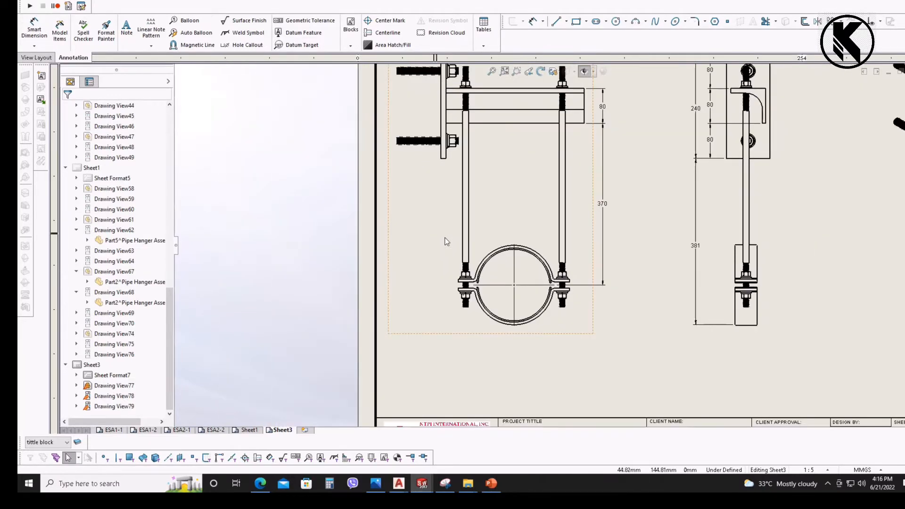
{"action": "middle_click_drag", "start_coordinate": [446, 155], "coordinate": [420, 209]}
{"action": "scroll", "coordinate": [460, 186], "scroll_direction": "up", "scroll_amount": 1}
{"action": "middle_click_drag", "start_coordinate": [479, 223], "coordinate": [425, 223]}
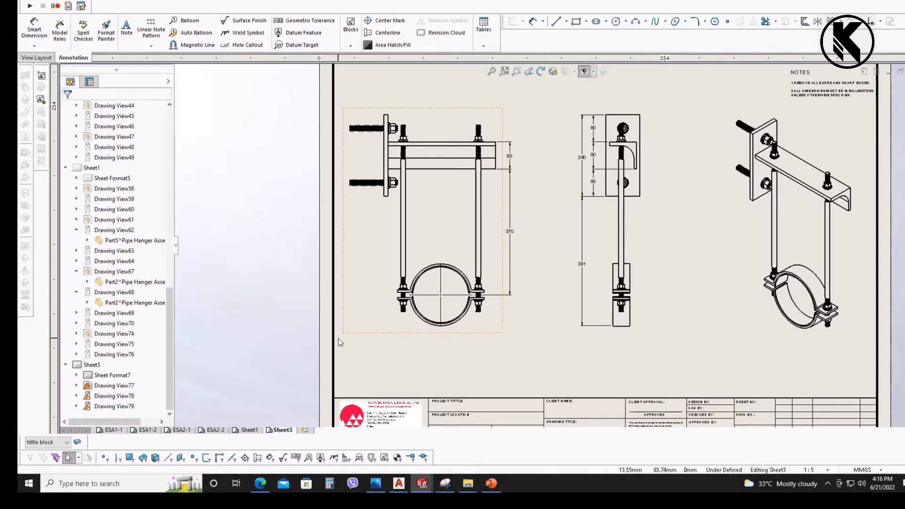
{"action": "scroll", "coordinate": [464, 278], "scroll_direction": "down", "scroll_amount": 9}
{"action": "middle_click_drag", "start_coordinate": [454, 205], "coordinate": [445, 242]}
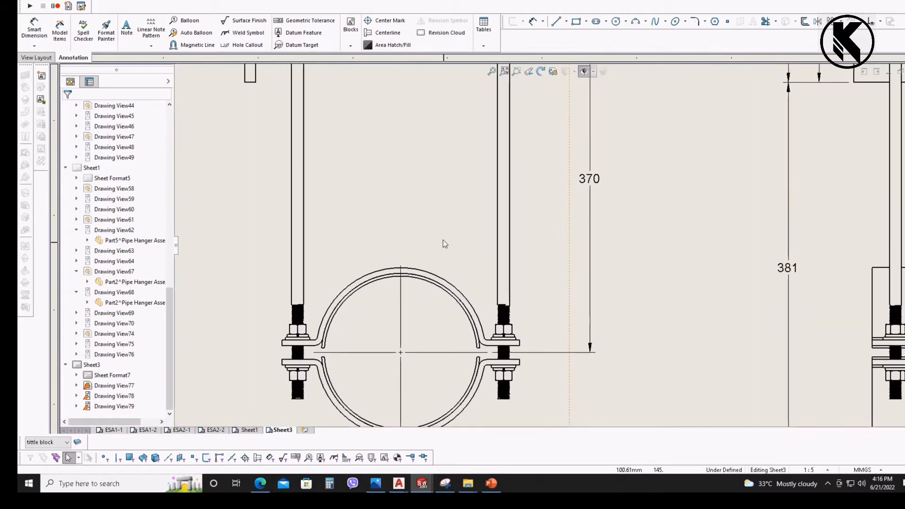
- Add a centerline to each of the two hanger rods in the main view
{"action": "scroll", "coordinate": [476, 283], "scroll_direction": "up", "scroll_amount": 5}
{"action": "left_click", "coordinate": [394, 36]}
{"action": "scroll", "coordinate": [521, 238], "scroll_direction": "down", "scroll_amount": 2}
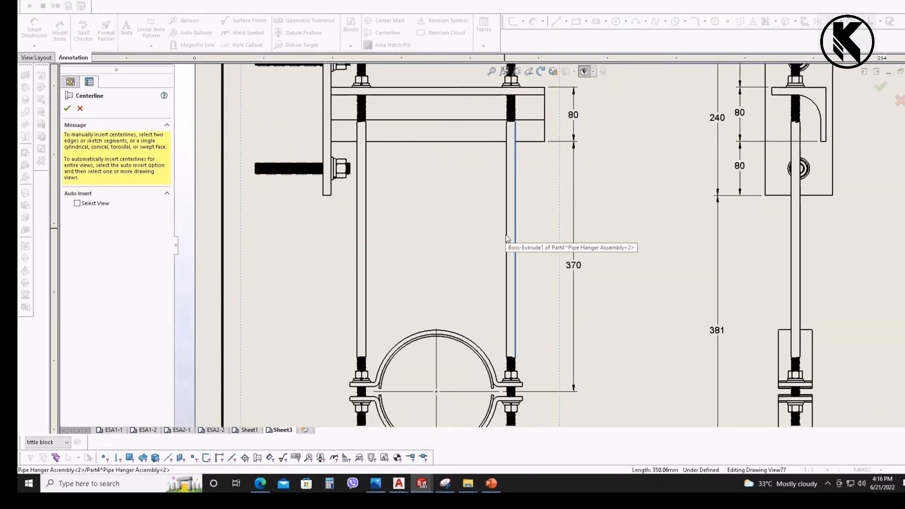
{"action": "left_click", "coordinate": [508, 233]}
{"action": "middle_click_drag", "start_coordinate": [351, 250], "coordinate": [384, 182]}
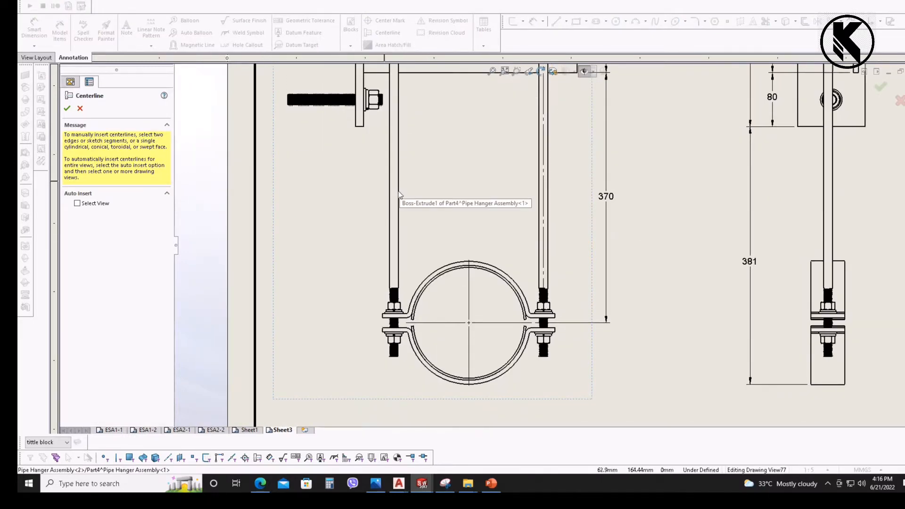
{"action": "left_click", "coordinate": [399, 194]}
{"action": "scroll", "coordinate": [439, 266], "scroll_direction": "up", "scroll_amount": 2}
{"action": "middle_click_drag", "start_coordinate": [439, 266], "coordinate": [399, 261]}
{"action": "key", "text": "Escape"}
- Dimension the spacing between the two rod centerlines below the pipe clamp and set the dimension's precision to None
{"action": "scroll", "coordinate": [398, 260], "scroll_direction": "down", "scroll_amount": 2}
{"action": "middle_click_drag", "start_coordinate": [457, 221], "coordinate": [458, 192]}
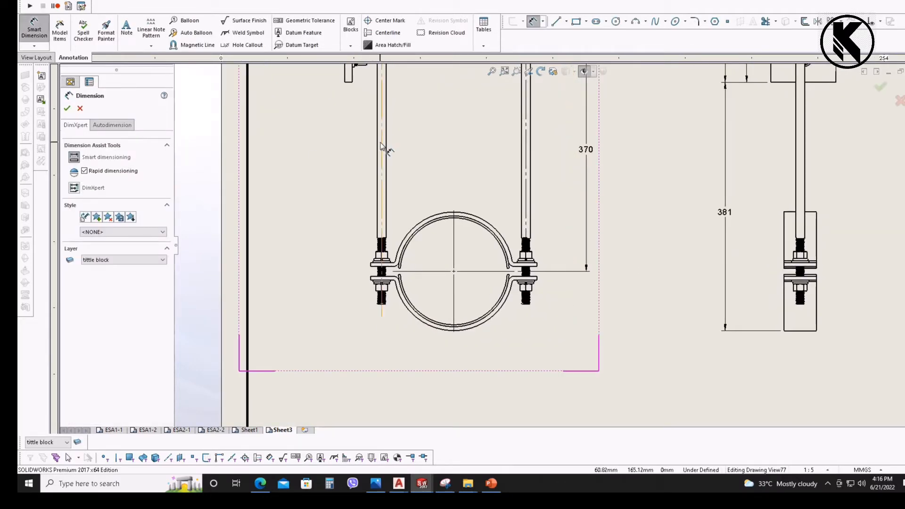
{"action": "middle_click_drag", "start_coordinate": [488, 328], "coordinate": [486, 199]}
{"action": "scroll", "coordinate": [481, 226], "scroll_direction": "down", "scroll_amount": 1}
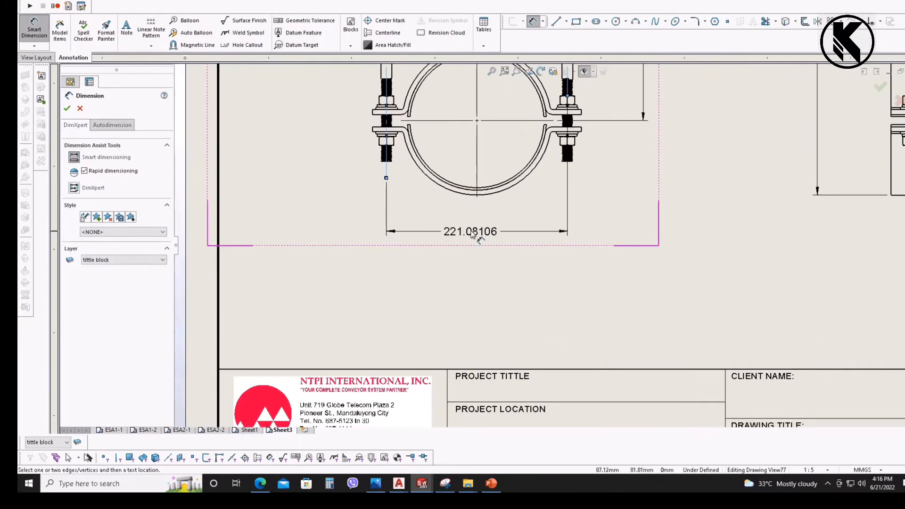
{"action": "left_click", "coordinate": [472, 225]}
{"action": "mouse_move", "coordinate": [532, 172]}
{"action": "left_click", "coordinate": [561, 127]}
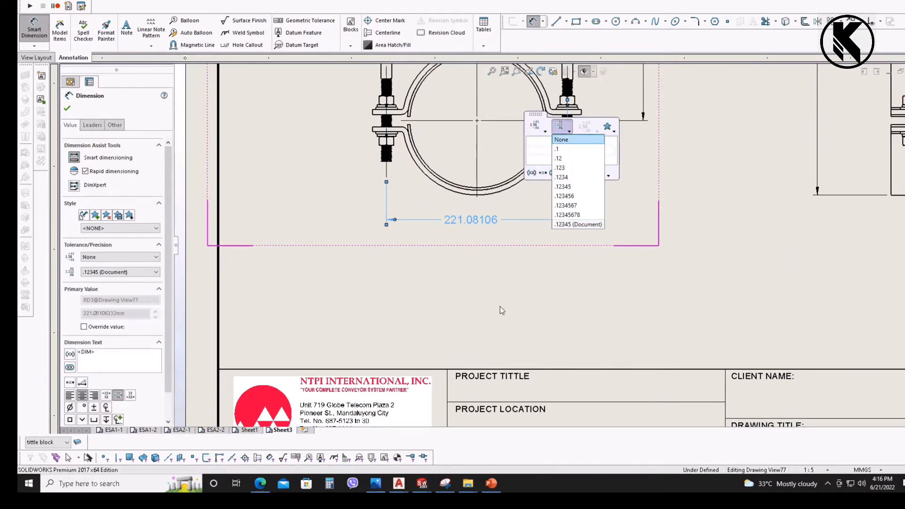
{"action": "left_click", "coordinate": [561, 139]}
{"action": "left_click", "coordinate": [502, 311]}
{"action": "middle_click_drag", "start_coordinate": [494, 244], "coordinate": [464, 349]}
{"action": "scroll", "coordinate": [473, 156], "scroll_direction": "up", "scroll_amount": 4}
{"action": "middle_click_drag", "start_coordinate": [473, 155], "coordinate": [405, 218]}
{"action": "mouse_move", "coordinate": [478, 1]}
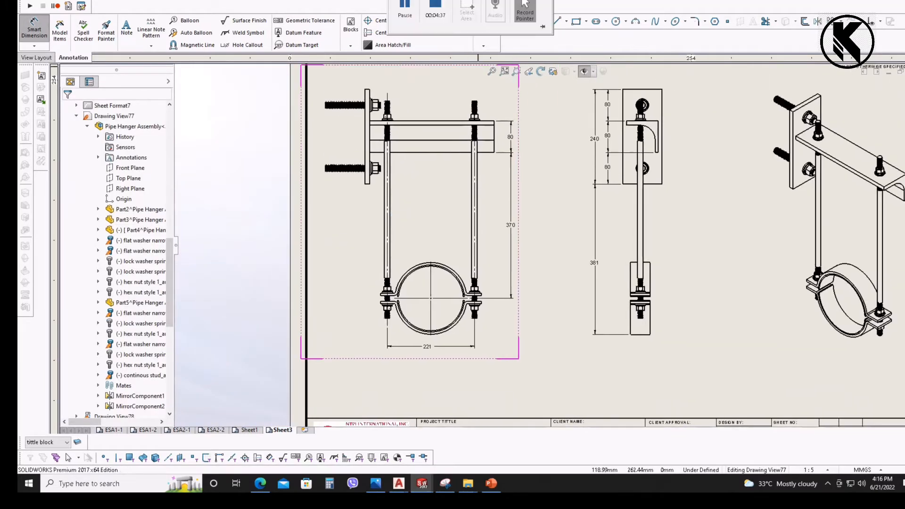
{"action": "scroll", "coordinate": [451, 326], "scroll_direction": "down", "scroll_amount": 1}
{"action": "middle_click_drag", "start_coordinate": [451, 325], "coordinate": [406, 405]}
{"action": "scroll", "coordinate": [448, 305], "scroll_direction": "down", "scroll_amount": 2}
{"action": "key", "text": "Escape"}
{"action": "scroll", "coordinate": [406, 405], "scroll_direction": "up", "scroll_amount": 2}
{"action": "scroll", "coordinate": [449, 286], "scroll_direction": "down", "scroll_amount": 2}
{"action": "middle_click_drag", "start_coordinate": [449, 285], "coordinate": [400, 252]}
- Dimension the distance from the outer rod's centerline to the bracket's free end, in line with the rod spacing dimension, with precision set to None
{"action": "left_click", "coordinate": [29, 26]}
{"action": "scroll", "coordinate": [449, 333], "scroll_direction": "down", "scroll_amount": 2}
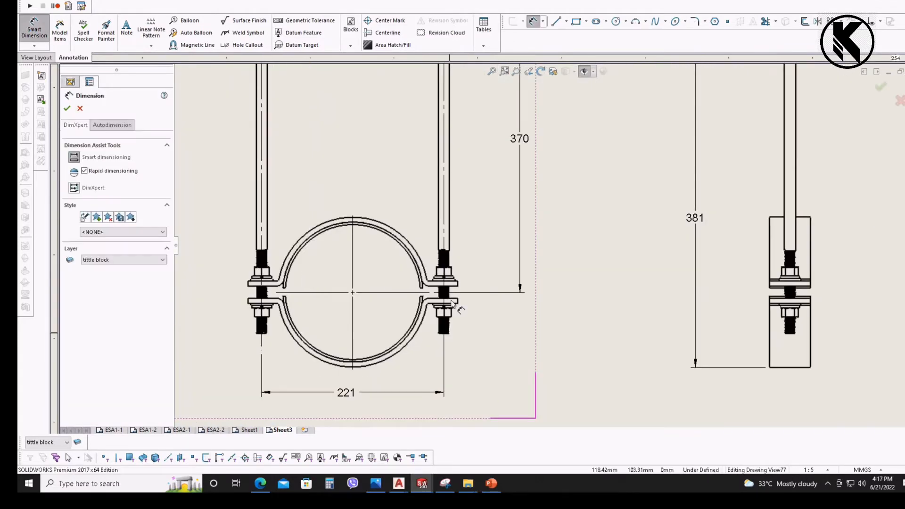
{"action": "scroll", "coordinate": [451, 302], "scroll_direction": "down", "scroll_amount": 1}
{"action": "left_click", "coordinate": [453, 213]}
{"action": "middle_click_drag", "start_coordinate": [453, 213], "coordinate": [418, 424]}
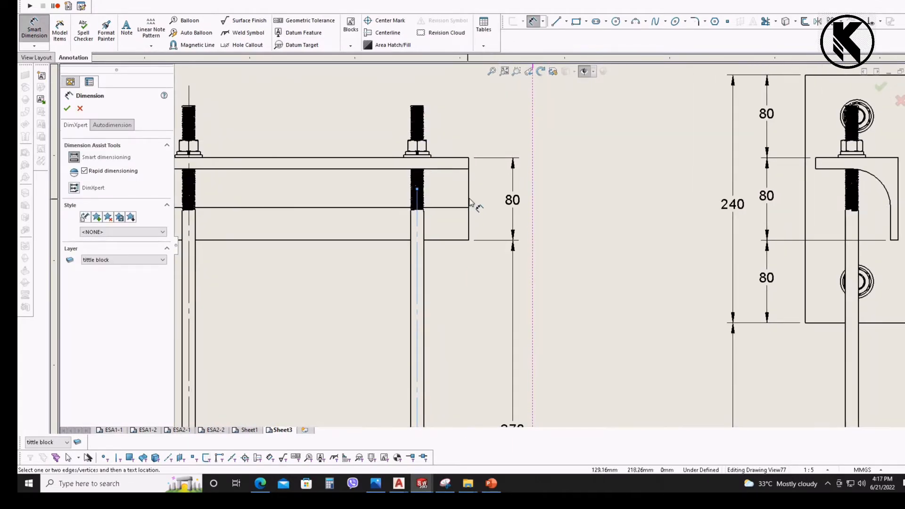
{"action": "left_click", "coordinate": [469, 200]}
{"action": "scroll", "coordinate": [471, 235], "scroll_direction": "up", "scroll_amount": 2}
{"action": "middle_click_drag", "start_coordinate": [475, 399], "coordinate": [468, 71]}
{"action": "scroll", "coordinate": [478, 240], "scroll_direction": "down", "scroll_amount": 1}
{"action": "left_click", "coordinate": [537, 244]}
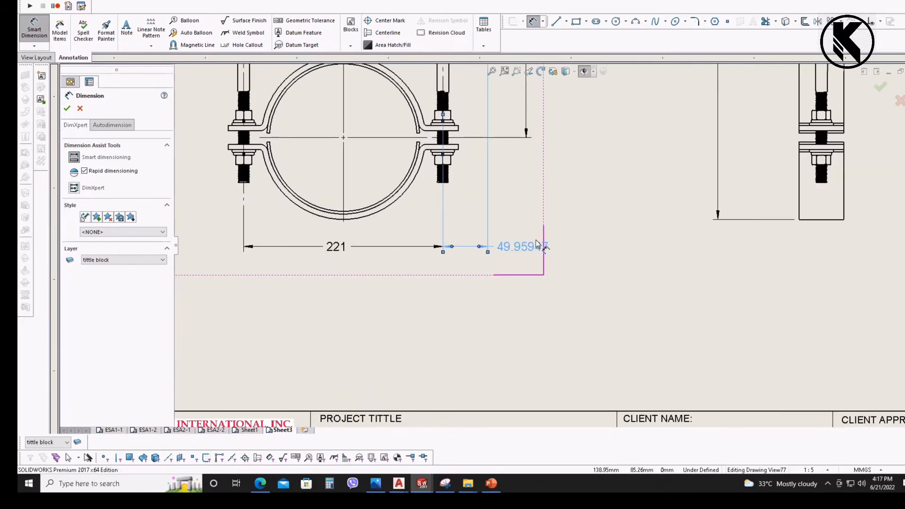
{"action": "left_click", "coordinate": [600, 153]}
{"action": "left_click", "coordinate": [601, 166]}
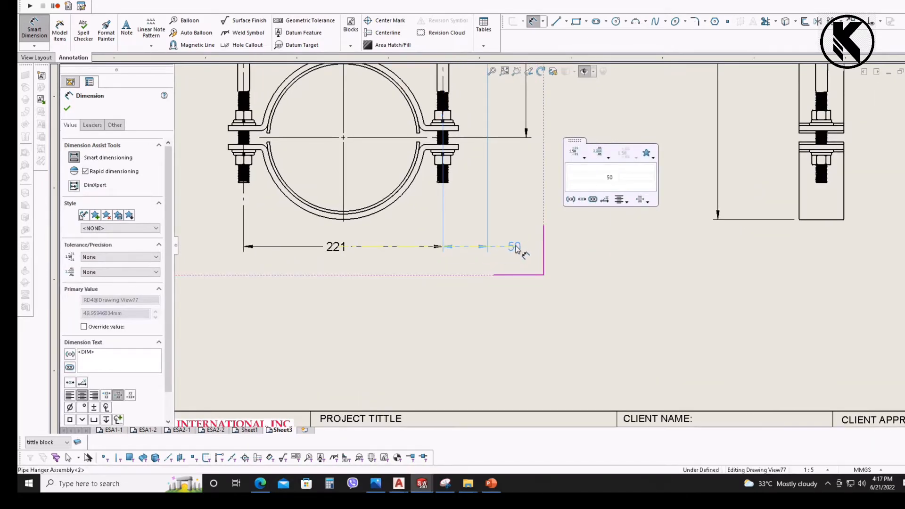
- Dimension the distance from the mounting plate's front face to the nearer rod's centerline, in line with the rod spacing dimension, with precision set to None
{"action": "left_click", "coordinate": [501, 282]}
{"action": "scroll", "coordinate": [500, 283], "scroll_direction": "up", "scroll_amount": 1}
{"action": "middle_click_drag", "start_coordinate": [352, 227], "coordinate": [426, 334]}
{"action": "scroll", "coordinate": [344, 328], "scroll_direction": "down", "scroll_amount": 2}
{"action": "left_click", "coordinate": [378, 304]}
{"action": "scroll", "coordinate": [383, 283], "scroll_direction": "up", "scroll_amount": 3}
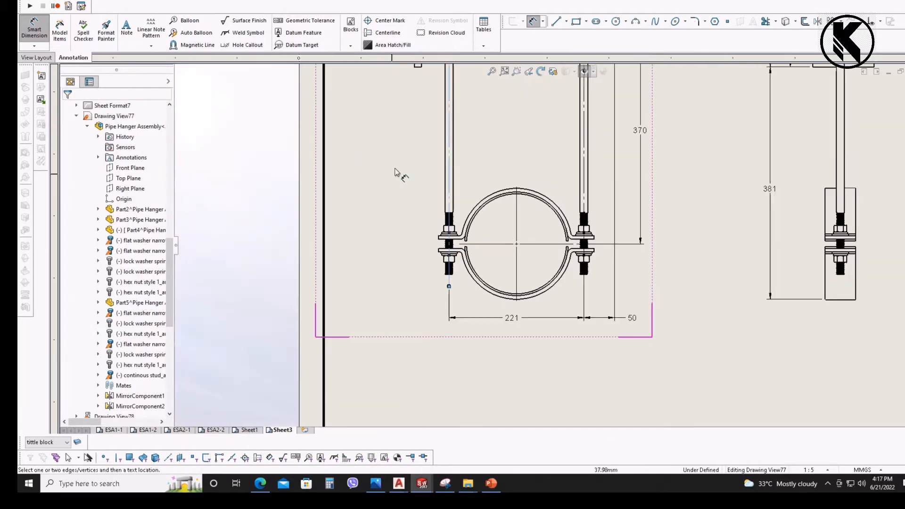
{"action": "middle_click_drag", "start_coordinate": [397, 165], "coordinate": [410, 312]}
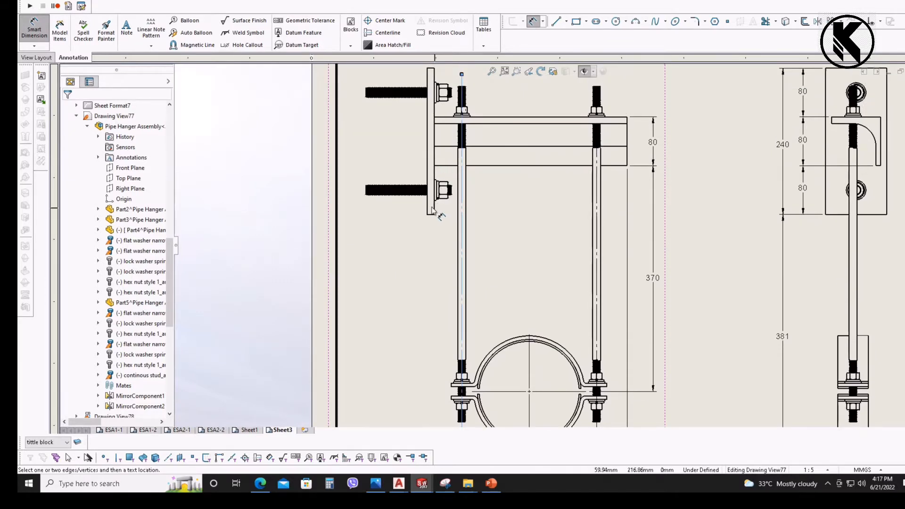
{"action": "scroll", "coordinate": [432, 210], "scroll_direction": "down", "scroll_amount": 2}
{"action": "scroll", "coordinate": [428, 274], "scroll_direction": "up", "scroll_amount": 2}
{"action": "middle_click_drag", "start_coordinate": [429, 278], "coordinate": [456, 52]}
{"action": "scroll", "coordinate": [461, 259], "scroll_direction": "down", "scroll_amount": 1}
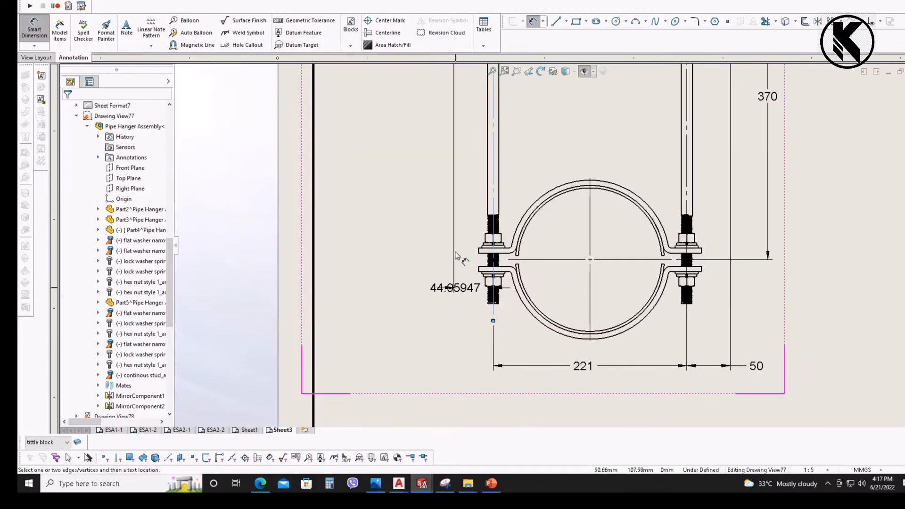
{"action": "middle_click_drag", "start_coordinate": [461, 259], "coordinate": [455, 103]}
{"action": "left_click", "coordinate": [432, 209]}
{"action": "left_click", "coordinate": [512, 112]}
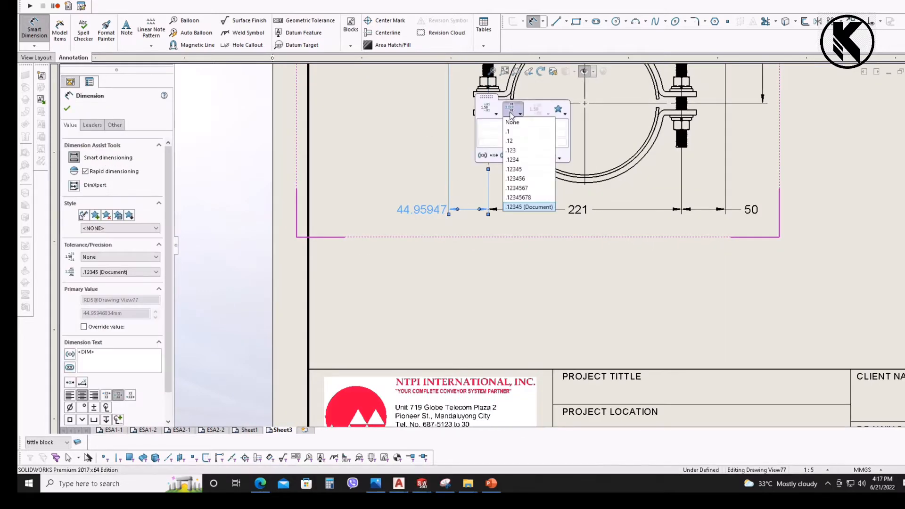
{"action": "left_click", "coordinate": [478, 244]}
{"action": "scroll", "coordinate": [527, 238], "scroll_direction": "up", "scroll_amount": 6}
{"action": "middle_click_drag", "start_coordinate": [560, 183], "coordinate": [471, 250]}
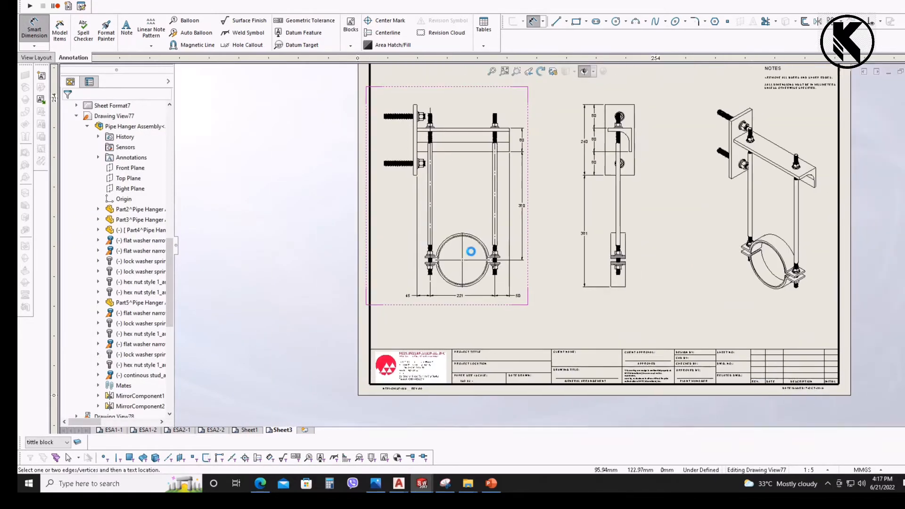
{"action": "scroll", "coordinate": [476, 160], "scroll_direction": "down", "scroll_amount": 1}
{"action": "scroll", "coordinate": [477, 163], "scroll_direction": "down", "scroll_amount": 2}
{"action": "middle_click_drag", "start_coordinate": [508, 202], "coordinate": [423, 179]}
{"action": "scroll", "coordinate": [422, 180], "scroll_direction": "up", "scroll_amount": 2}
{"action": "mouse_move", "coordinate": [423, 222]}
{"action": "middle_mouse_down"}
{"action": "mouse_move", "coordinate": [437, 180]}
{"action": "mouse_move", "coordinate": [448, 264]}
{"action": "mouse_move", "coordinate": [471, 306]}
{"action": "middle_mouse_up"}
{"action": "scroll", "coordinate": [425, 188], "scroll_direction": "down", "scroll_amount": 1}
{"action": "scroll", "coordinate": [399, 186], "scroll_direction": "down", "scroll_amount": 2}
{"action": "left_click", "coordinate": [398, 196]}
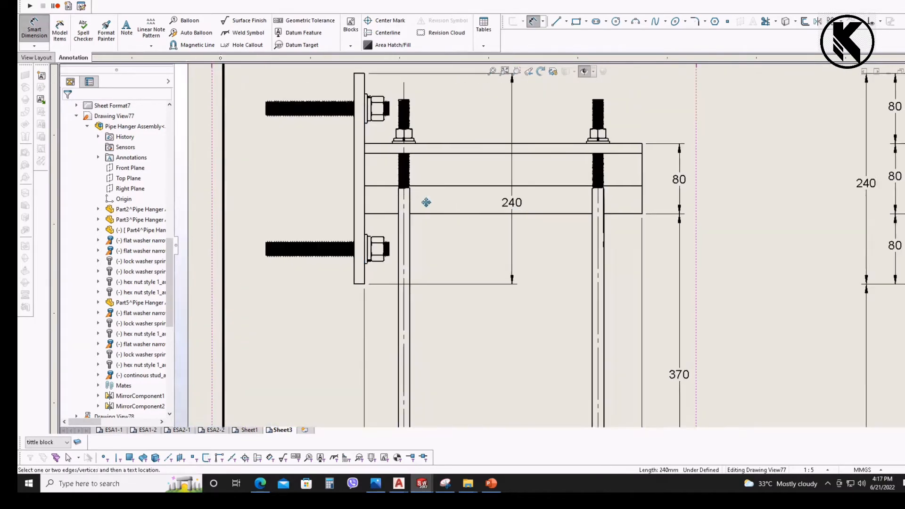
{"action": "left_click", "coordinate": [498, 173]}
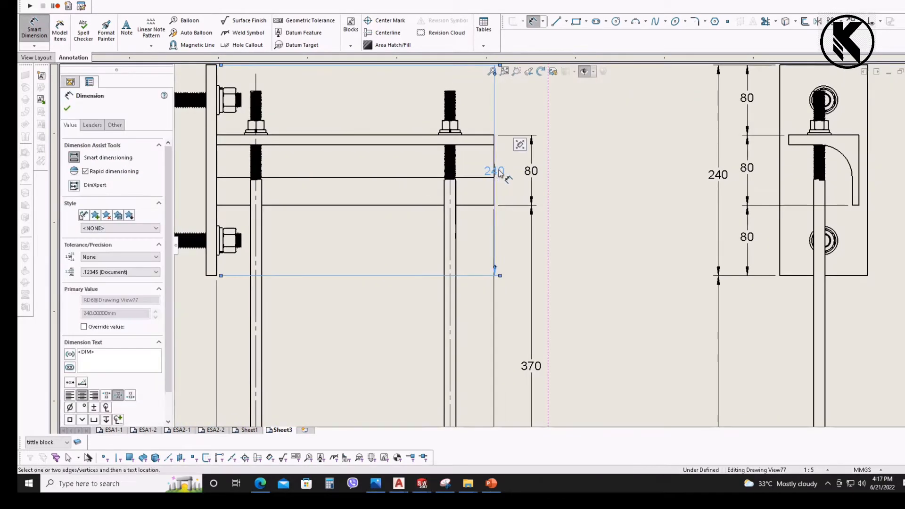
{"action": "key", "text": "ctrl+z"}
- Dimension the bracket's length from the mounting plate's front face to its free end, below the rod spacing dimension chain
{"action": "middle_click_drag", "start_coordinate": [495, 182], "coordinate": [538, 185]}
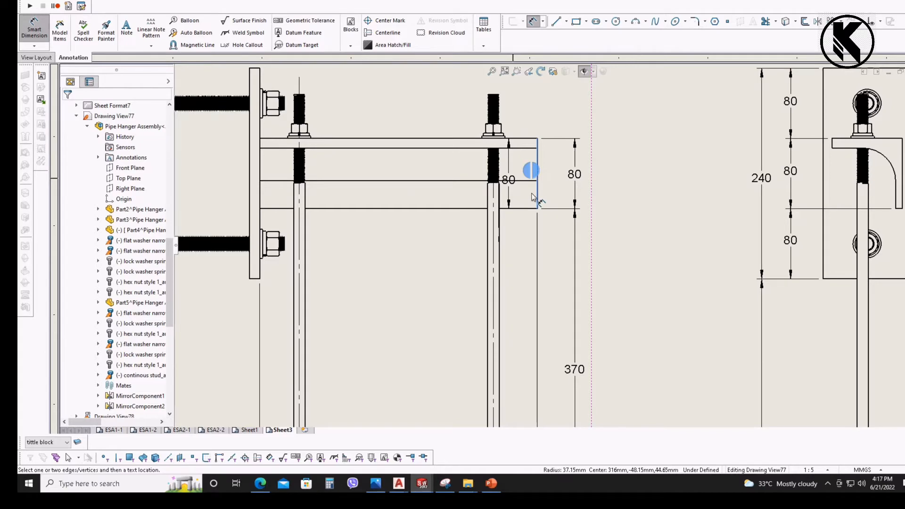
{"action": "scroll", "coordinate": [530, 200], "scroll_direction": "up", "scroll_amount": 2}
{"action": "scroll", "coordinate": [511, 204], "scroll_direction": "down", "scroll_amount": 3}
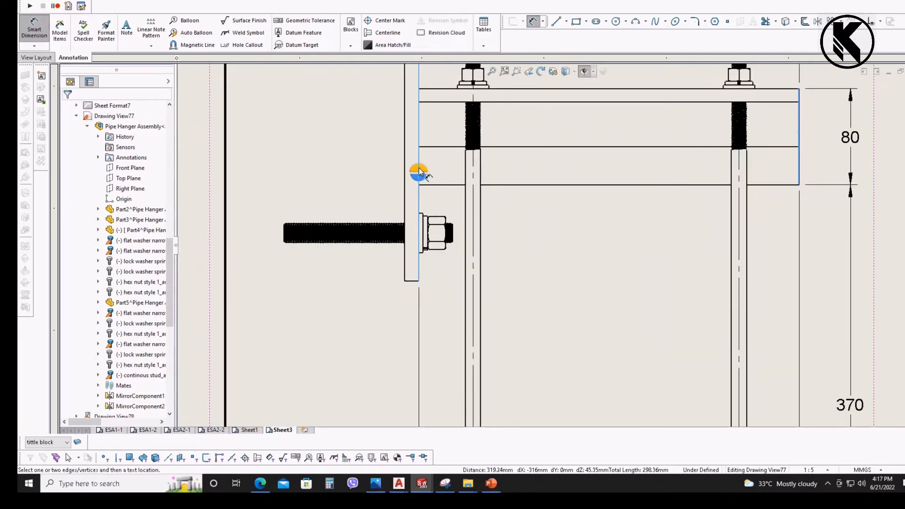
{"action": "scroll", "coordinate": [511, 176], "scroll_direction": "up", "scroll_amount": 2}
{"action": "middle_click_drag", "start_coordinate": [549, 333], "coordinate": [520, 170]}
{"action": "scroll", "coordinate": [509, 252], "scroll_direction": "down", "scroll_amount": 1}
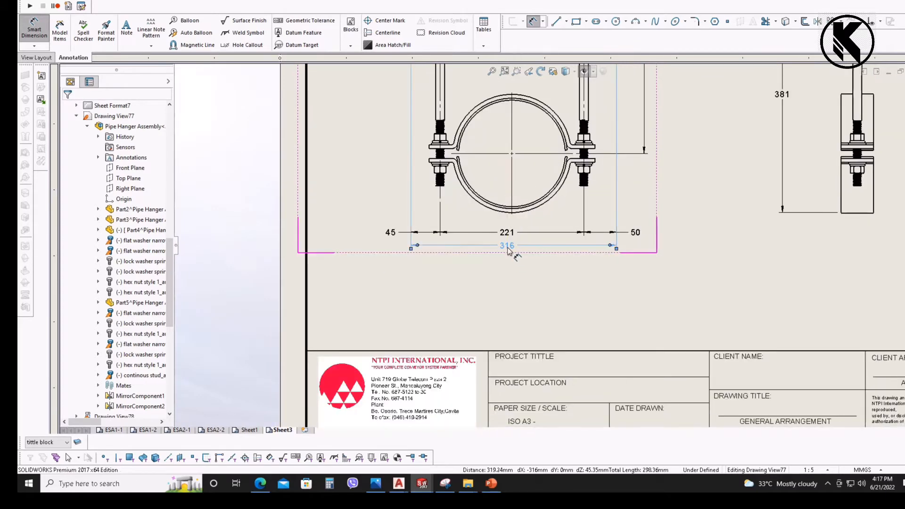
{"action": "key", "text": "Escape"}
- Add a dimension above the main view from the mounting plate's front face to the bracket's free end
{"action": "scroll", "coordinate": [491, 222], "scroll_direction": "up", "scroll_amount": 3}
{"action": "scroll", "coordinate": [476, 197], "scroll_direction": "down", "scroll_amount": 4}
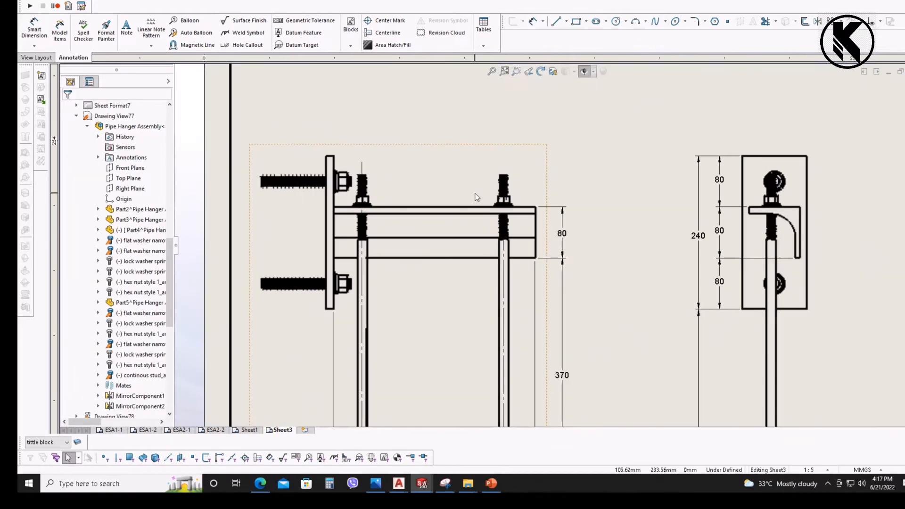
{"action": "scroll", "coordinate": [379, 194], "scroll_direction": "down", "scroll_amount": 2}
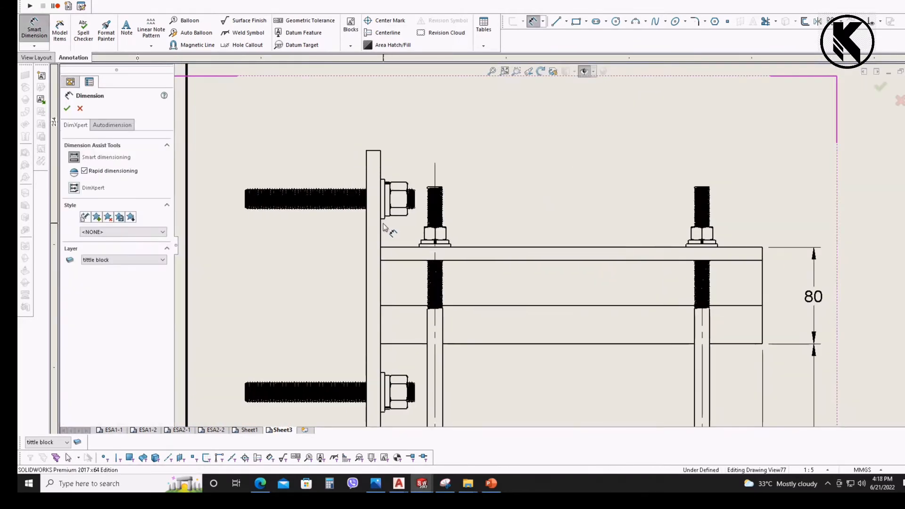
{"action": "left_click", "coordinate": [385, 225]}
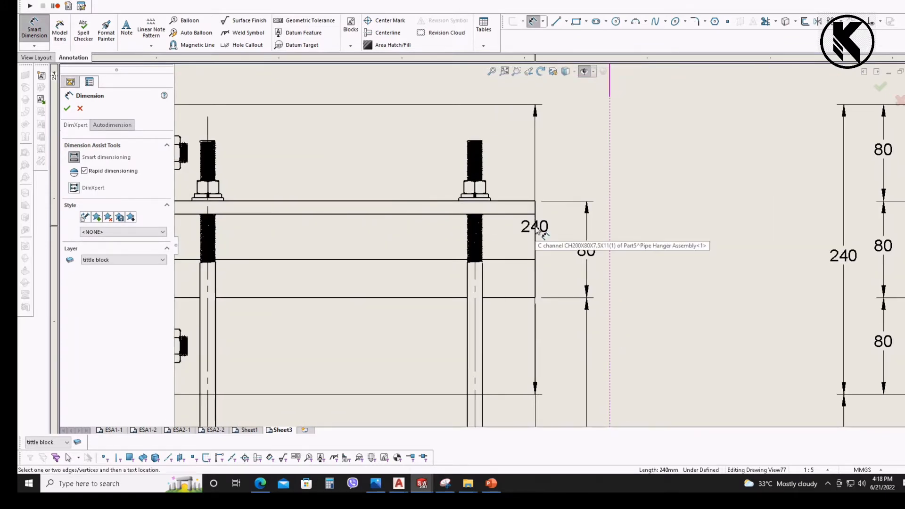
{"action": "left_click", "coordinate": [538, 232]}
{"action": "left_click", "coordinate": [485, 147]}
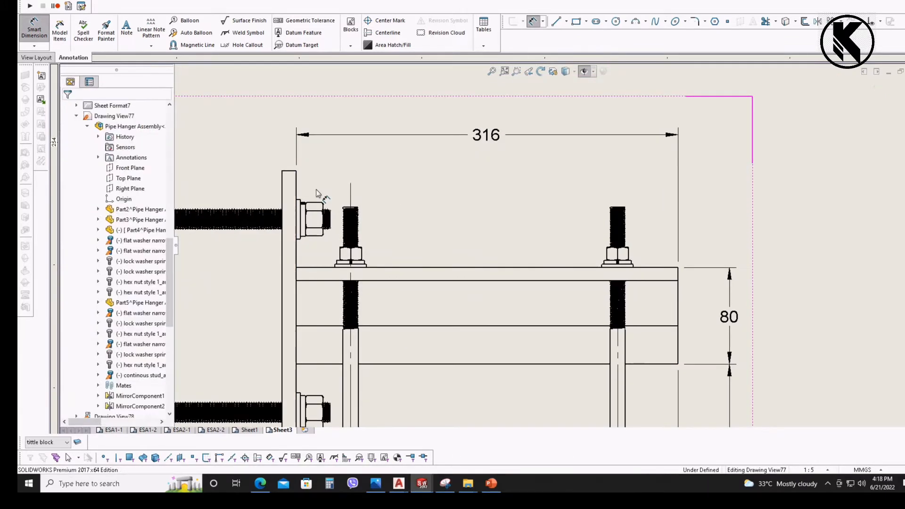
- Dimension the overall length from the mounting plate's back face to the bracket's free end, above the bracket length dimension
{"action": "left_click", "coordinate": [284, 183]}
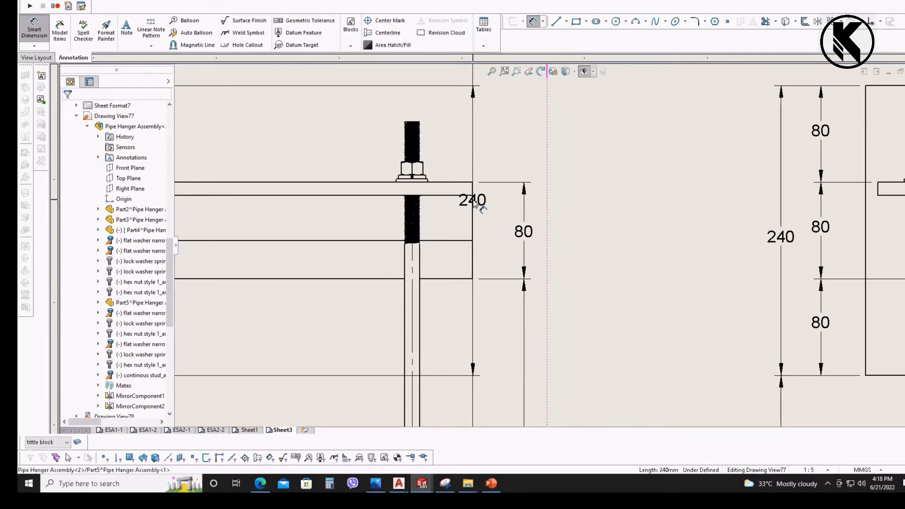
{"action": "left_click", "coordinate": [473, 207]}
{"action": "scroll", "coordinate": [519, 182], "scroll_direction": "up", "scroll_amount": 2}
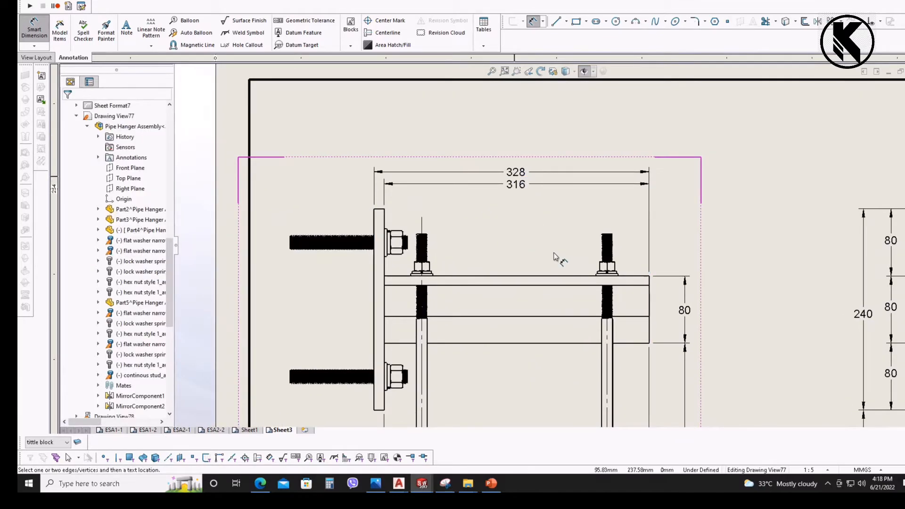
{"action": "scroll", "coordinate": [556, 256], "scroll_direction": "up", "scroll_amount": 3}
{"action": "scroll", "coordinate": [465, 147], "scroll_direction": "down", "scroll_amount": 3}
{"action": "scroll", "coordinate": [500, 177], "scroll_direction": "up", "scroll_amount": 4}
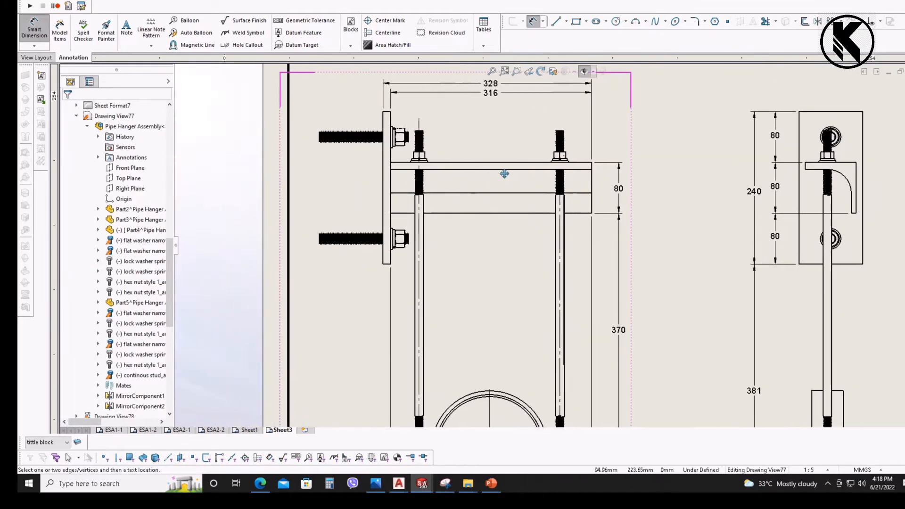
{"action": "scroll", "coordinate": [480, 178], "scroll_direction": "down", "scroll_amount": 1}
{"action": "scroll", "coordinate": [480, 178], "scroll_direction": "up", "scroll_amount": 2}
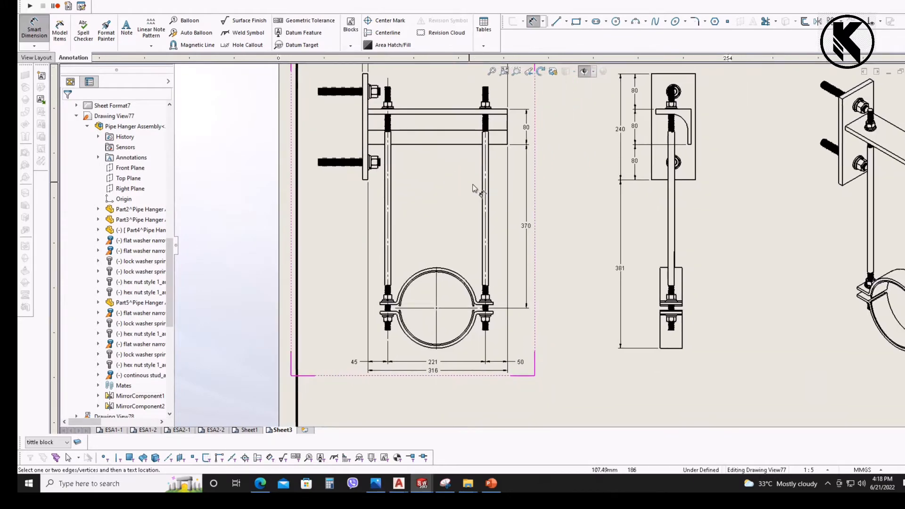
- Dimension the mounting plate's height in the main view, placing it outside the anchor bolts
{"action": "scroll", "coordinate": [524, 192], "scroll_direction": "down", "scroll_amount": 2}
{"action": "scroll", "coordinate": [492, 195], "scroll_direction": "down", "scroll_amount": 1}
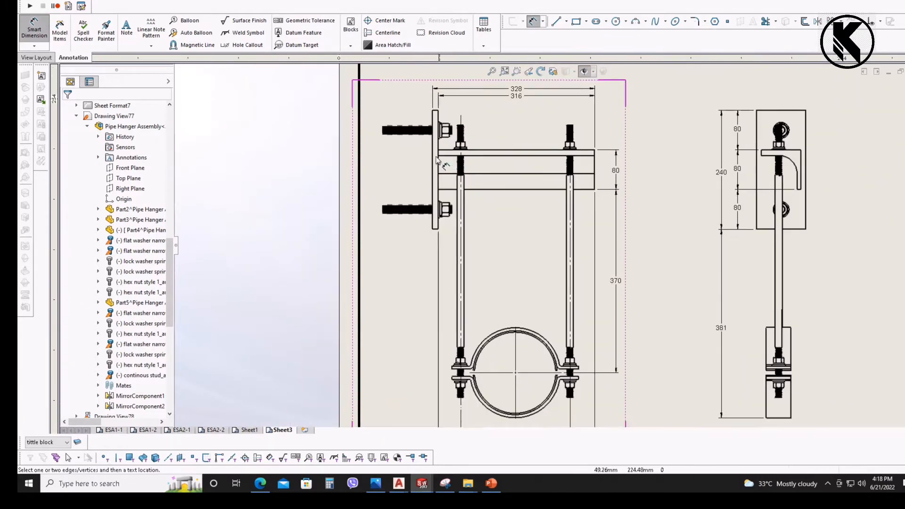
{"action": "left_click", "coordinate": [377, 160]}
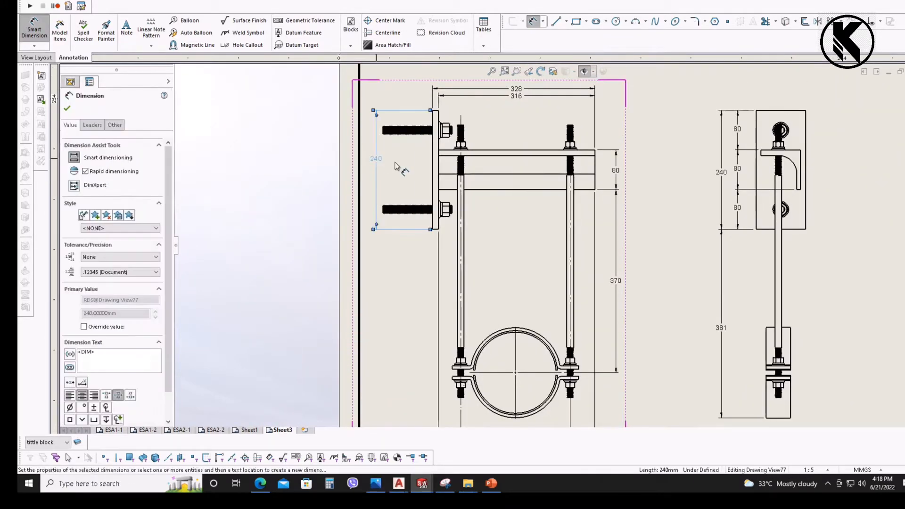
- Dimension the vertical distance from the mounting plate's lower edge to the pipe clamp's center mark, in line with the plate height dimension
{"action": "scroll", "coordinate": [462, 161], "scroll_direction": "down", "scroll_amount": 1}
{"action": "scroll", "coordinate": [485, 178], "scroll_direction": "up", "scroll_amount": 1}
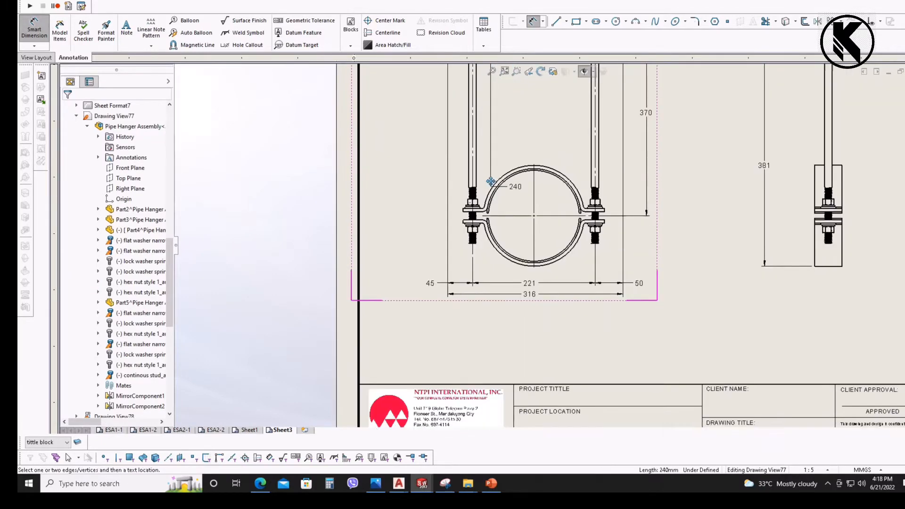
{"action": "scroll", "coordinate": [485, 254], "scroll_direction": "down", "scroll_amount": 3}
{"action": "scroll", "coordinate": [484, 235], "scroll_direction": "up", "scroll_amount": 2}
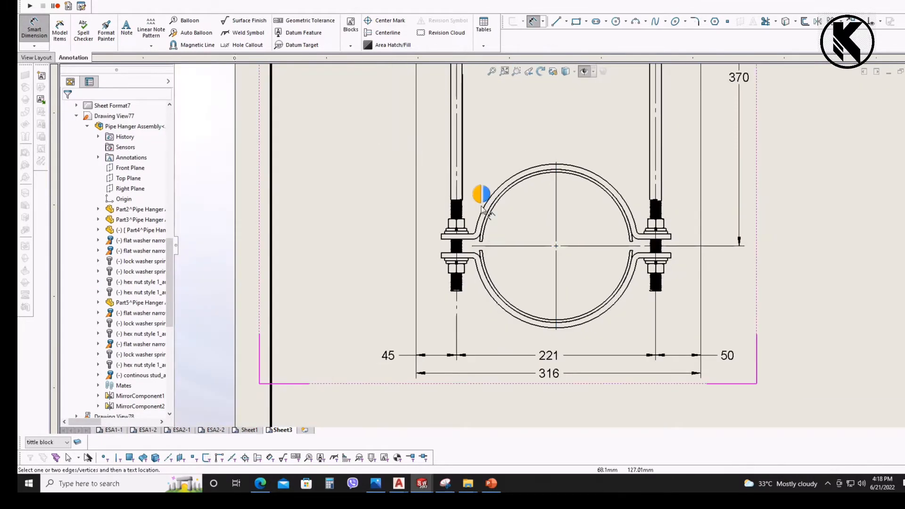
{"action": "scroll", "coordinate": [533, 290], "scroll_direction": "down", "scroll_amount": 1}
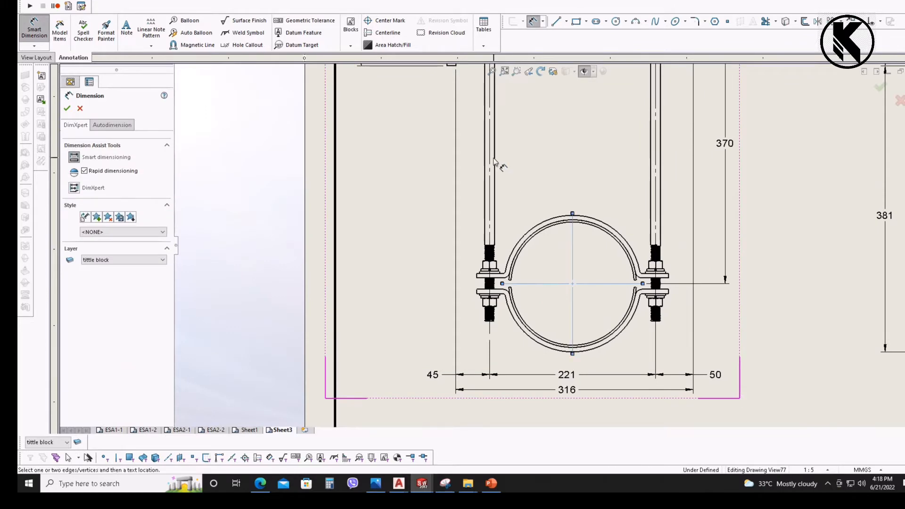
{"action": "scroll", "coordinate": [488, 207], "scroll_direction": "down", "scroll_amount": 3}
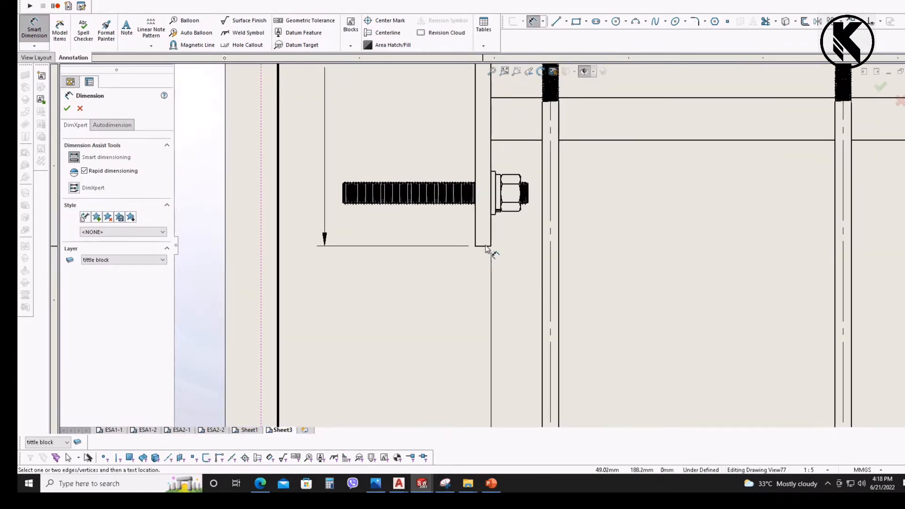
{"action": "left_click", "coordinate": [487, 246]}
{"action": "scroll", "coordinate": [453, 321], "scroll_direction": "up", "scroll_amount": 2}
{"action": "scroll", "coordinate": [434, 225], "scroll_direction": "down", "scroll_amount": 1}
{"action": "left_click", "coordinate": [429, 238]}
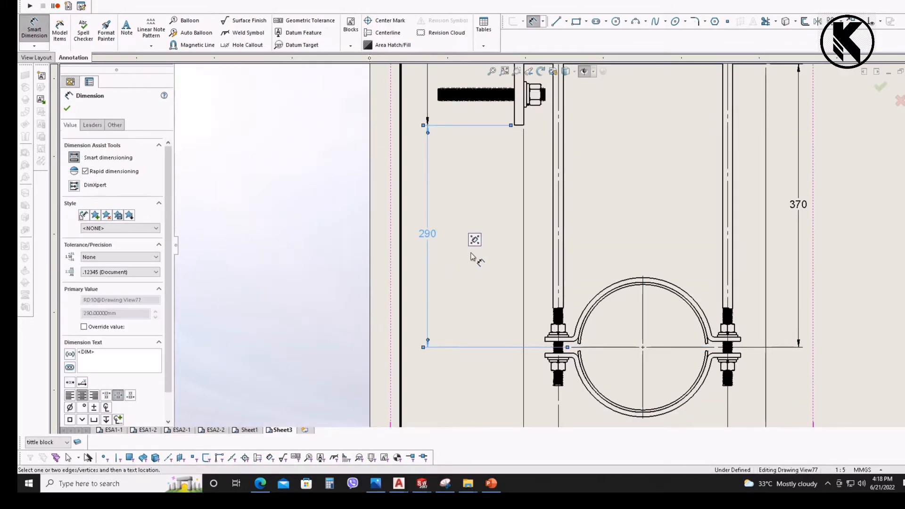
{"action": "key", "text": "Escape"}
- Move the main view inward so its dimensions sit clear of the sheet's border
{"action": "scroll", "coordinate": [521, 132], "scroll_direction": "up", "scroll_amount": 3}
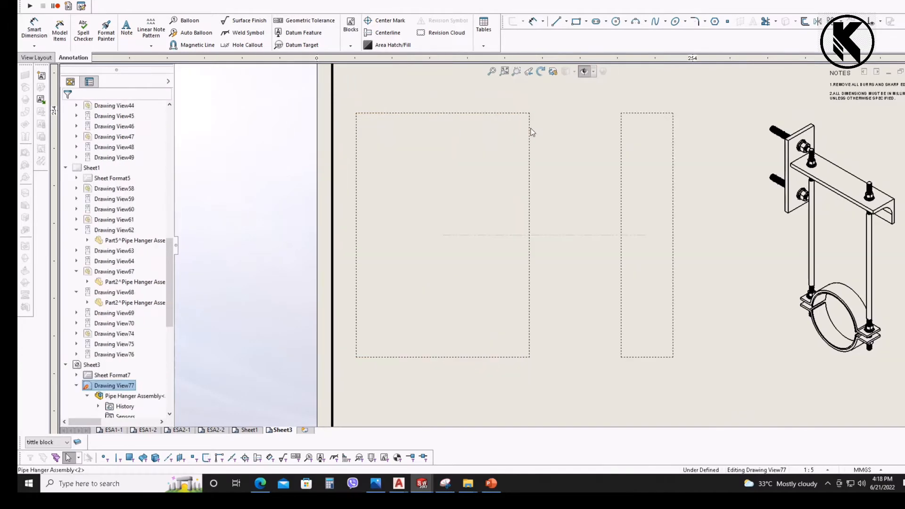
{"action": "left_click", "coordinate": [432, 230]}
{"action": "scroll", "coordinate": [433, 230], "scroll_direction": "down", "scroll_amount": 2}
{"action": "scroll", "coordinate": [432, 230], "scroll_direction": "down", "scroll_amount": 3}
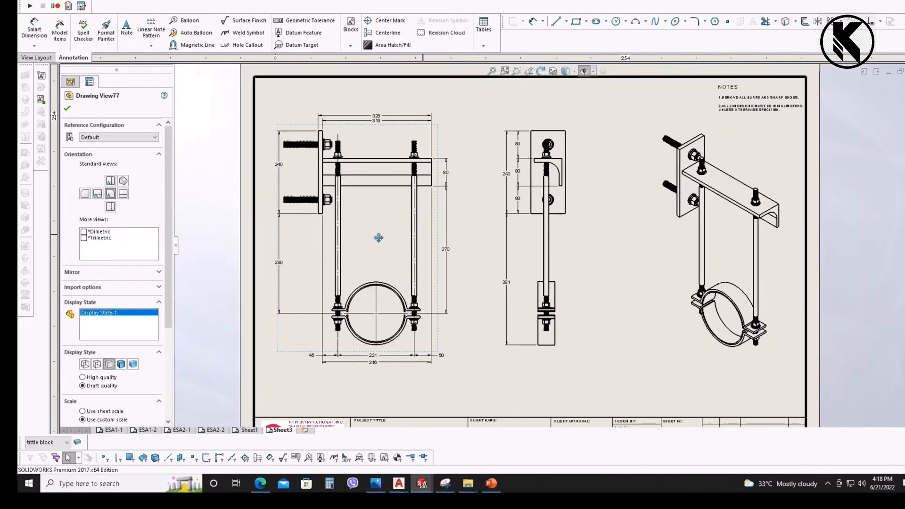
{"action": "key", "text": "Escape"}
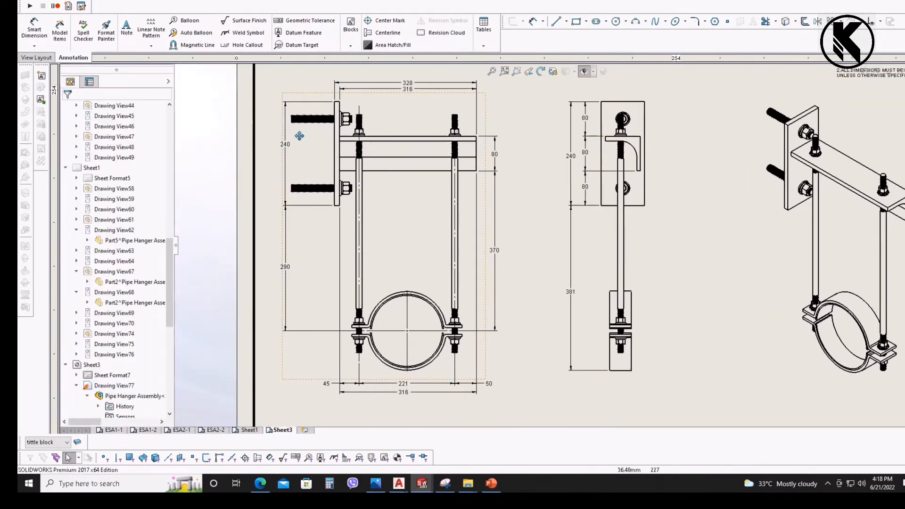
- Dimension the side view's overall height from the mounting plate's upper edge to the pipe clamp's lower edge, outside the existing vertical dimensions
{"action": "left_click", "coordinate": [35, 29]}
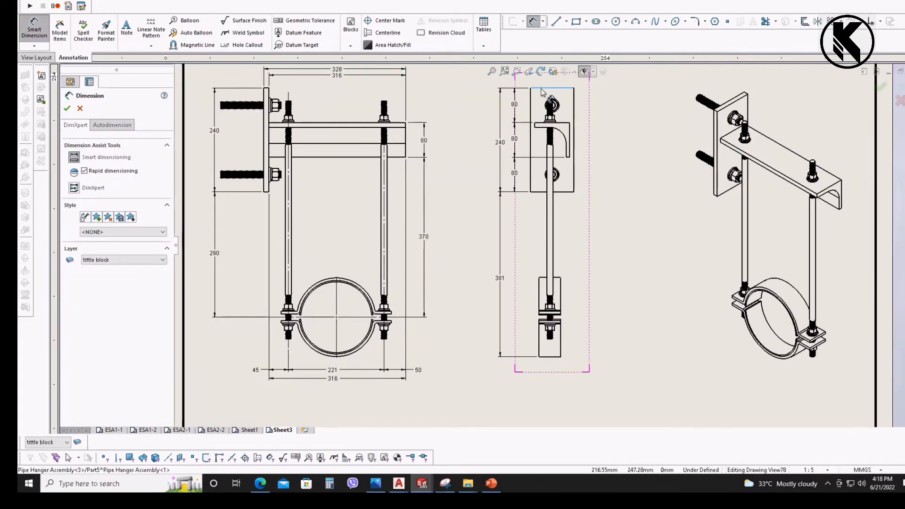
{"action": "left_click", "coordinate": [541, 89]}
{"action": "scroll", "coordinate": [547, 94], "scroll_direction": "up", "scroll_amount": 4}
{"action": "scroll", "coordinate": [551, 188], "scroll_direction": "down", "scroll_amount": 8}
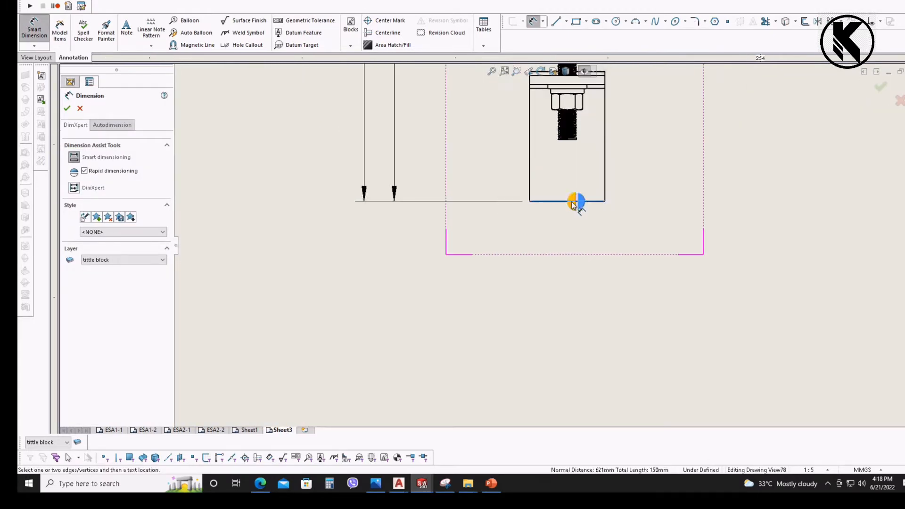
{"action": "scroll", "coordinate": [572, 204], "scroll_direction": "up", "scroll_amount": 5}
{"action": "scroll", "coordinate": [453, 224], "scroll_direction": "down", "scroll_amount": 2}
{"action": "left_click", "coordinate": [492, 209]}
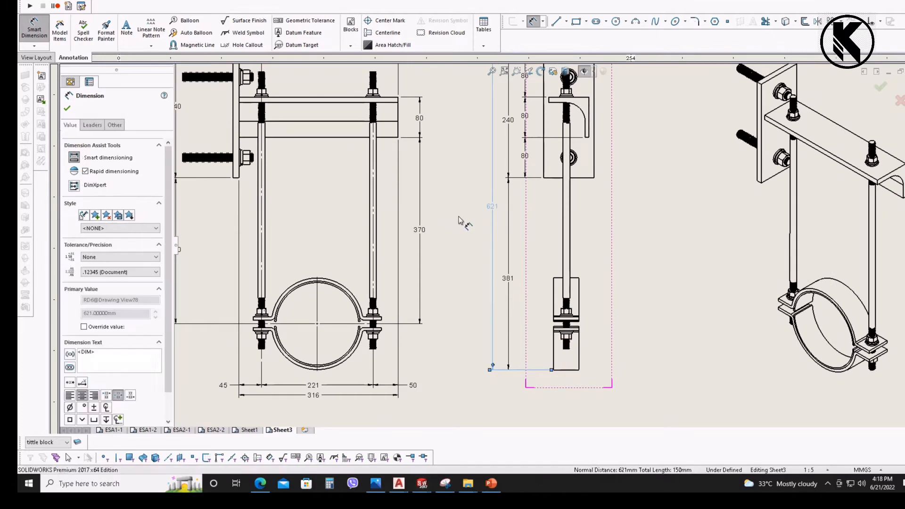
{"action": "key", "text": "Escape"}
- Examine the main and side views to check that the dimensioning is complete
{"action": "scroll", "coordinate": [507, 251], "scroll_direction": "up", "scroll_amount": 1}
{"action": "scroll", "coordinate": [422, 220], "scroll_direction": "down", "scroll_amount": 1}
{"action": "middle_click_drag", "start_coordinate": [422, 220], "coordinate": [456, 231]}
{"action": "scroll", "coordinate": [450, 249], "scroll_direction": "up", "scroll_amount": 1}
{"action": "scroll", "coordinate": [448, 246], "scroll_direction": "up", "scroll_amount": 1}
{"action": "scroll", "coordinate": [473, 261], "scroll_direction": "down", "scroll_amount": 1}
{"action": "middle_click_drag", "start_coordinate": [495, 301], "coordinate": [462, 235]}
{"action": "scroll", "coordinate": [437, 261], "scroll_direction": "down", "scroll_amount": 1}
{"action": "scroll", "coordinate": [428, 257], "scroll_direction": "up", "scroll_amount": 1}
{"action": "mouse_move", "coordinate": [437, 262]}
{"action": "middle_mouse_down"}
{"action": "mouse_move", "coordinate": [451, 302]}
{"action": "mouse_move", "coordinate": [424, 245]}
{"action": "mouse_move", "coordinate": [475, 246]}
{"action": "mouse_move", "coordinate": [492, 282]}
{"action": "mouse_move", "coordinate": [477, 291]}
{"action": "mouse_move", "coordinate": [503, 234]}
{"action": "middle_mouse_up"}
{"action": "middle_click_drag", "start_coordinate": [477, 203], "coordinate": [477, 262]}
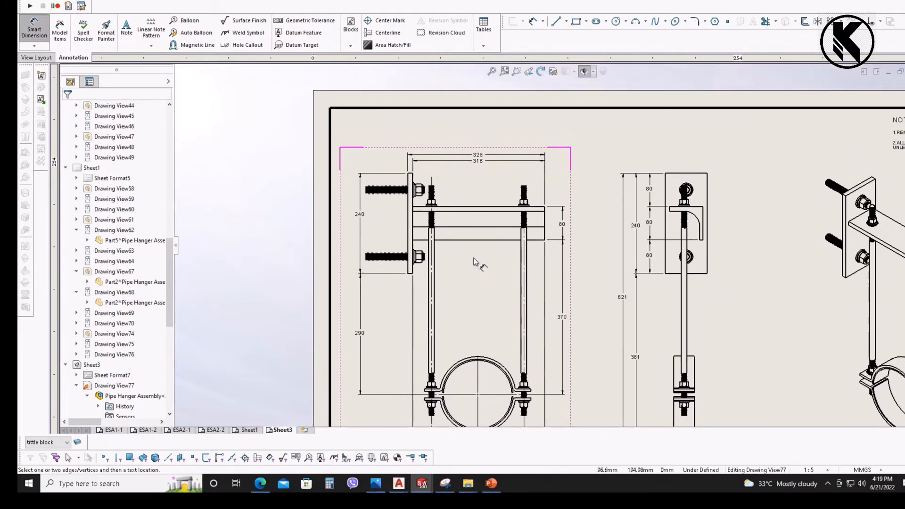
{"action": "key", "text": "Escape"}
{"action": "middle_click_drag", "start_coordinate": [485, 316], "coordinate": [450, 246]}
{"action": "scroll", "coordinate": [451, 246], "scroll_direction": "up", "scroll_amount": 1}
{"action": "middle_click_drag", "start_coordinate": [513, 317], "coordinate": [479, 262]}
{"action": "scroll", "coordinate": [480, 262], "scroll_direction": "down", "scroll_amount": 3}
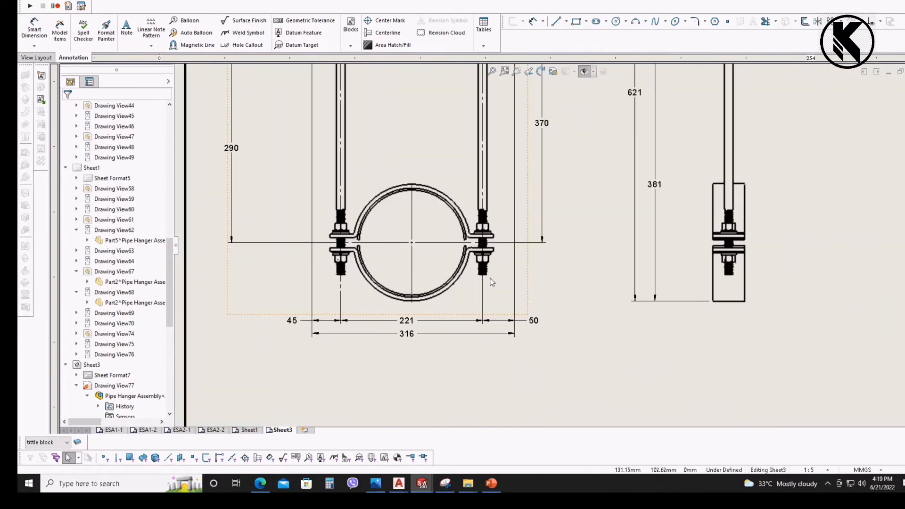
{"action": "scroll", "coordinate": [504, 252], "scroll_direction": "up", "scroll_amount": 1}
- Save the pipe hanger drawing
{"action": "key", "text": "ctrl+s"}
{"action": "left_click", "coordinate": [556, 137]}
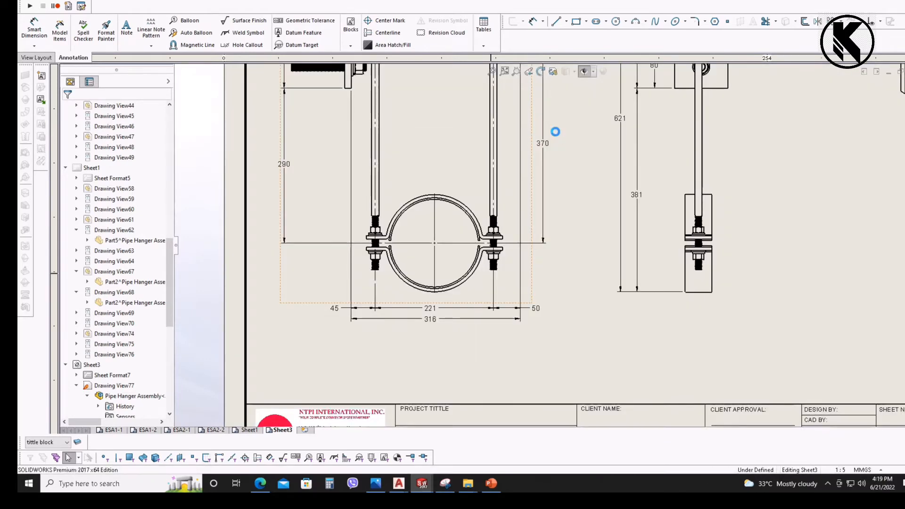
{"action": "scroll", "coordinate": [543, 198], "scroll_direction": "up", "scroll_amount": 4}
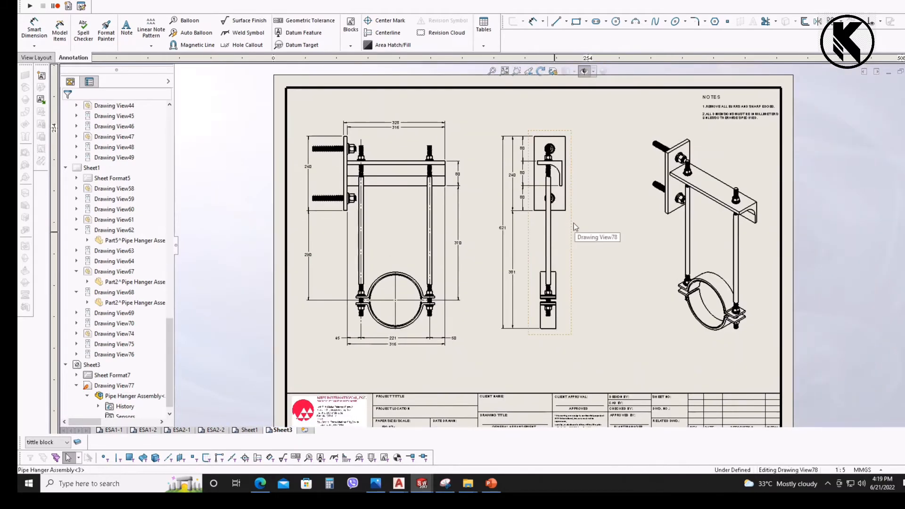
- Move the side view away from the main view to open space between them
{"action": "mouse_move", "coordinate": [576, 226]}
{"action": "left_mouse_down"}
{"action": "mouse_move", "coordinate": [628, 230]}
{"action": "mouse_move", "coordinate": [621, 227]}
{"action": "left_mouse_up"}
{"action": "left_click", "coordinate": [517, 274]}
- Create a 1:2 detail view of the main view's right-hand clamp joint, placed between the main and side views, with the Connected circle style
{"action": "scroll", "coordinate": [459, 243], "scroll_direction": "down", "scroll_amount": 9}
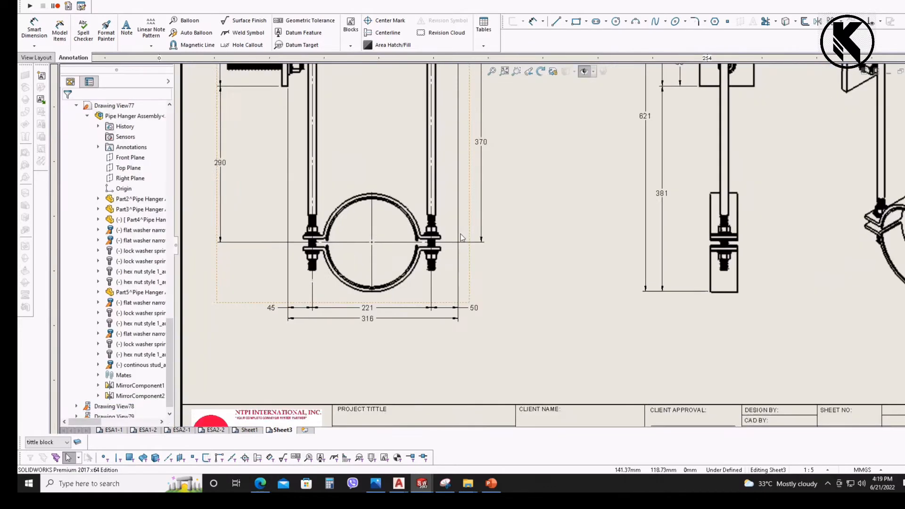
{"action": "left_click", "coordinate": [36, 57]}
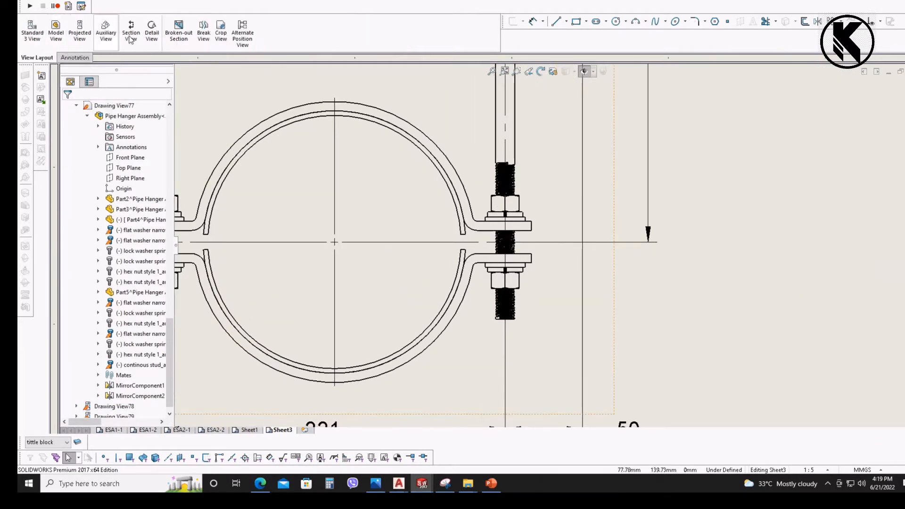
{"action": "left_click", "coordinate": [152, 33]}
{"action": "scroll", "coordinate": [500, 245], "scroll_direction": "down", "scroll_amount": 3}
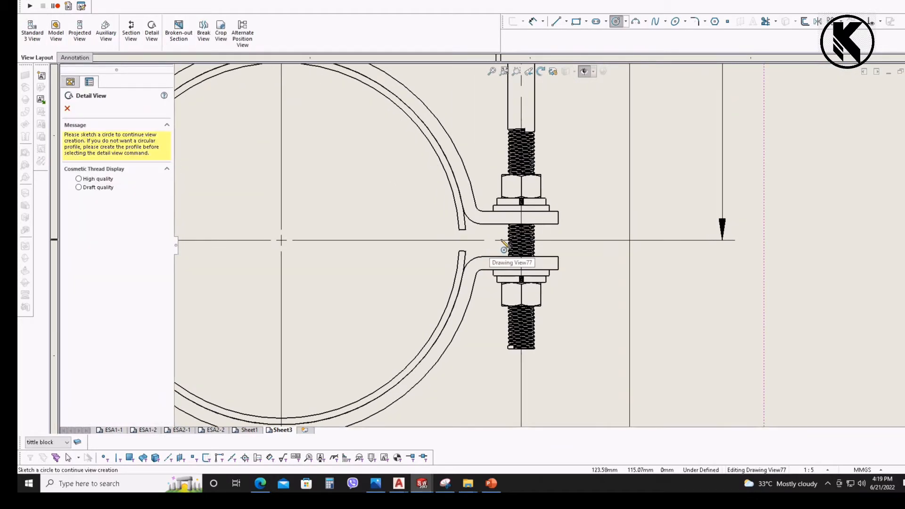
{"action": "left_click", "coordinate": [502, 242]}
{"action": "left_click", "coordinate": [614, 317]}
{"action": "scroll", "coordinate": [640, 227], "scroll_direction": "up", "scroll_amount": 5}
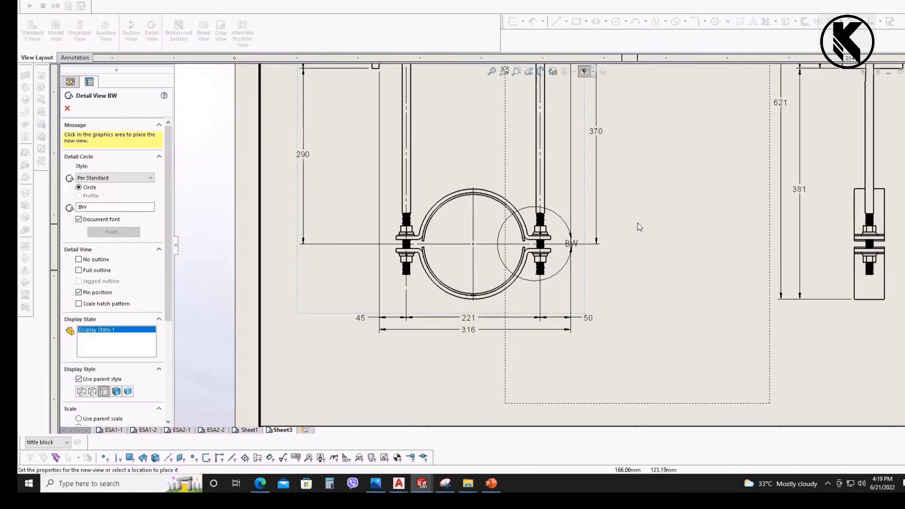
{"action": "scroll", "coordinate": [640, 227], "scroll_direction": "up", "scroll_amount": 2}
{"action": "left_click", "coordinate": [520, 244]}
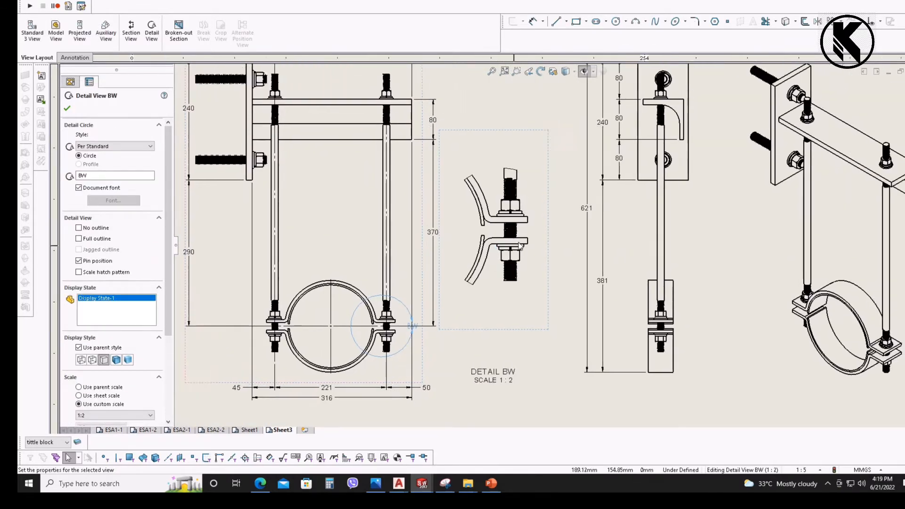
{"action": "scroll", "coordinate": [520, 244], "scroll_direction": "up", "scroll_amount": 1}
{"action": "left_click", "coordinate": [115, 180]}
- Shift the side view toward the isometric view and move the detail view clear of the main view's vertical dimensions
{"action": "middle_click_drag", "start_coordinate": [666, 226], "coordinate": [469, 237]}
{"action": "left_click_drag", "start_coordinate": [479, 231], "coordinate": [499, 233]}
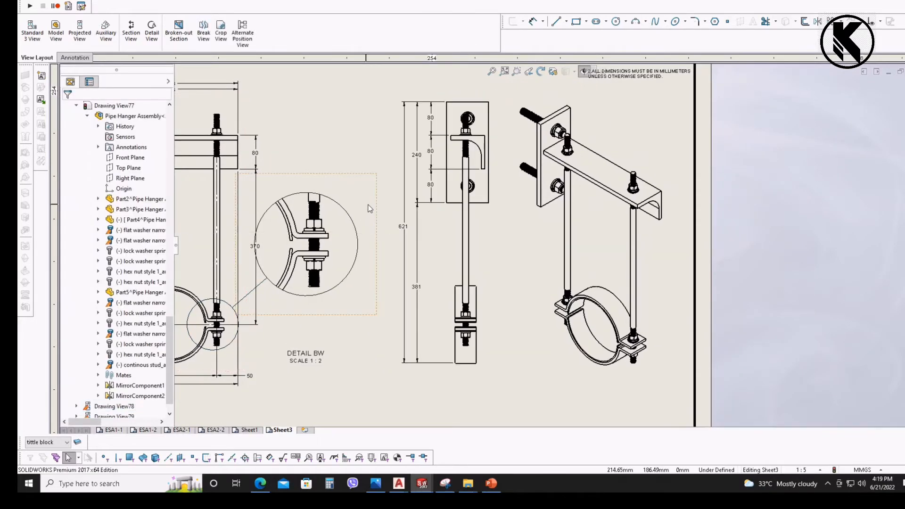
{"action": "left_click_drag", "start_coordinate": [376, 212], "coordinate": [400, 212]}
{"action": "middle_click_drag", "start_coordinate": [399, 212], "coordinate": [460, 164]}
{"action": "middle_click_drag", "start_coordinate": [437, 282], "coordinate": [451, 293]}
- Place the detail view's name and scale label closer beneath the detail circle
{"action": "left_click", "coordinate": [424, 307]}
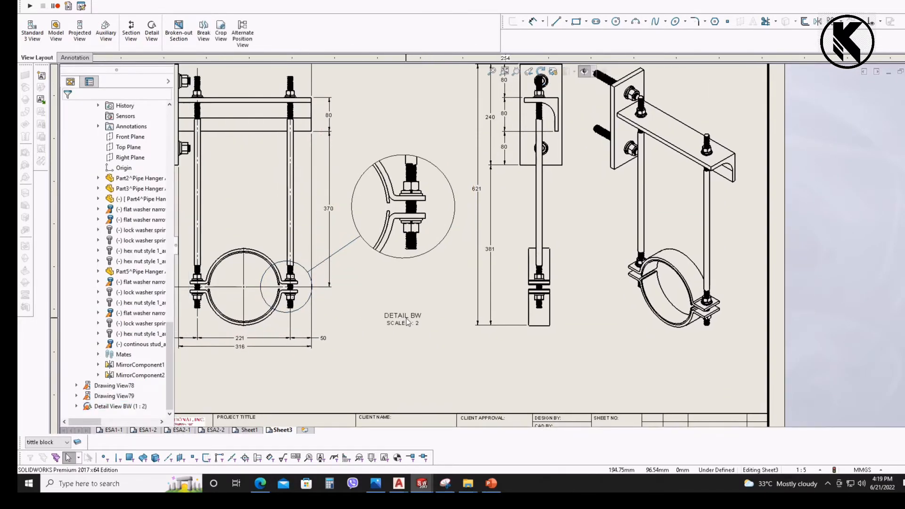
{"action": "scroll", "coordinate": [467, 313], "scroll_direction": "up", "scroll_amount": 4}
{"action": "scroll", "coordinate": [453, 257], "scroll_direction": "down", "scroll_amount": 4}
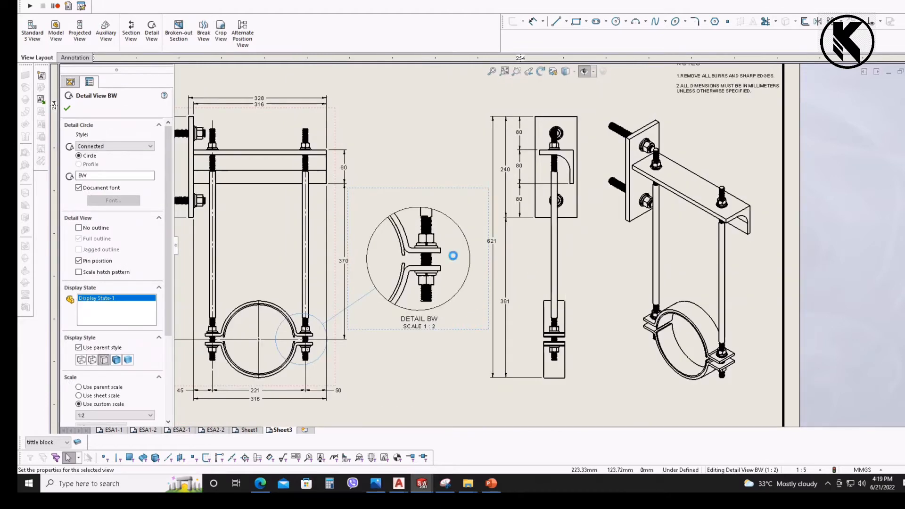
{"action": "scroll", "coordinate": [453, 256], "scroll_direction": "up", "scroll_amount": 5}
{"action": "scroll", "coordinate": [574, 238], "scroll_direction": "down", "scroll_amount": 4}
- Shift the isometric and side views slightly away from the detail view, toward the sheet's border
{"action": "left_click", "coordinate": [444, 218]}
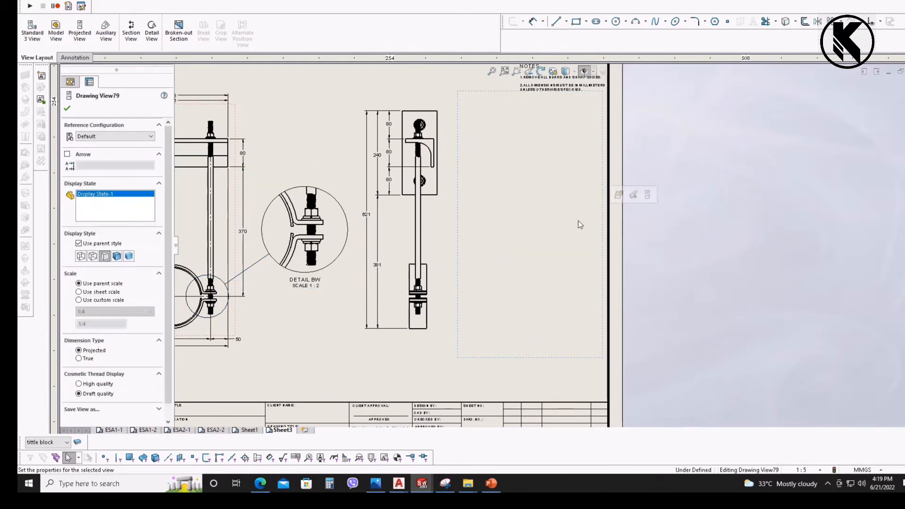
{"action": "middle_click_drag", "start_coordinate": [450, 218], "coordinate": [469, 219]}
{"action": "left_click_drag", "start_coordinate": [475, 220], "coordinate": [475, 219]}
{"action": "middle_click_drag", "start_coordinate": [433, 227], "coordinate": [527, 230]}
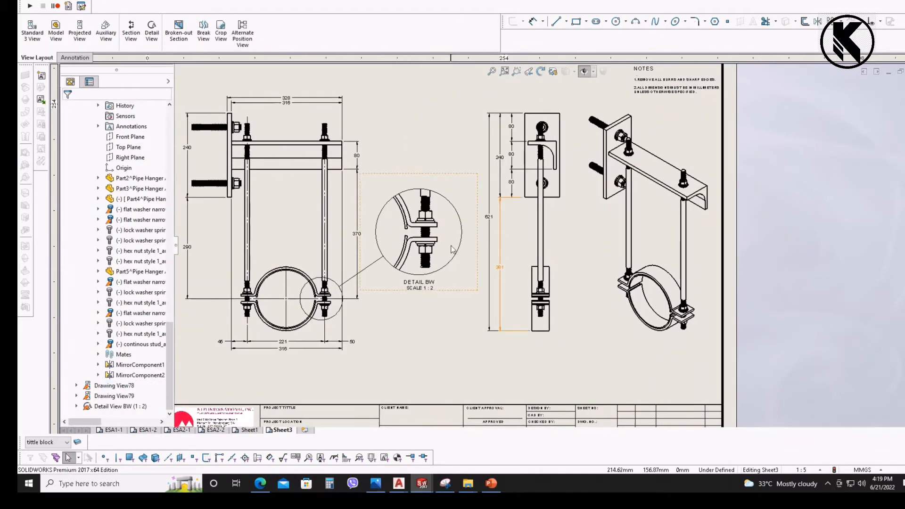
- Rename the detail view of the clamp joint as A
{"action": "middle_click_drag", "start_coordinate": [454, 251], "coordinate": [466, 261]}
{"action": "scroll", "coordinate": [451, 271], "scroll_direction": "down", "scroll_amount": 3}
{"action": "left_click", "coordinate": [462, 284]}
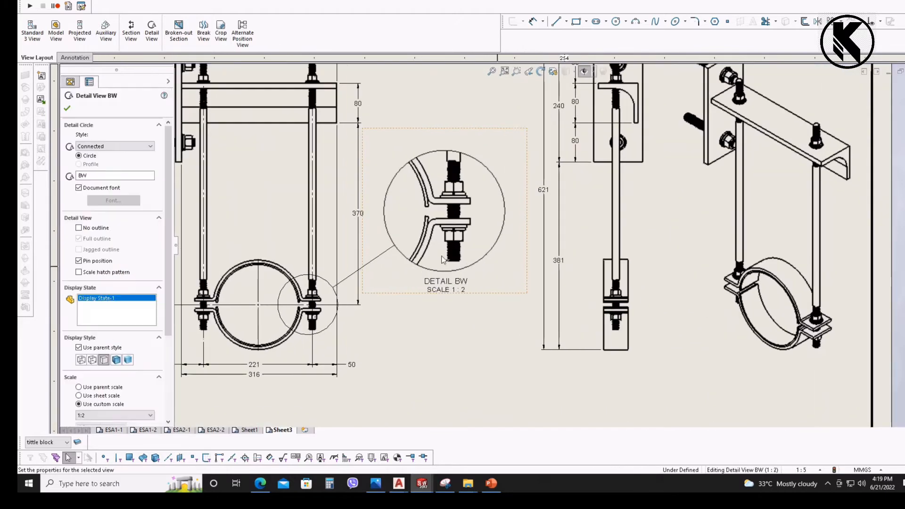
{"action": "left_click", "coordinate": [90, 177]}
{"action": "left_click", "coordinate": [67, 108]}
- Dimension the gap between the upper and lower clamp flanges in the detail view, beside the flange ends
{"action": "scroll", "coordinate": [477, 262], "scroll_direction": "down", "scroll_amount": 2}
{"action": "middle_click_drag", "start_coordinate": [431, 236], "coordinate": [467, 251]}
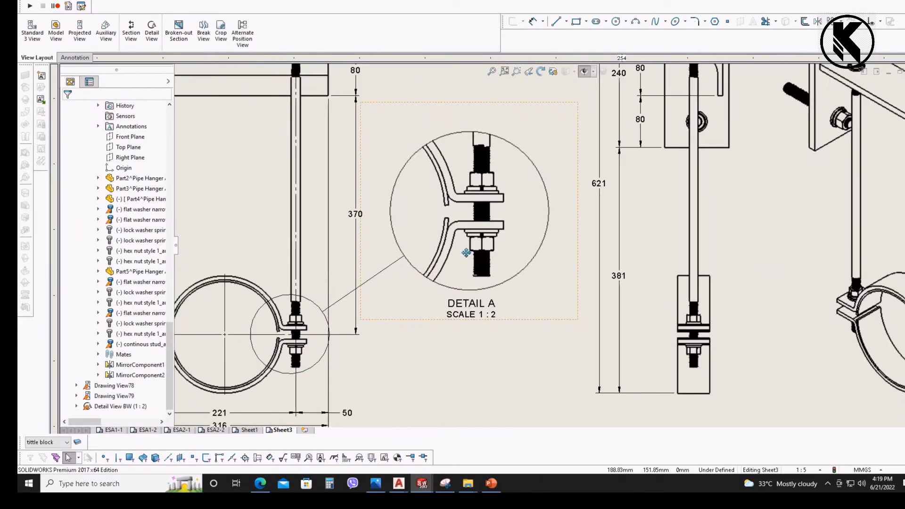
{"action": "scroll", "coordinate": [467, 251], "scroll_direction": "down", "scroll_amount": 3}
{"action": "middle_click_drag", "start_coordinate": [450, 157], "coordinate": [457, 239]}
{"action": "left_click", "coordinate": [73, 58]}
{"action": "left_click", "coordinate": [34, 29]}
{"action": "scroll", "coordinate": [522, 264], "scroll_direction": "down", "scroll_amount": 3}
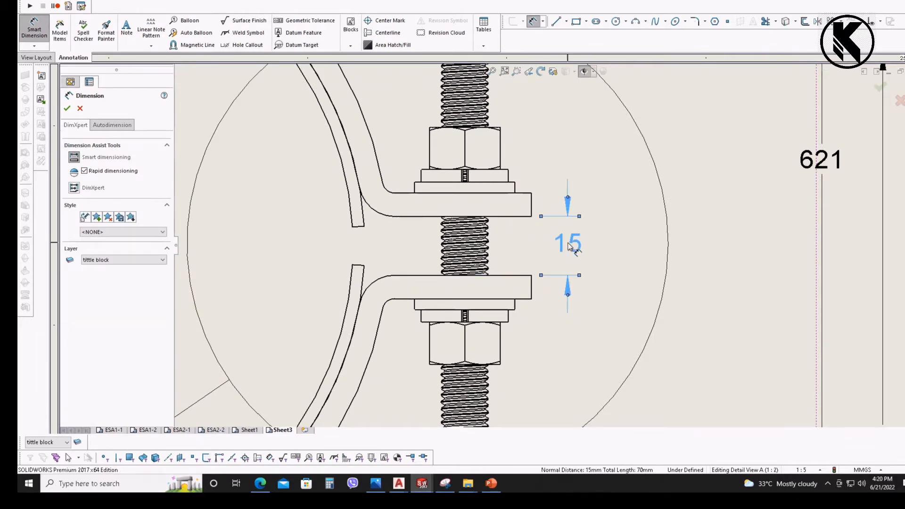
{"action": "left_click", "coordinate": [569, 246]}
{"action": "key", "text": "Escape"}
{"action": "scroll", "coordinate": [569, 245], "scroll_direction": "up", "scroll_amount": 6}
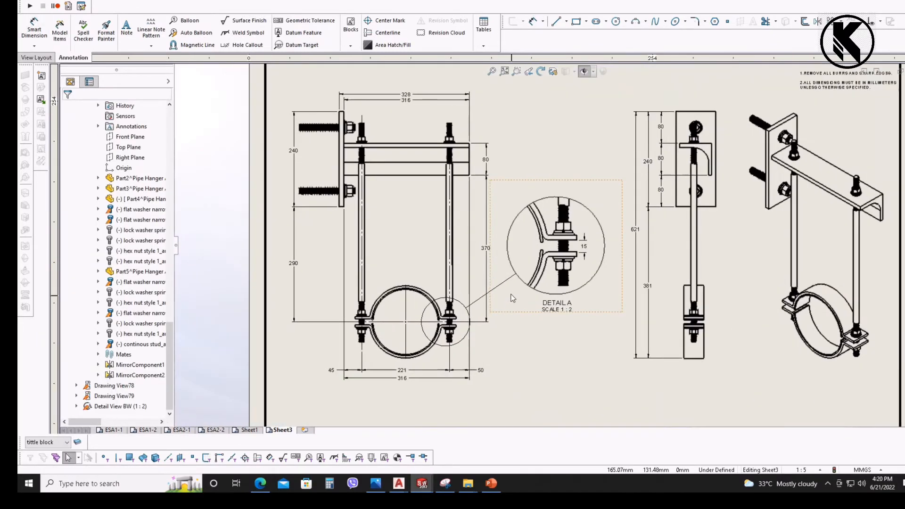
- Move the detail view further away from the main view's vertical dimensions
{"action": "scroll", "coordinate": [512, 298], "scroll_direction": "down", "scroll_amount": 3}
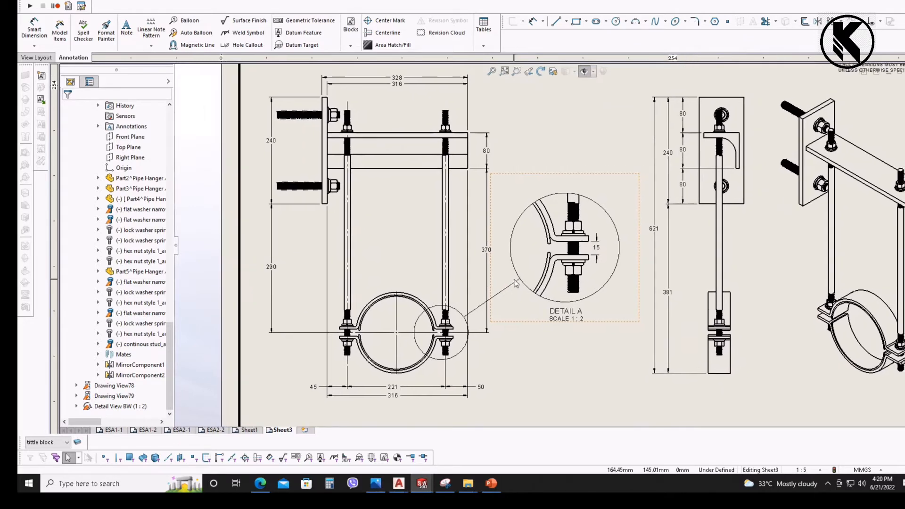
{"action": "scroll", "coordinate": [515, 283], "scroll_direction": "up", "scroll_amount": 3}
{"action": "scroll", "coordinate": [551, 193], "scroll_direction": "down", "scroll_amount": 2}
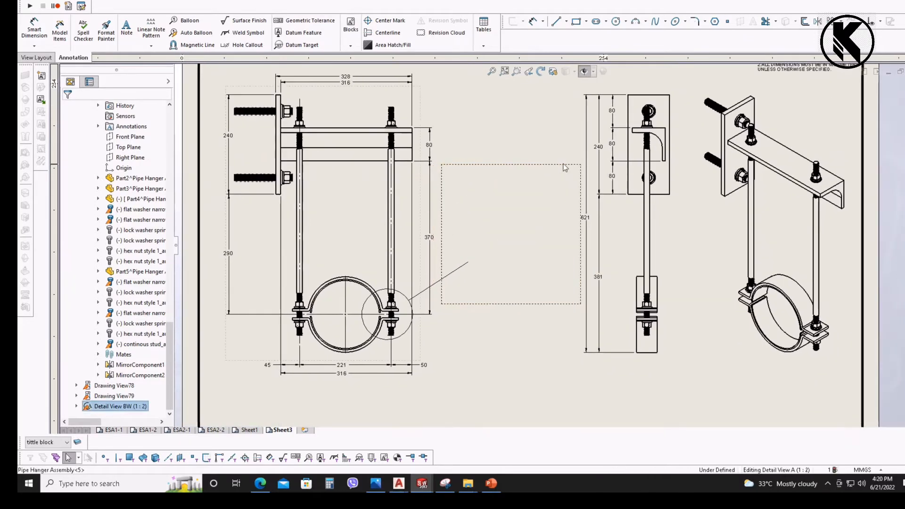
{"action": "scroll", "coordinate": [515, 222], "scroll_direction": "up", "scroll_amount": 1}
{"action": "scroll", "coordinate": [477, 245], "scroll_direction": "down", "scroll_amount": 2}
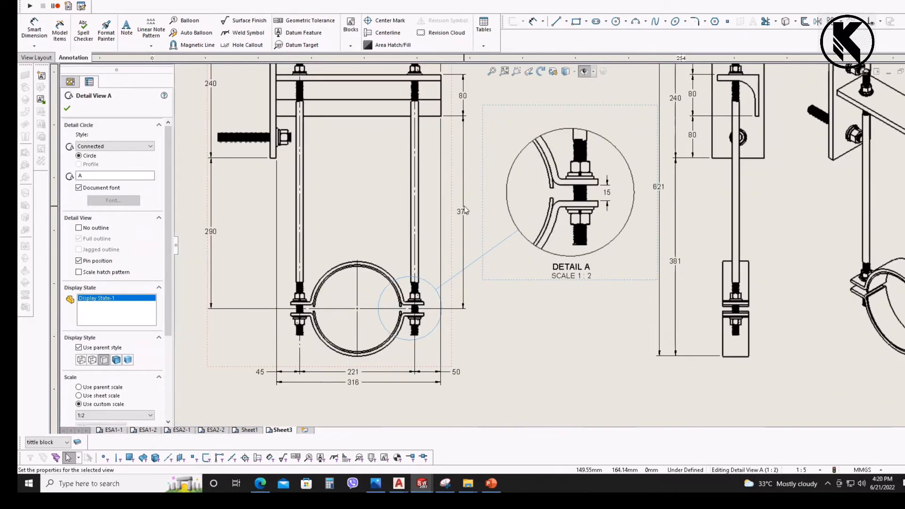
- Move the main view's 370 and 80 vertical dimensions further outward, in line with each other
{"action": "left_click_drag", "start_coordinate": [466, 211], "coordinate": [477, 210]}
{"action": "left_click", "coordinate": [464, 200]}
{"action": "scroll", "coordinate": [455, 198], "scroll_direction": "up", "scroll_amount": 2}
{"action": "scroll", "coordinate": [462, 142], "scroll_direction": "down", "scroll_amount": 2}
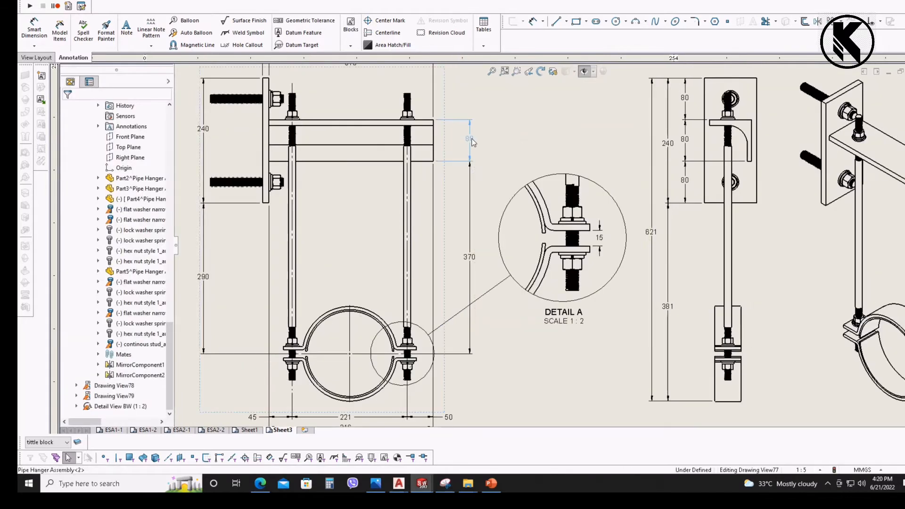
{"action": "left_click", "coordinate": [473, 143]}
- Dimension the vertical distance from the channel's upper flange to the upper clamp flange, placed inside the 370 dimension
{"action": "left_click", "coordinate": [438, 327]}
{"action": "scroll", "coordinate": [421, 332], "scroll_direction": "down", "scroll_amount": 5}
{"action": "key", "text": "Escape"}
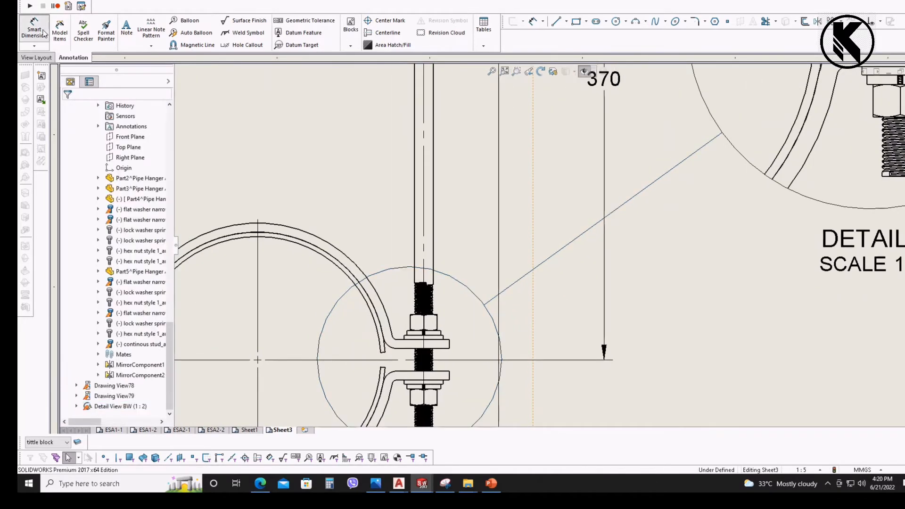
{"action": "left_click", "coordinate": [44, 33]}
{"action": "scroll", "coordinate": [424, 363], "scroll_direction": "down", "scroll_amount": 4}
{"action": "left_click", "coordinate": [464, 319]}
{"action": "scroll", "coordinate": [484, 189], "scroll_direction": "up", "scroll_amount": 7}
{"action": "middle_click_drag", "start_coordinate": [521, 183], "coordinate": [493, 363]}
{"action": "scroll", "coordinate": [515, 183], "scroll_direction": "down", "scroll_amount": 4}
{"action": "scroll", "coordinate": [506, 216], "scroll_direction": "up", "scroll_amount": 2}
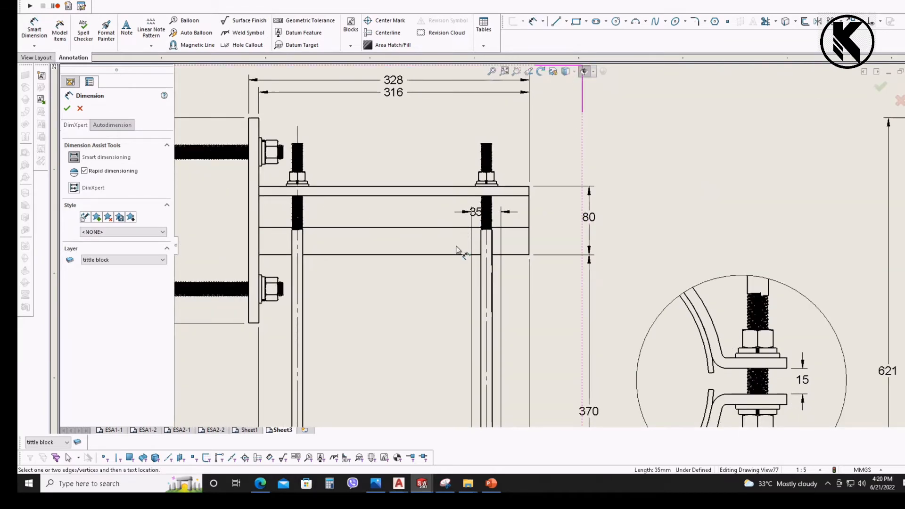
{"action": "middle_click_drag", "start_coordinate": [465, 272], "coordinate": [157, 223]}
{"action": "scroll", "coordinate": [471, 264], "scroll_direction": "up", "scroll_amount": 1}
{"action": "scroll", "coordinate": [409, 192], "scroll_direction": "down", "scroll_amount": 3}
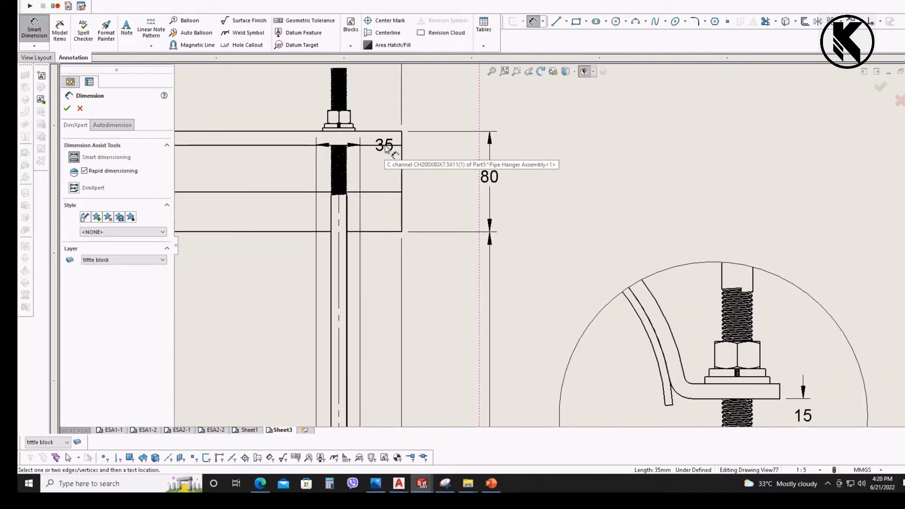
{"action": "left_click", "coordinate": [387, 149]}
{"action": "scroll", "coordinate": [471, 339], "scroll_direction": "up", "scroll_amount": 4}
{"action": "scroll", "coordinate": [479, 204], "scroll_direction": "down", "scroll_amount": 2}
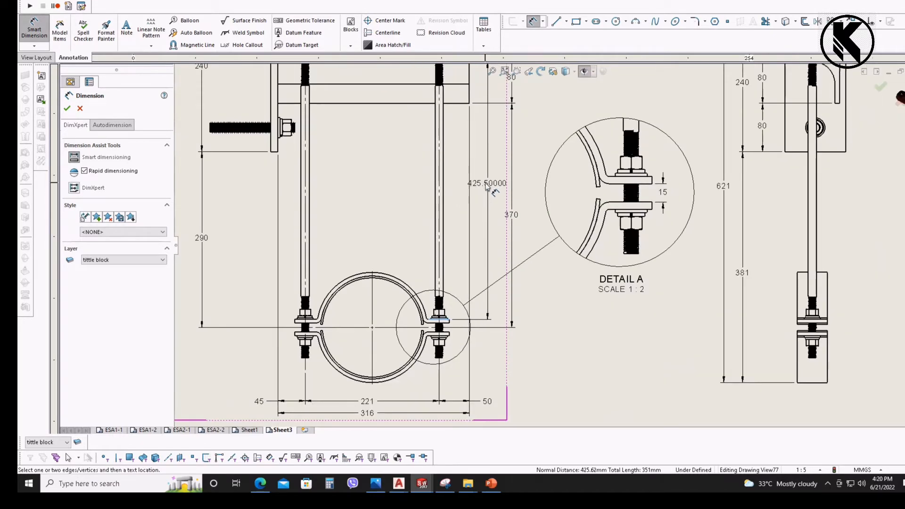
{"action": "left_click", "coordinate": [488, 186]}
- Set the new vertical dimension's precision to None and shift it slightly toward the 370 dimension
{"action": "left_click", "coordinate": [538, 113]}
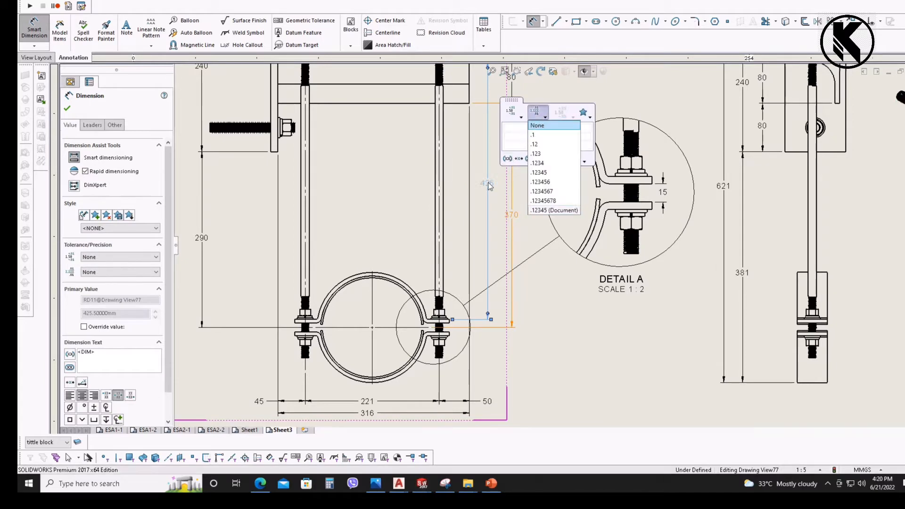
{"action": "left_click_drag", "start_coordinate": [489, 187], "coordinate": [495, 184]}
{"action": "key", "text": "Escape"}
{"action": "left_click", "coordinate": [511, 217]}
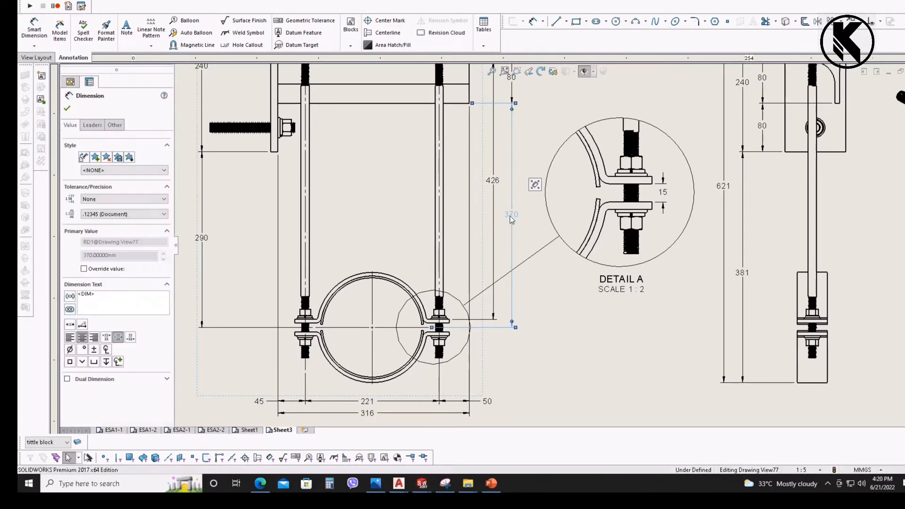
{"action": "key", "text": "Escape"}
- Examine the main view's dimensions for missing or unneeded ones
{"action": "middle_click_drag", "start_coordinate": [510, 164], "coordinate": [497, 253]}
{"action": "scroll", "coordinate": [508, 265], "scroll_direction": "up", "scroll_amount": 5}
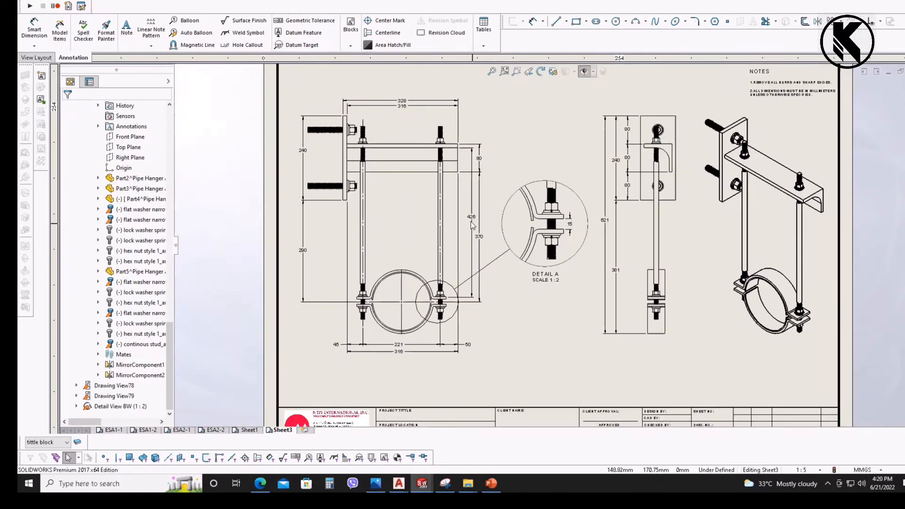
{"action": "scroll", "coordinate": [465, 265], "scroll_direction": "down", "scroll_amount": 3}
{"action": "scroll", "coordinate": [466, 265], "scroll_direction": "down", "scroll_amount": 1}
{"action": "mouse_move", "coordinate": [424, 264]}
{"action": "middle_mouse_down"}
{"action": "mouse_move", "coordinate": [507, 240]}
{"action": "mouse_move", "coordinate": [546, 217]}
{"action": "middle_mouse_up"}
{"action": "scroll", "coordinate": [533, 226], "scroll_direction": "up", "scroll_amount": 1}
{"action": "mouse_move", "coordinate": [396, 250]}
{"action": "middle_mouse_down"}
{"action": "mouse_move", "coordinate": [497, 245]}
{"action": "mouse_move", "coordinate": [482, 264]}
{"action": "mouse_move", "coordinate": [448, 231]}
{"action": "mouse_move", "coordinate": [448, 200]}
{"action": "middle_mouse_up"}
{"action": "scroll", "coordinate": [435, 231], "scroll_direction": "up", "scroll_amount": 1}
{"action": "scroll", "coordinate": [459, 240], "scroll_direction": "down", "scroll_amount": 3}
{"action": "scroll", "coordinate": [547, 206], "scroll_direction": "up", "scroll_amount": 2}
- Delete the main view's 290 vertical dimension between the mounting plate and the clamp center
{"action": "middle_click_drag", "start_coordinate": [550, 207], "coordinate": [569, 275]}
{"action": "mouse_move", "coordinate": [490, 211]}
{"action": "middle_mouse_down"}
{"action": "mouse_move", "coordinate": [509, 200]}
{"action": "mouse_move", "coordinate": [494, 221]}
{"action": "middle_mouse_up"}
{"action": "left_click", "coordinate": [438, 242]}
{"action": "key", "text": "Delete"}
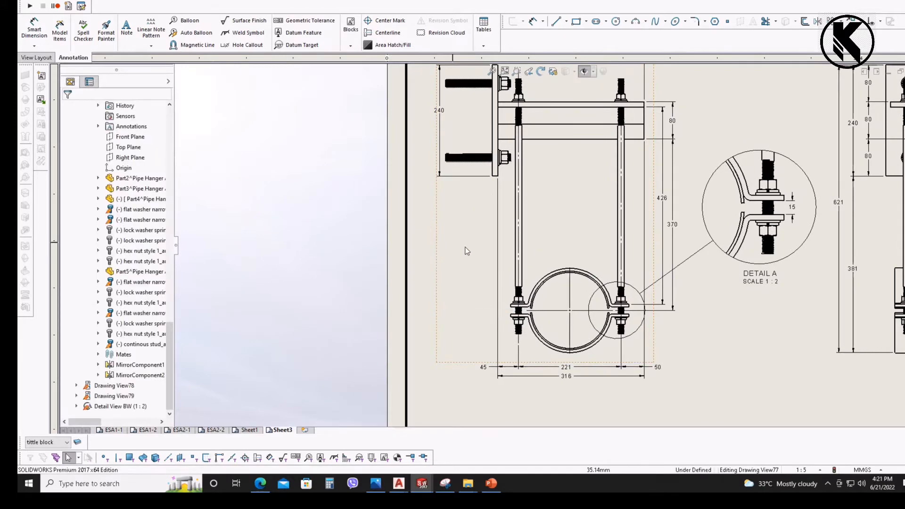
- Add sketch points at the midpoints of the pipe clamp's upper and lower outer arcs in the main view
{"action": "scroll", "coordinate": [495, 252], "scroll_direction": "down", "scroll_amount": 3}
{"action": "middle_click_drag", "start_coordinate": [505, 253], "coordinate": [487, 220]}
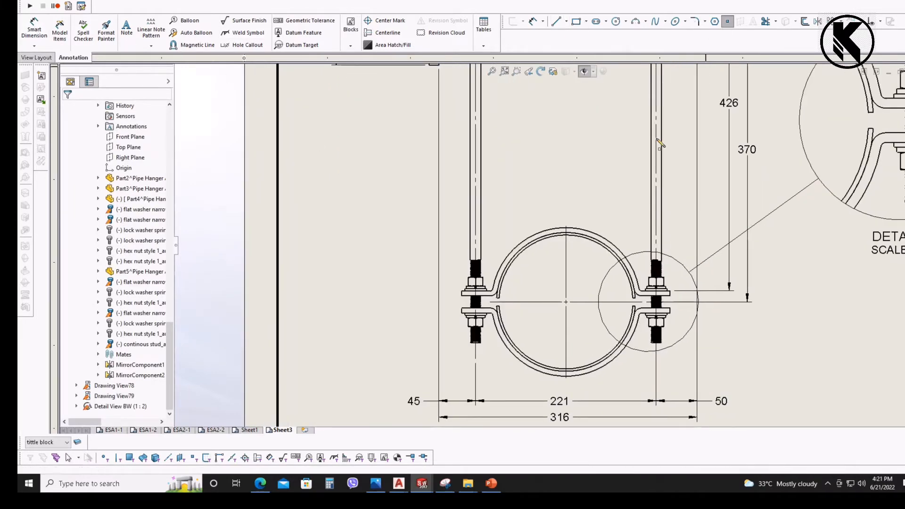
{"action": "scroll", "coordinate": [623, 188], "scroll_direction": "down", "scroll_amount": 3}
{"action": "left_click", "coordinate": [514, 260]}
{"action": "scroll", "coordinate": [514, 260], "scroll_direction": "up", "scroll_amount": 1}
{"action": "middle_click_drag", "start_coordinate": [496, 302], "coordinate": [496, 76]}
{"action": "scroll", "coordinate": [512, 208], "scroll_direction": "down", "scroll_amount": 2}
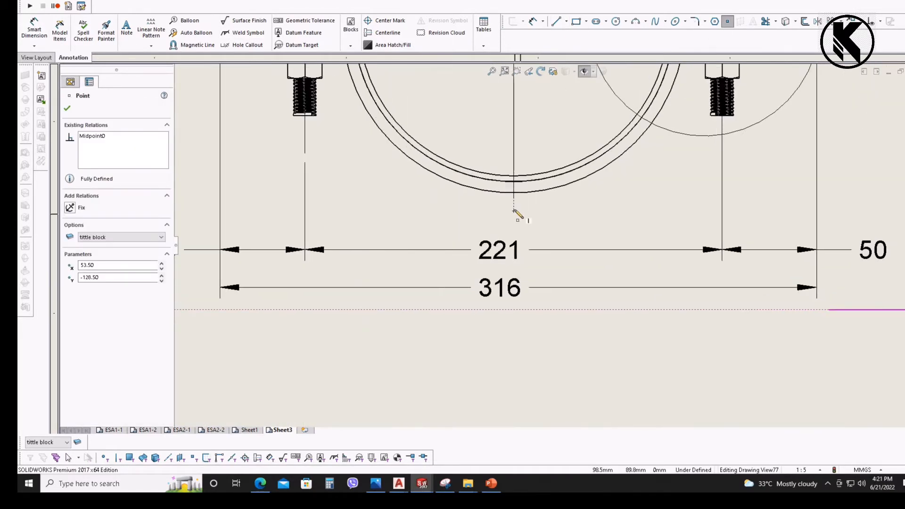
{"action": "key", "text": "Escape"}
- Delete the center mark from the pipe clamp in the main view
{"action": "middle_click_drag", "start_coordinate": [518, 121], "coordinate": [509, 256]}
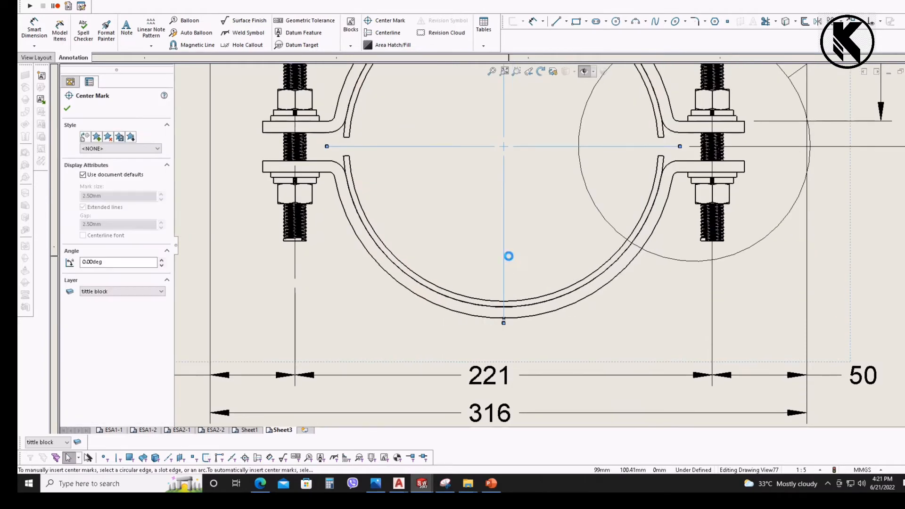
{"action": "key", "text": "Delete"}
{"action": "scroll", "coordinate": [486, 222], "scroll_direction": "up", "scroll_amount": 4}
{"action": "middle_click_drag", "start_coordinate": [496, 111], "coordinate": [496, 197]}
- Save the drawing without rebuilding it
{"action": "key", "text": "ctrl+s"}
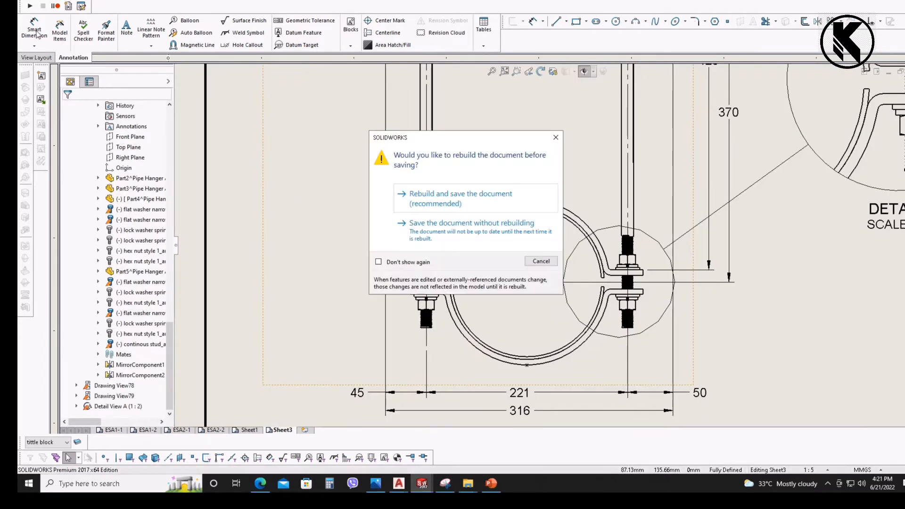
{"action": "left_click", "coordinate": [483, 223]}
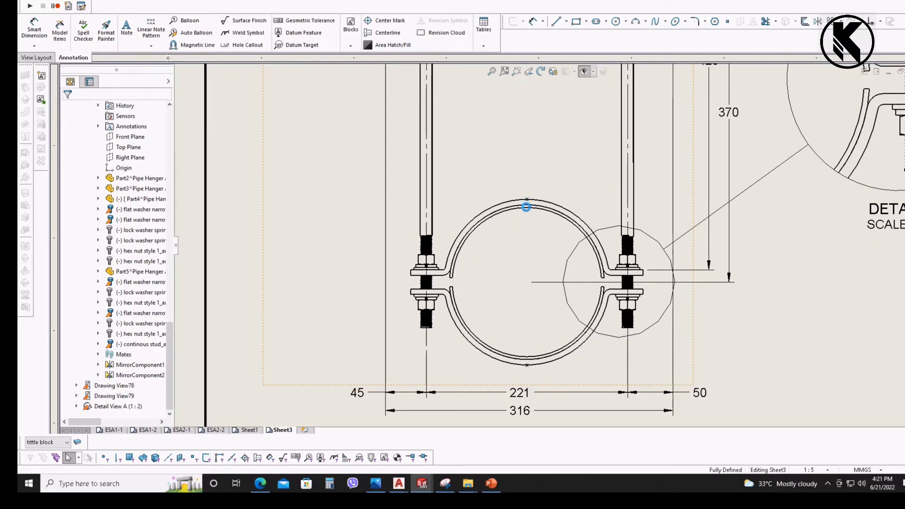
{"action": "scroll", "coordinate": [535, 209], "scroll_direction": "up", "scroll_amount": 1}
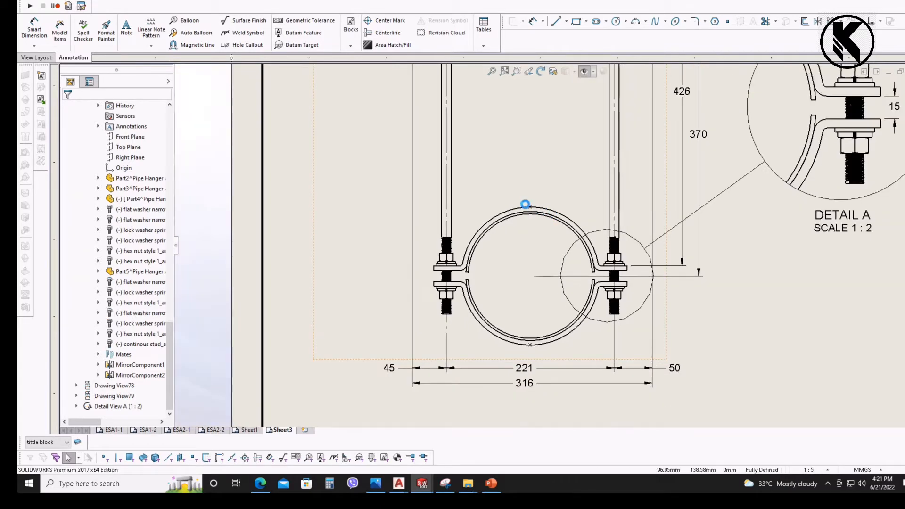
- Dimension the clamp's outer height between its upper and lower arc points, in line with the 240 dimension
{"action": "left_click", "coordinate": [46, 34]}
{"action": "left_click", "coordinate": [530, 208]}
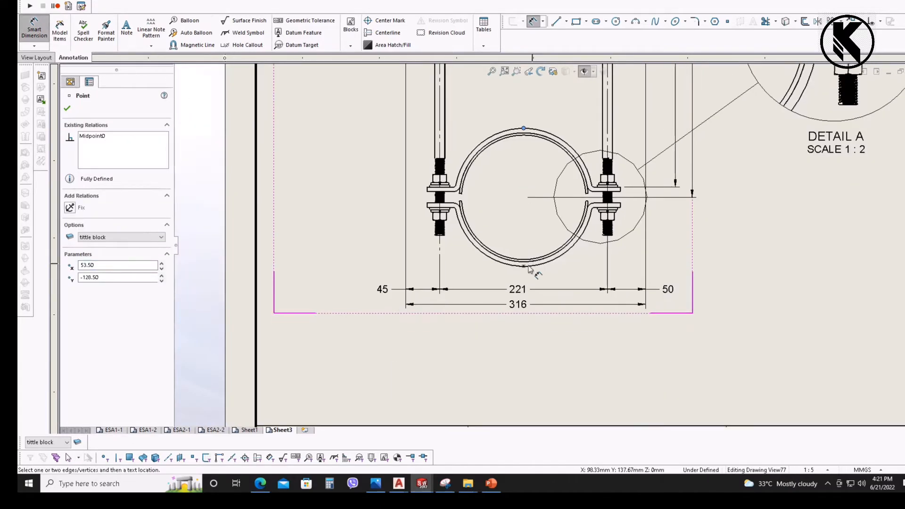
{"action": "mouse_move", "coordinate": [372, 159]}
{"action": "middle_mouse_down"}
{"action": "mouse_move", "coordinate": [449, 215]}
{"action": "mouse_move", "coordinate": [485, 294]}
{"action": "middle_mouse_up"}
{"action": "scroll", "coordinate": [467, 285], "scroll_direction": "up", "scroll_amount": 2}
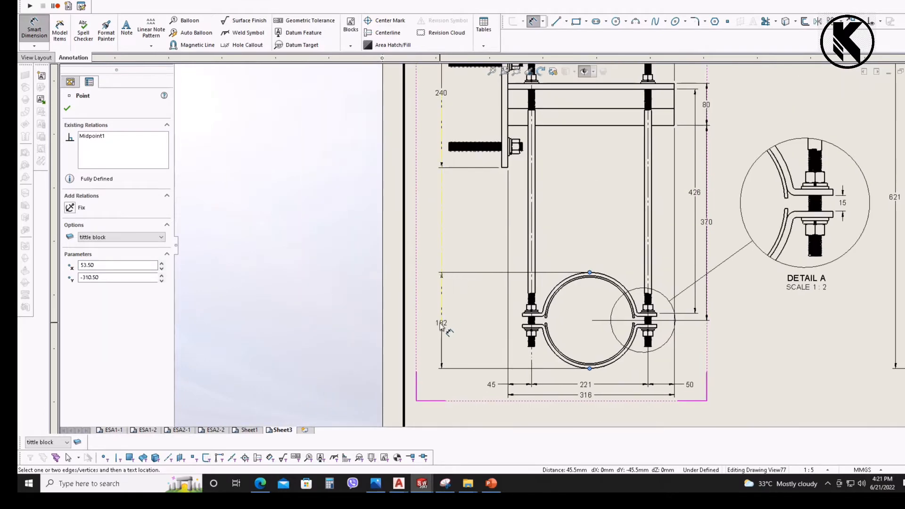
{"action": "left_click", "coordinate": [445, 323]}
- Dimension the vertical distance from the back plate's lower edge to the clamp's upper arc point, in line with the 240 and 182 dimensions
{"action": "left_click", "coordinate": [590, 273]}
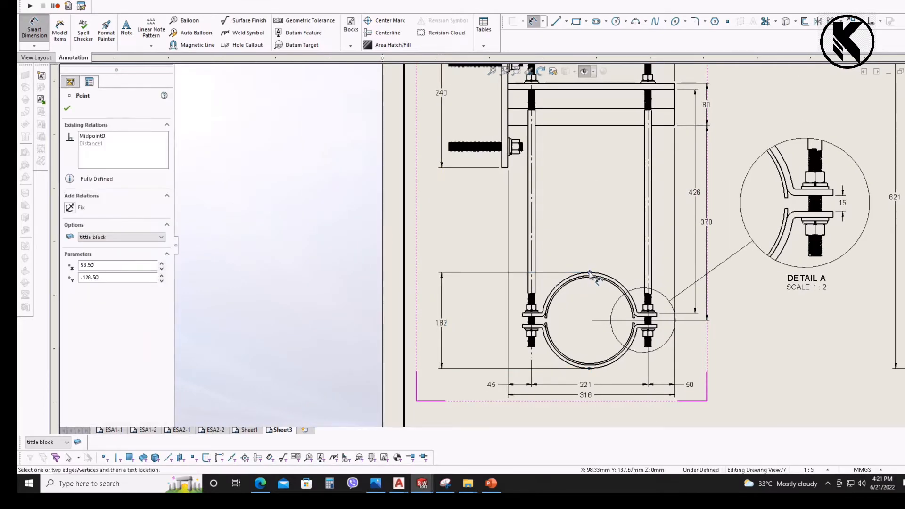
{"action": "scroll", "coordinate": [500, 167], "scroll_direction": "down", "scroll_amount": 1}
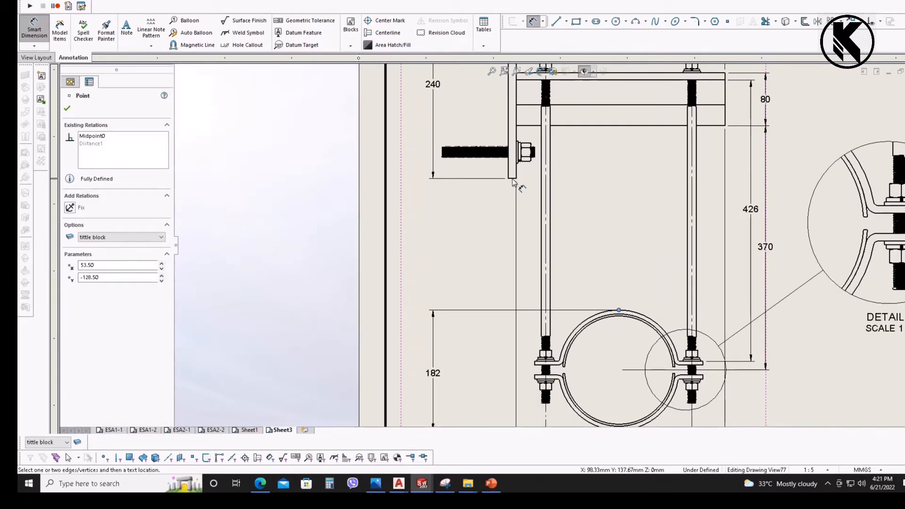
{"action": "middle_click_drag", "start_coordinate": [471, 229], "coordinate": [471, 221]}
{"action": "left_click", "coordinate": [435, 237]}
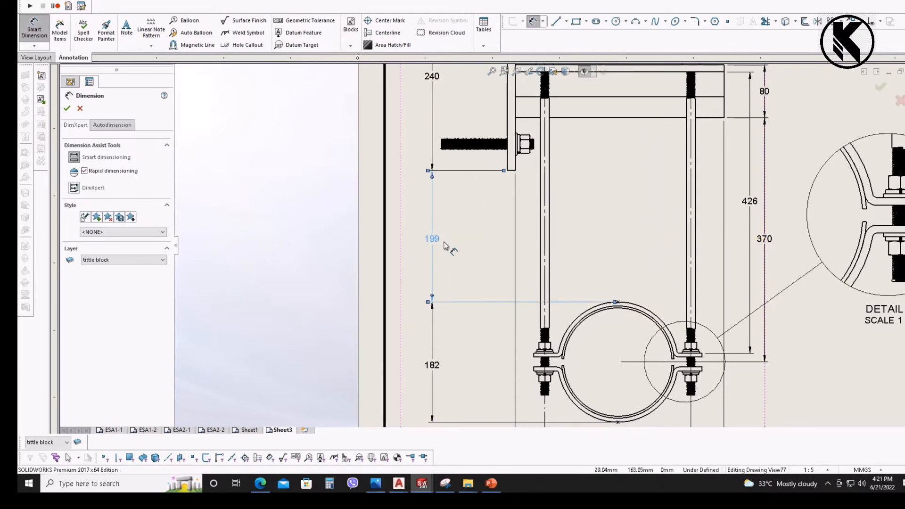
{"action": "left_click", "coordinate": [459, 246]}
{"action": "scroll", "coordinate": [460, 249], "scroll_direction": "up", "scroll_amount": 2}
- Add a center mark to the pipe clamp's circular arc in the main view
{"action": "middle_click_drag", "start_coordinate": [461, 257], "coordinate": [410, 271]}
{"action": "mouse_move", "coordinate": [508, 249]}
{"action": "middle_mouse_down"}
{"action": "mouse_move", "coordinate": [519, 316]}
{"action": "mouse_move", "coordinate": [484, 213]}
{"action": "mouse_move", "coordinate": [506, 188]}
{"action": "middle_mouse_up"}
{"action": "scroll", "coordinate": [507, 239], "scroll_direction": "down", "scroll_amount": 3}
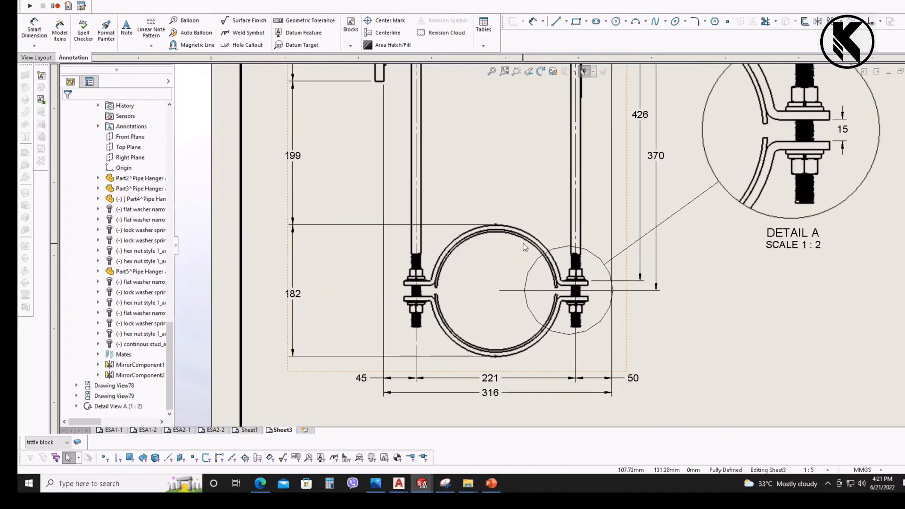
{"action": "scroll", "coordinate": [528, 241], "scroll_direction": "down", "scroll_amount": 1}
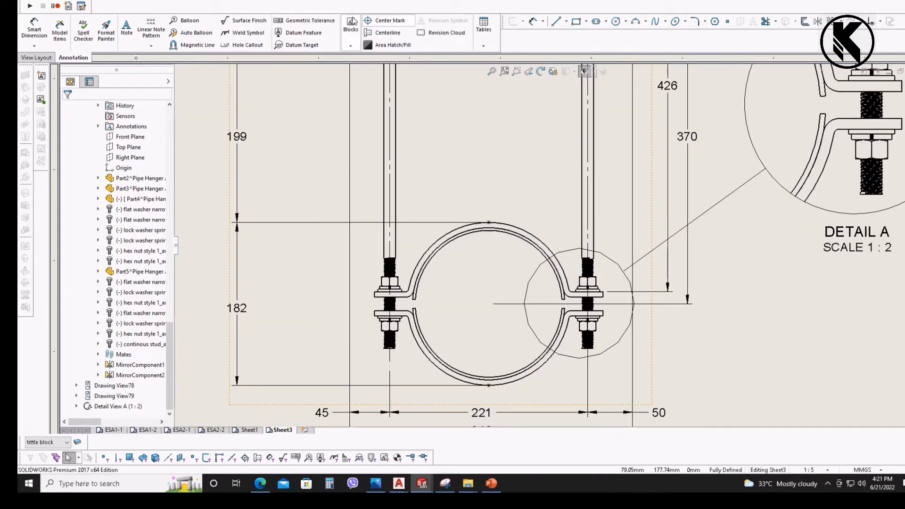
{"action": "left_click", "coordinate": [389, 21]}
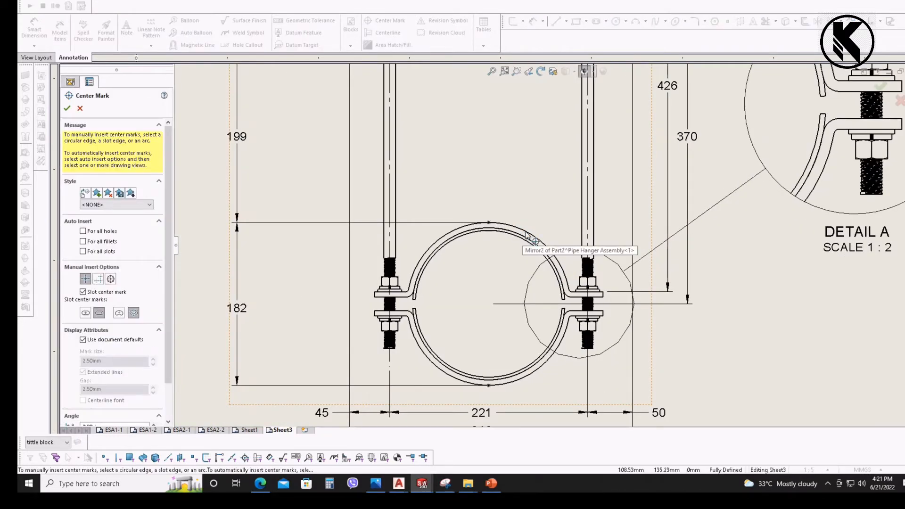
{"action": "left_click", "coordinate": [527, 235]}
{"action": "scroll", "coordinate": [525, 235], "scroll_direction": "up", "scroll_amount": 1}
{"action": "key", "text": "Escape"}
- Add a centerline along the threaded rod in the side view
{"action": "scroll", "coordinate": [517, 222], "scroll_direction": "up", "scroll_amount": 4}
{"action": "mouse_move", "coordinate": [545, 193]}
{"action": "middle_mouse_down"}
{"action": "mouse_move", "coordinate": [505, 151]}
{"action": "mouse_move", "coordinate": [432, 238]}
{"action": "middle_mouse_up"}
{"action": "scroll", "coordinate": [457, 198], "scroll_direction": "down", "scroll_amount": 1}
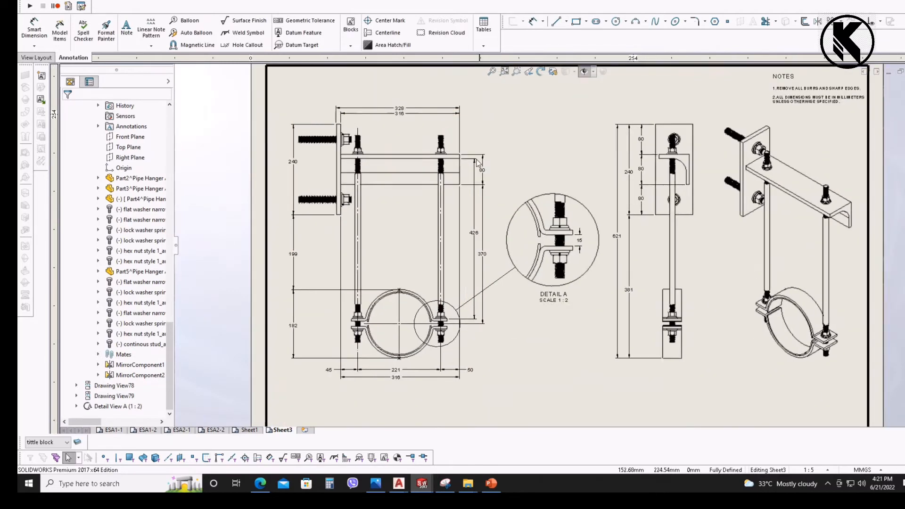
{"action": "scroll", "coordinate": [477, 159], "scroll_direction": "down", "scroll_amount": 1}
{"action": "mouse_move", "coordinate": [439, 200]}
{"action": "middle_mouse_down"}
{"action": "mouse_move", "coordinate": [456, 216]}
{"action": "mouse_move", "coordinate": [491, 196]}
{"action": "mouse_move", "coordinate": [522, 194]}
{"action": "mouse_move", "coordinate": [393, 188]}
{"action": "middle_mouse_up"}
{"action": "mouse_move", "coordinate": [536, 178]}
{"action": "middle_mouse_down"}
{"action": "mouse_move", "coordinate": [495, 204]}
{"action": "mouse_move", "coordinate": [422, 195]}
{"action": "middle_mouse_up"}
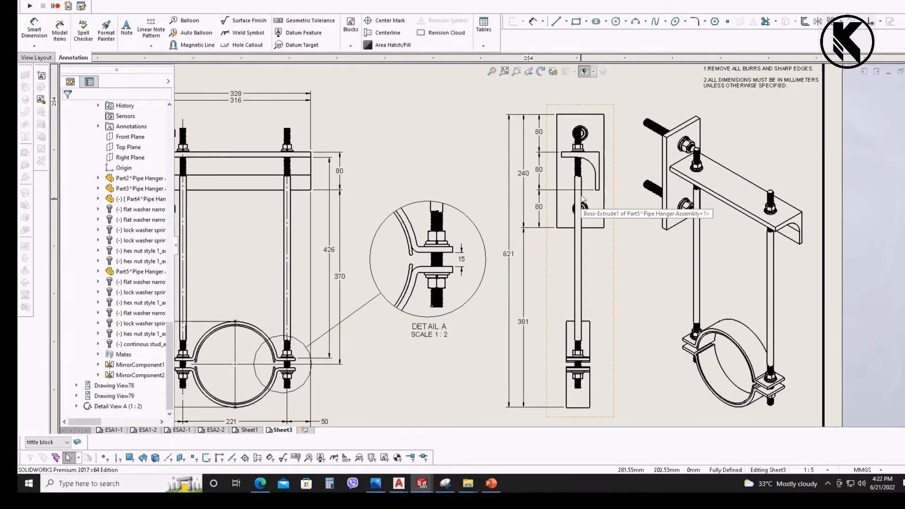
{"action": "scroll", "coordinate": [582, 198], "scroll_direction": "down", "scroll_amount": 1}
{"action": "mouse_move", "coordinate": [565, 163]}
{"action": "middle_mouse_down"}
{"action": "mouse_move", "coordinate": [509, 218]}
{"action": "mouse_move", "coordinate": [515, 190]}
{"action": "mouse_move", "coordinate": [502, 114]}
{"action": "middle_mouse_up"}
{"action": "middle_click_drag", "start_coordinate": [499, 391], "coordinate": [500, 262]}
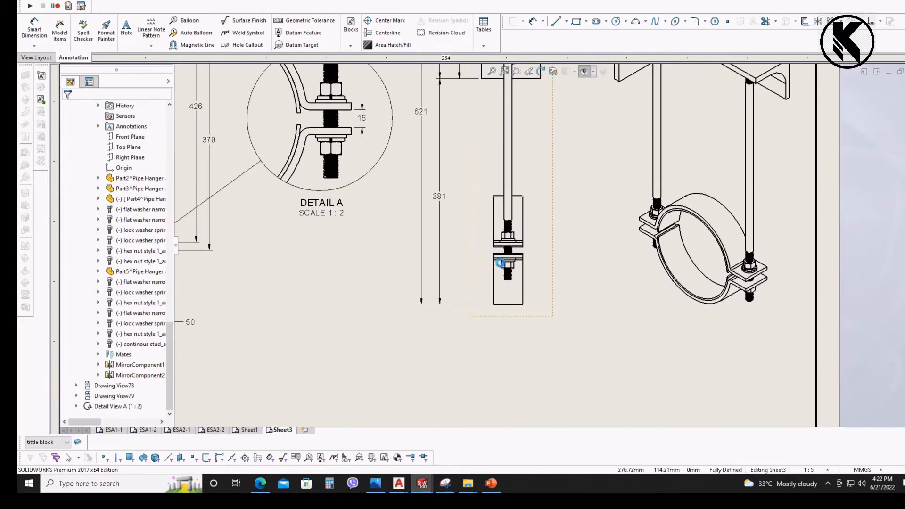
{"action": "middle_click_drag", "start_coordinate": [494, 207], "coordinate": [489, 313]}
{"action": "left_click", "coordinate": [387, 32]}
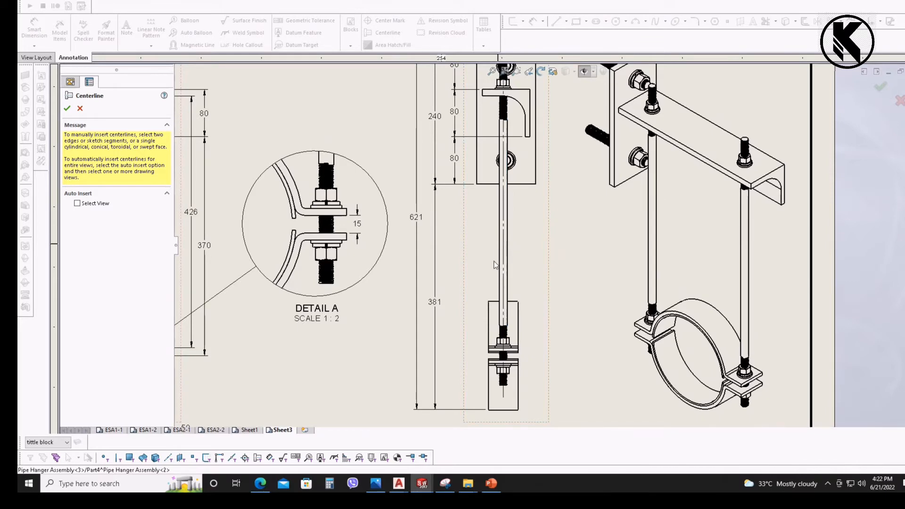
{"action": "middle_click_drag", "start_coordinate": [495, 257], "coordinate": [513, 378]}
{"action": "scroll", "coordinate": [524, 141], "scroll_direction": "down", "scroll_amount": 2}
{"action": "key", "text": "Escape"}
- Dimension the angle bracket's horizontal width in the side view and place the dimension above the back plate
{"action": "scroll", "coordinate": [552, 126], "scroll_direction": "down", "scroll_amount": 2}
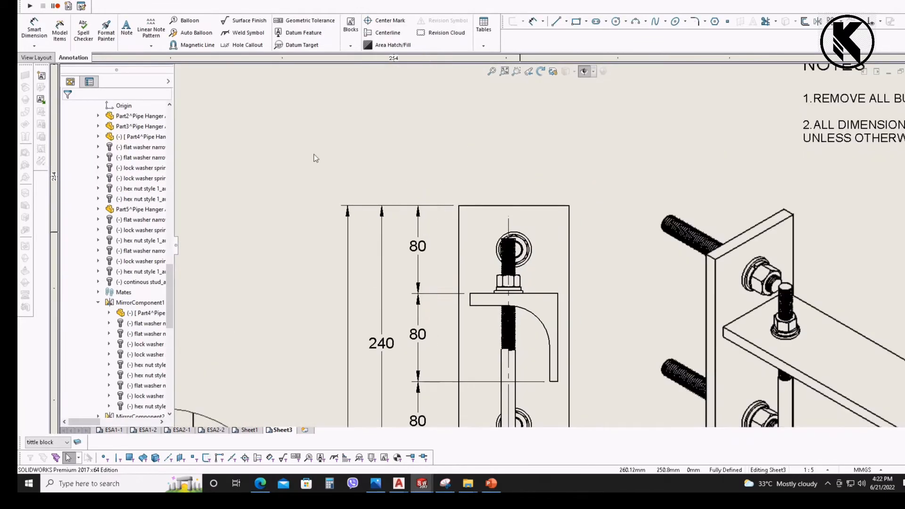
{"action": "left_click", "coordinate": [33, 31]}
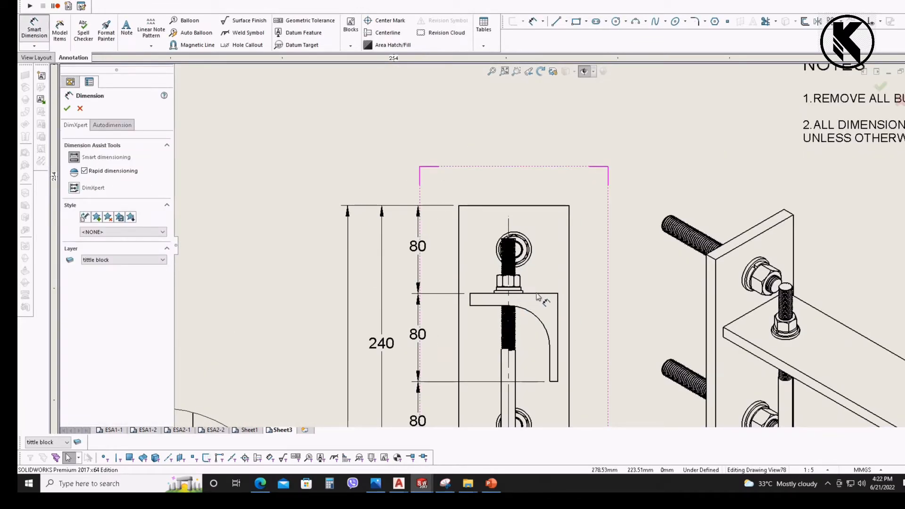
{"action": "left_click", "coordinate": [541, 272]}
{"action": "key", "text": "Escape"}
{"action": "scroll", "coordinate": [534, 266], "scroll_direction": "up", "scroll_amount": 1}
{"action": "left_click", "coordinate": [532, 283]}
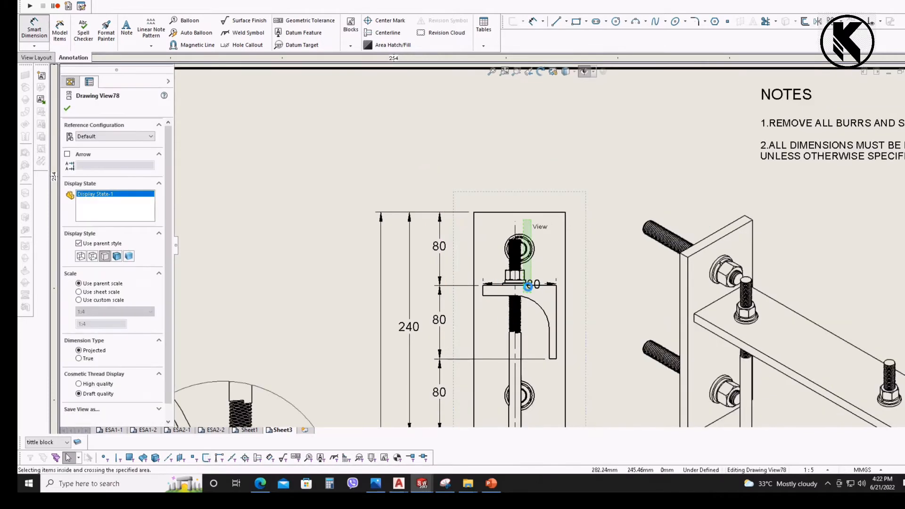
{"action": "left_click", "coordinate": [533, 283]}
{"action": "left_click_drag", "start_coordinate": [532, 283], "coordinate": [536, 278]}
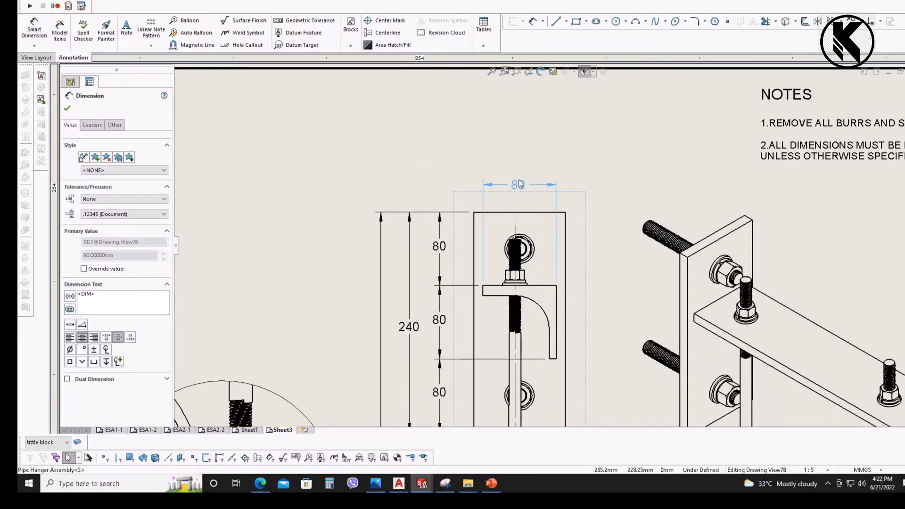
{"action": "left_click", "coordinate": [581, 190]}
- Dimension the horizontal gaps between the angle bracket and both back plate edges in the side view, in line with the bracket's width dimension
{"action": "scroll", "coordinate": [551, 245], "scroll_direction": "down", "scroll_amount": 3}
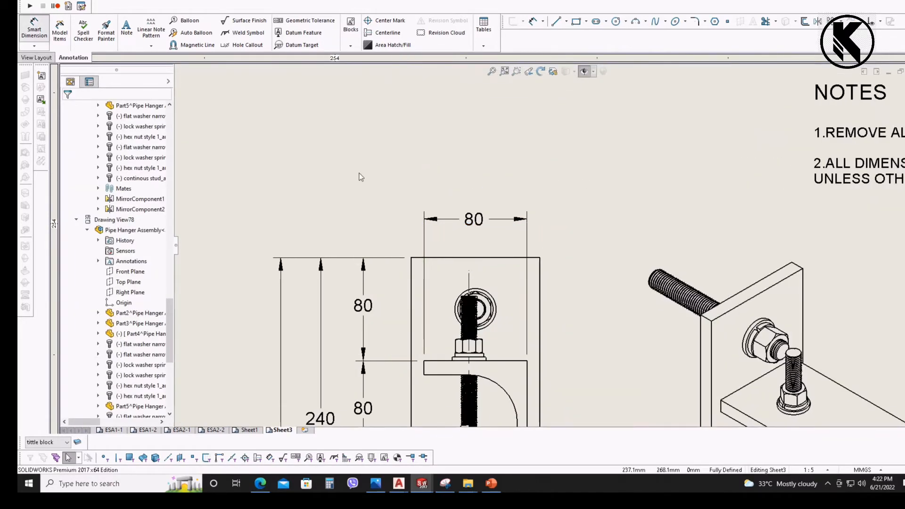
{"action": "middle_click_drag", "start_coordinate": [543, 375], "coordinate": [501, 279]}
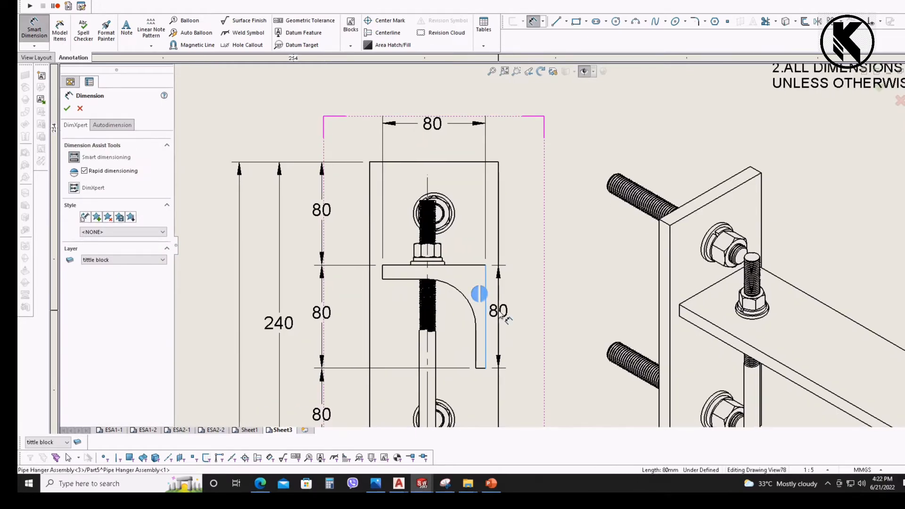
{"action": "left_click", "coordinate": [499, 311]}
{"action": "middle_click_drag", "start_coordinate": [516, 165], "coordinate": [514, 248]}
{"action": "left_click", "coordinate": [537, 211]}
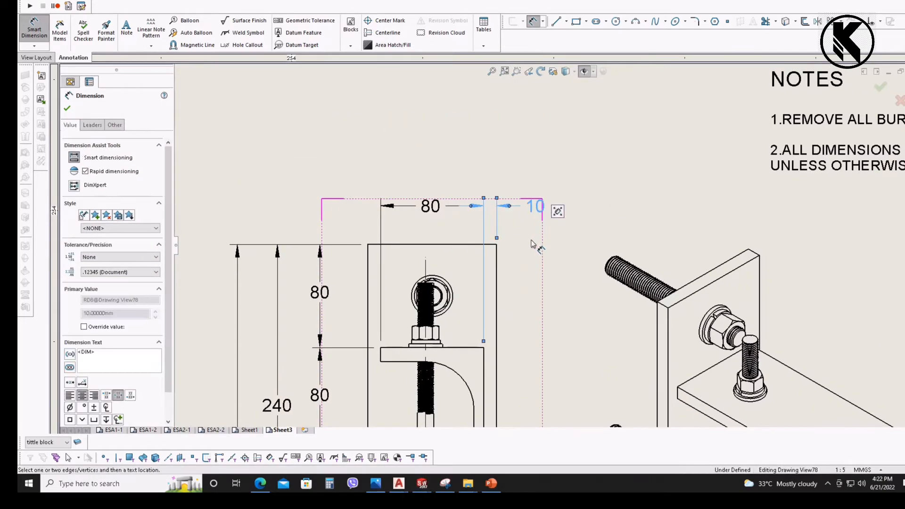
{"action": "scroll", "coordinate": [466, 295], "scroll_direction": "down", "scroll_amount": 3}
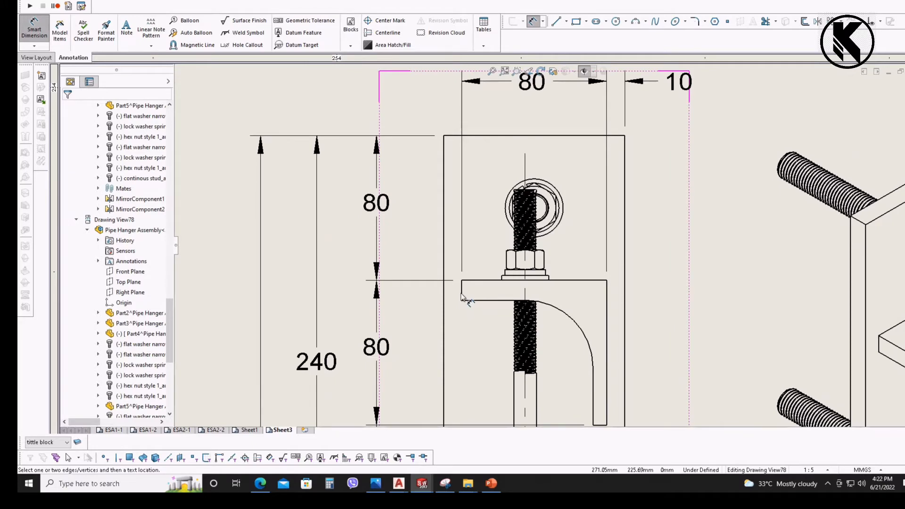
{"action": "left_click", "coordinate": [463, 296]}
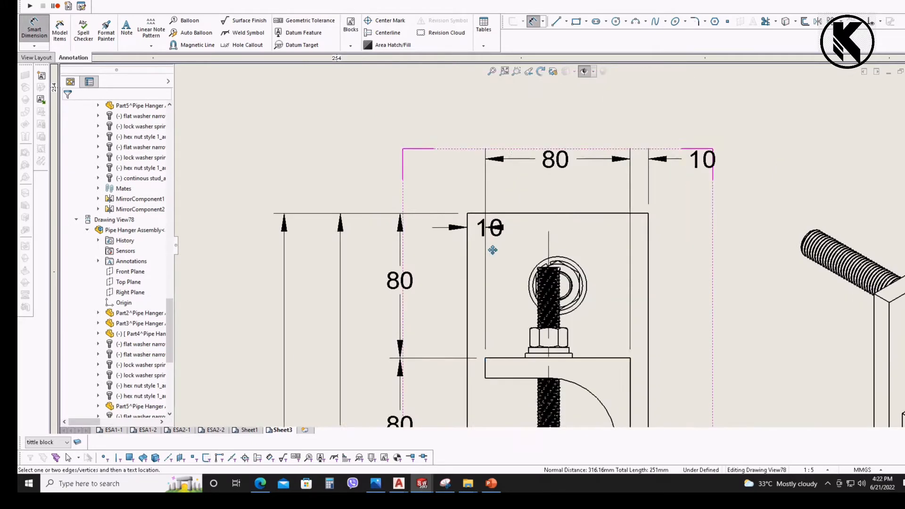
{"action": "left_click", "coordinate": [426, 191]}
- Dimension the back plate's overall width in the side view, placed above the bracket width dimension
{"action": "left_click", "coordinate": [525, 244]}
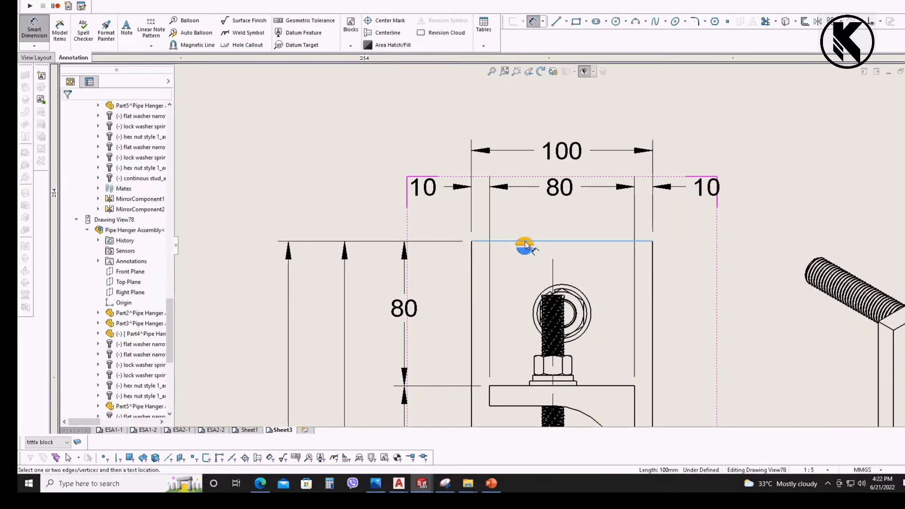
{"action": "left_click", "coordinate": [559, 166]}
{"action": "scroll", "coordinate": [526, 152], "scroll_direction": "up", "scroll_amount": 5}
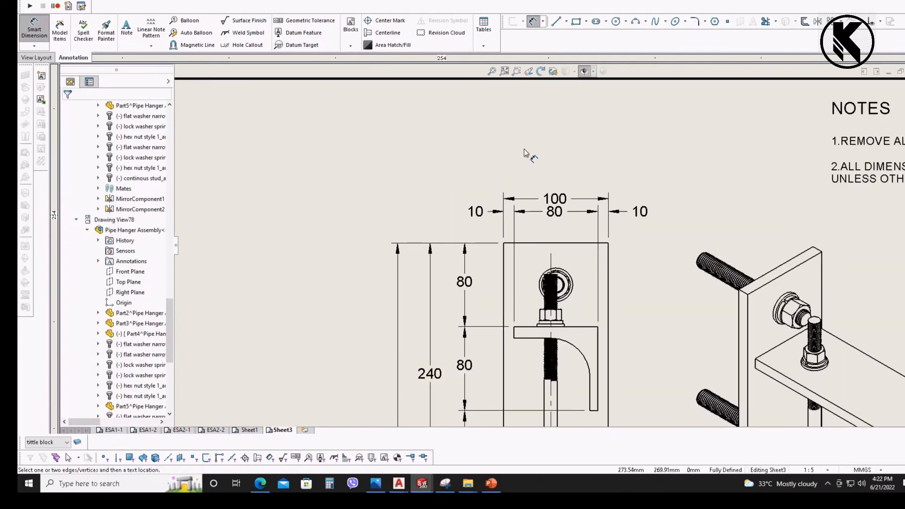
{"action": "key", "text": "Escape"}
- Review the dimensions across the main, side and detail views for completeness
{"action": "scroll", "coordinate": [564, 279], "scroll_direction": "up", "scroll_amount": 5}
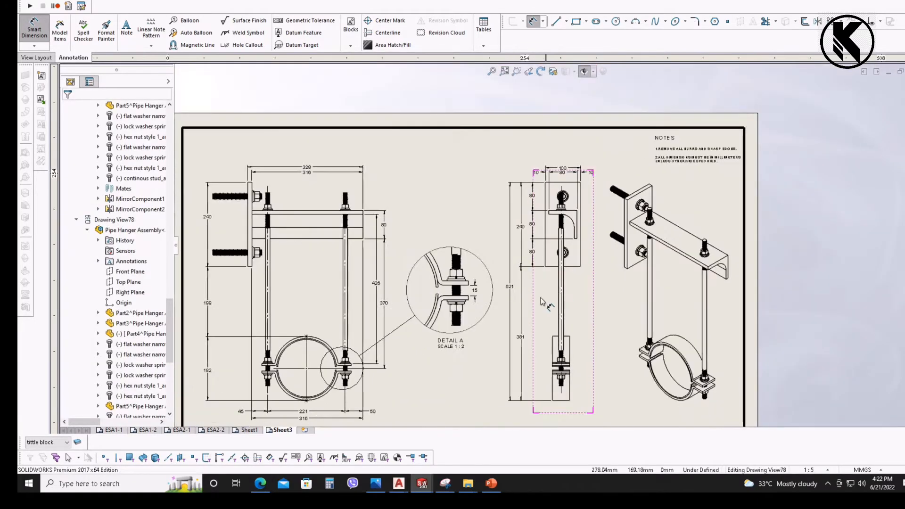
{"action": "scroll", "coordinate": [548, 279], "scroll_direction": "down", "scroll_amount": 2}
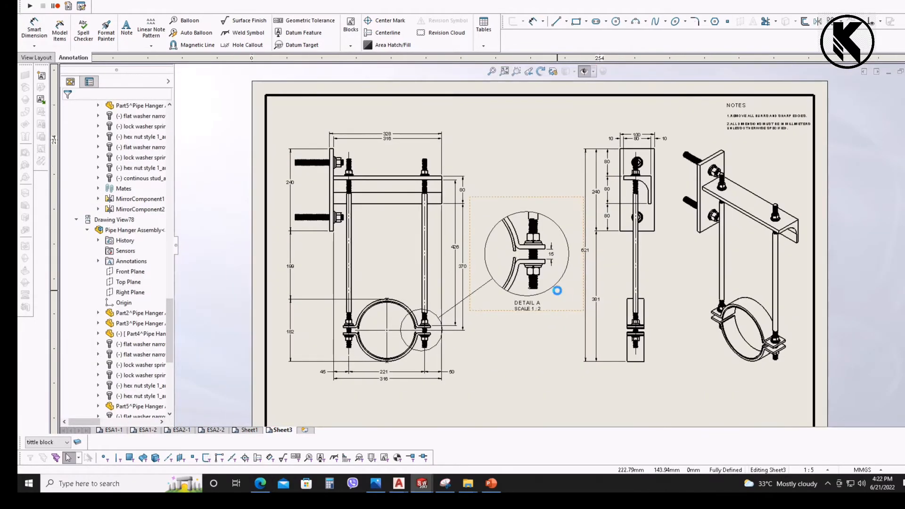
{"action": "scroll", "coordinate": [634, 206], "scroll_direction": "down", "scroll_amount": 1}
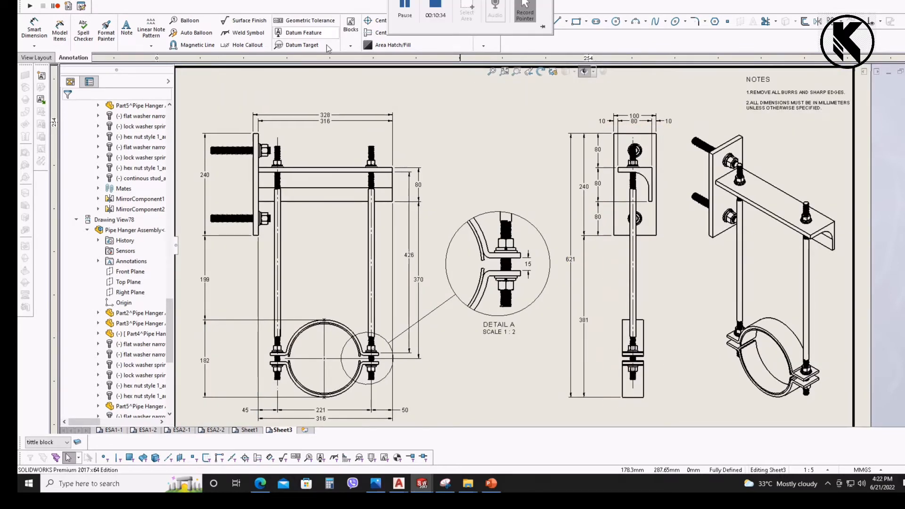
{"action": "scroll", "coordinate": [587, 129], "scroll_direction": "down", "scroll_amount": 1}
{"action": "scroll", "coordinate": [587, 129], "scroll_direction": "down", "scroll_amount": 1}
{"action": "scroll", "coordinate": [556, 169], "scroll_direction": "up", "scroll_amount": 2}
{"action": "scroll", "coordinate": [512, 189], "scroll_direction": "down", "scroll_amount": 3}
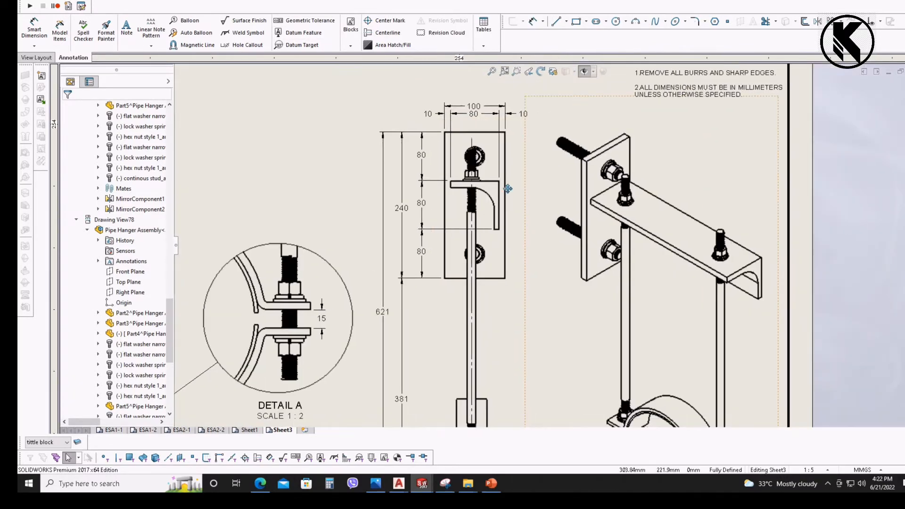
{"action": "scroll", "coordinate": [516, 193], "scroll_direction": "down", "scroll_amount": 3}
{"action": "scroll", "coordinate": [521, 196], "scroll_direction": "up", "scroll_amount": 2}
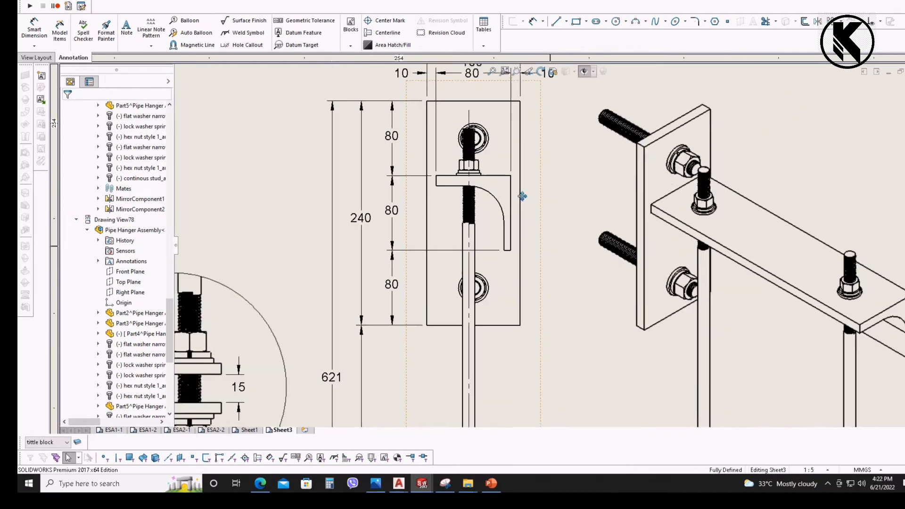
{"action": "scroll", "coordinate": [528, 197], "scroll_direction": "up", "scroll_amount": 4}
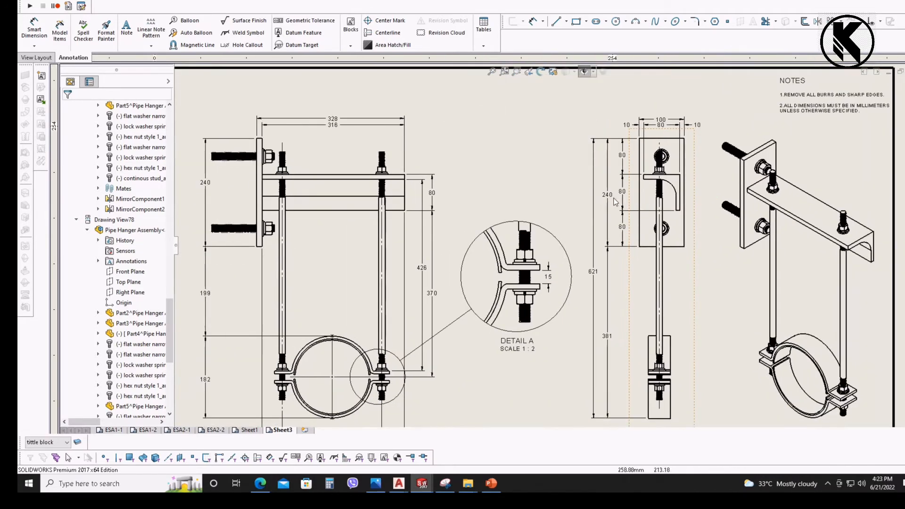
- Add an arrow-side fillet weld symbol with value 6 and tail text TYP. at the bracket-to-plate joint in the main view
{"action": "scroll", "coordinate": [643, 206], "scroll_direction": "down", "scroll_amount": 2}
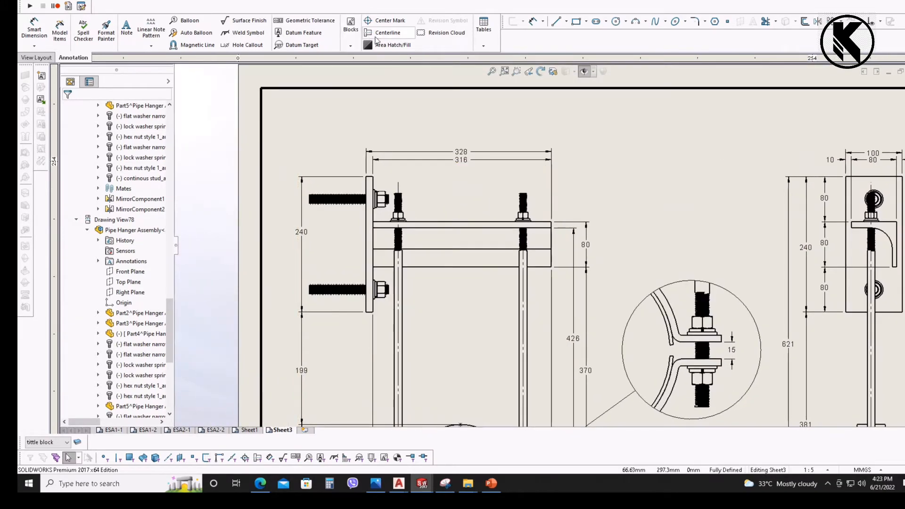
{"action": "left_click", "coordinate": [461, 232]}
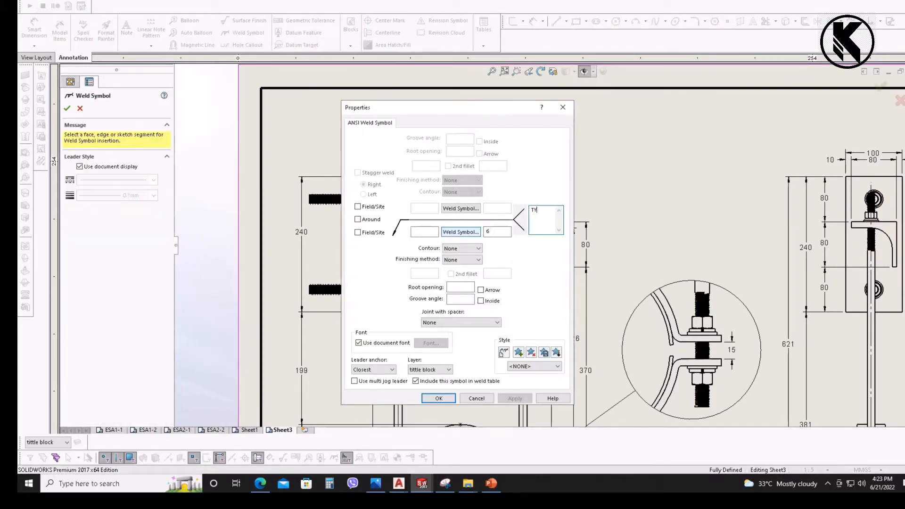
{"action": "left_click_drag", "start_coordinate": [513, 111], "coordinate": [267, 186]}
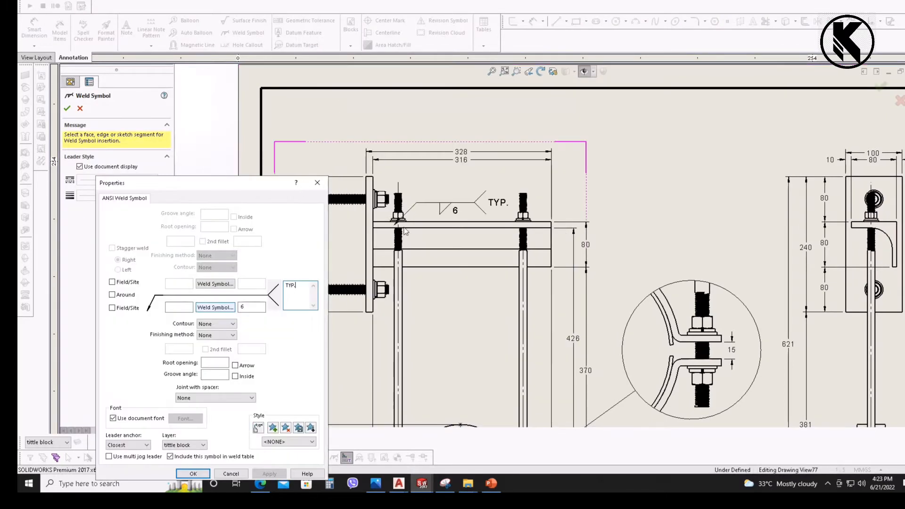
{"action": "left_click", "coordinate": [375, 228]}
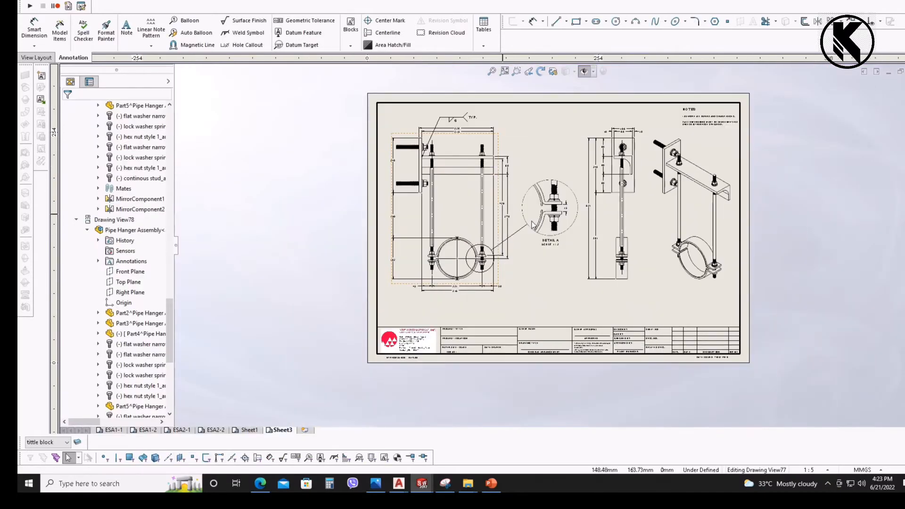
{"action": "scroll", "coordinate": [509, 255], "scroll_direction": "up", "scroll_amount": 6}
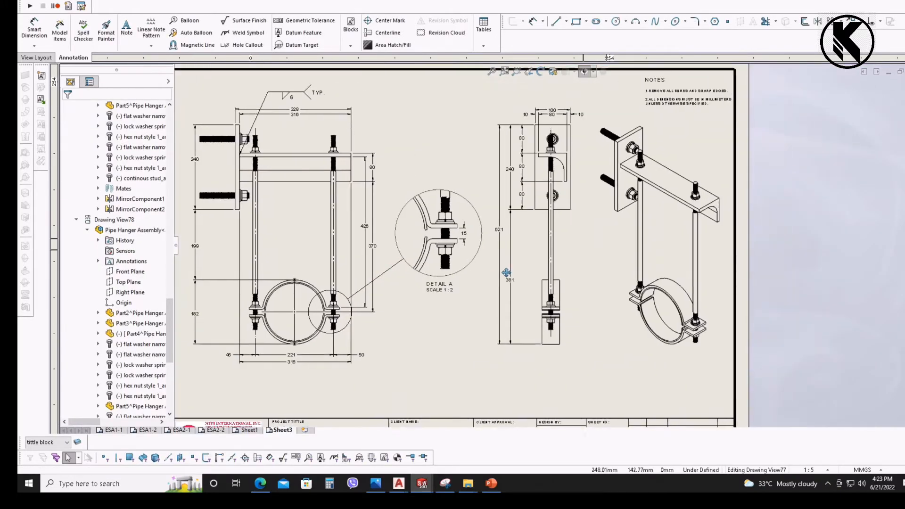
{"action": "scroll", "coordinate": [523, 257], "scroll_direction": "up", "scroll_amount": 6}
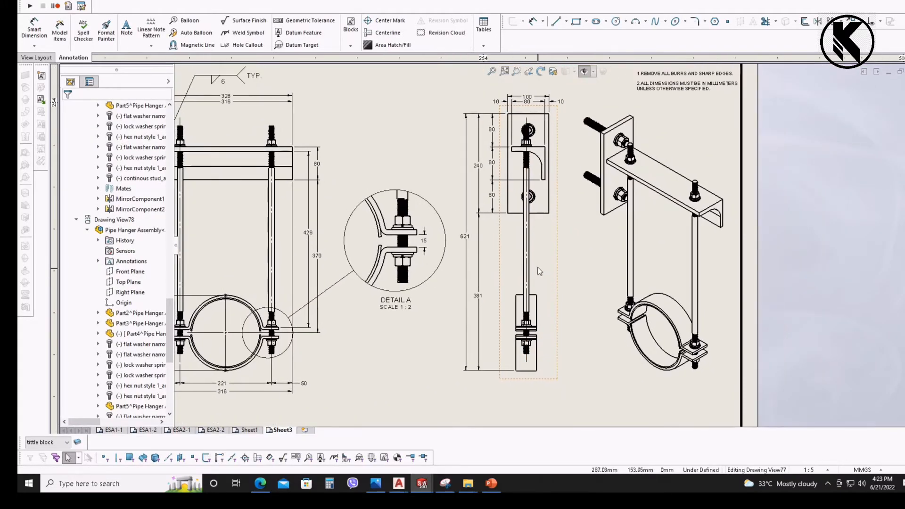
{"action": "mouse_move", "coordinate": [534, 265]}
{"action": "middle_mouse_down"}
{"action": "mouse_move", "coordinate": [548, 263]}
{"action": "mouse_move", "coordinate": [488, 277]}
{"action": "mouse_move", "coordinate": [545, 275]}
{"action": "middle_mouse_up"}
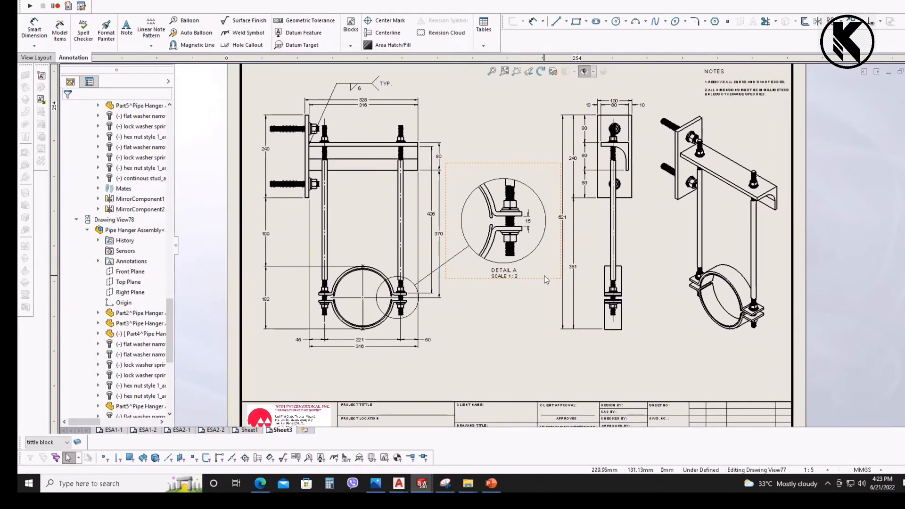
{"action": "middle_click_drag", "start_coordinate": [582, 234], "coordinate": [589, 231]}
{"action": "scroll", "coordinate": [649, 198], "scroll_direction": "down", "scroll_amount": 1}
{"action": "mouse_move", "coordinate": [649, 197]}
{"action": "middle_mouse_down"}
{"action": "mouse_move", "coordinate": [533, 231]}
{"action": "mouse_move", "coordinate": [548, 223]}
{"action": "mouse_move", "coordinate": [524, 253]}
{"action": "middle_mouse_up"}
{"action": "left_click", "coordinate": [34, 29]}
{"action": "scroll", "coordinate": [467, 297], "scroll_direction": "down", "scroll_amount": 3}
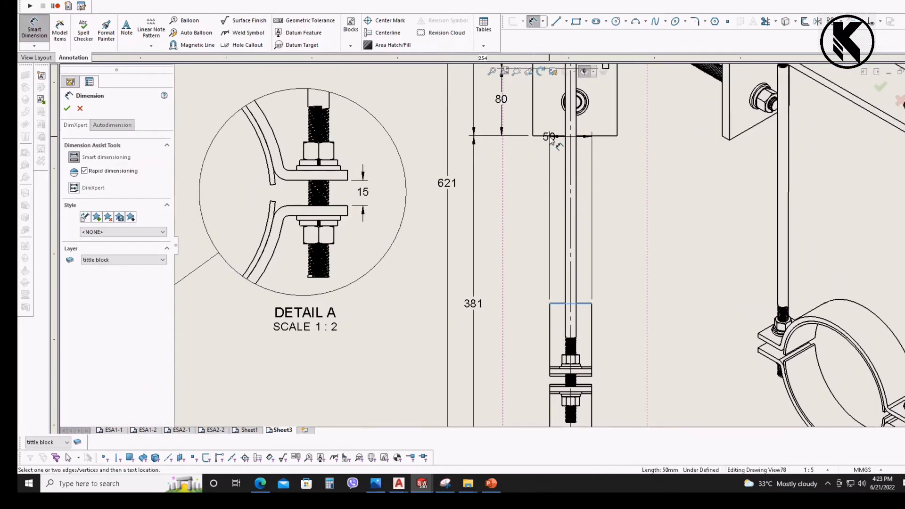
{"action": "key", "text": "Escape"}
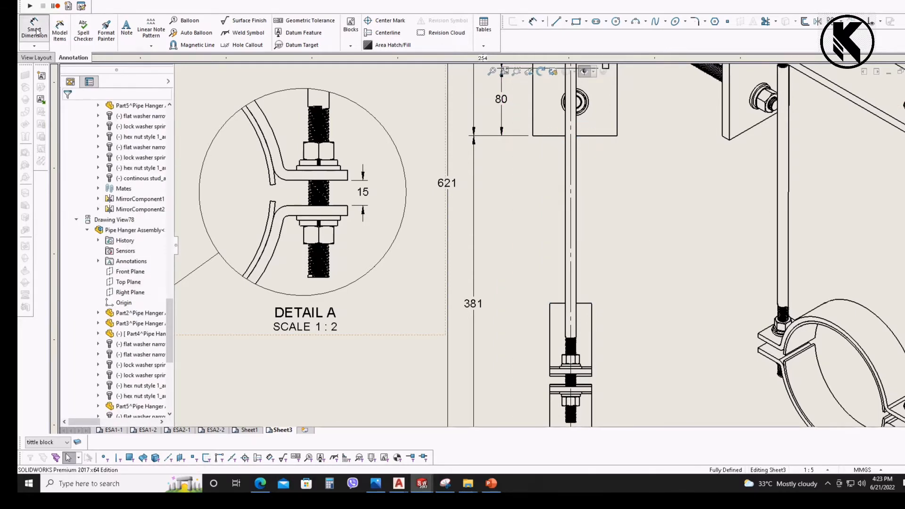
- Dimension the vertical gap between the back plate's lower edge and the clamp's top edge in the side view
{"action": "left_click", "coordinate": [35, 30]}
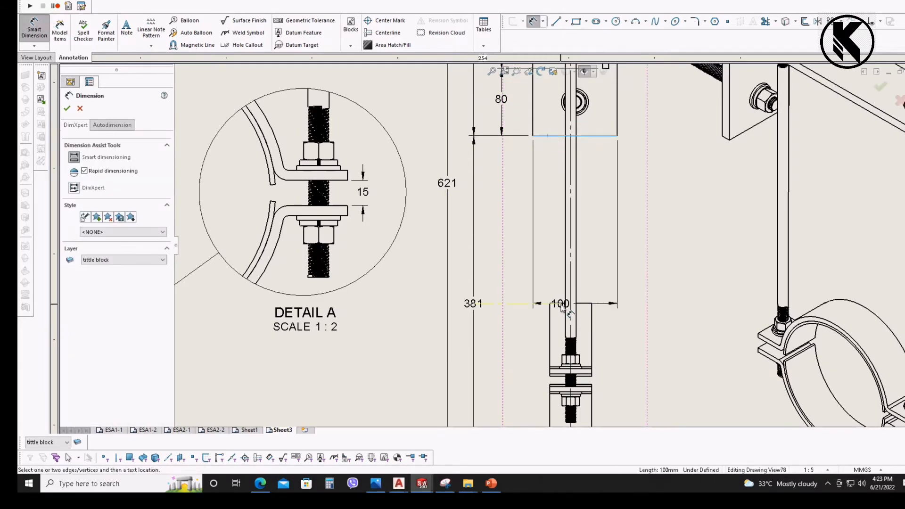
{"action": "left_click", "coordinate": [584, 303]}
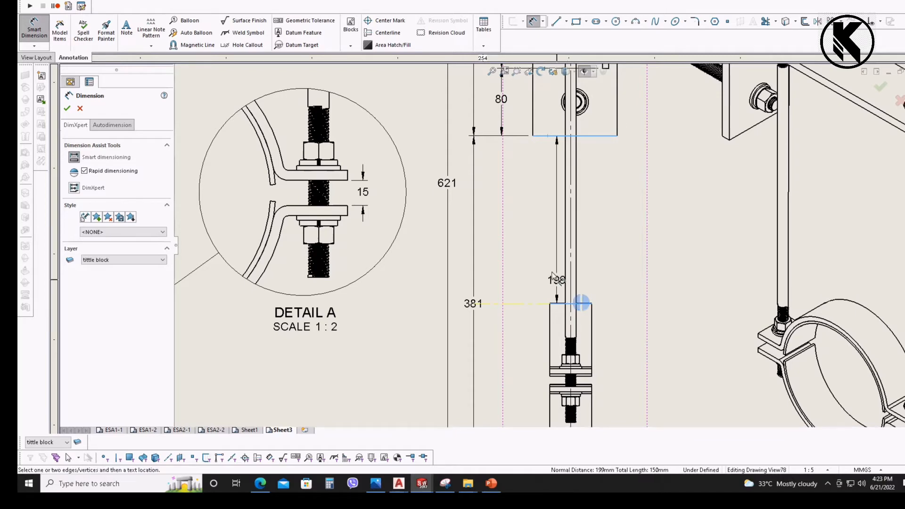
{"action": "left_click", "coordinate": [505, 222]}
{"action": "scroll", "coordinate": [540, 245], "scroll_direction": "down", "scroll_amount": 2}
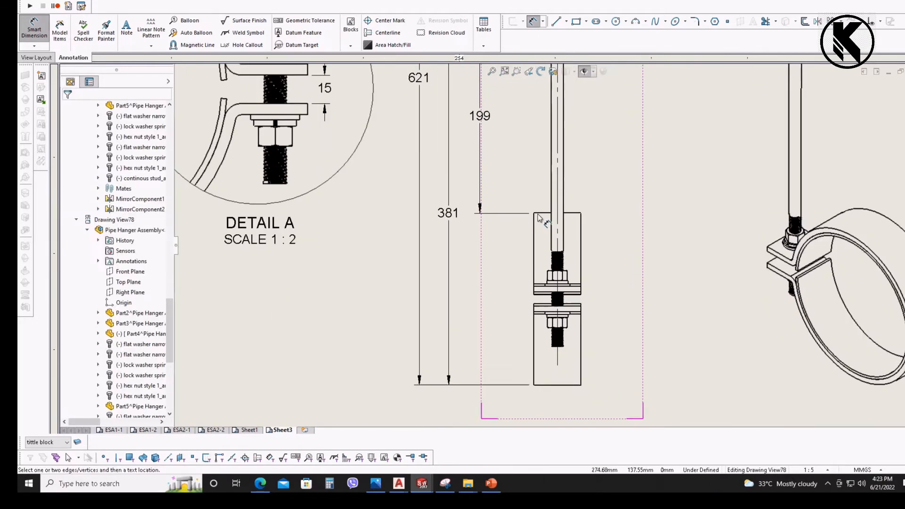
{"action": "scroll", "coordinate": [547, 227], "scroll_direction": "down", "scroll_amount": 3}
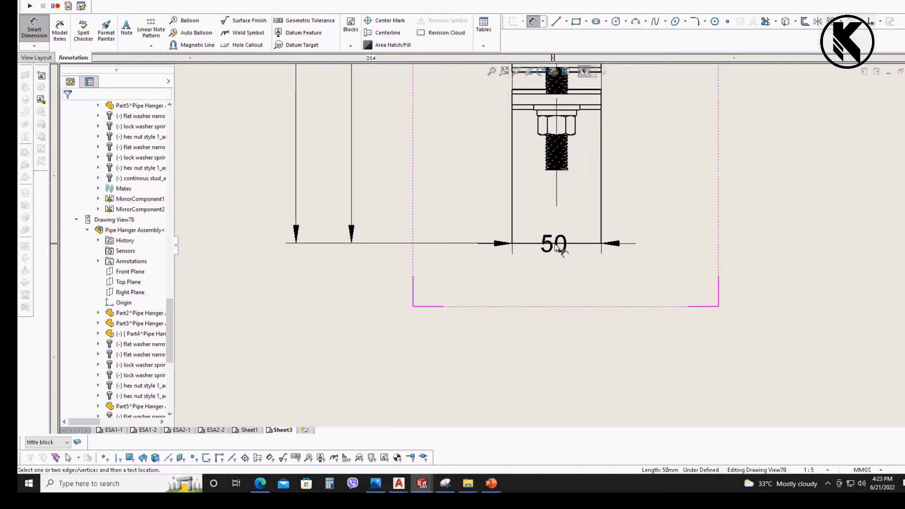
{"action": "left_click", "coordinate": [558, 244]}
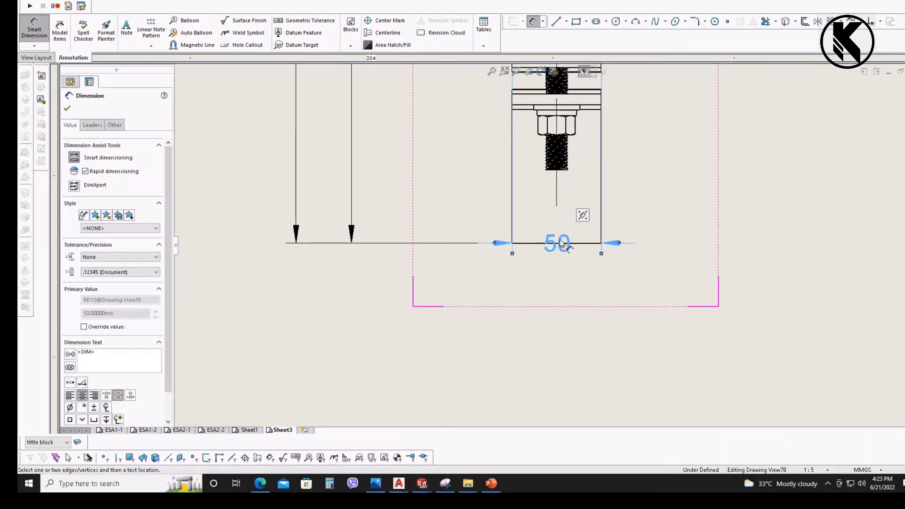
{"action": "key", "text": "Escape"}
{"action": "key", "text": "Delete"}
- Dimension the clamp's overall height in the side view, in line with the plate-to-clamp gap dimension
{"action": "scroll", "coordinate": [559, 243], "scroll_direction": "up", "scroll_amount": 1}
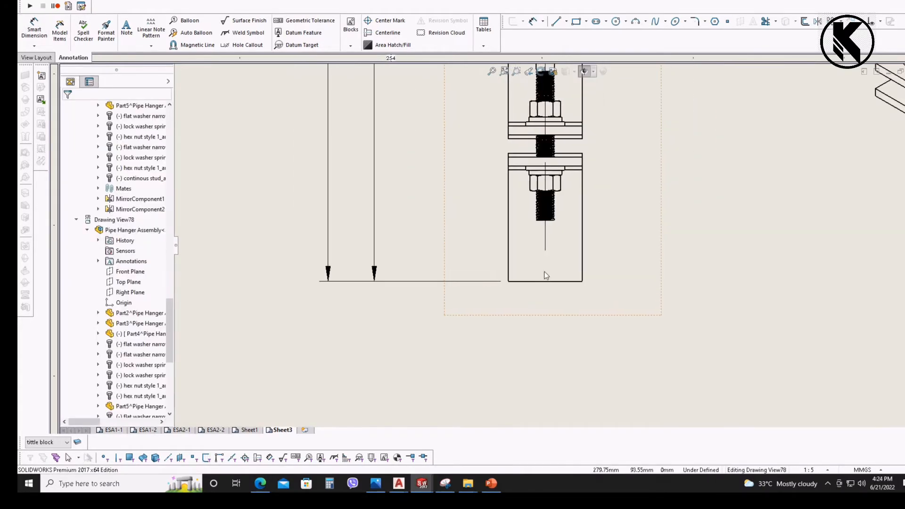
{"action": "left_click", "coordinate": [46, 29]}
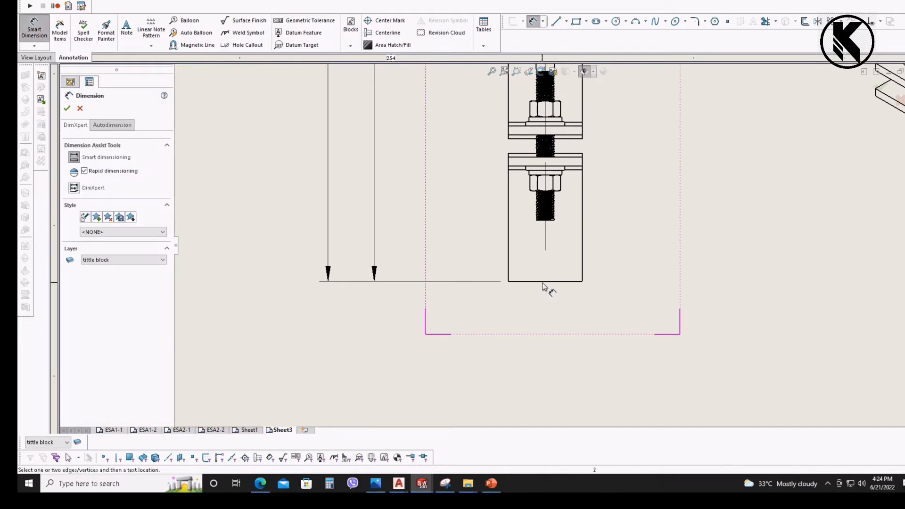
{"action": "scroll", "coordinate": [545, 283], "scroll_direction": "up", "scroll_amount": 3}
{"action": "scroll", "coordinate": [547, 193], "scroll_direction": "down", "scroll_amount": 3}
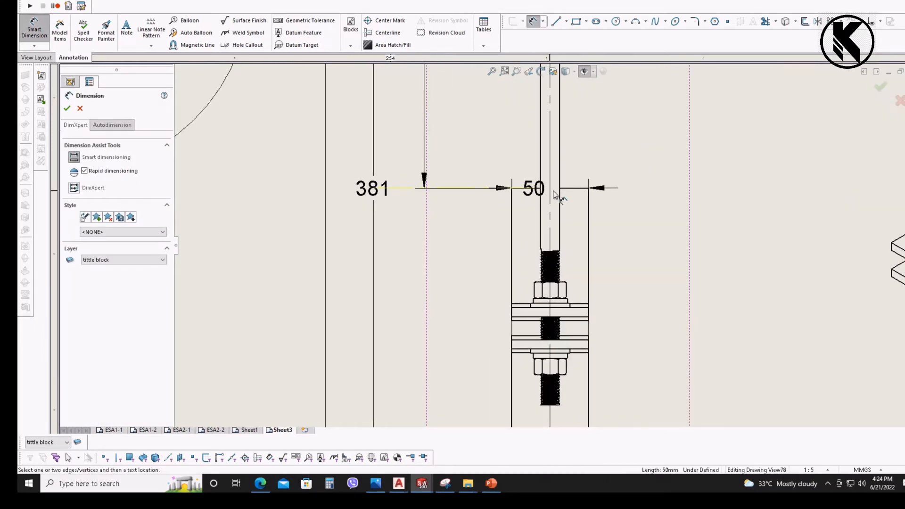
{"action": "left_click", "coordinate": [572, 190]}
{"action": "scroll", "coordinate": [490, 247], "scroll_direction": "up", "scroll_amount": 2}
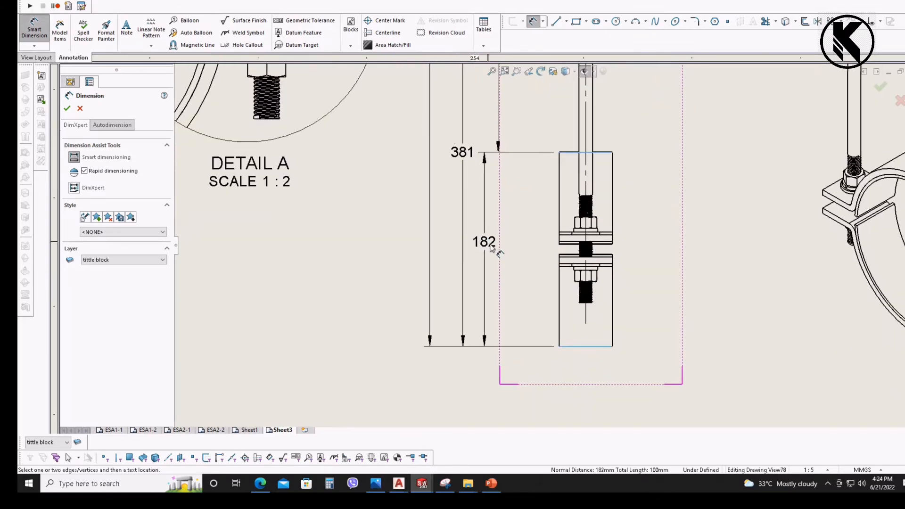
{"action": "left_click", "coordinate": [500, 254]}
{"action": "key", "text": "Escape"}
- Examine the side, detail and main views for dimensions that are still missing
{"action": "scroll", "coordinate": [485, 176], "scroll_direction": "up", "scroll_amount": 6}
{"action": "mouse_move", "coordinate": [543, 163]}
{"action": "middle_mouse_down"}
{"action": "mouse_move", "coordinate": [556, 204]}
{"action": "mouse_move", "coordinate": [609, 200]}
{"action": "middle_mouse_up"}
{"action": "middle_click_drag", "start_coordinate": [542, 226], "coordinate": [584, 219]}
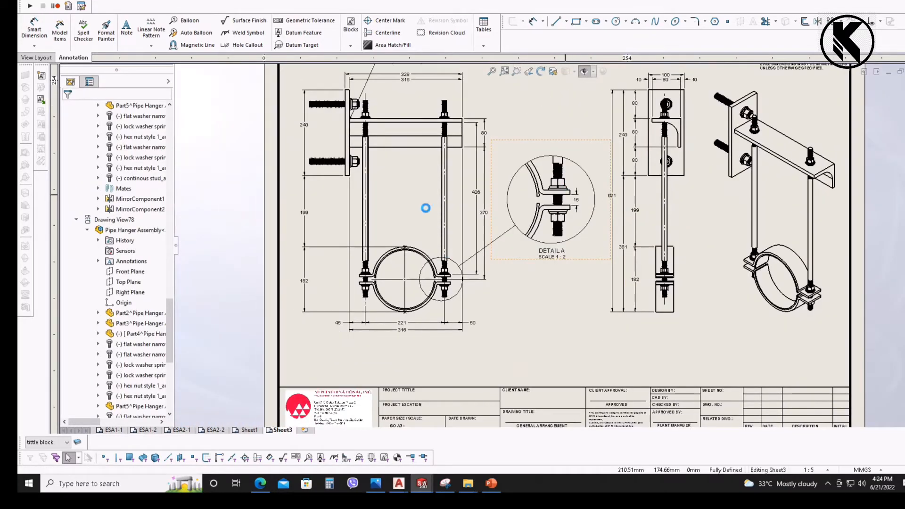
{"action": "scroll", "coordinate": [426, 208], "scroll_direction": "down", "scroll_amount": 2}
{"action": "scroll", "coordinate": [491, 197], "scroll_direction": "up", "scroll_amount": 3}
{"action": "scroll", "coordinate": [550, 236], "scroll_direction": "down", "scroll_amount": 4}
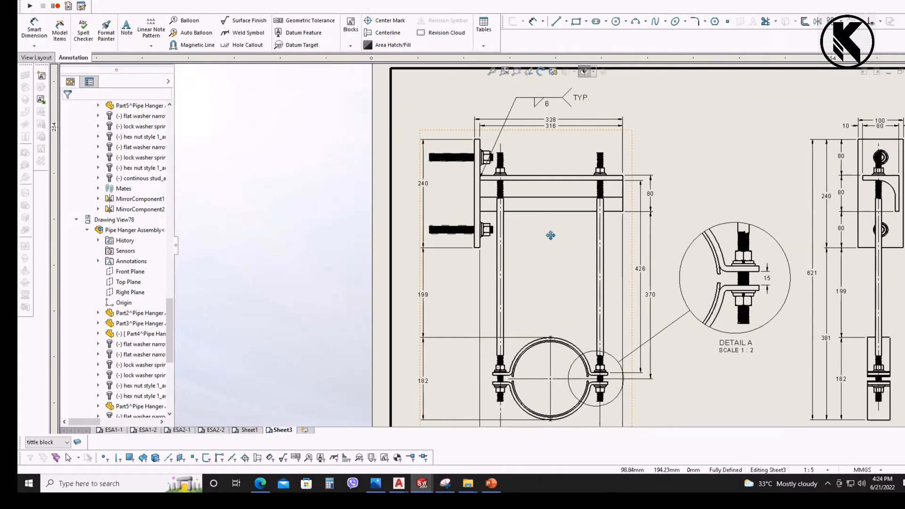
{"action": "middle_click_drag", "start_coordinate": [551, 235], "coordinate": [513, 257]}
{"action": "middle_click_drag", "start_coordinate": [494, 287], "coordinate": [511, 255]}
- Dimension the clear horizontal distance between the two hanger rods in the main view, with no decimal places
{"action": "left_click", "coordinate": [34, 30]}
{"action": "scroll", "coordinate": [487, 268], "scroll_direction": "down", "scroll_amount": 2}
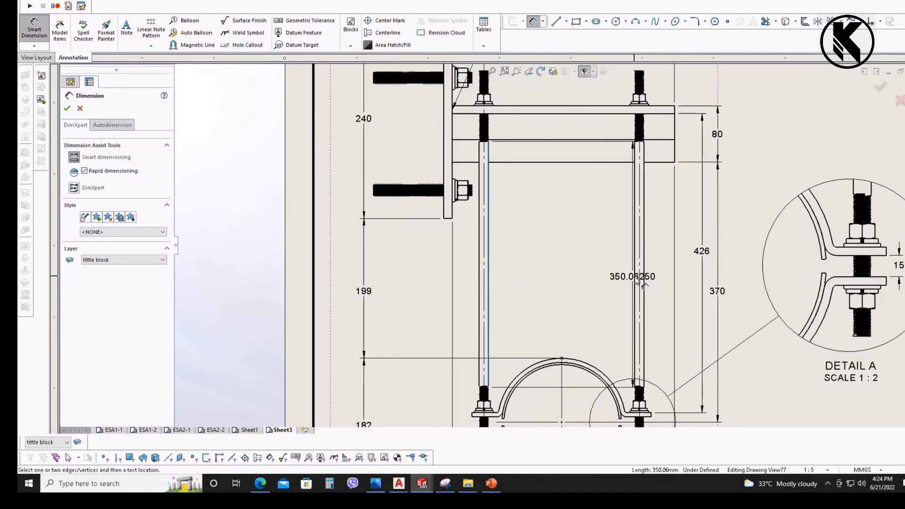
{"action": "left_click", "coordinate": [575, 269]}
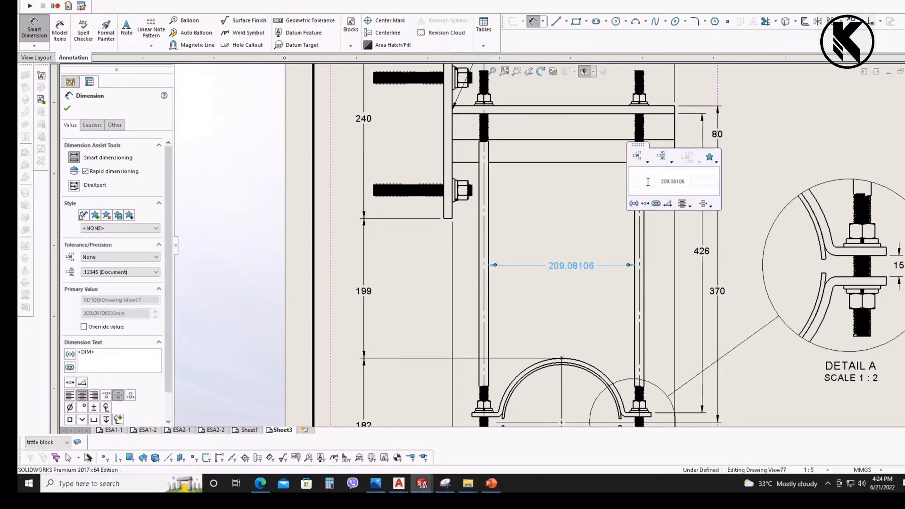
{"action": "left_click", "coordinate": [665, 157]}
{"action": "left_click", "coordinate": [571, 291]}
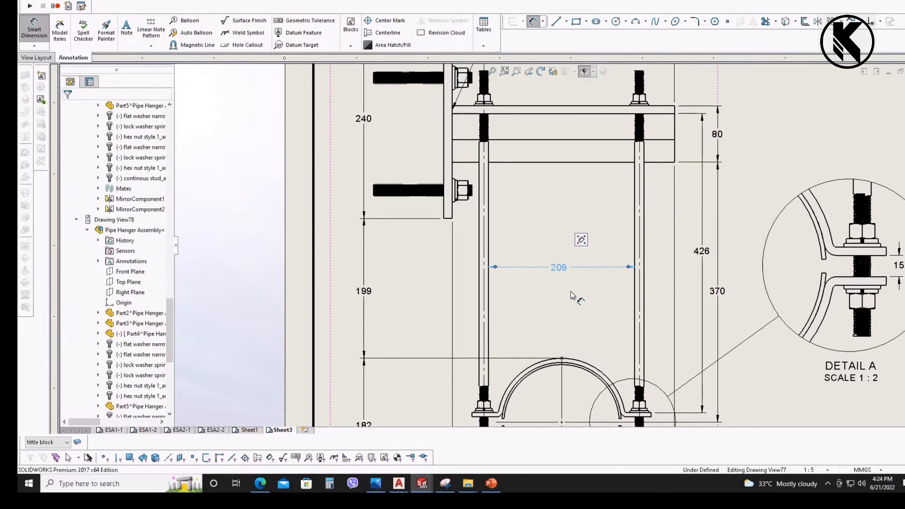
- Dimension the vertical distance from the bracket's top edge to the back plate's top edge in the main view, in line with the bracket height dimension
{"action": "scroll", "coordinate": [570, 292], "scroll_direction": "up", "scroll_amount": 2}
{"action": "middle_click_drag", "start_coordinate": [563, 292], "coordinate": [486, 199]}
{"action": "middle_click_drag", "start_coordinate": [507, 238], "coordinate": [497, 273]}
{"action": "mouse_move", "coordinate": [510, 195]}
{"action": "middle_mouse_down"}
{"action": "mouse_move", "coordinate": [419, 217]}
{"action": "mouse_move", "coordinate": [491, 191]}
{"action": "middle_mouse_up"}
{"action": "scroll", "coordinate": [455, 182], "scroll_direction": "down", "scroll_amount": 3}
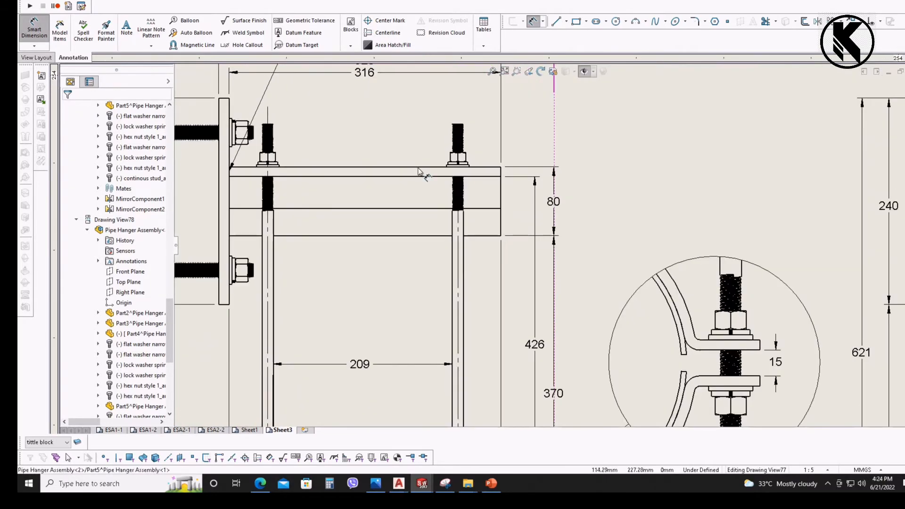
{"action": "left_click", "coordinate": [418, 169]}
{"action": "middle_click_drag", "start_coordinate": [384, 158], "coordinate": [539, 235]}
{"action": "scroll", "coordinate": [424, 194], "scroll_direction": "down", "scroll_amount": 2}
{"action": "left_click", "coordinate": [408, 185]}
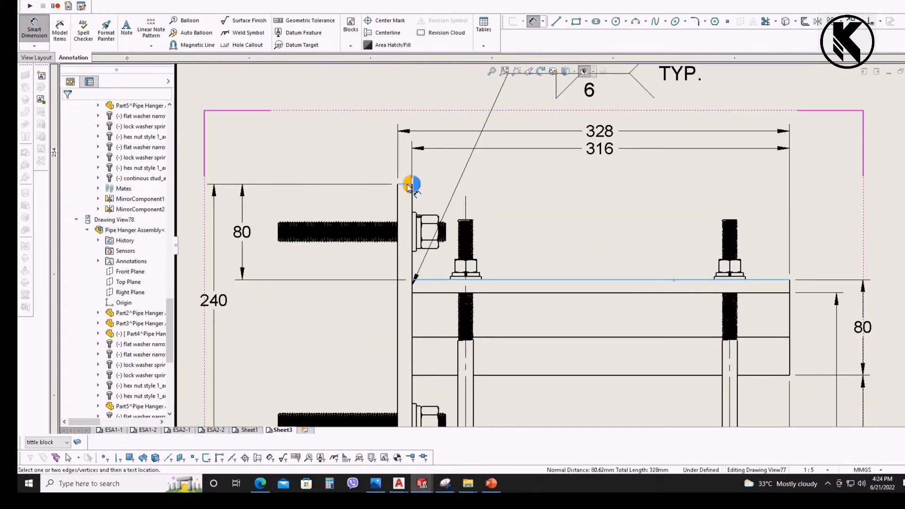
{"action": "middle_click_drag", "start_coordinate": [634, 231], "coordinate": [434, 183]}
{"action": "left_click", "coordinate": [660, 195]}
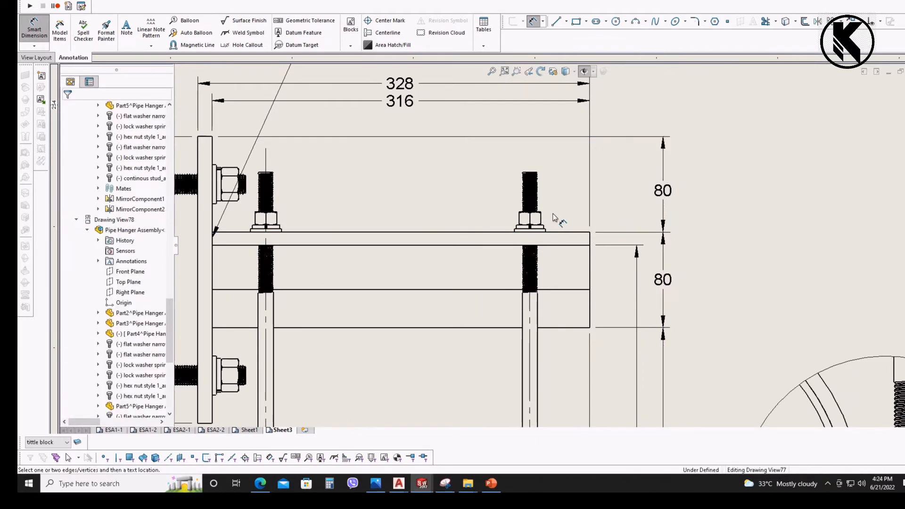
- Review the whole pipe hanger sheet, checking all four views and their dimensions
{"action": "key", "text": "f"}
{"action": "key", "text": "Escape"}
{"action": "middle_click_drag", "start_coordinate": [653, 259], "coordinate": [608, 269]}
{"action": "middle_click_drag", "start_coordinate": [686, 283], "coordinate": [564, 268]}
{"action": "left_click_drag", "start_coordinate": [613, 363], "coordinate": [607, 362]}
{"action": "middle_click_drag", "start_coordinate": [599, 361], "coordinate": [627, 356]}
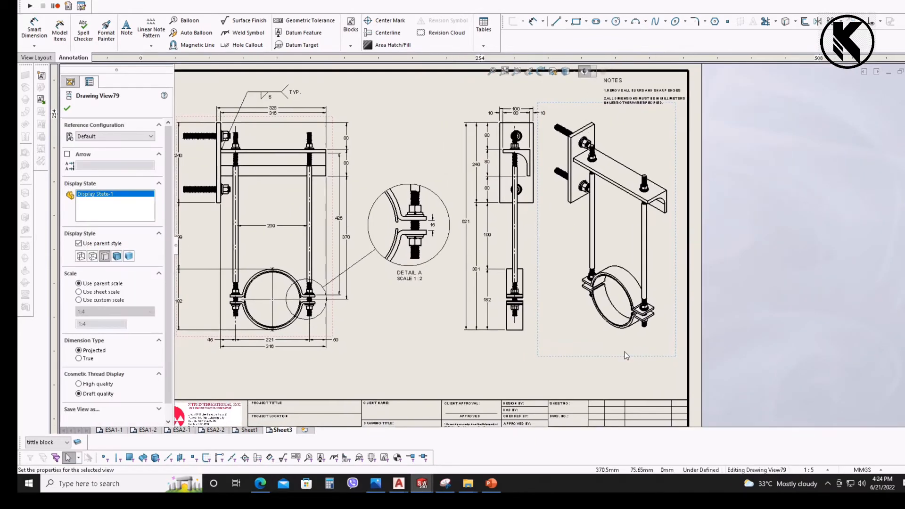
{"action": "left_click", "coordinate": [436, 342]}
{"action": "middle_click_drag", "start_coordinate": [436, 342], "coordinate": [493, 327]}
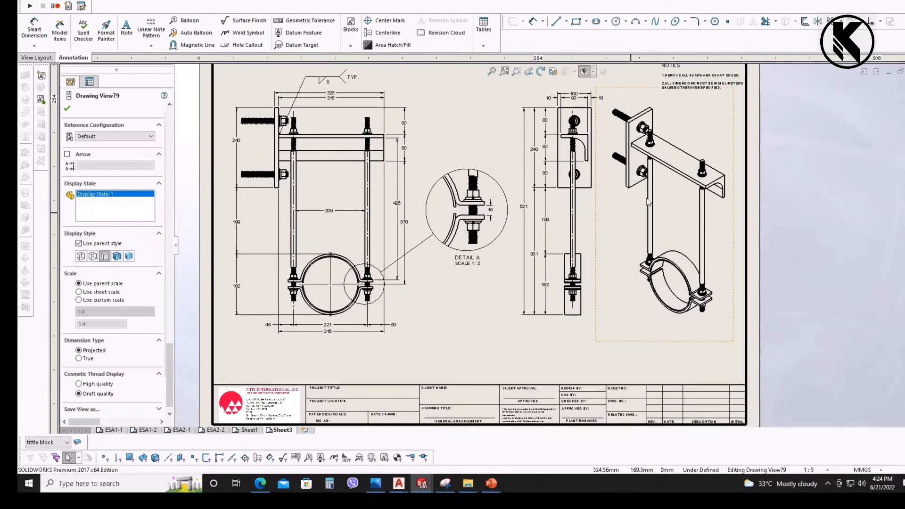
- Open the pipe hanger assembly model for a look at the clamp and return to the drawing
{"action": "left_click", "coordinate": [688, 172]}
{"action": "left_click", "coordinate": [693, 162]}
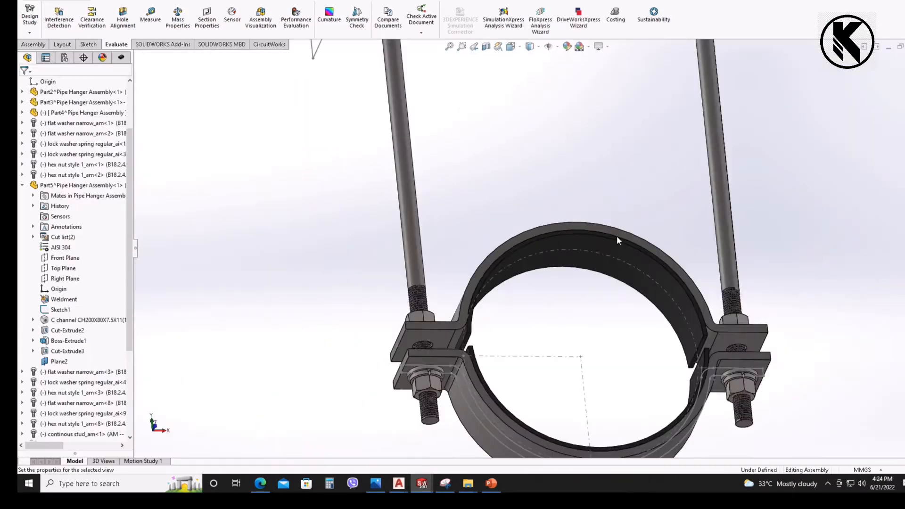
{"action": "key", "text": "ctrl+Tab"}
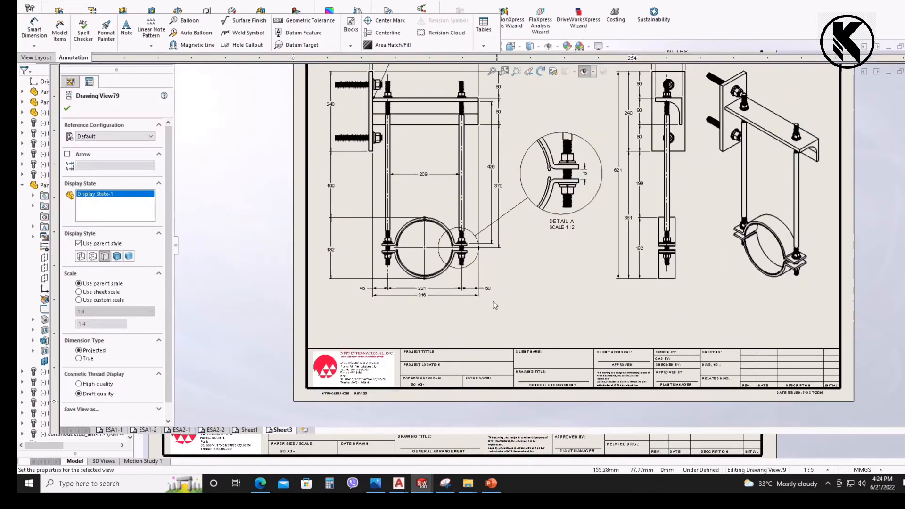
{"action": "left_click", "coordinate": [493, 306]}
- Move Sheet3 ahead of Sheet1 in the sheet order and rename it PHA-1
{"action": "left_click", "coordinate": [249, 430]}
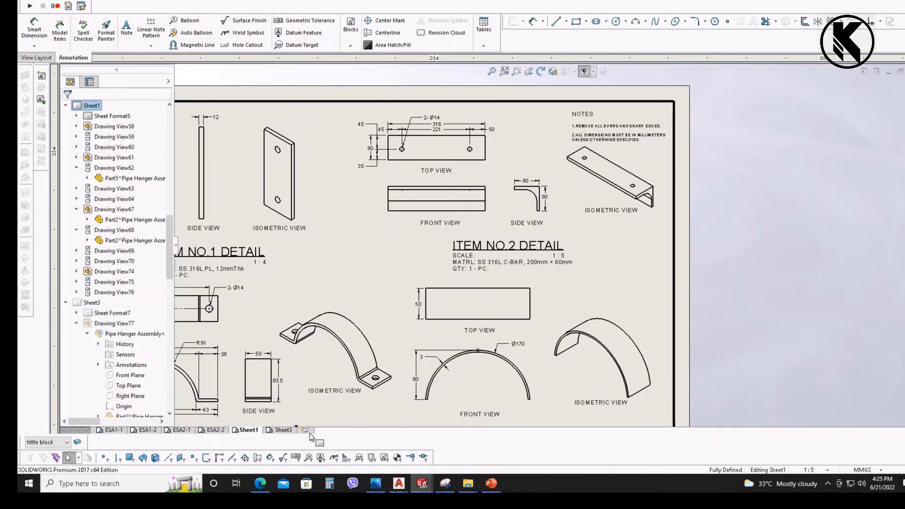
{"action": "left_click_drag", "start_coordinate": [310, 433], "coordinate": [308, 433]}
{"action": "left_click", "coordinate": [252, 431]}
{"action": "right_click", "coordinate": [252, 431]}
{"action": "left_click", "coordinate": [269, 399]}
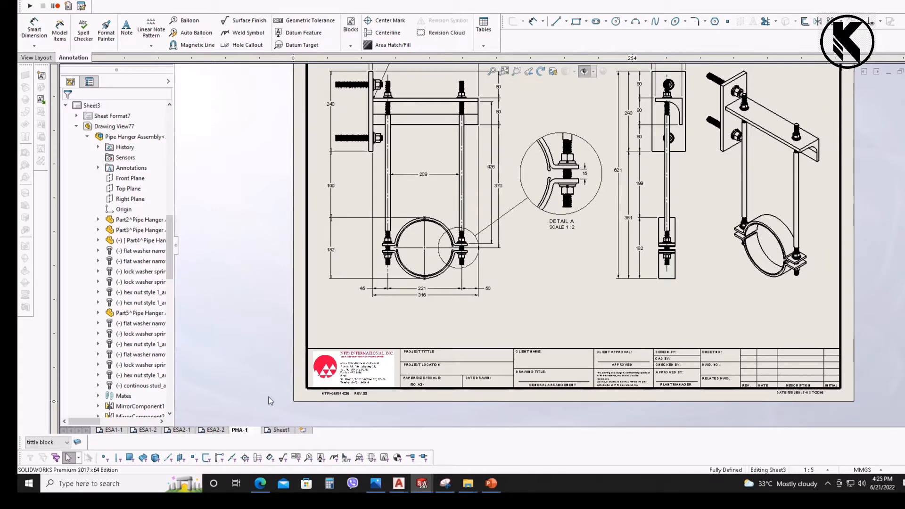
- Rename the part detail sheet, Sheet1, as PHA-2
{"action": "left_click", "coordinate": [282, 430]}
{"action": "right_click", "coordinate": [282, 430]}
{"action": "left_click", "coordinate": [297, 405]}
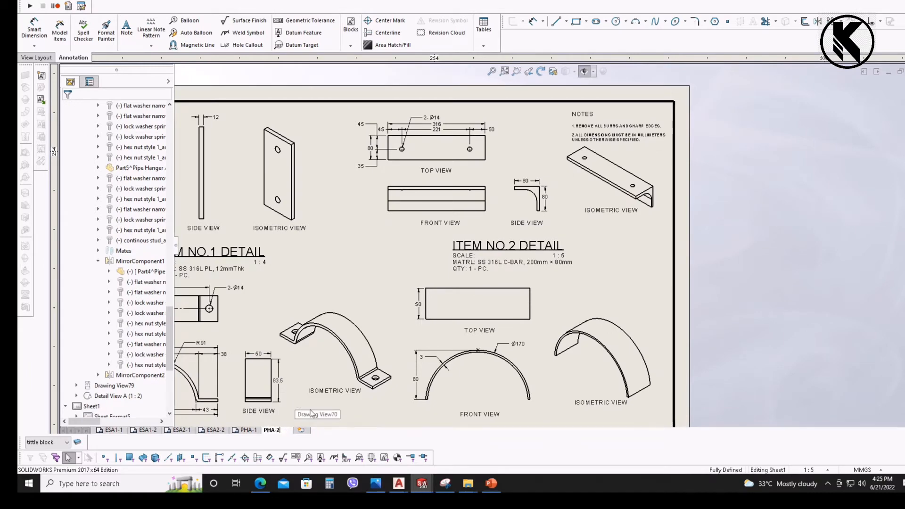
{"action": "left_click", "coordinate": [311, 414]}
- Copy the EXTENDED SUPPORT ASSEMBLY NO.2 title note from sheet ESA2-1 and paste it below the main view on sheet PHA-1
{"action": "left_click", "coordinate": [215, 430]}
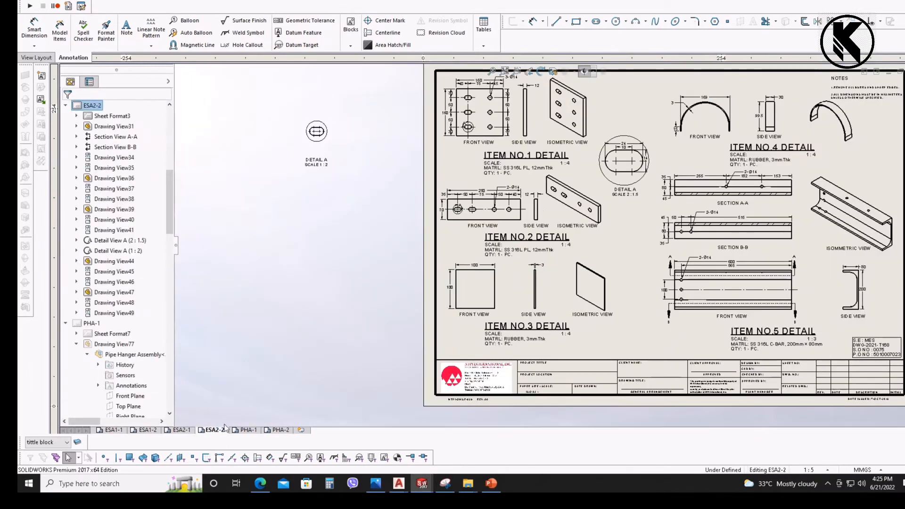
{"action": "left_click", "coordinate": [181, 430]}
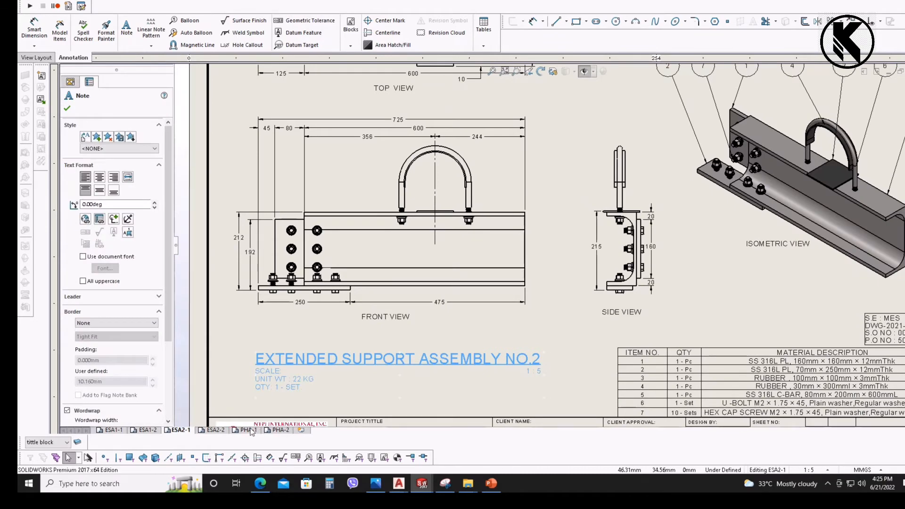
{"action": "left_click", "coordinate": [251, 431]}
{"action": "middle_click_drag", "start_coordinate": [457, 284], "coordinate": [383, 272]}
{"action": "type", "text": "EXTENDED SUPPORT ASSEMBLY NO.2 SCALE:\t1 : 5 UNIT WT : 22 KG QTY: 1 - SET."}
- Replace the title line of the pasted note on sheet PHA-1 with PIPE HANGER ASSEMBLY
{"action": "scroll", "coordinate": [427, 320], "scroll_direction": "down", "scroll_amount": 3}
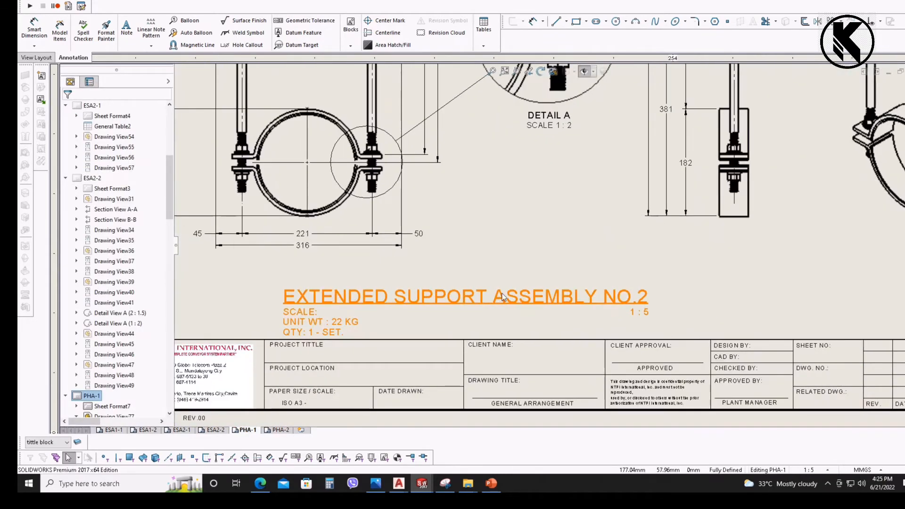
{"action": "double_click", "coordinate": [504, 296]}
{"action": "left_click_drag", "start_coordinate": [649, 297], "coordinate": [292, 293]}
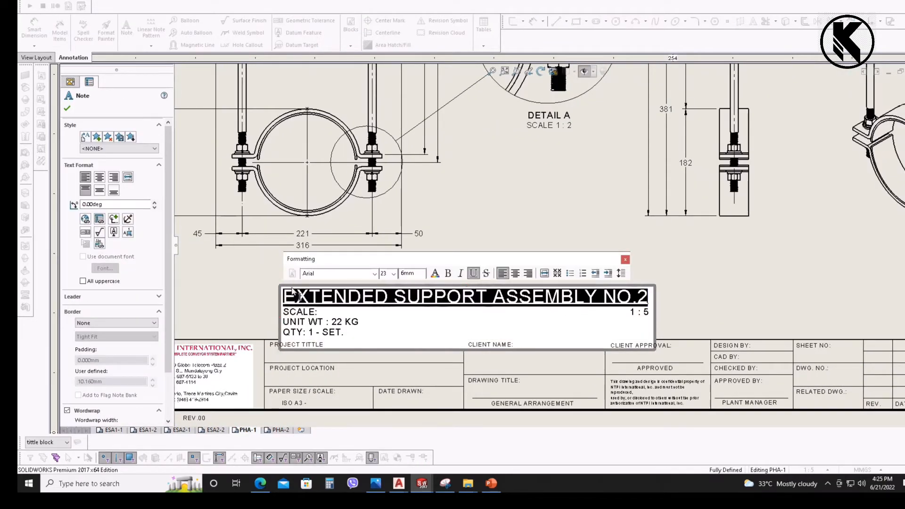
{"action": "type", "text": "PI"}
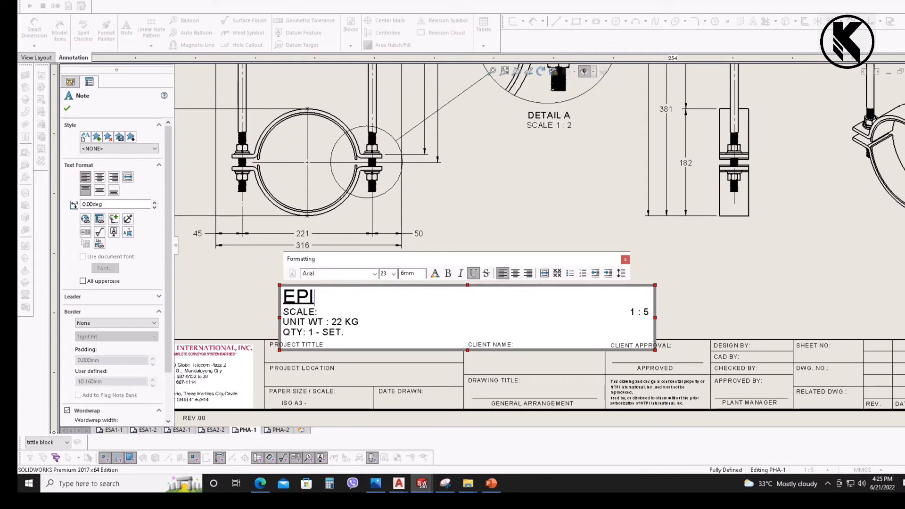
{"action": "type", "text": "PE HANGER ASSEMBLY"}
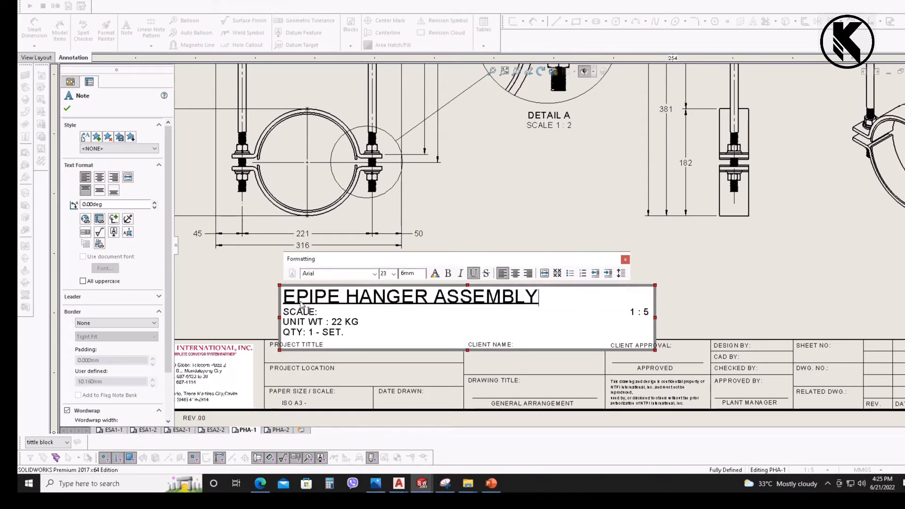
{"action": "key", "text": "Delete"}
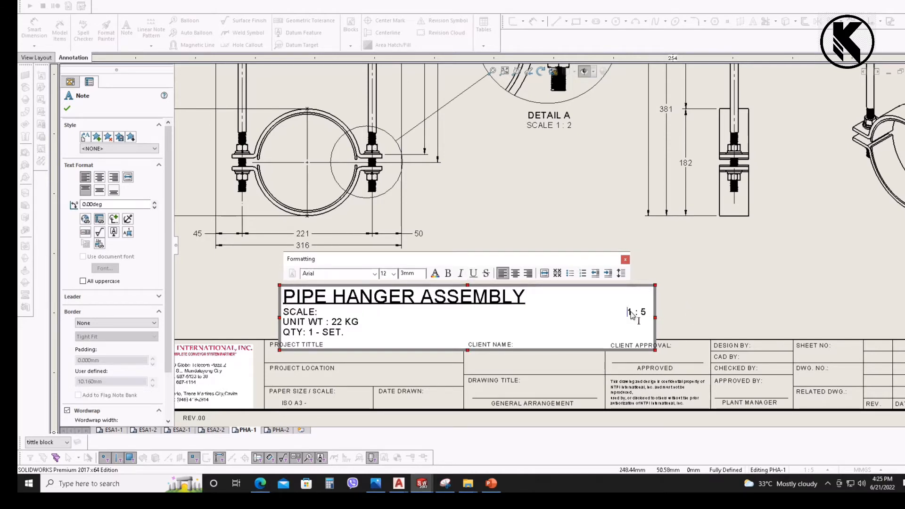
- Pull the scale value in to line up with the shorter title and position the note below the front view dimensions
{"action": "left_click_drag", "start_coordinate": [656, 317], "coordinate": [537, 318]}
{"action": "left_click", "coordinate": [576, 320]}
{"action": "scroll", "coordinate": [513, 309], "scroll_direction": "up", "scroll_amount": 2}
{"action": "scroll", "coordinate": [495, 269], "scroll_direction": "down", "scroll_amount": 2}
{"action": "left_click_drag", "start_coordinate": [495, 269], "coordinate": [423, 251]}
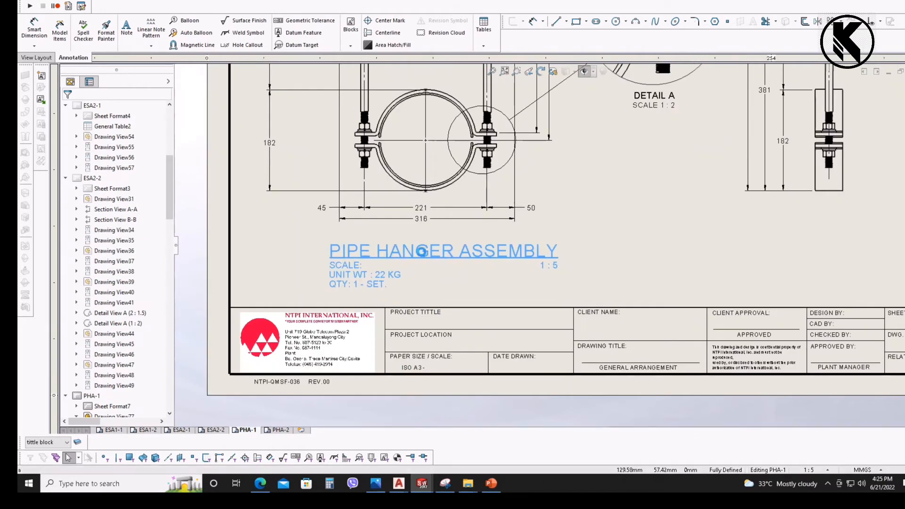
- Open the pipe hanger assembly model from the isometric view and check its mass properties using custom mass units
{"action": "scroll", "coordinate": [528, 278], "scroll_direction": "up", "scroll_amount": 2}
{"action": "scroll", "coordinate": [535, 264], "scroll_direction": "down", "scroll_amount": 2}
{"action": "scroll", "coordinate": [466, 291], "scroll_direction": "up", "scroll_amount": 1}
{"action": "scroll", "coordinate": [453, 290], "scroll_direction": "down", "scroll_amount": 1}
{"action": "middle_click_drag", "start_coordinate": [446, 289], "coordinate": [492, 319]}
{"action": "scroll", "coordinate": [492, 319], "scroll_direction": "down", "scroll_amount": 2}
{"action": "scroll", "coordinate": [707, 198], "scroll_direction": "up", "scroll_amount": 3}
{"action": "middle_click_drag", "start_coordinate": [707, 198], "coordinate": [415, 343]}
{"action": "middle_click_drag", "start_coordinate": [623, 220], "coordinate": [641, 251]}
{"action": "left_click", "coordinate": [642, 251]}
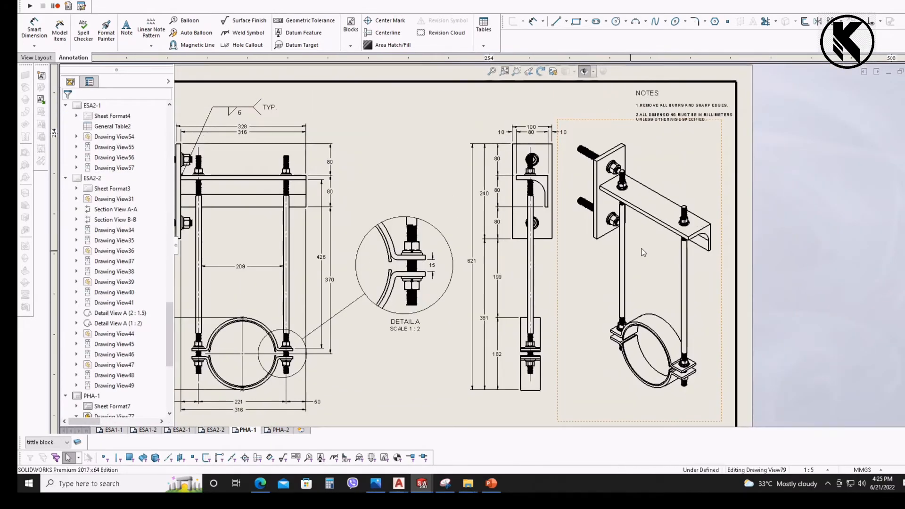
{"action": "left_click", "coordinate": [673, 223]}
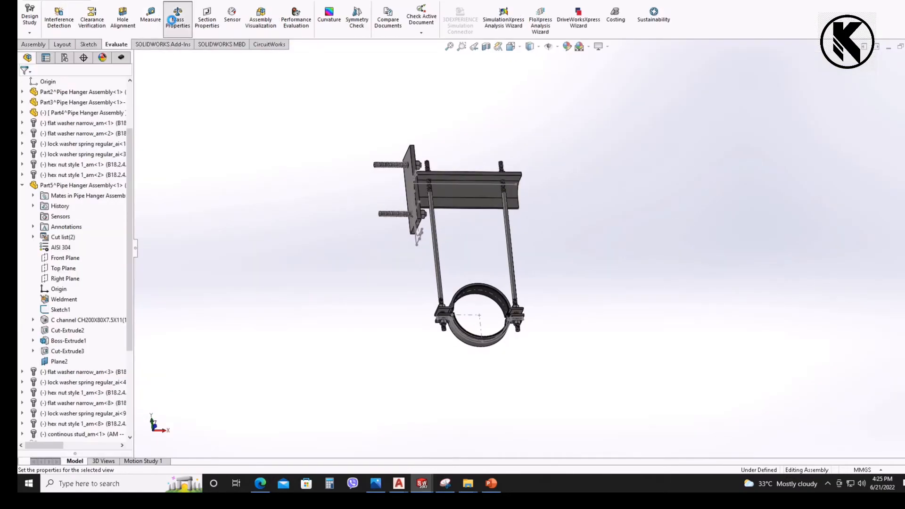
{"action": "left_click", "coordinate": [391, 100]}
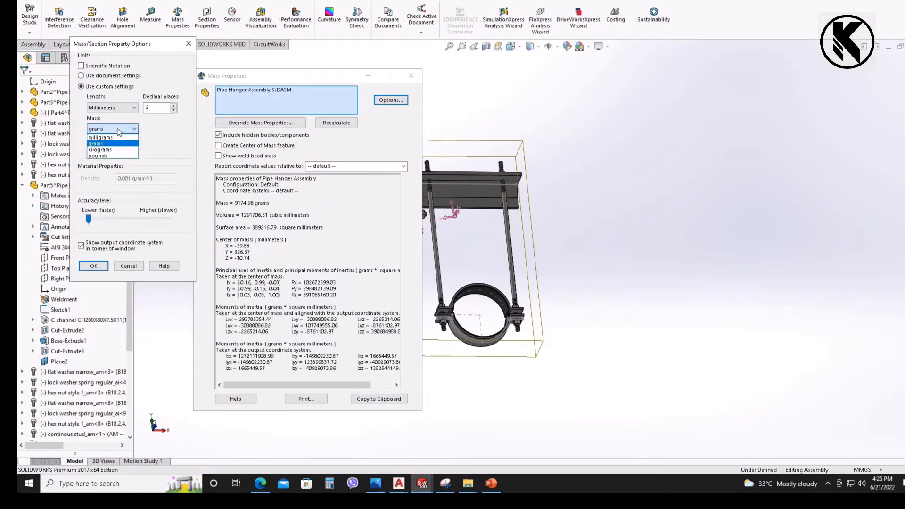
{"action": "left_click", "coordinate": [103, 267]}
{"action": "left_click", "coordinate": [412, 75]}
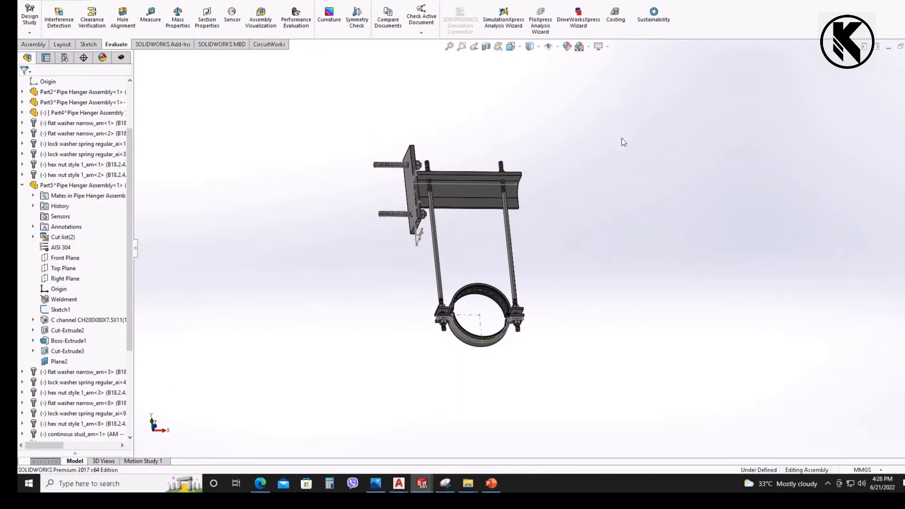
- Return to the drawing and set the unit weight in the PIPE HANGER ASSEMBLY note to 19 KG
{"action": "key", "text": "ctrl+Tab"}
{"action": "middle_click_drag", "start_coordinate": [511, 362], "coordinate": [531, 236]}
{"action": "scroll", "coordinate": [383, 316], "scroll_direction": "down", "scroll_amount": 2}
{"action": "mouse_move", "coordinate": [384, 316]}
{"action": "middle_mouse_down"}
{"action": "mouse_move", "coordinate": [454, 248]}
{"action": "mouse_move", "coordinate": [471, 252]}
{"action": "middle_mouse_up"}
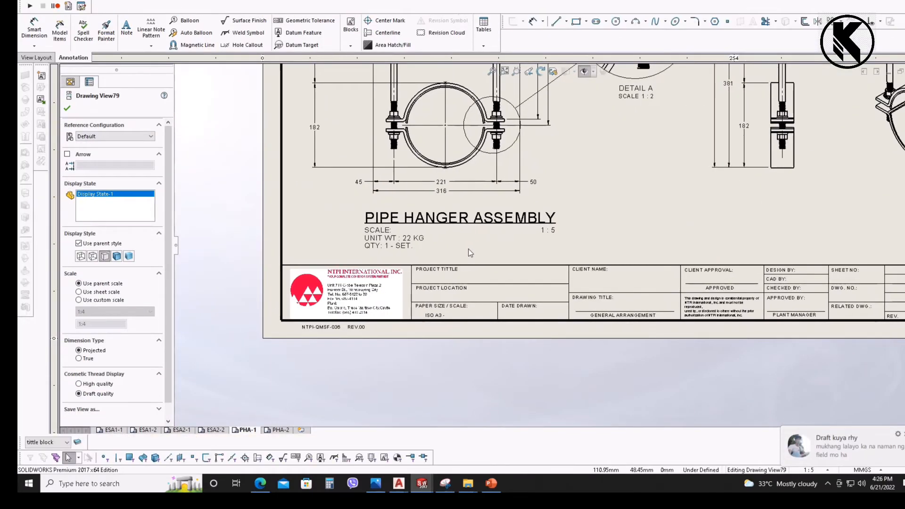
{"action": "scroll", "coordinate": [471, 253], "scroll_direction": "down", "scroll_amount": 1}
{"action": "scroll", "coordinate": [399, 245], "scroll_direction": "down", "scroll_amount": 4}
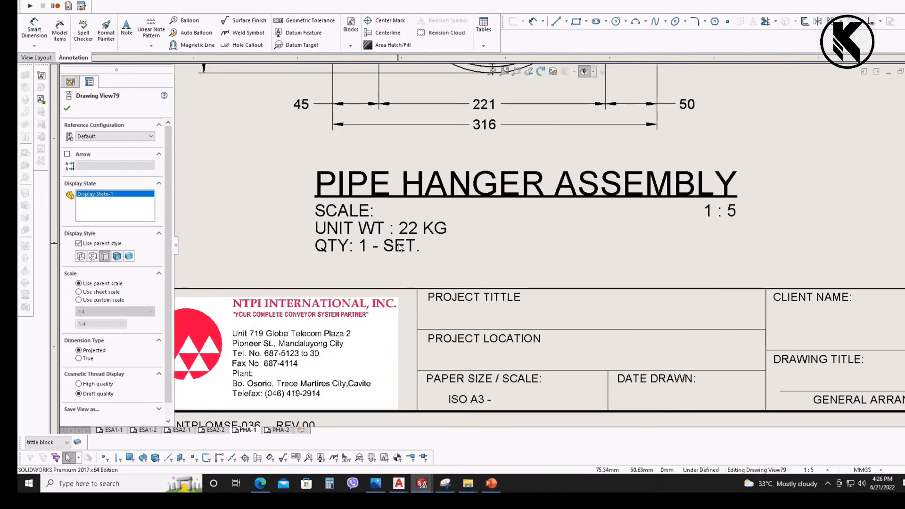
{"action": "double_click", "coordinate": [408, 228]}
{"action": "double_click", "coordinate": [408, 229]}
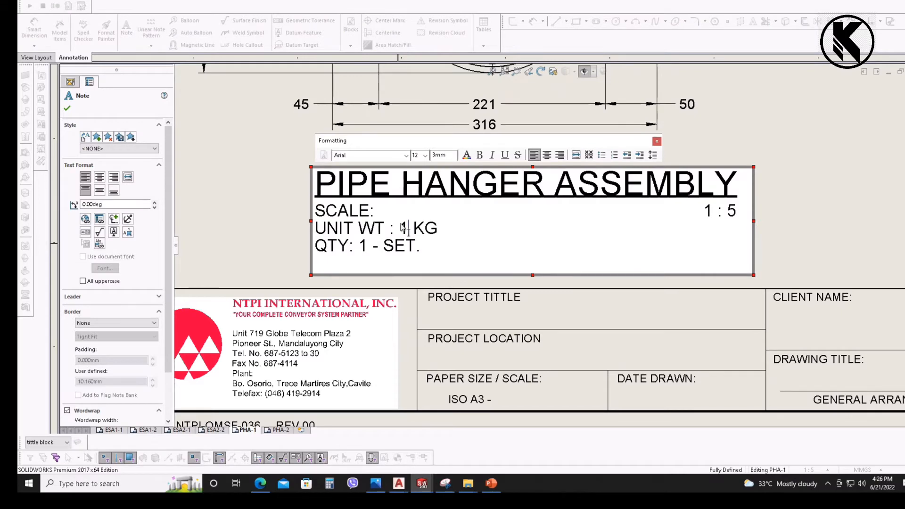
{"action": "left_click", "coordinate": [239, 206]}
- Change the scale value in the PIPE HANGER ASSEMBLY note to 1 : 2
{"action": "scroll", "coordinate": [511, 240], "scroll_direction": "up", "scroll_amount": 5}
{"action": "middle_click_drag", "start_coordinate": [643, 146], "coordinate": [527, 281]}
{"action": "scroll", "coordinate": [527, 281], "scroll_direction": "down", "scroll_amount": 2}
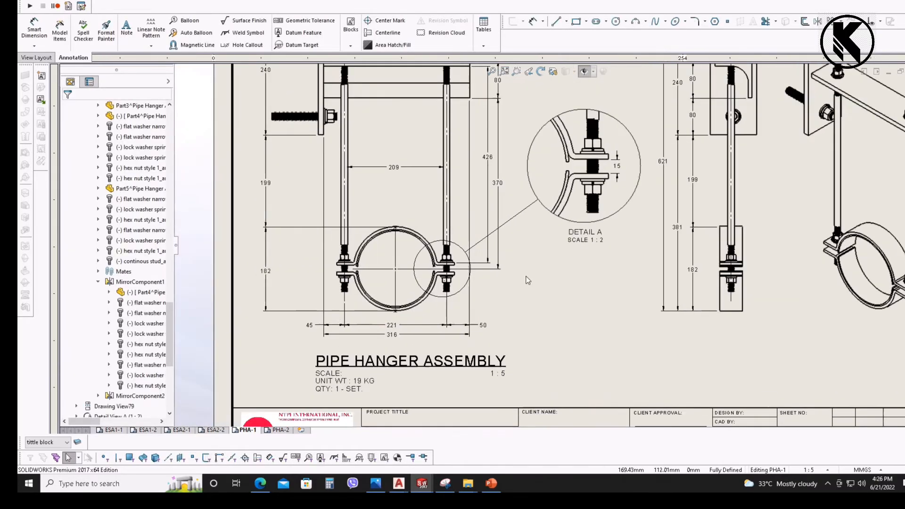
{"action": "left_click", "coordinate": [535, 234]}
{"action": "scroll", "coordinate": [157, 358], "scroll_direction": "down", "scroll_amount": 5}
{"action": "scroll", "coordinate": [472, 401], "scroll_direction": "down", "scroll_amount": 3}
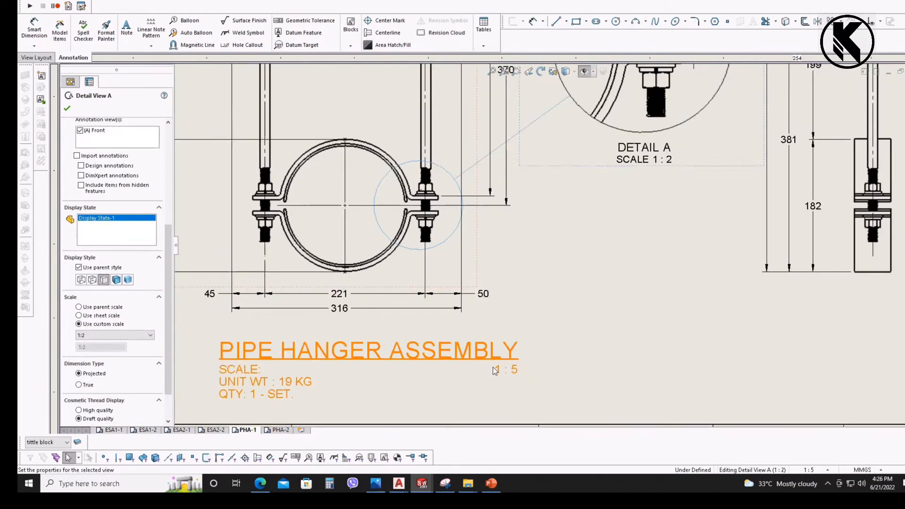
{"action": "left_click", "coordinate": [492, 368]}
{"action": "double_click", "coordinate": [527, 357]}
{"action": "type", "text": "2"}
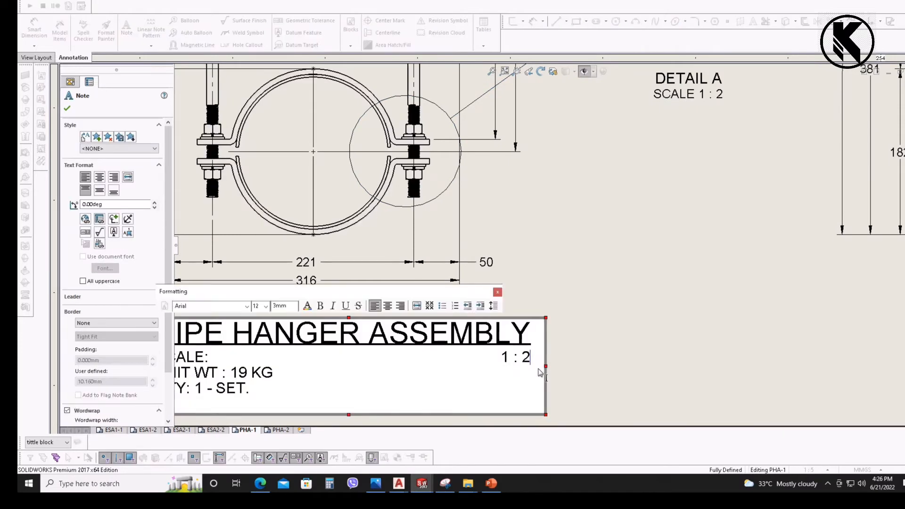
{"action": "left_click", "coordinate": [556, 370]}
- Add a FRONT VIEW note between the front view's overall width dimension and the assembly title
{"action": "scroll", "coordinate": [465, 297], "scroll_direction": "up", "scroll_amount": 3}
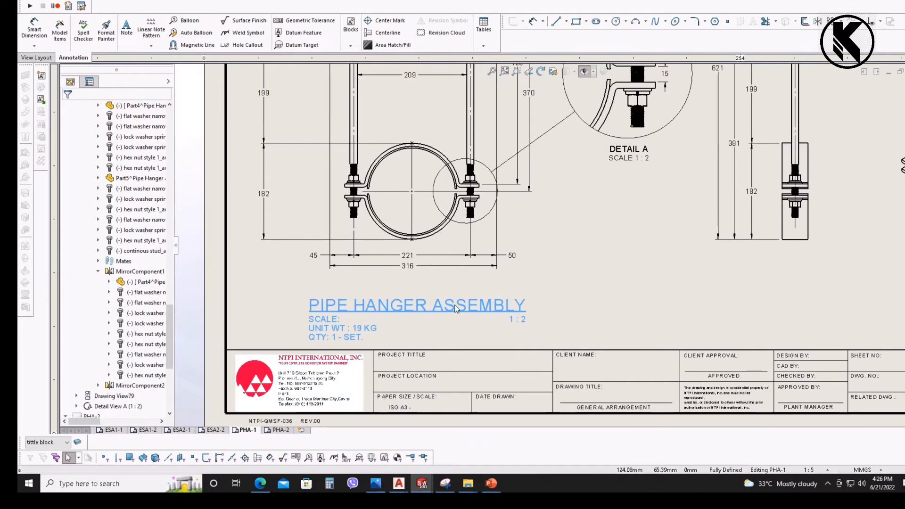
{"action": "scroll", "coordinate": [542, 259], "scroll_direction": "up", "scroll_amount": 3}
{"action": "scroll", "coordinate": [542, 243], "scroll_direction": "down", "scroll_amount": 4}
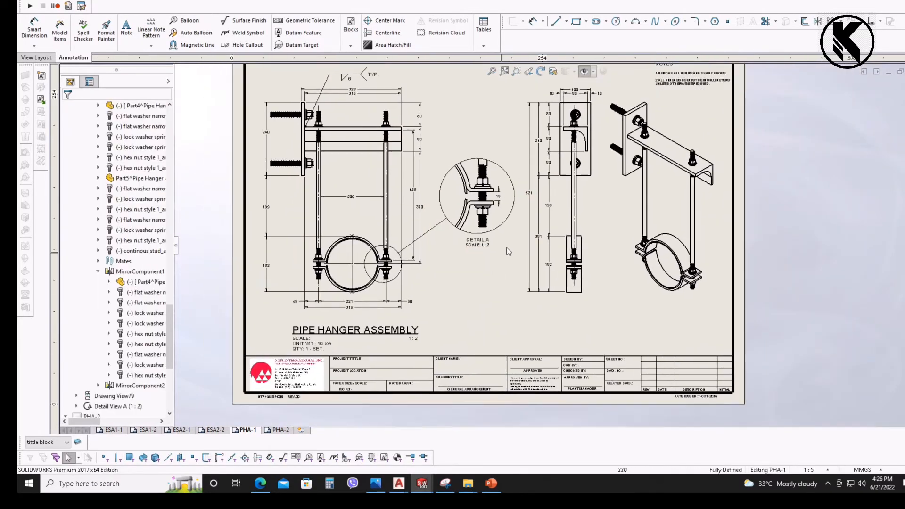
{"action": "middle_click_drag", "start_coordinate": [399, 336], "coordinate": [454, 257]}
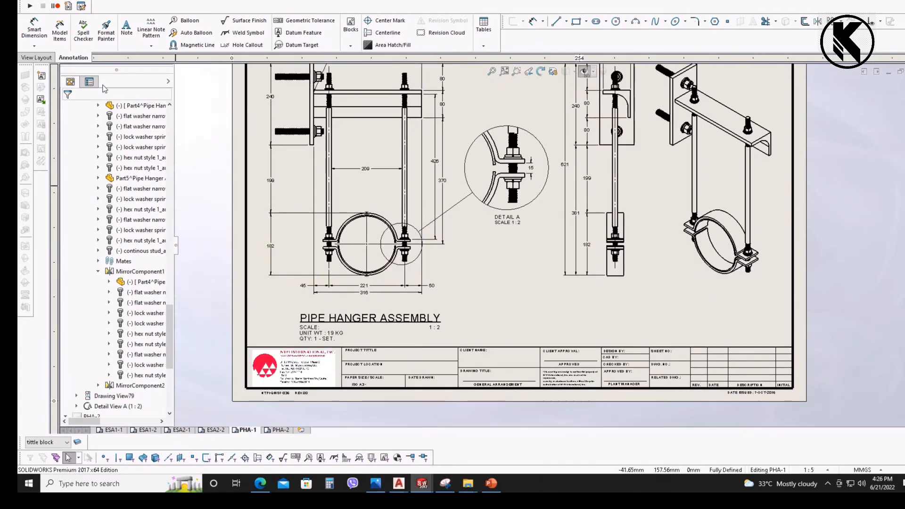
{"action": "left_click", "coordinate": [127, 28]}
{"action": "scroll", "coordinate": [363, 296], "scroll_direction": "up", "scroll_amount": 2}
{"action": "left_click", "coordinate": [344, 307]}
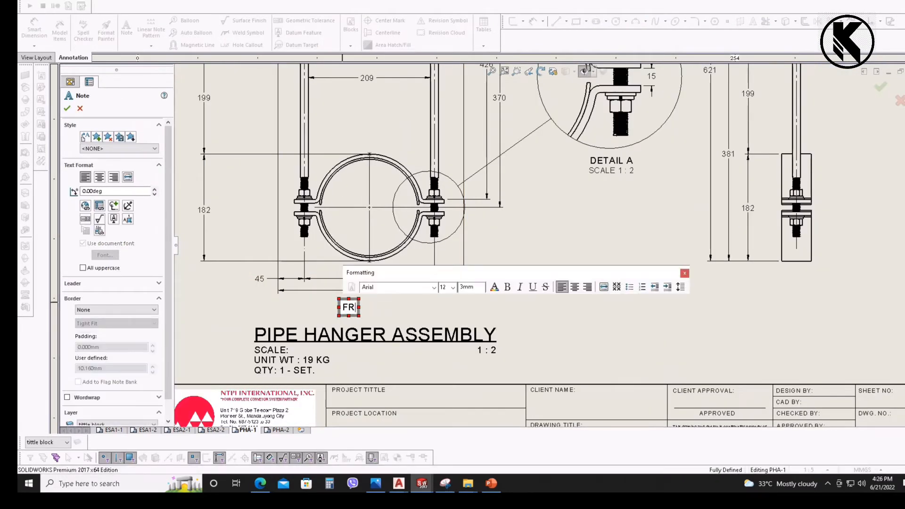
{"action": "left_click", "coordinate": [419, 314]}
{"action": "key", "text": "Escape"}
{"action": "middle_click_drag", "start_coordinate": [421, 318], "coordinate": [501, 327]}
{"action": "scroll", "coordinate": [464, 349], "scroll_direction": "down", "scroll_amount": 1}
{"action": "left_click_drag", "start_coordinate": [470, 306], "coordinate": [455, 304]}
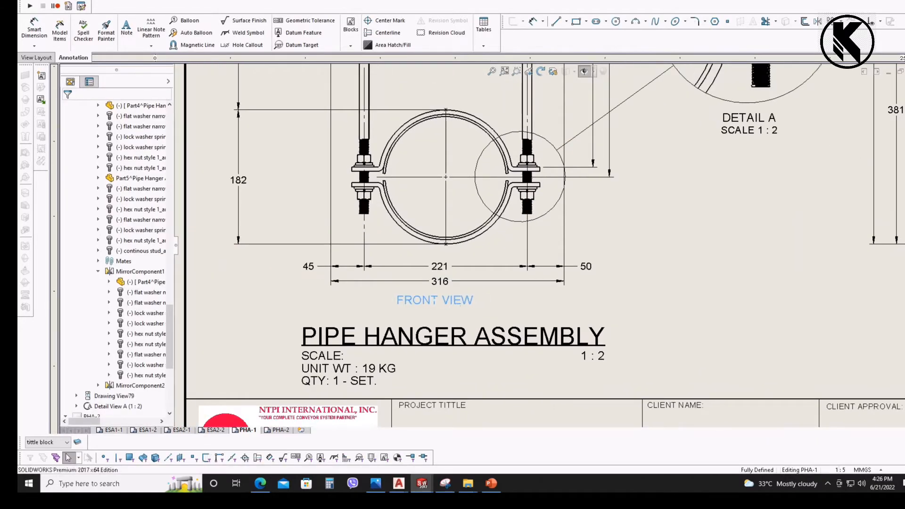
- Dimension the vertical gap between the two inner liner ends in Detail A, placing it beside the threaded rod
{"action": "scroll", "coordinate": [550, 247], "scroll_direction": "up", "scroll_amount": 1}
{"action": "scroll", "coordinate": [673, 230], "scroll_direction": "up", "scroll_amount": 1}
{"action": "middle_click_drag", "start_coordinate": [623, 144], "coordinate": [533, 344]}
{"action": "middle_click_drag", "start_coordinate": [603, 394], "coordinate": [494, 348]}
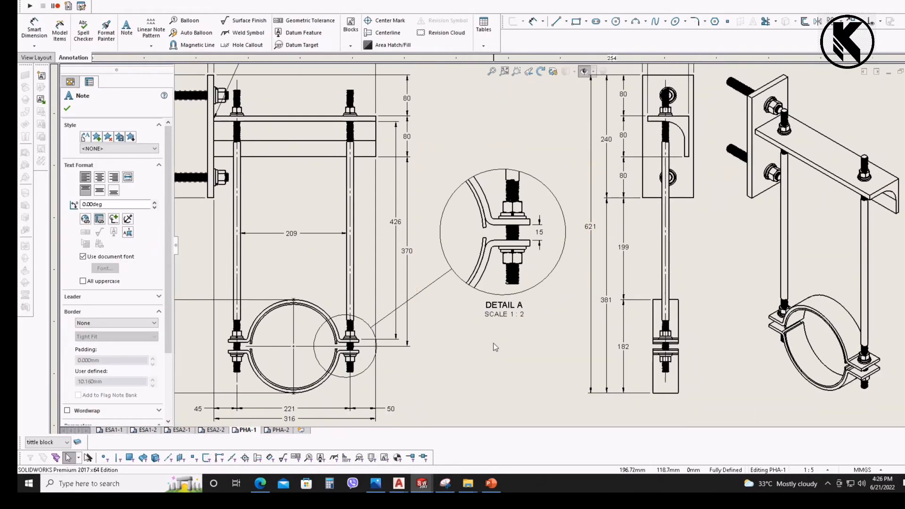
{"action": "scroll", "coordinate": [463, 348], "scroll_direction": "up", "scroll_amount": 2}
{"action": "scroll", "coordinate": [462, 361], "scroll_direction": "down", "scroll_amount": 2}
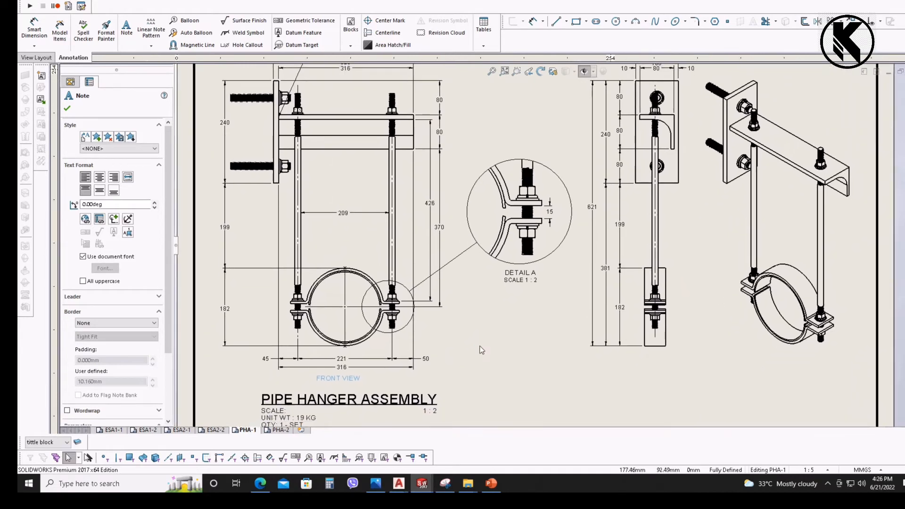
{"action": "scroll", "coordinate": [481, 349], "scroll_direction": "down", "scroll_amount": 4}
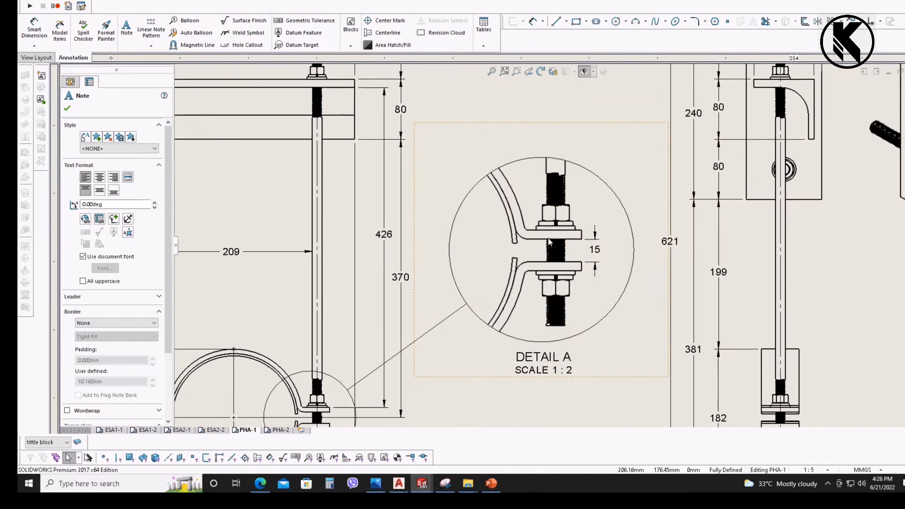
{"action": "scroll", "coordinate": [549, 241], "scroll_direction": "down", "scroll_amount": 3}
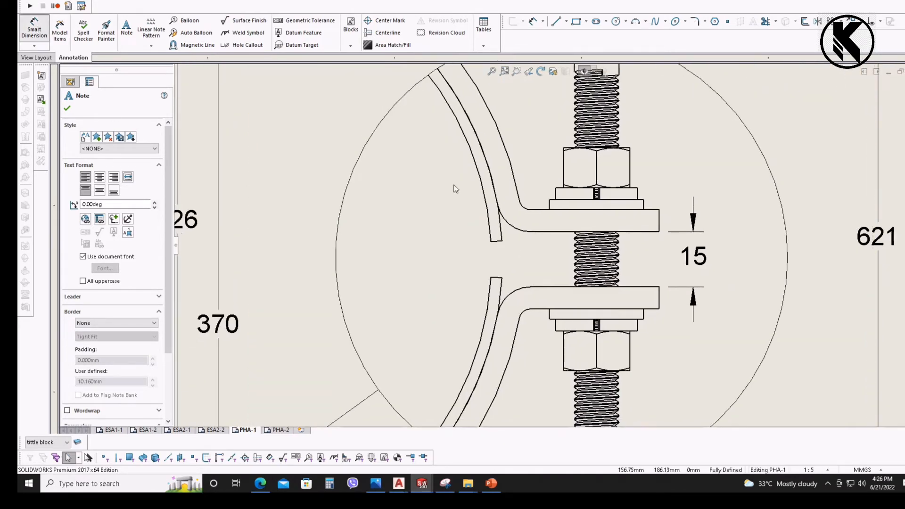
{"action": "scroll", "coordinate": [498, 247], "scroll_direction": "down", "scroll_amount": 3}
{"action": "left_click", "coordinate": [480, 234]}
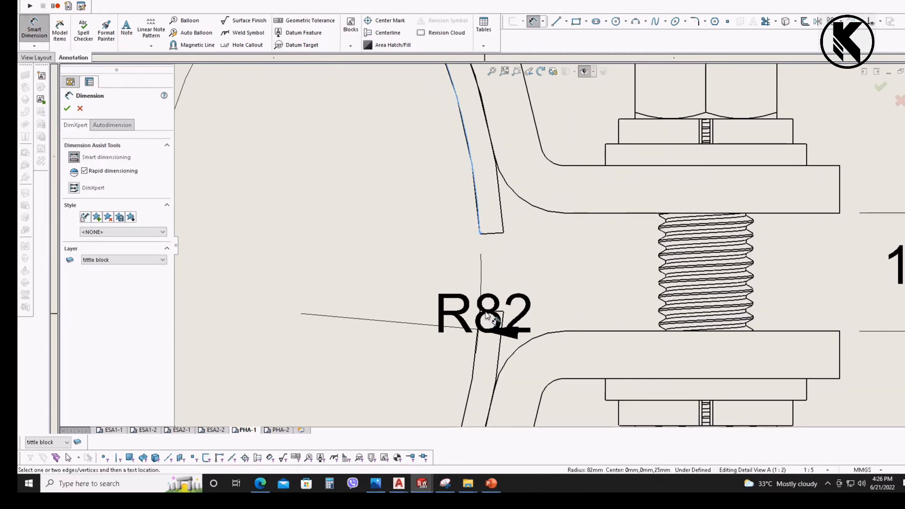
{"action": "key", "text": "Escape"}
{"action": "left_click", "coordinate": [37, 31]}
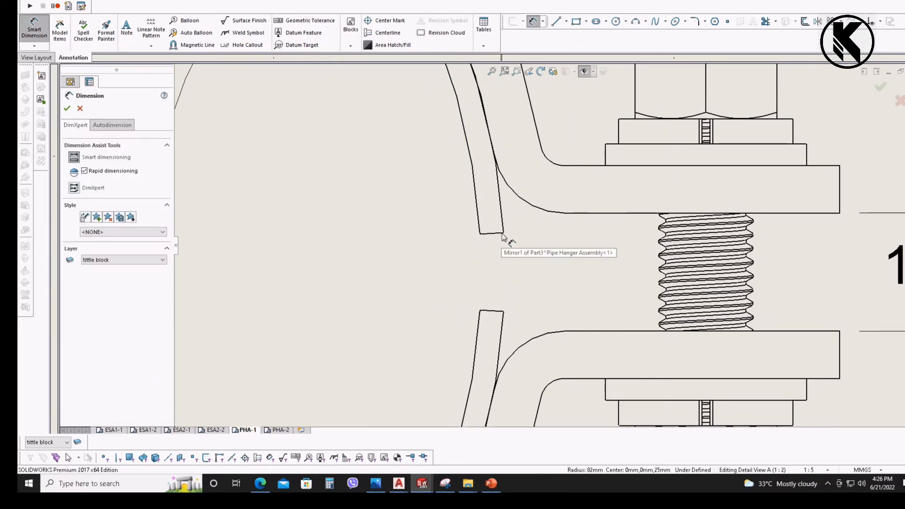
{"action": "left_click", "coordinate": [505, 313]}
{"action": "scroll", "coordinate": [522, 295], "scroll_direction": "up", "scroll_amount": 2}
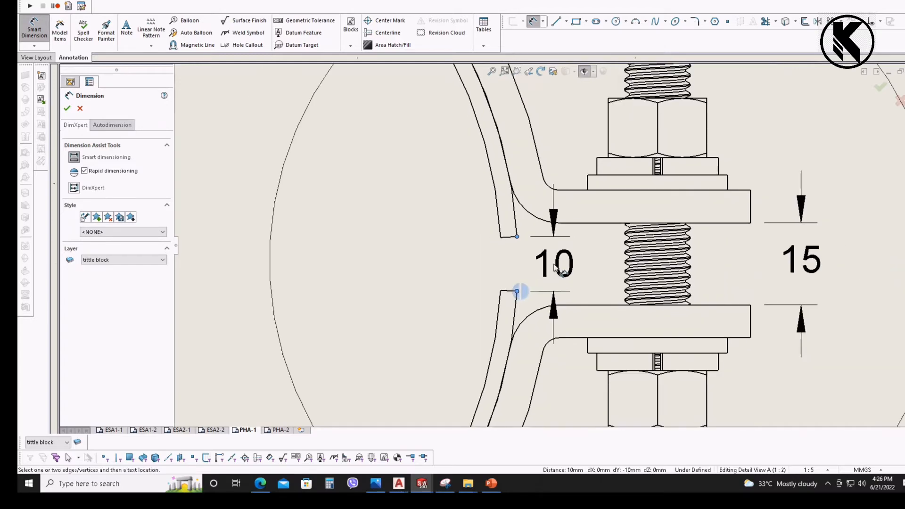
{"action": "left_click", "coordinate": [572, 276]}
{"action": "scroll", "coordinate": [479, 255], "scroll_direction": "up", "scroll_amount": 5}
{"action": "key", "text": "Escape"}
- Copy the FRONT VIEW label to below the side view and change its text to SIDE VIEW
{"action": "scroll", "coordinate": [613, 255], "scroll_direction": "up", "scroll_amount": 3}
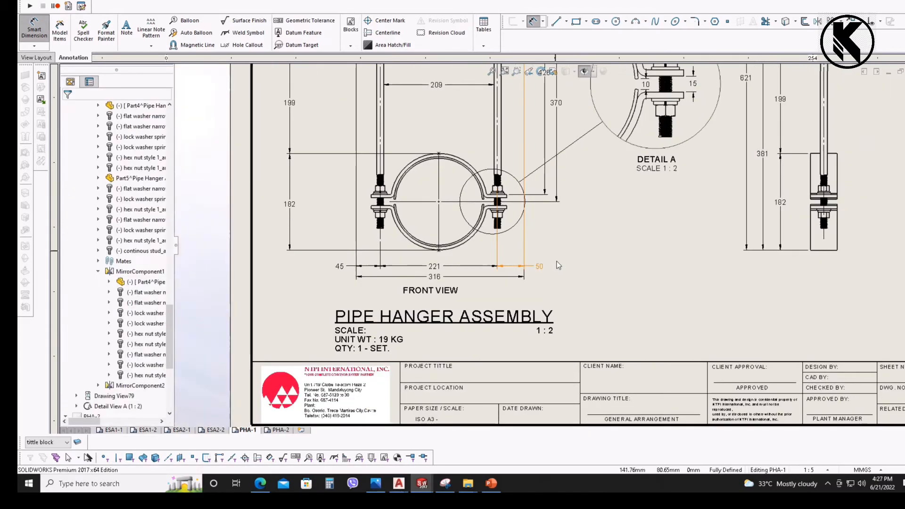
{"action": "left_click_drag", "start_coordinate": [399, 262], "coordinate": [700, 247], "text": "ctrl"}
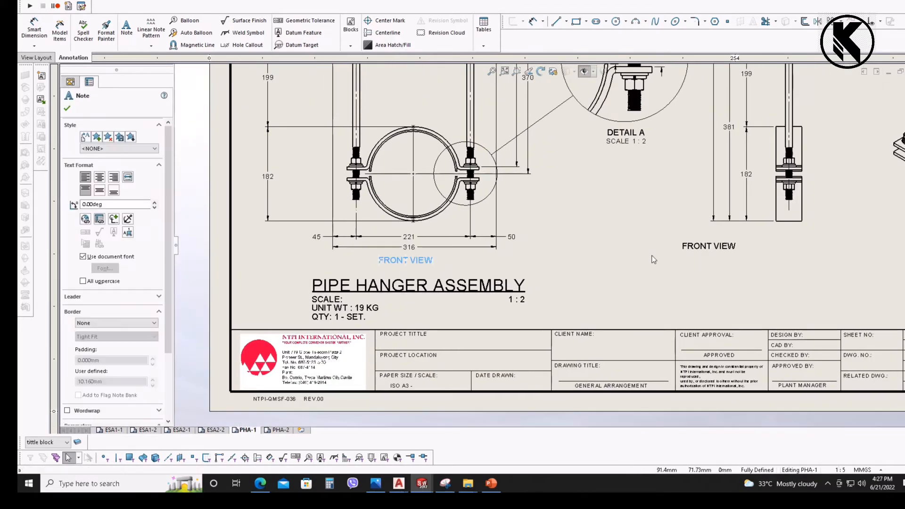
{"action": "middle_click_drag", "start_coordinate": [652, 259], "coordinate": [508, 243]}
{"action": "scroll", "coordinate": [594, 235], "scroll_direction": "down", "scroll_amount": 1}
{"action": "left_click_drag", "start_coordinate": [558, 232], "coordinate": [623, 216]}
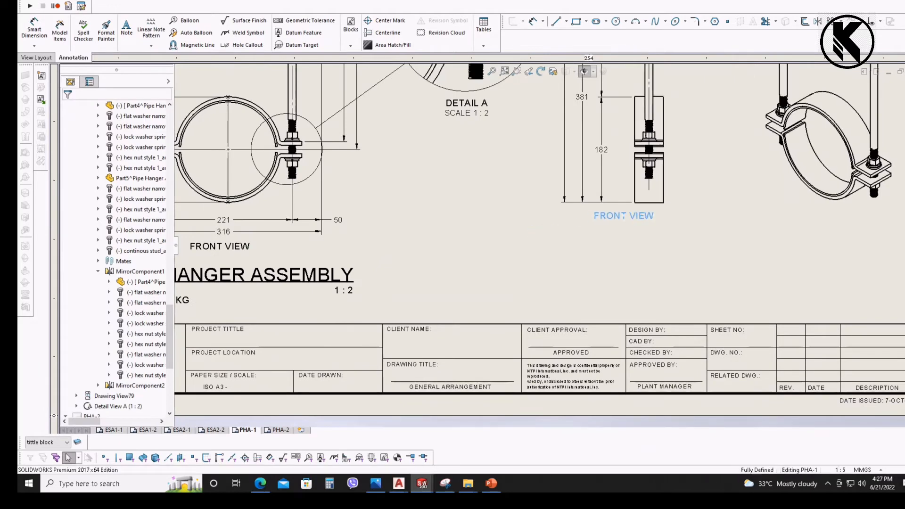
{"action": "double_click", "coordinate": [625, 217]}
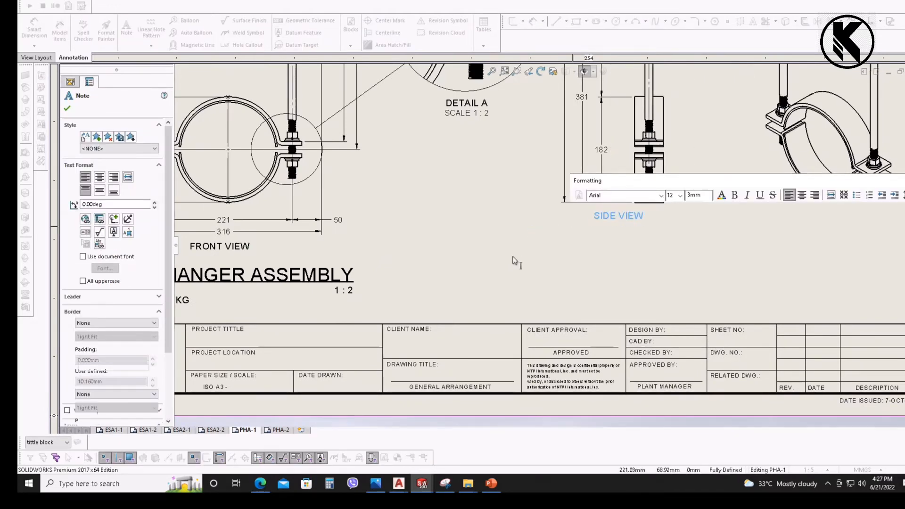
{"action": "left_click", "coordinate": [514, 260]}
- Copy the SIDE VIEW label to below the isometric view and change its text to ISOMETRIC VIEW
{"action": "scroll", "coordinate": [519, 259], "scroll_direction": "up", "scroll_amount": 3}
{"action": "mouse_move", "coordinate": [585, 254]}
{"action": "middle_mouse_down"}
{"action": "mouse_move", "coordinate": [533, 293]}
{"action": "mouse_move", "coordinate": [541, 288]}
{"action": "middle_mouse_up"}
{"action": "scroll", "coordinate": [540, 287], "scroll_direction": "down", "scroll_amount": 1}
{"action": "left_click_drag", "start_coordinate": [651, 268], "coordinate": [670, 269], "text": "ctrl"}
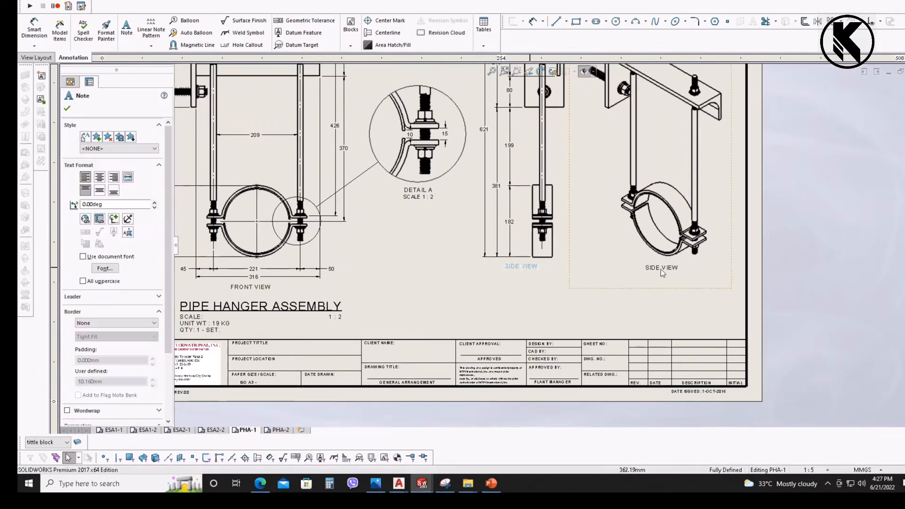
{"action": "scroll", "coordinate": [670, 269], "scroll_direction": "down", "scroll_amount": 2}
{"action": "double_click", "coordinate": [632, 260]}
{"action": "left_click_drag", "start_coordinate": [608, 260], "coordinate": [625, 264]}
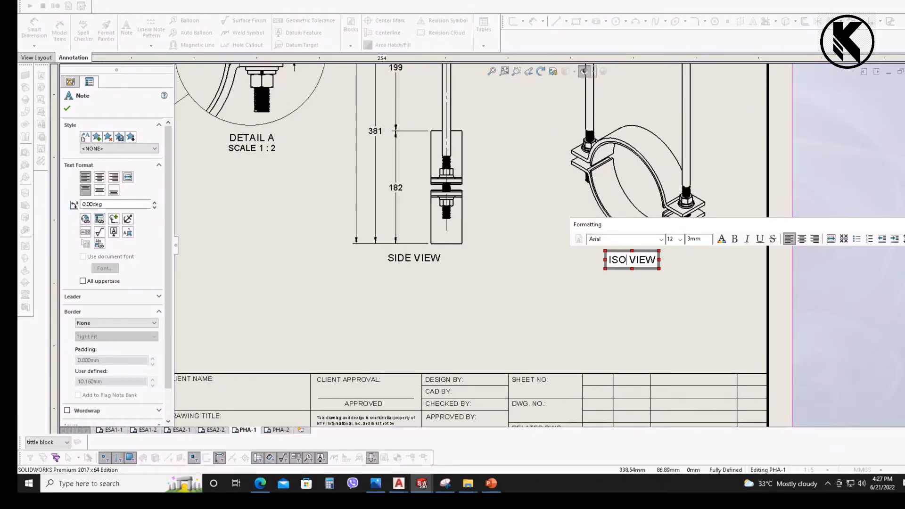
{"action": "left_click", "coordinate": [626, 271]}
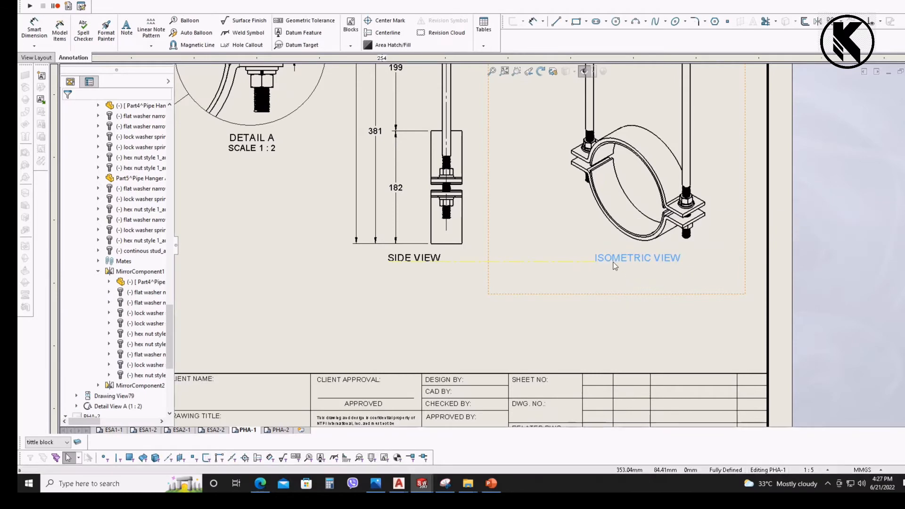
- Set the isometric view's display style to Shaded With Edges
{"action": "scroll", "coordinate": [563, 289], "scroll_direction": "up", "scroll_amount": 3}
{"action": "scroll", "coordinate": [563, 289], "scroll_direction": "down", "scroll_amount": 2}
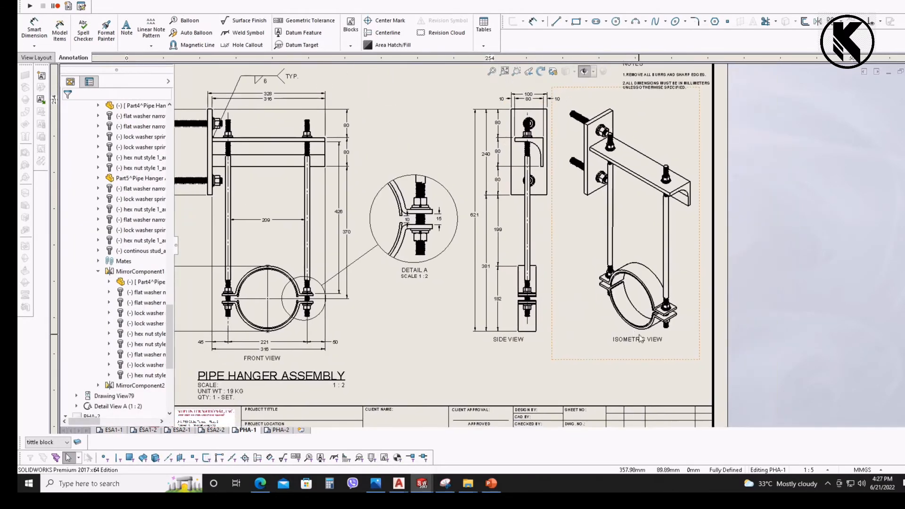
{"action": "middle_click_drag", "start_coordinate": [588, 250], "coordinate": [643, 255]}
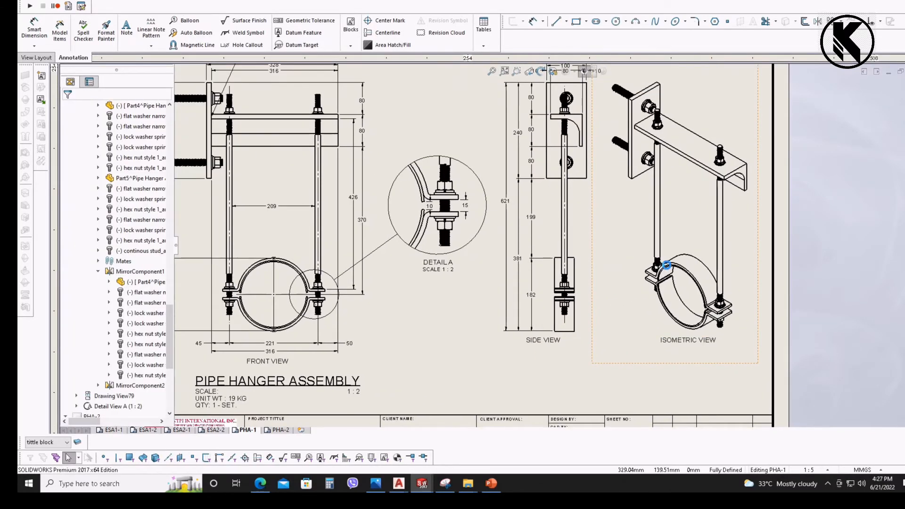
{"action": "scroll", "coordinate": [666, 265], "scroll_direction": "up", "scroll_amount": 1}
{"action": "left_click", "coordinate": [640, 257]}
{"action": "left_click", "coordinate": [117, 258]}
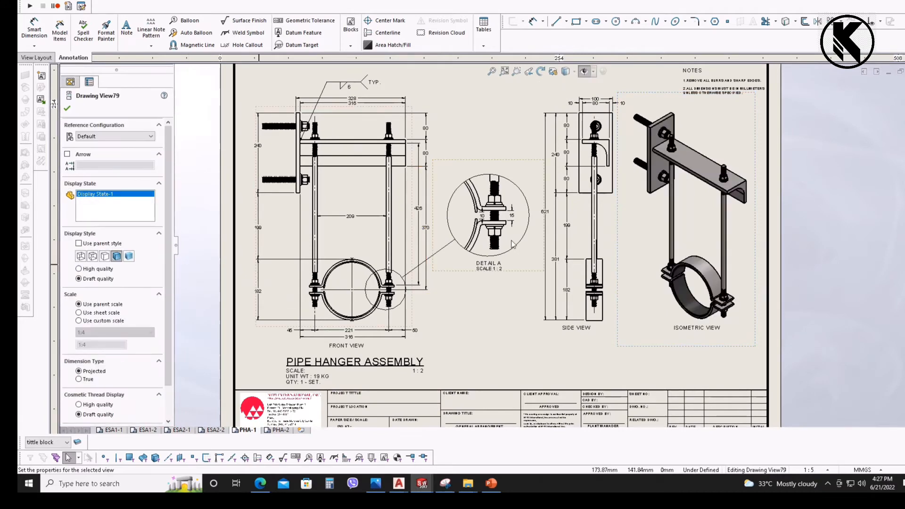
{"action": "middle_click_drag", "start_coordinate": [590, 217], "coordinate": [556, 238]}
{"action": "key", "text": "Escape"}
- Place circular balloons on the back plate and on the C-bar in the isometric view
{"action": "scroll", "coordinate": [612, 238], "scroll_direction": "down", "scroll_amount": 1}
{"action": "middle_click_drag", "start_coordinate": [613, 237], "coordinate": [577, 280]}
{"action": "left_click", "coordinate": [187, 24]}
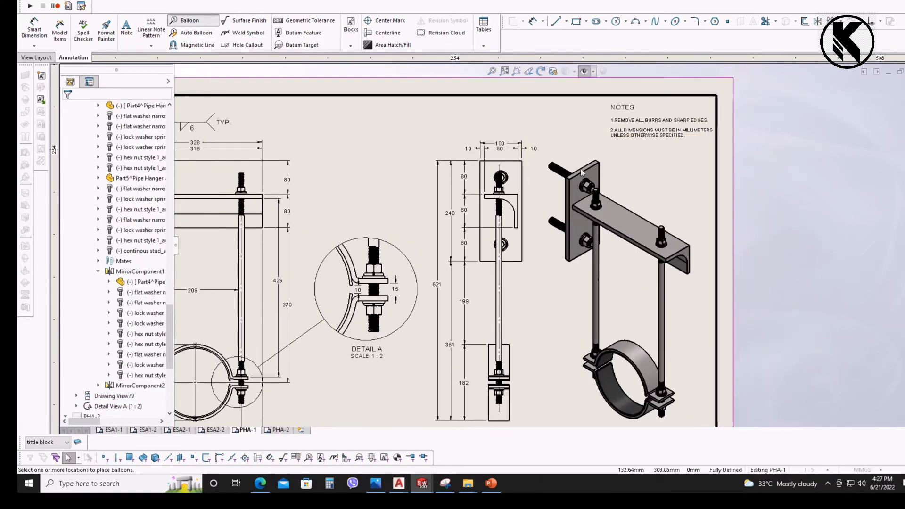
{"action": "scroll", "coordinate": [587, 176], "scroll_direction": "down", "scroll_amount": 4}
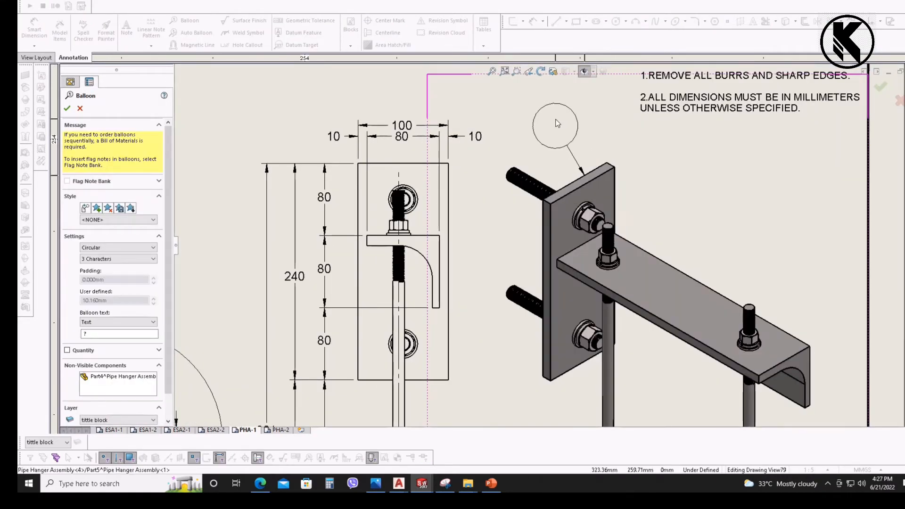
{"action": "left_click", "coordinate": [558, 124]}
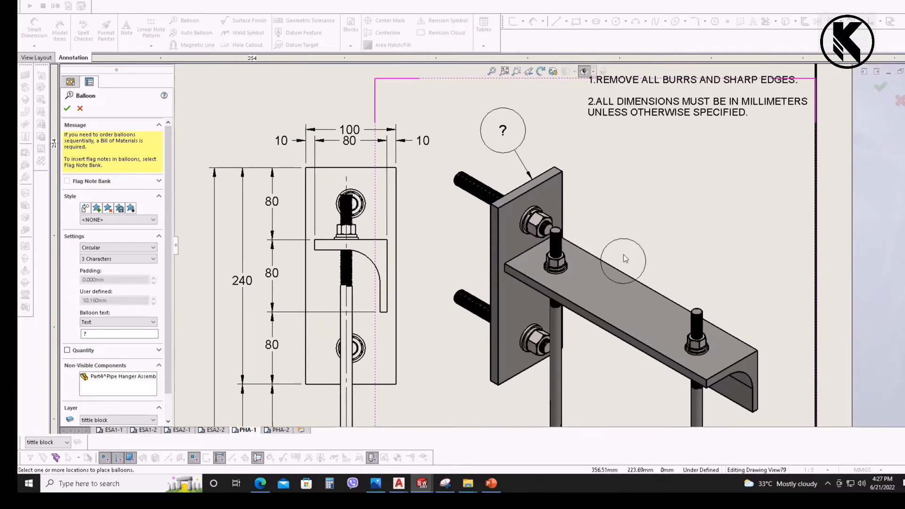
{"action": "left_click", "coordinate": [595, 257]}
{"action": "left_click", "coordinate": [651, 204]}
- Add balloons to the pipe clamp and to its inner liner in the isometric view
{"action": "scroll", "coordinate": [651, 204], "scroll_direction": "up", "scroll_amount": 4}
{"action": "scroll", "coordinate": [627, 203], "scroll_direction": "down", "scroll_amount": 5}
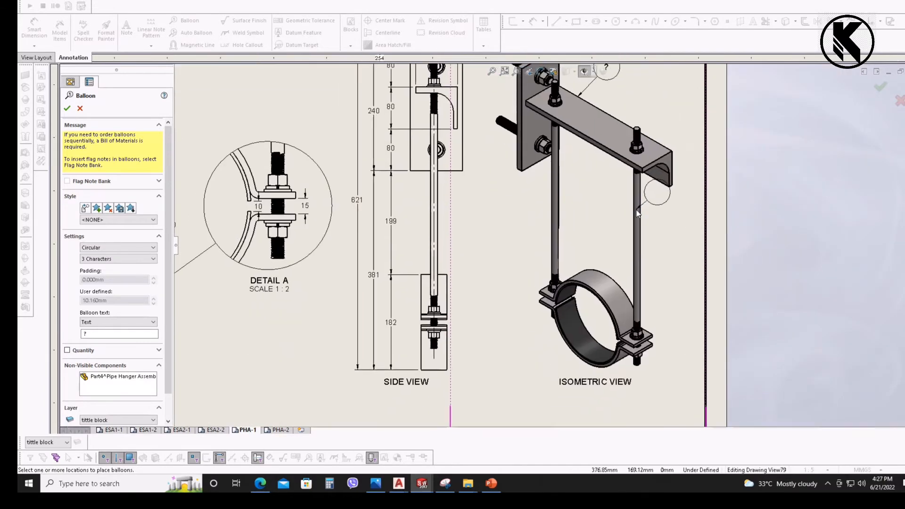
{"action": "scroll", "coordinate": [633, 204], "scroll_direction": "down", "scroll_amount": 1}
{"action": "left_click", "coordinate": [641, 254]}
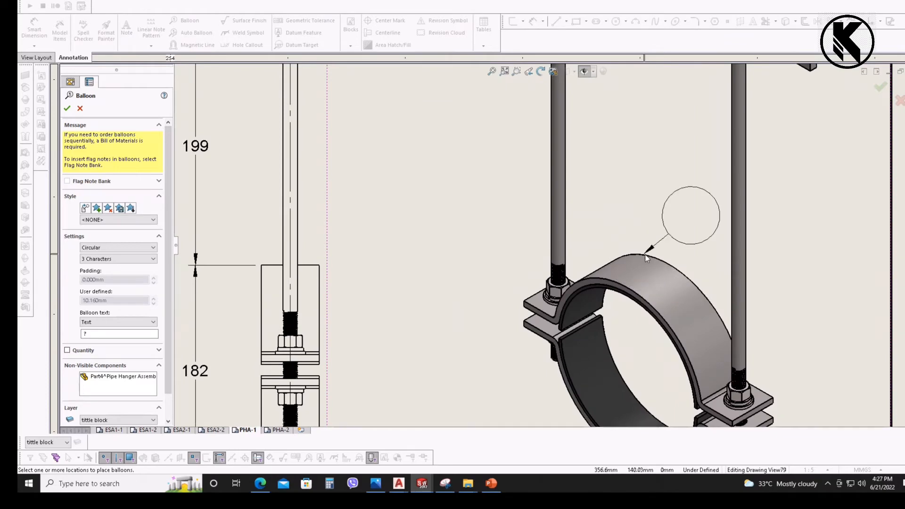
{"action": "left_click", "coordinate": [619, 175]}
{"action": "scroll", "coordinate": [667, 291], "scroll_direction": "up", "scroll_amount": 3}
{"action": "scroll", "coordinate": [667, 296], "scroll_direction": "down", "scroll_amount": 2}
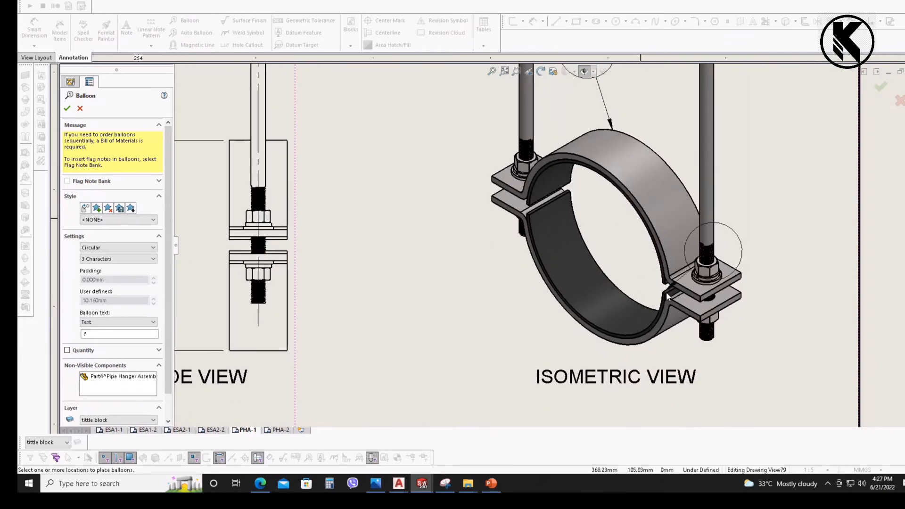
{"action": "scroll", "coordinate": [738, 210], "scroll_direction": "up", "scroll_amount": 2}
{"action": "scroll", "coordinate": [740, 169], "scroll_direction": "down", "scroll_amount": 2}
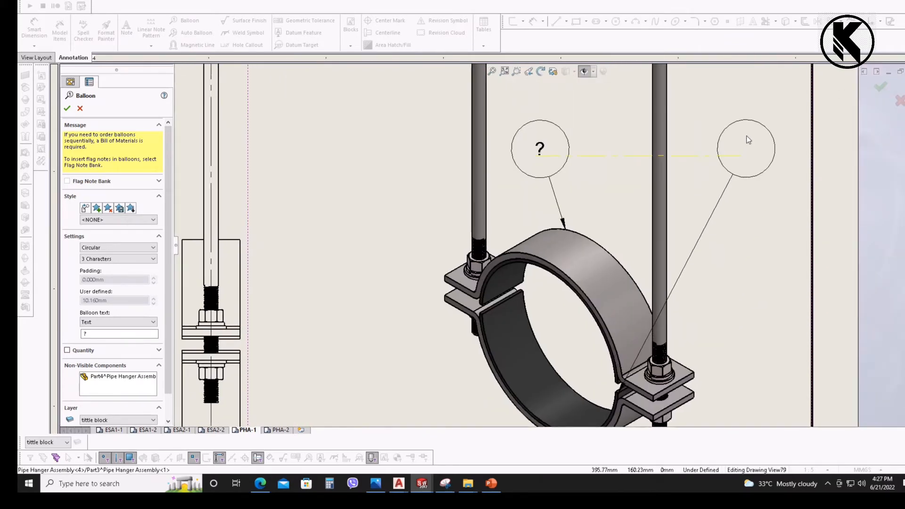
{"action": "key", "text": "Escape"}
- Change the back plate's balloon text to 1 and the C-bar's balloon text to 2
{"action": "scroll", "coordinate": [598, 197], "scroll_direction": "up", "scroll_amount": 5}
{"action": "scroll", "coordinate": [566, 283], "scroll_direction": "down", "scroll_amount": 5}
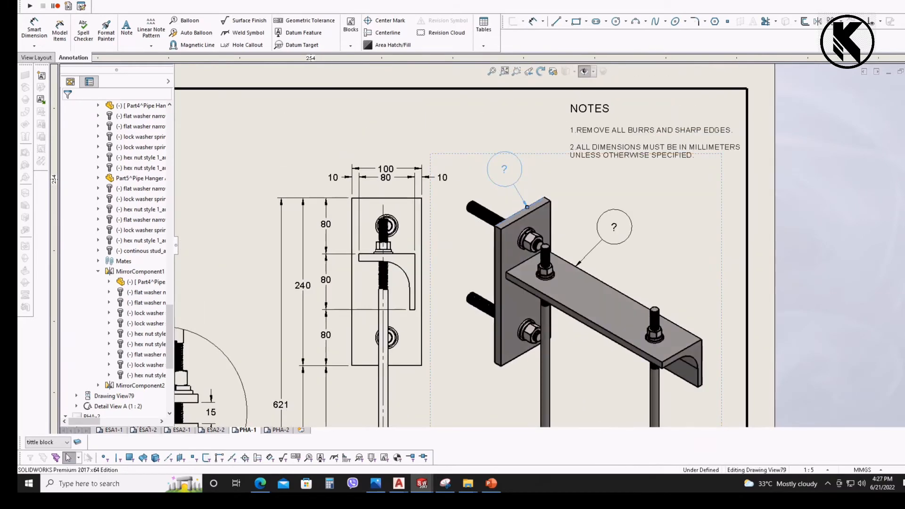
{"action": "left_click", "coordinate": [528, 207]}
{"action": "double_click", "coordinate": [504, 169]}
{"action": "type", "text": "1"}
{"action": "left_click", "coordinate": [575, 266]}
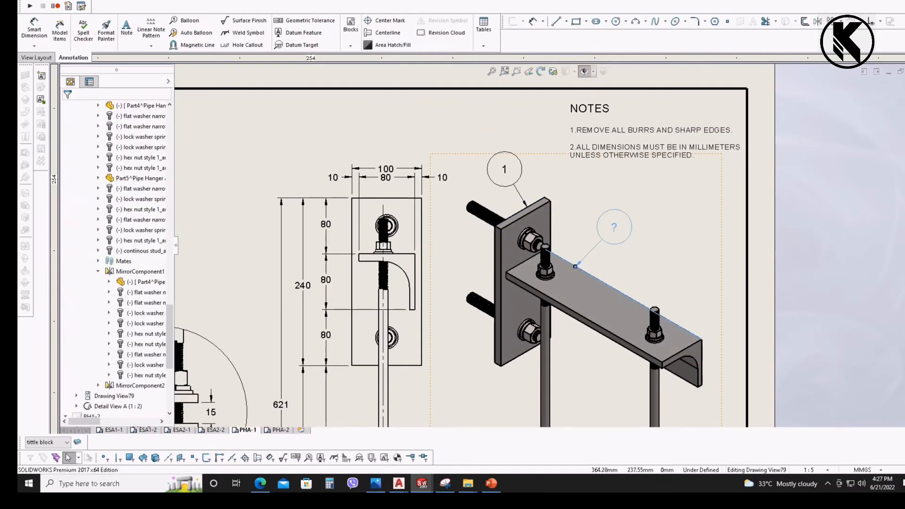
{"action": "double_click", "coordinate": [614, 226]}
{"action": "type", "text": "2"}
{"action": "key", "text": "Escape"}
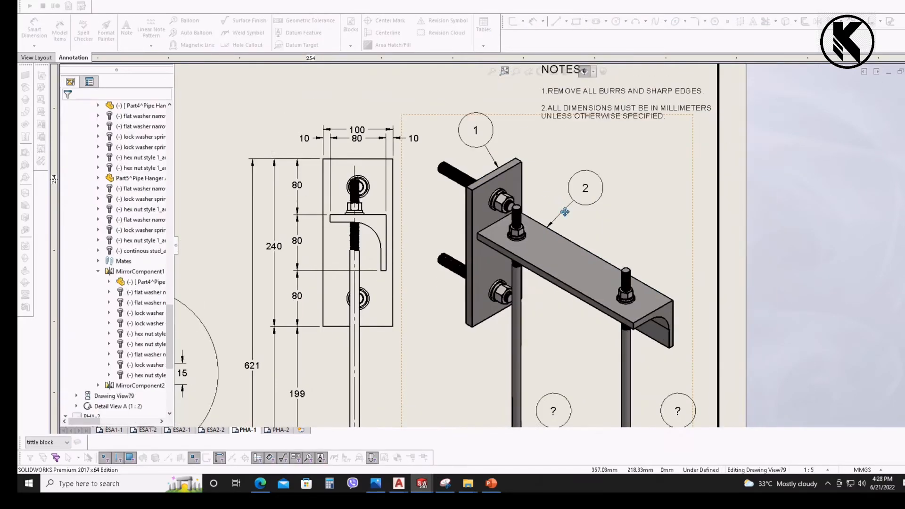
- Change the pipe clamp's balloon text to 3 and the inner liner's balloon text to 4
{"action": "scroll", "coordinate": [543, 272], "scroll_direction": "down", "scroll_amount": 2}
{"action": "left_click", "coordinate": [541, 267]}
{"action": "double_click", "coordinate": [542, 267]}
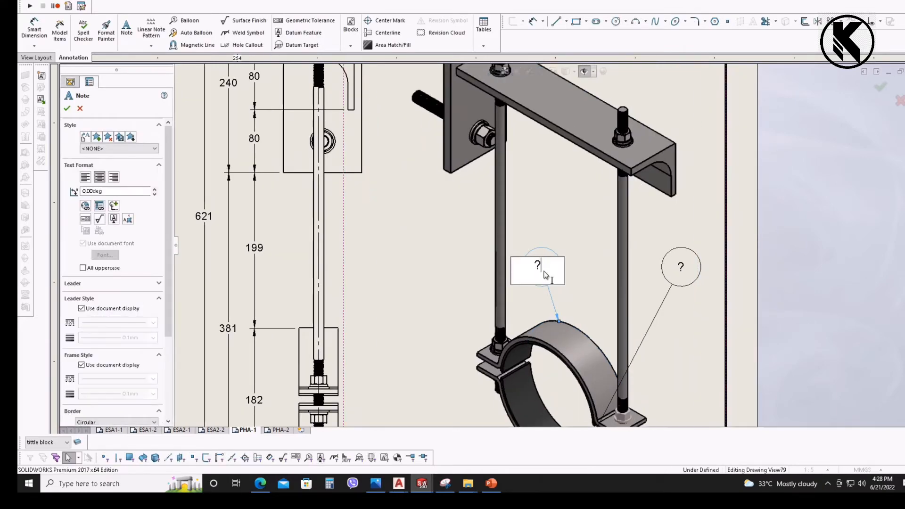
{"action": "type", "text": "3"}
{"action": "key", "text": "Escape"}
{"action": "left_click", "coordinate": [679, 282]}
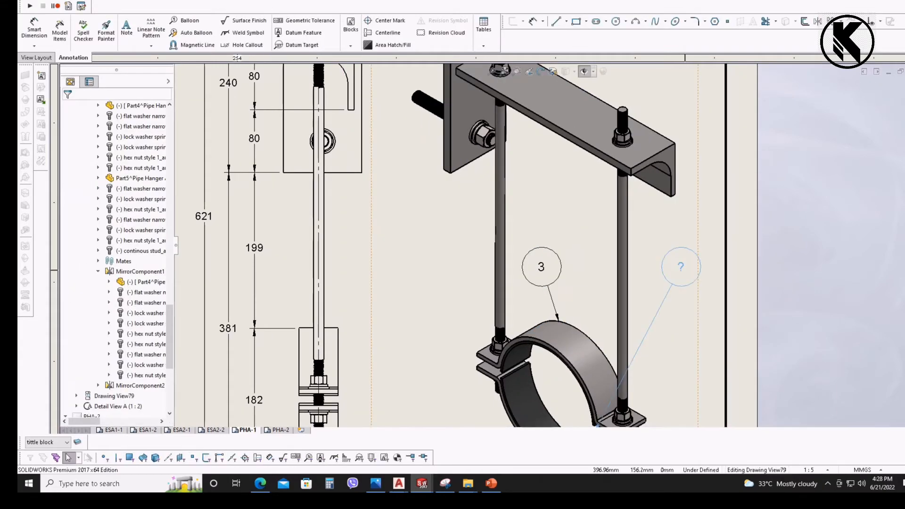
{"action": "double_click", "coordinate": [682, 265]}
{"action": "type", "text": "4"}
{"action": "key", "text": "Escape"}
{"action": "scroll", "coordinate": [532, 228], "scroll_direction": "up", "scroll_amount": 4}
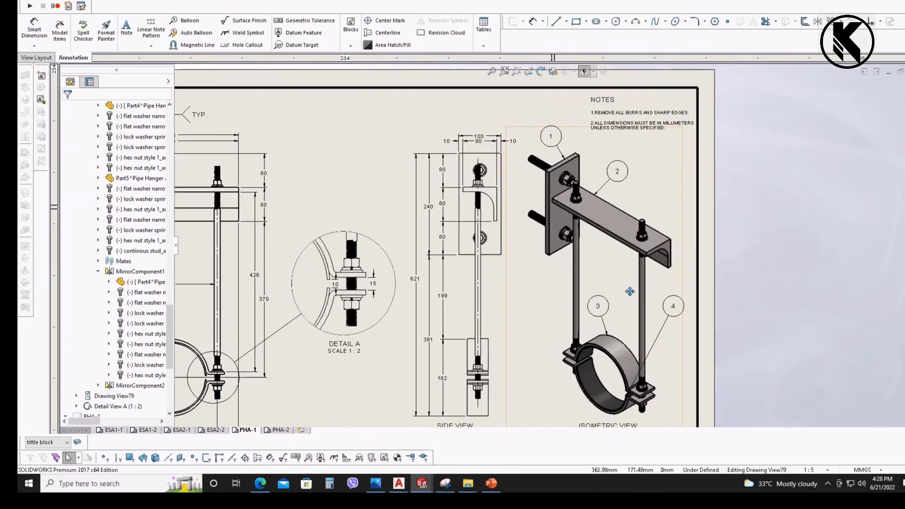
{"action": "scroll", "coordinate": [533, 228], "scroll_direction": "up", "scroll_amount": 2}
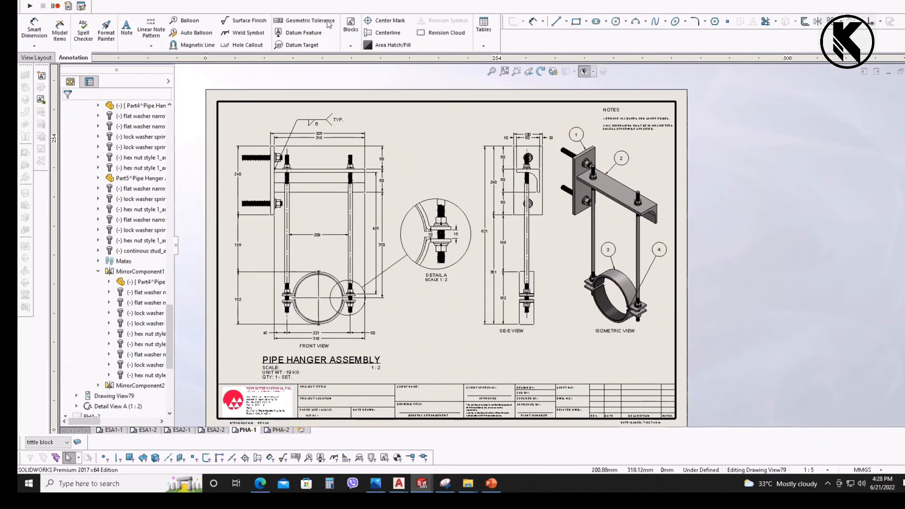
- Copy the material description table from sheet ESA2-1 and return to sheet PHA-1
{"action": "middle_click_drag", "start_coordinate": [564, 236], "coordinate": [584, 202]}
{"action": "scroll", "coordinate": [609, 234], "scroll_direction": "down", "scroll_amount": 2}
{"action": "scroll", "coordinate": [602, 255], "scroll_direction": "down", "scroll_amount": 2}
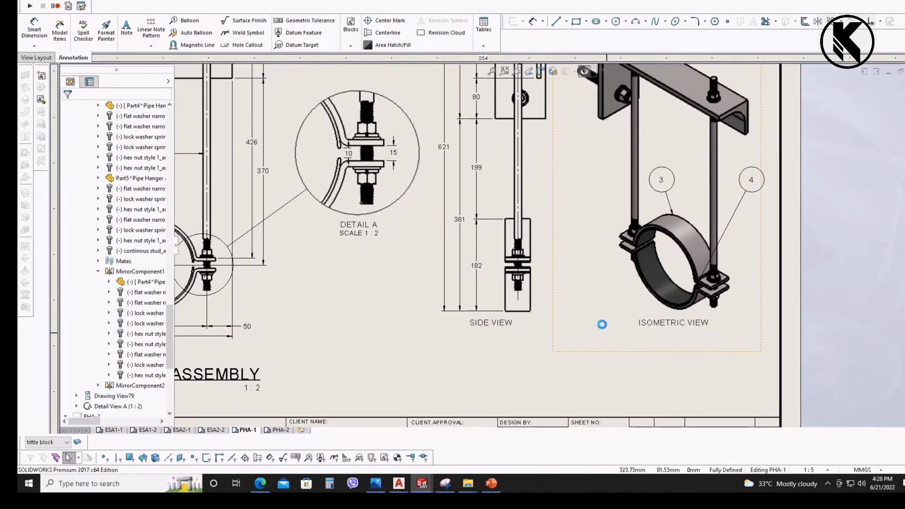
{"action": "scroll", "coordinate": [606, 281], "scroll_direction": "up", "scroll_amount": 1}
{"action": "mouse_move", "coordinate": [595, 282]}
{"action": "middle_mouse_down"}
{"action": "mouse_move", "coordinate": [637, 325]}
{"action": "mouse_move", "coordinate": [560, 361]}
{"action": "mouse_move", "coordinate": [614, 299]}
{"action": "middle_mouse_up"}
{"action": "left_click", "coordinate": [183, 430]}
{"action": "middle_click_drag", "start_coordinate": [583, 349], "coordinate": [333, 267]}
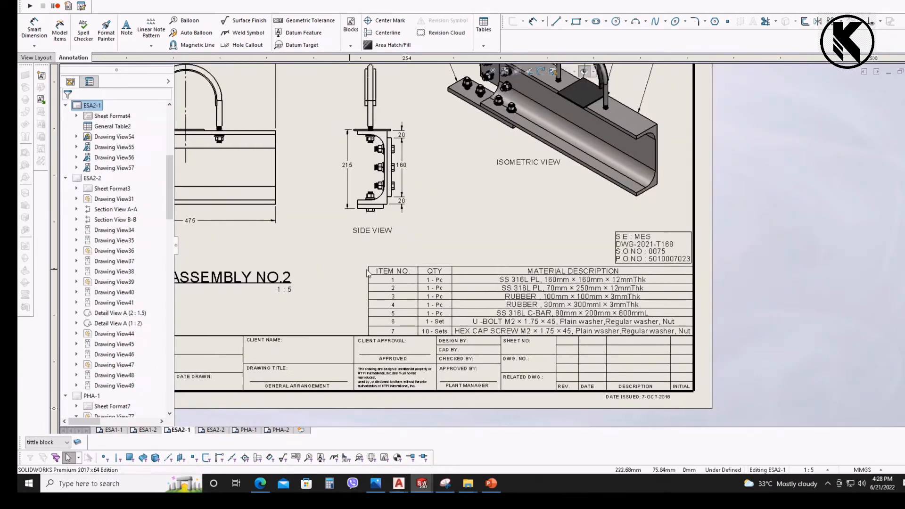
{"action": "scroll", "coordinate": [333, 267], "scroll_direction": "down", "scroll_amount": 1}
{"action": "left_click", "coordinate": [375, 260]}
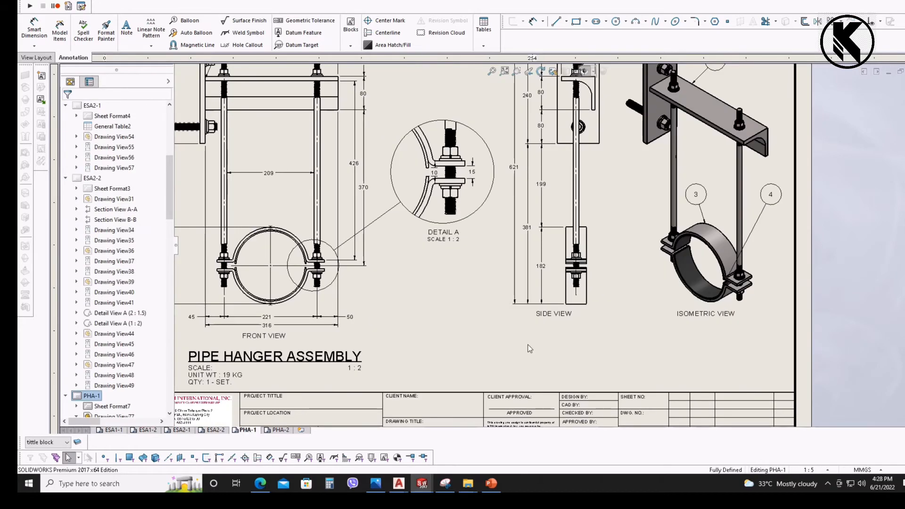
- Try to paste the copied material table onto sheet PHA-1
{"action": "scroll", "coordinate": [421, 292], "scroll_direction": "down", "scroll_amount": 1}
{"action": "key", "text": "ctrl+v"}
{"action": "key", "text": "Return"}
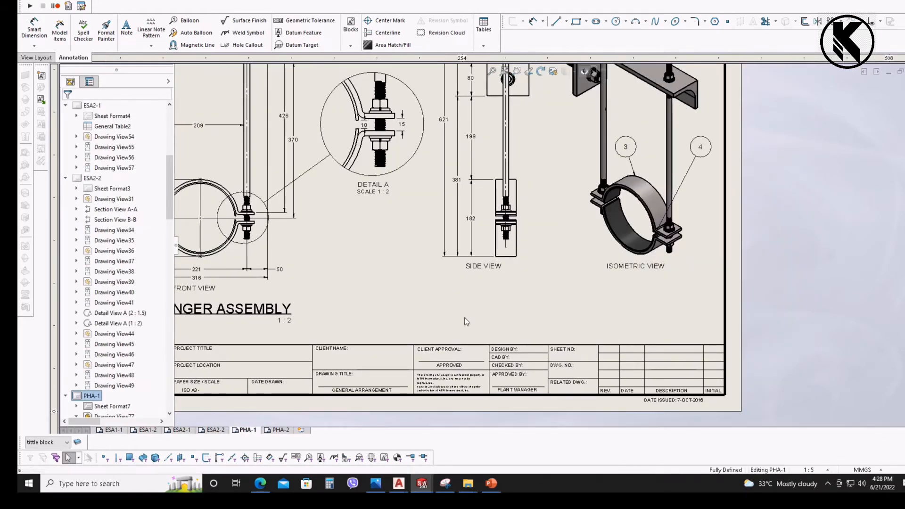
{"action": "key", "text": "ctrl+v"}
{"action": "key", "text": "Return"}
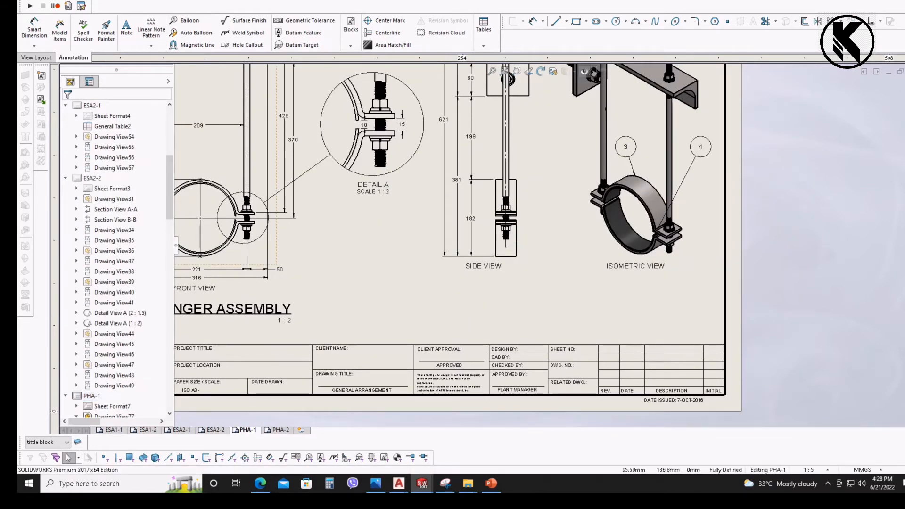
- Open the STD.SLDDRW drawing without its auto-saved version and paste the material table onto Sheet2
{"action": "left_click", "coordinate": [107, 1]}
{"action": "mouse_move", "coordinate": [133, 29]}
{"action": "left_click", "coordinate": [242, 199]}
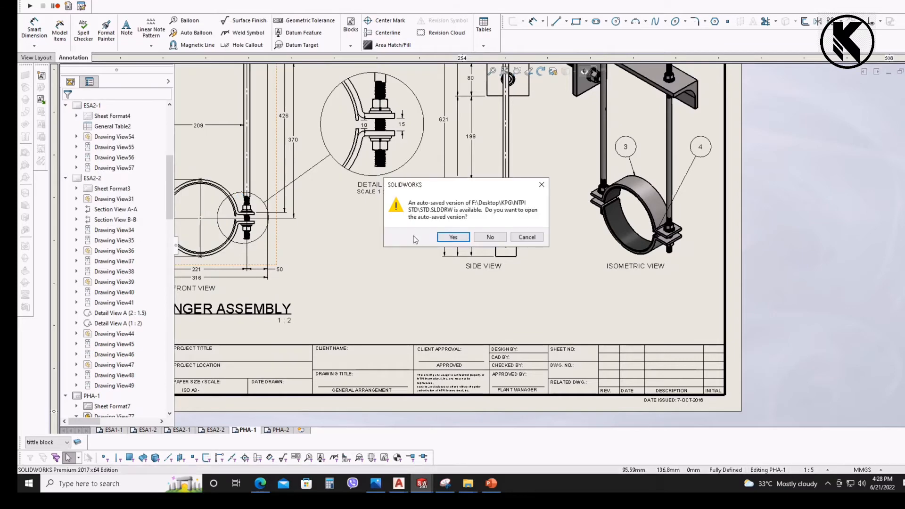
{"action": "left_click", "coordinate": [485, 240]}
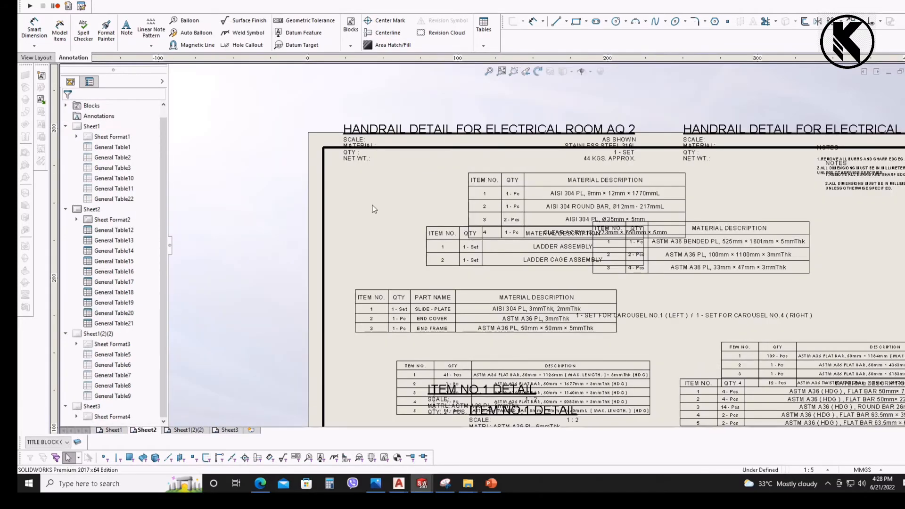
{"action": "left_click", "coordinate": [372, 206]}
{"action": "left_click", "coordinate": [358, 236]}
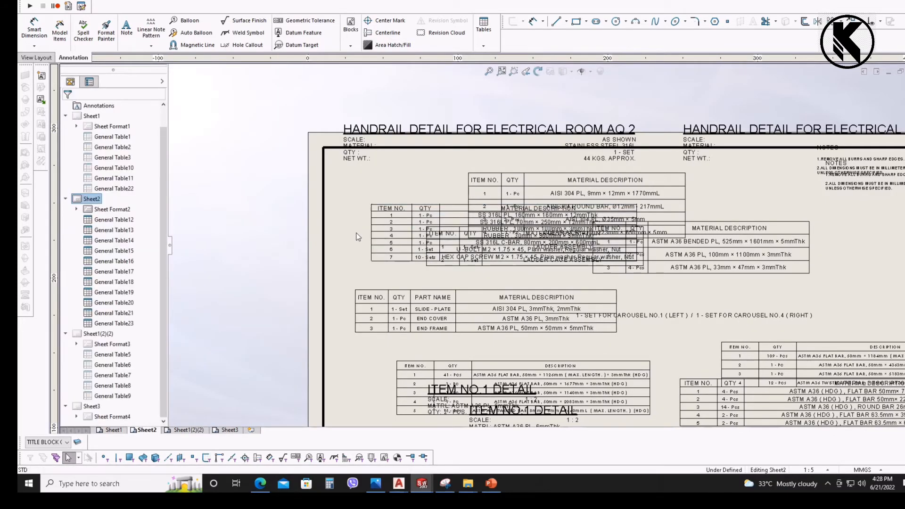
- Switch back to the pipe hanger drawing and paste the material table below the side and isometric views on PHA-1
{"action": "key", "text": "ctrl+Tab"}
{"action": "middle_click_drag", "start_coordinate": [350, 226], "coordinate": [337, 186]}
{"action": "left_click", "coordinate": [378, 248]}
{"action": "key", "text": "ctrl+v"}
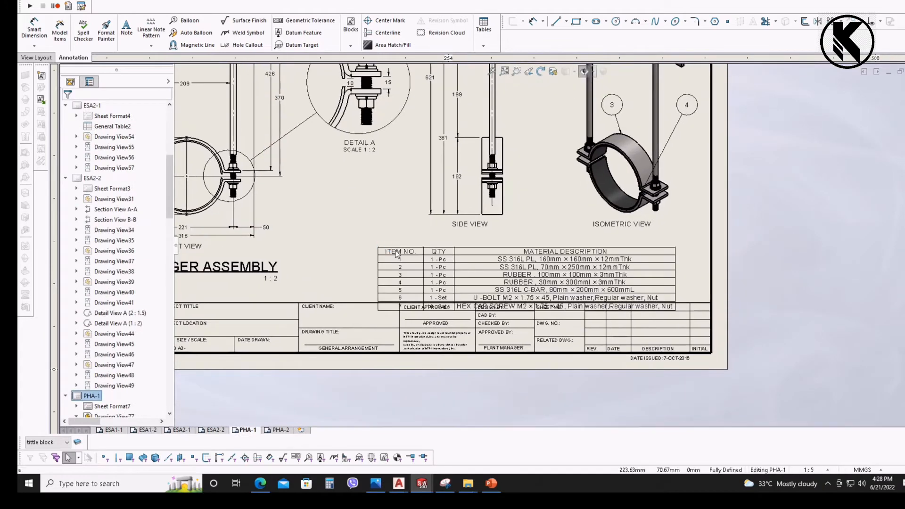
- Move the material table so it sits directly on the title block's upper edge, below the side and isometric views
{"action": "scroll", "coordinate": [358, 228], "scroll_direction": "down", "scroll_amount": 1}
{"action": "left_click_drag", "start_coordinate": [375, 241], "coordinate": [335, 215]}
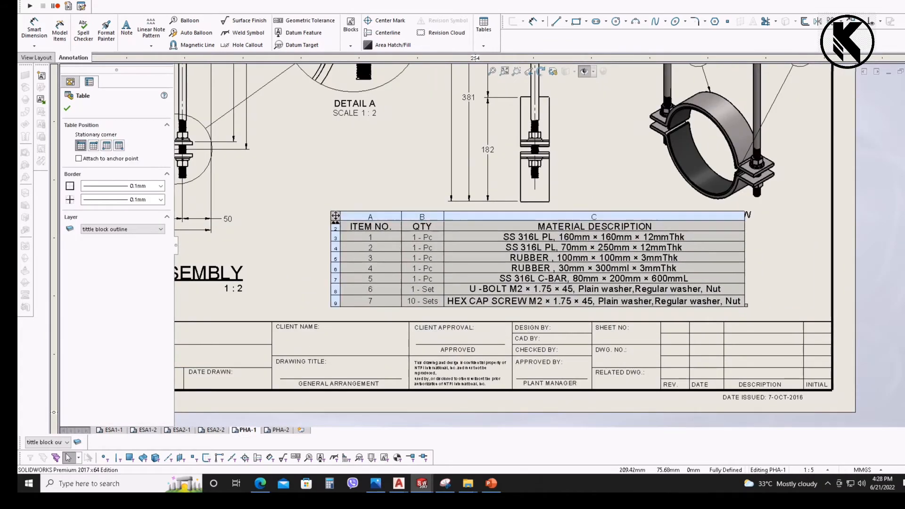
{"action": "scroll", "coordinate": [404, 192], "scroll_direction": "up", "scroll_amount": 3}
{"action": "scroll", "coordinate": [415, 191], "scroll_direction": "down", "scroll_amount": 3}
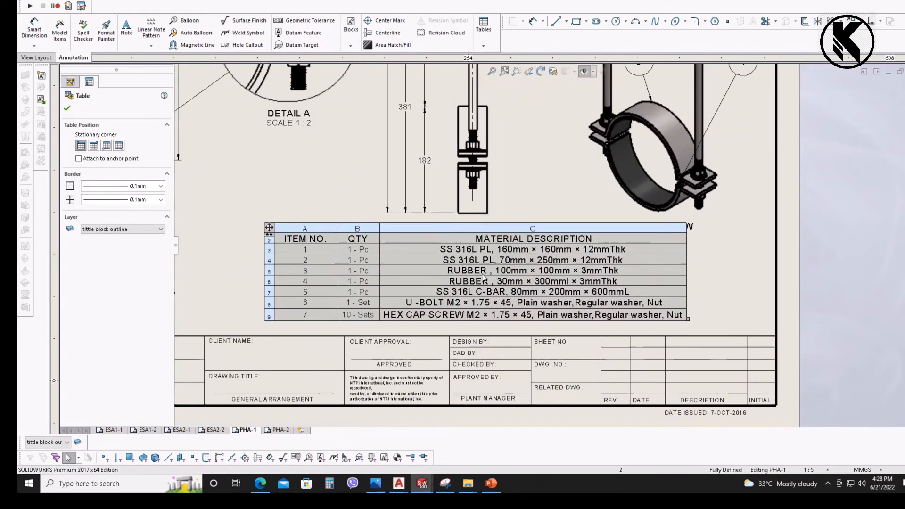
{"action": "scroll", "coordinate": [423, 189], "scroll_direction": "down", "scroll_amount": 1}
{"action": "left_click_drag", "start_coordinate": [259, 193], "coordinate": [304, 208]}
- Check item 1's sizes on sheet PHA-2 and change its table description on PHA-1 to SS 316L PL, 100mm × 240mm × 12mmThk
{"action": "left_click", "coordinate": [280, 430]}
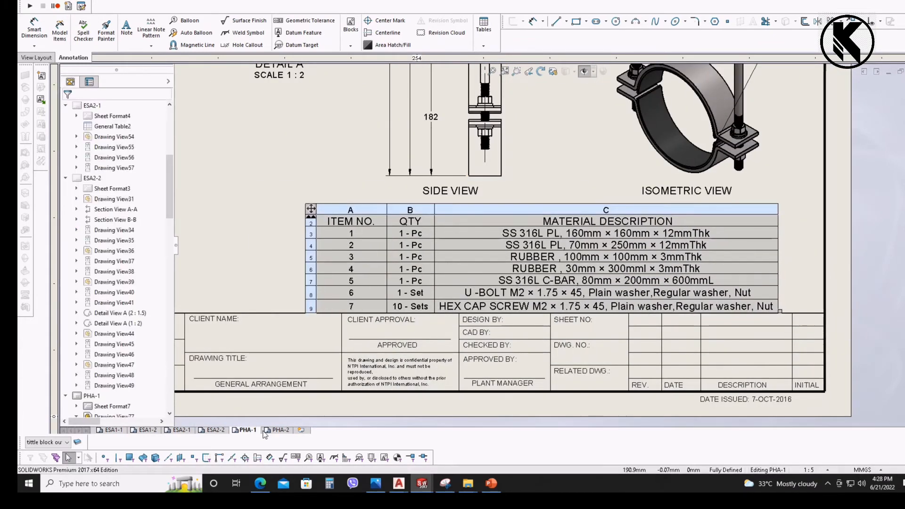
{"action": "scroll", "coordinate": [423, 178], "scroll_direction": "down", "scroll_amount": 4}
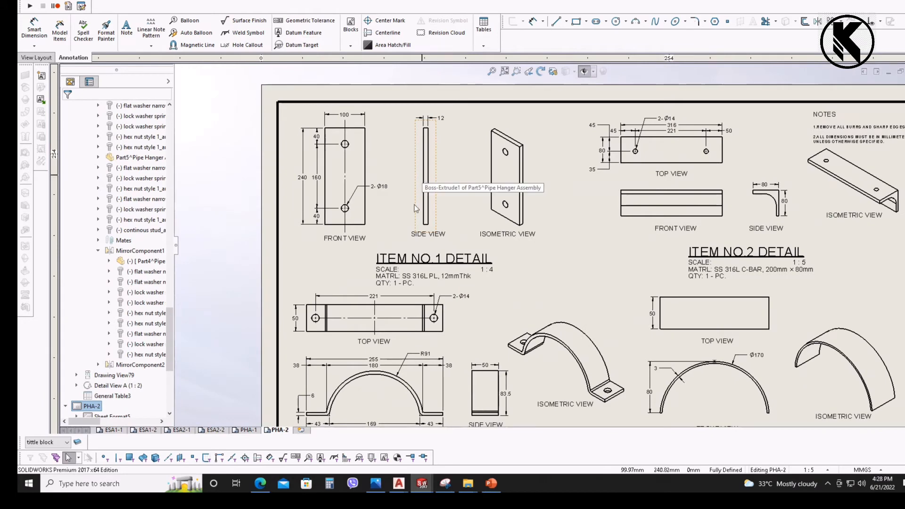
{"action": "scroll", "coordinate": [415, 208], "scroll_direction": "up", "scroll_amount": 4}
{"action": "left_click", "coordinate": [245, 430]}
{"action": "scroll", "coordinate": [518, 204], "scroll_direction": "down", "scroll_amount": 5}
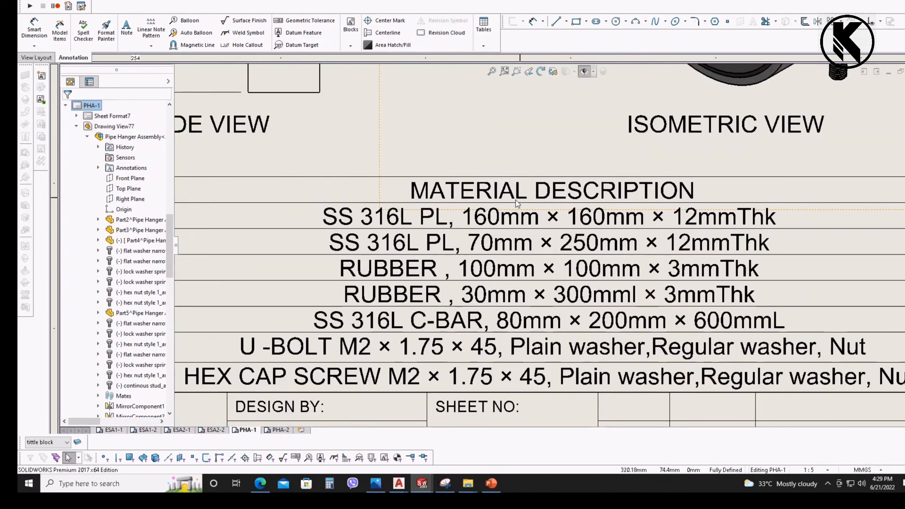
{"action": "scroll", "coordinate": [518, 203], "scroll_direction": "down", "scroll_amount": 2}
{"action": "double_click", "coordinate": [495, 227]}
{"action": "left_click_drag", "start_coordinate": [497, 229], "coordinate": [471, 230]}
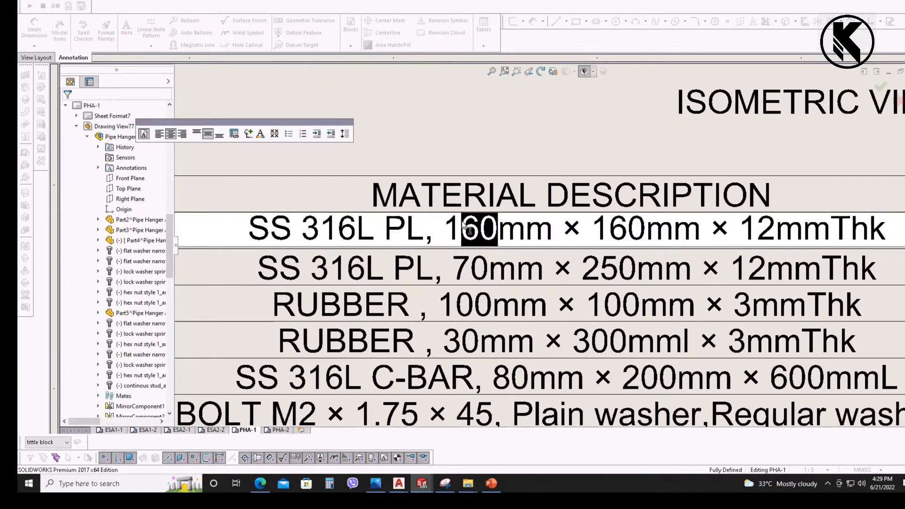
{"action": "type", "text": "00mm × "}
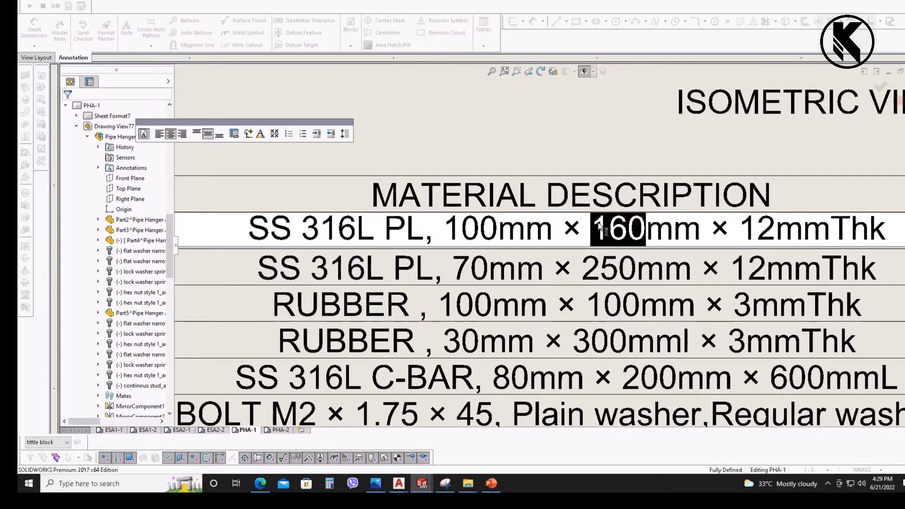
{"action": "type", "text": "240"}
{"action": "scroll", "coordinate": [566, 189], "scroll_direction": "up", "scroll_amount": 5}
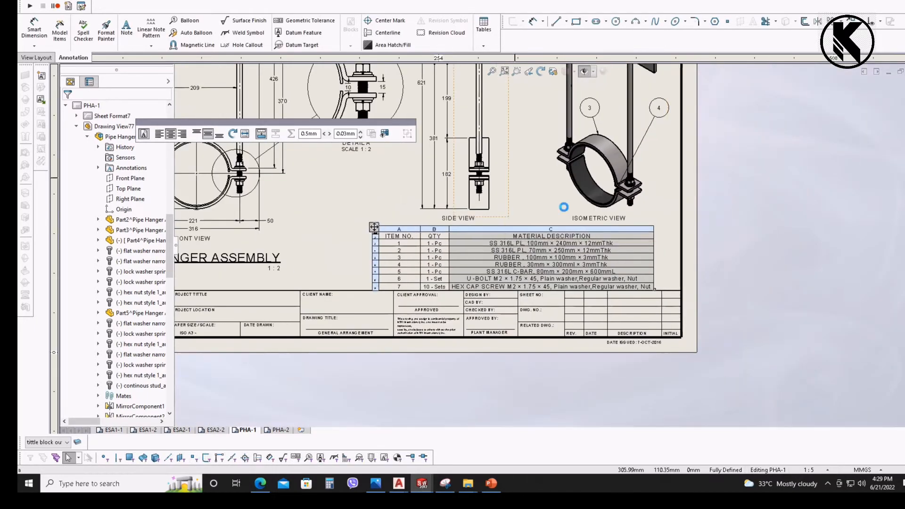
{"action": "left_click", "coordinate": [564, 207]}
- Check item 2's detail on PHA-2 and copy item 5's description, SS 316L C-BAR, 80mm × 200mm × 600mmL, into item 2 of the PHA-1 table
{"action": "scroll", "coordinate": [564, 208], "scroll_direction": "down", "scroll_amount": 2}
{"action": "middle_click_drag", "start_coordinate": [590, 259], "coordinate": [612, 246]}
{"action": "left_click", "coordinate": [280, 430]}
{"action": "middle_click_drag", "start_coordinate": [441, 163], "coordinate": [395, 191]}
{"action": "scroll", "coordinate": [598, 132], "scroll_direction": "down", "scroll_amount": 1}
{"action": "middle_click_drag", "start_coordinate": [563, 128], "coordinate": [515, 140]}
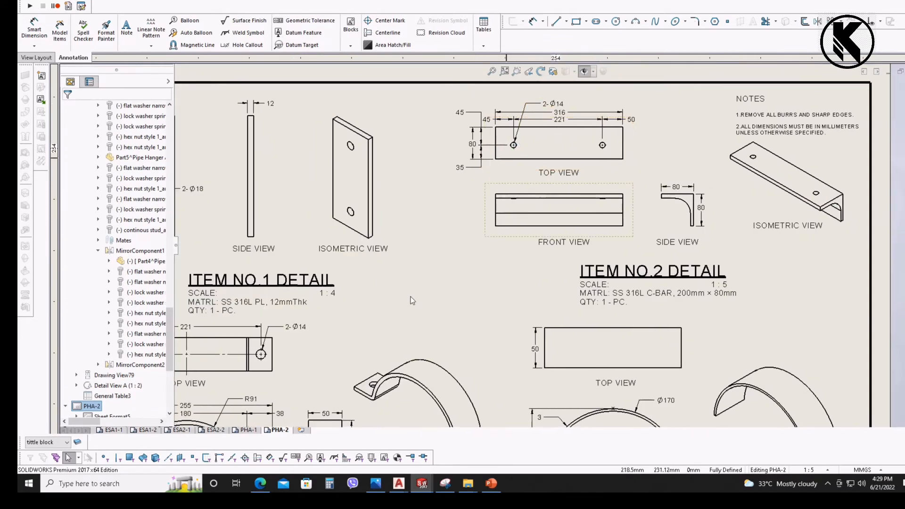
{"action": "left_click", "coordinate": [249, 430]}
{"action": "scroll", "coordinate": [698, 386], "scroll_direction": "down", "scroll_amount": 3}
{"action": "left_click", "coordinate": [577, 273]}
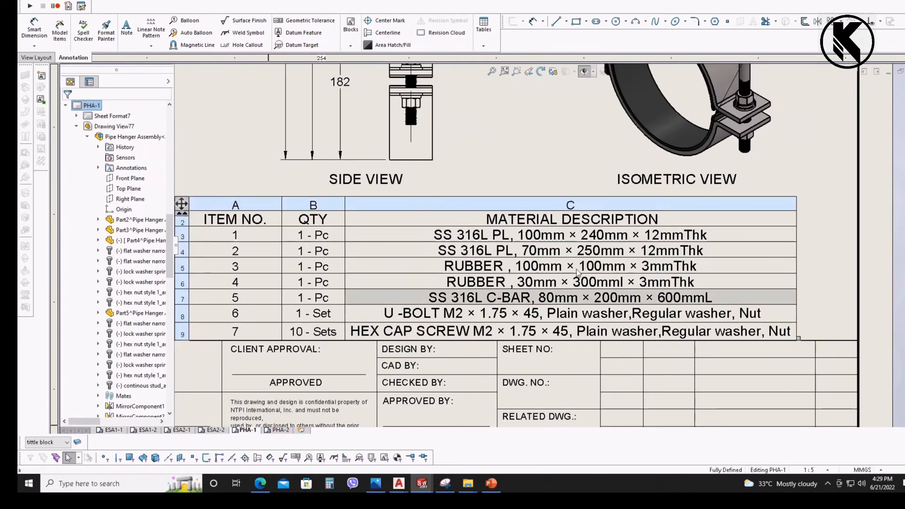
{"action": "left_click", "coordinate": [551, 254]}
{"action": "type", "text": "SS 316L C-BAR, 80mm × 200mm × 600mmL"}
{"action": "left_click", "coordinate": [551, 380]}
- Check item 2's length on sheet PHA-2 and set the length in its PHA-1 table description to 316mmL
{"action": "left_click", "coordinate": [279, 431]}
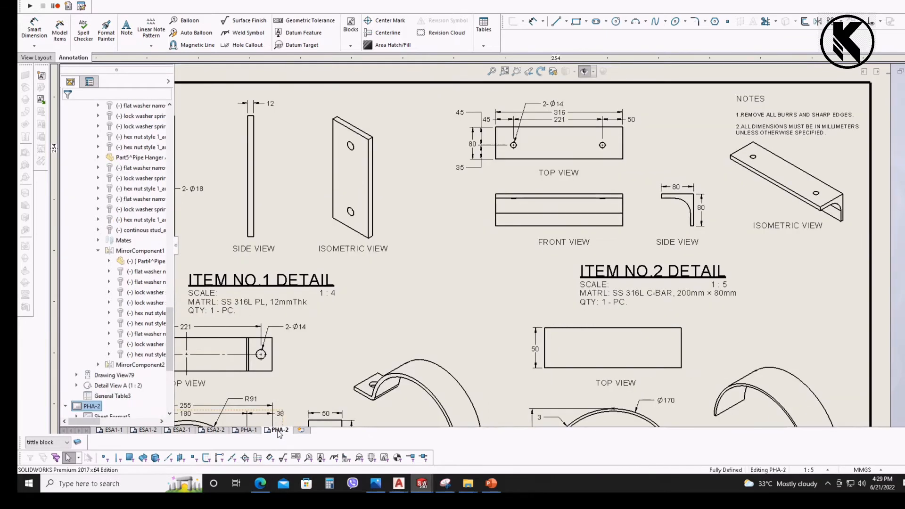
{"action": "left_click", "coordinate": [249, 430]}
{"action": "scroll", "coordinate": [636, 256], "scroll_direction": "down", "scroll_amount": 3}
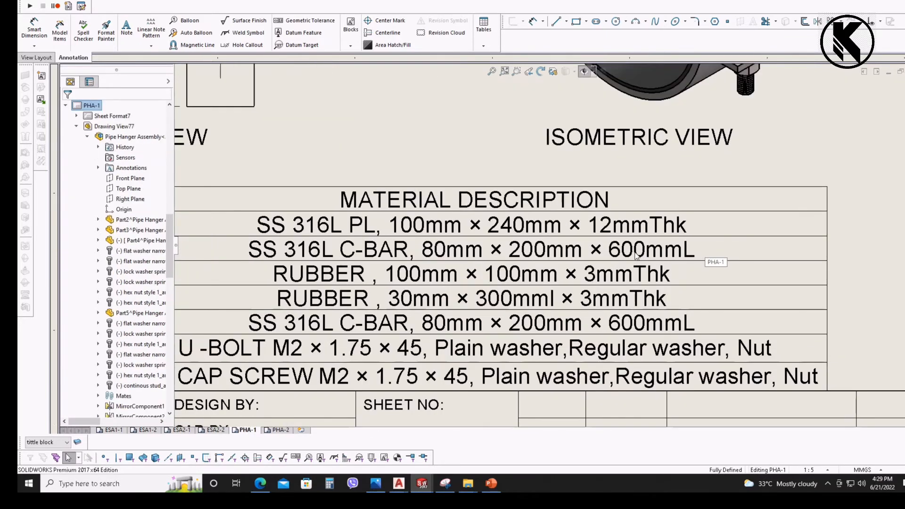
{"action": "left_click", "coordinate": [635, 256]}
{"action": "double_click", "coordinate": [645, 245]}
{"action": "left_click_drag", "start_coordinate": [645, 248], "coordinate": [609, 248]}
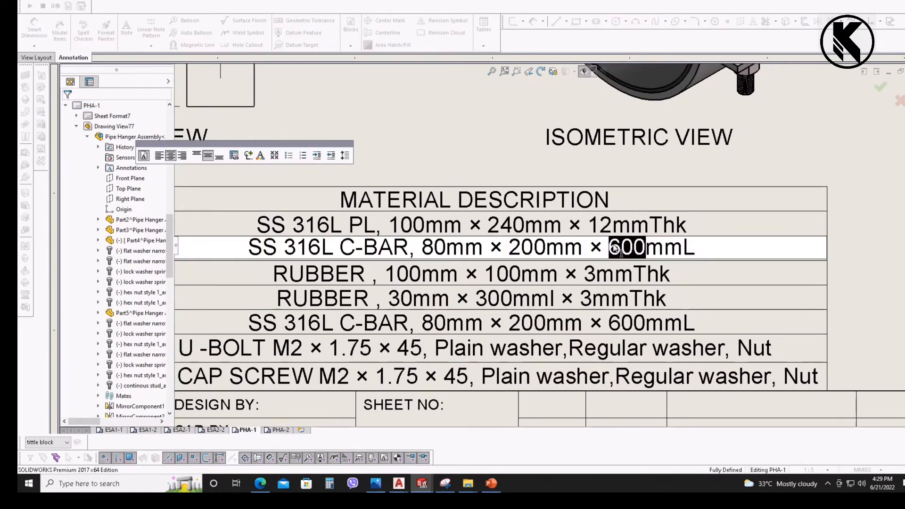
{"action": "type", "text": "316"}
{"action": "left_click", "coordinate": [804, 148]}
{"action": "scroll", "coordinate": [462, 318], "scroll_direction": "up", "scroll_amount": 5}
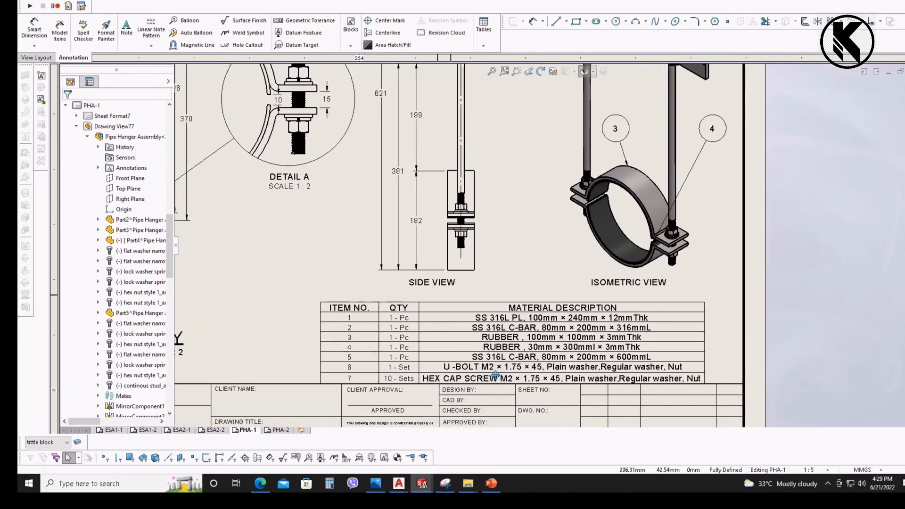
- Copy item 1's material description into item 3 and insert BENDED before PL in the copied text
{"action": "scroll", "coordinate": [489, 371], "scroll_direction": "down", "scroll_amount": 3}
{"action": "left_click", "coordinate": [510, 280]}
{"action": "key", "text": "ctrl+c"}
{"action": "left_click", "coordinate": [535, 319]}
{"action": "key", "text": "ctrl+v"}
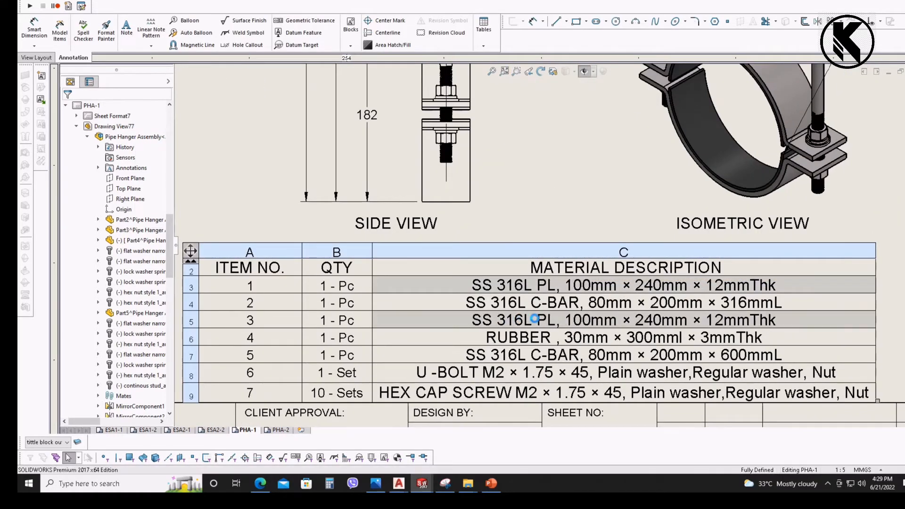
{"action": "double_click", "coordinate": [535, 318]}
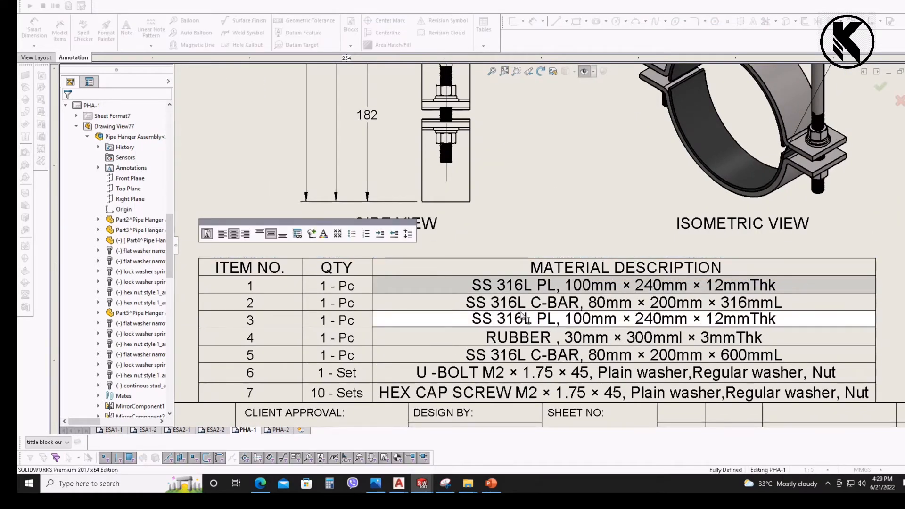
{"action": "type", "text": "BENDED"}
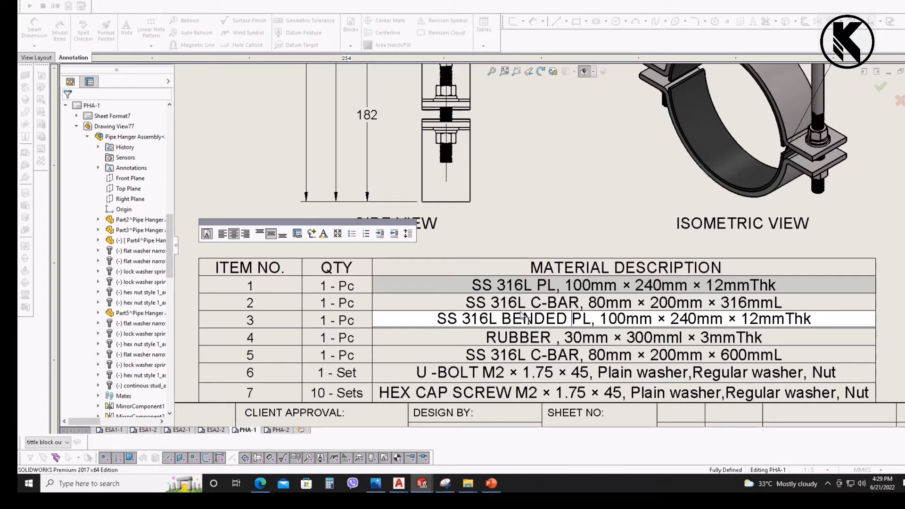
{"action": "left_click", "coordinate": [537, 225]}
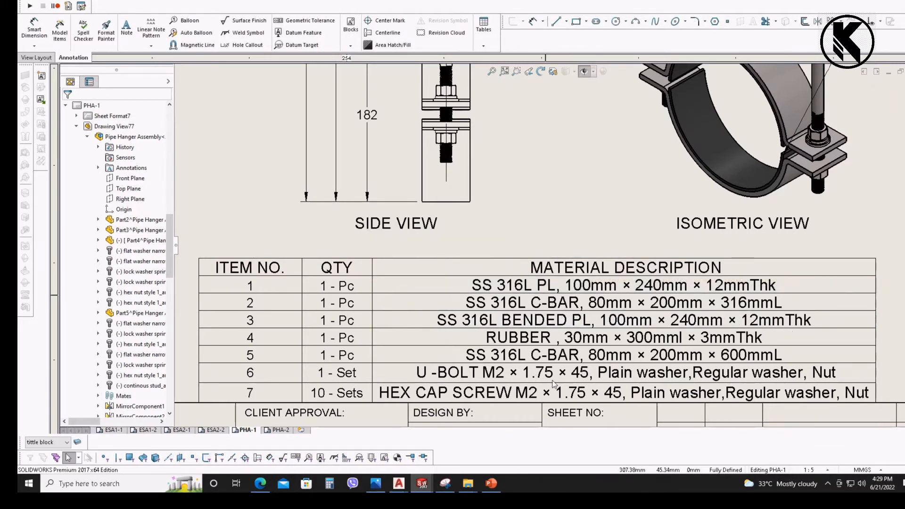
- Review item 3's dimensions on sheet PHA-2 and calculate the bent plate's arc length as 91 × 3.14 in Calculator
{"action": "left_click", "coordinate": [281, 430]}
{"action": "scroll", "coordinate": [520, 252], "scroll_direction": "down", "scroll_amount": 6}
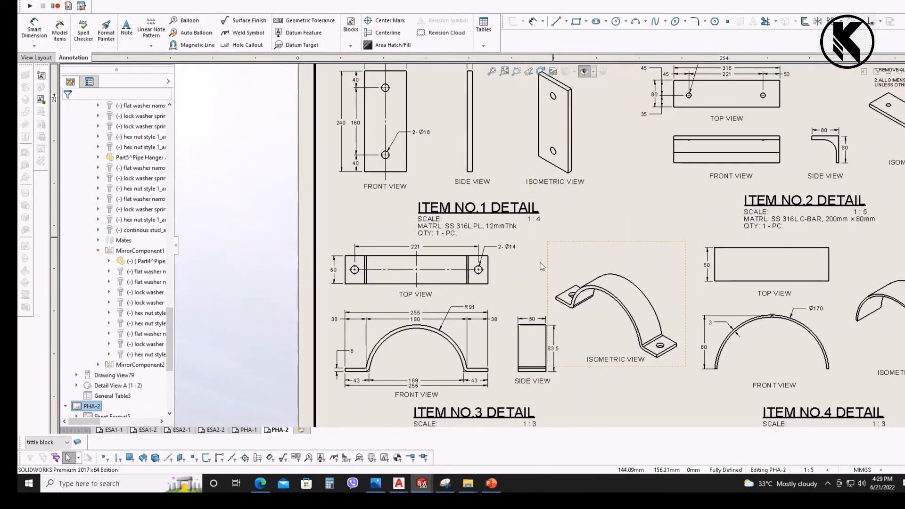
{"action": "middle_click_drag", "start_coordinate": [475, 287], "coordinate": [506, 276]}
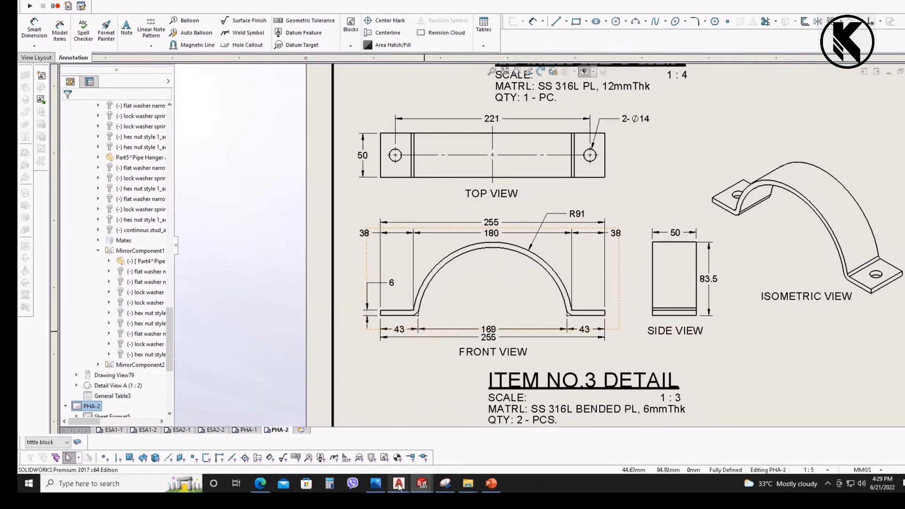
{"action": "left_click", "coordinate": [332, 484]}
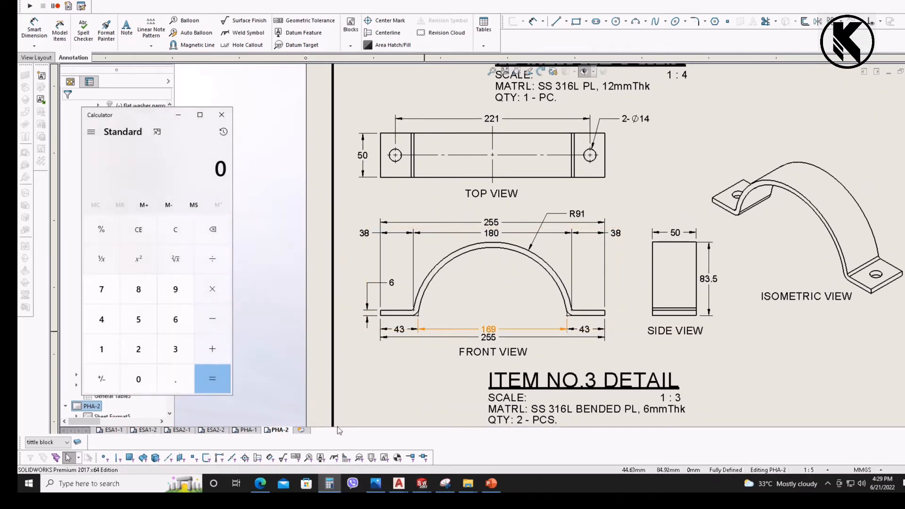
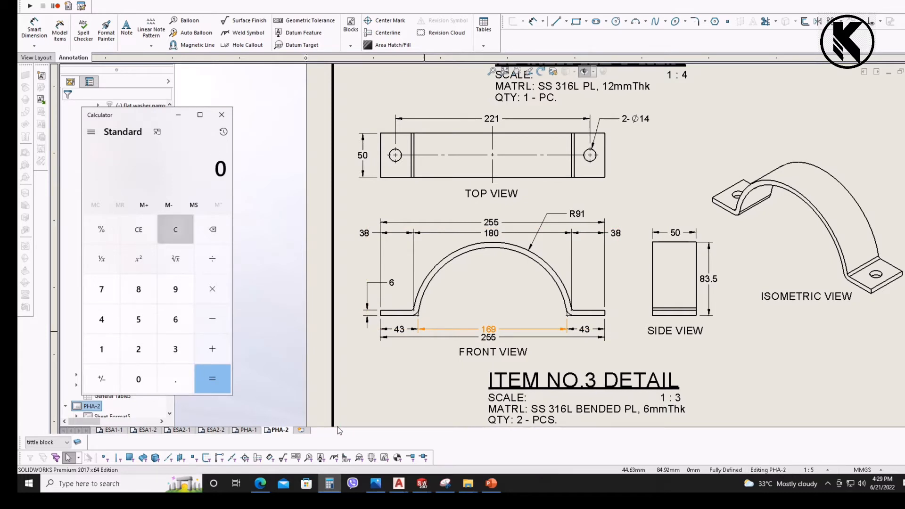
{"action": "type", "text": "3.14"}
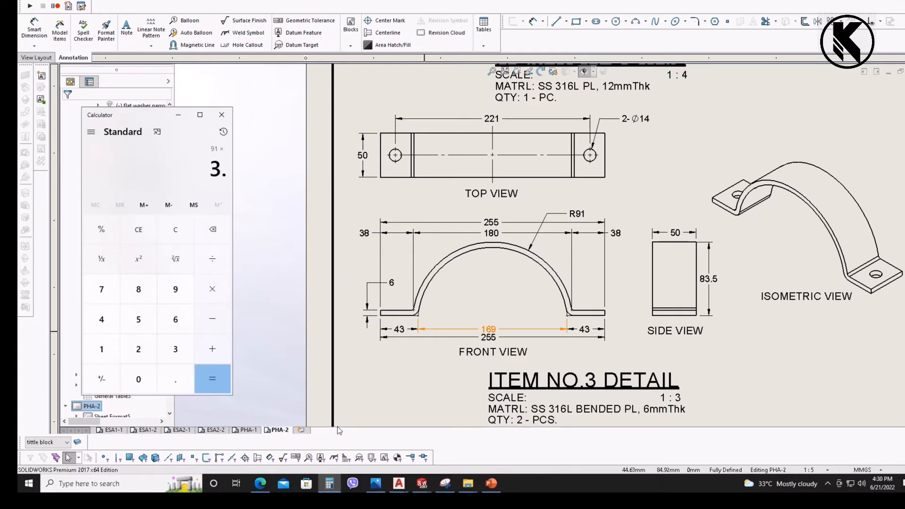
{"action": "key", "text": "Return"}
{"action": "left_click", "coordinate": [222, 115]}
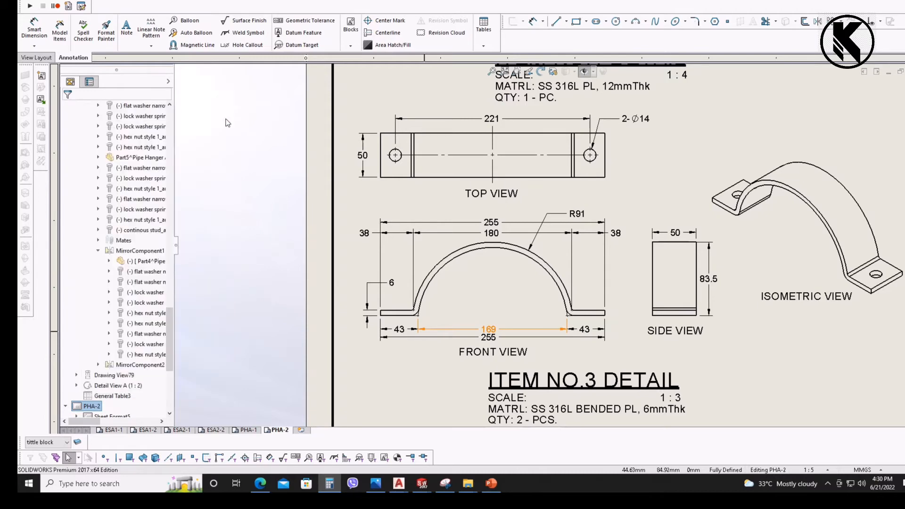
- Set the length in item 3's description in the PHA-1 material table to 375mmL
{"action": "left_click", "coordinate": [245, 430]}
{"action": "scroll", "coordinate": [627, 316], "scroll_direction": "down", "scroll_amount": 1}
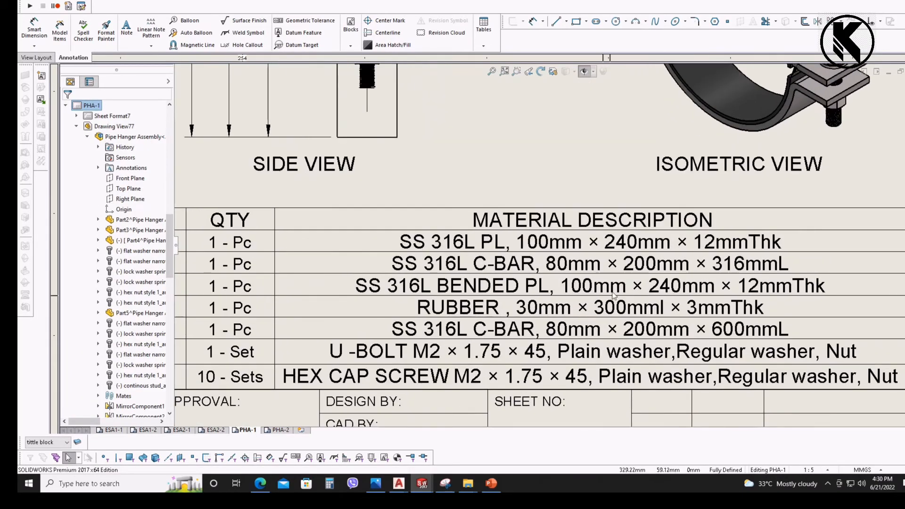
{"action": "double_click", "coordinate": [680, 283]}
{"action": "double_click", "coordinate": [680, 283]}
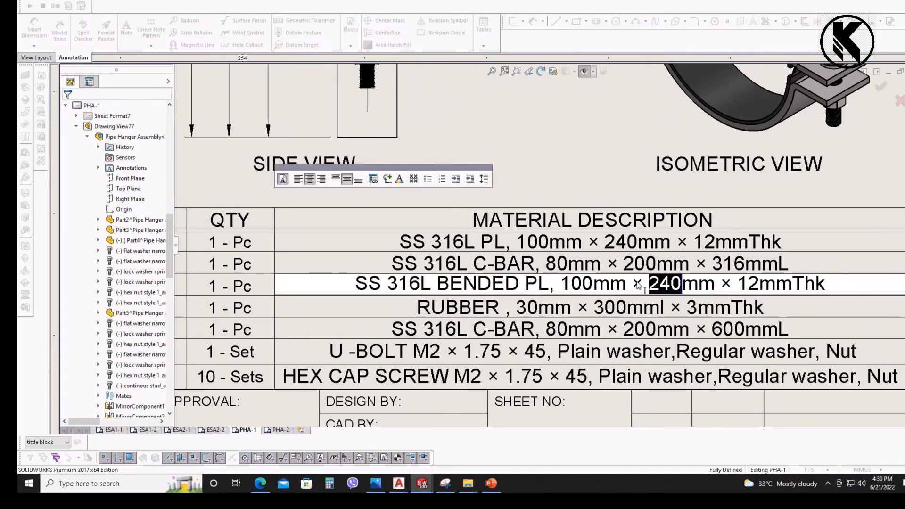
{"action": "type", "text": "375mm"}
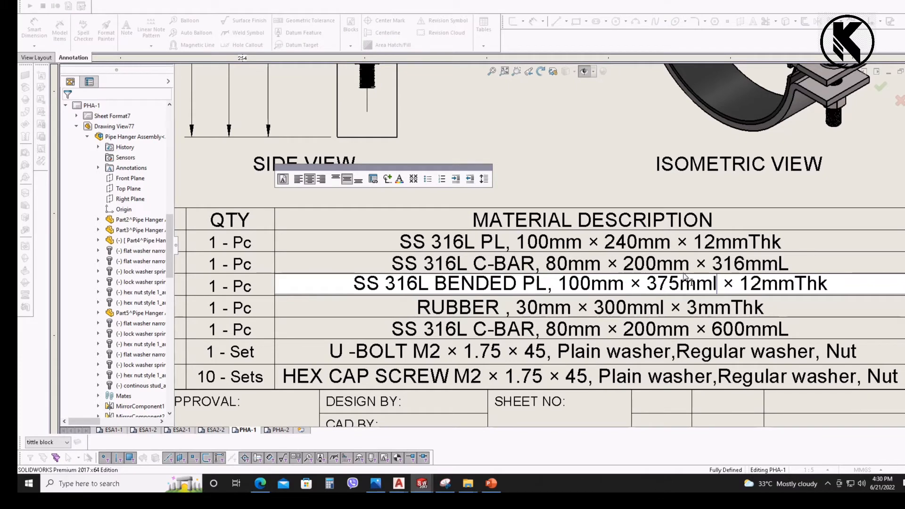
{"action": "type", "text": "L"}
{"action": "left_click", "coordinate": [577, 181]}
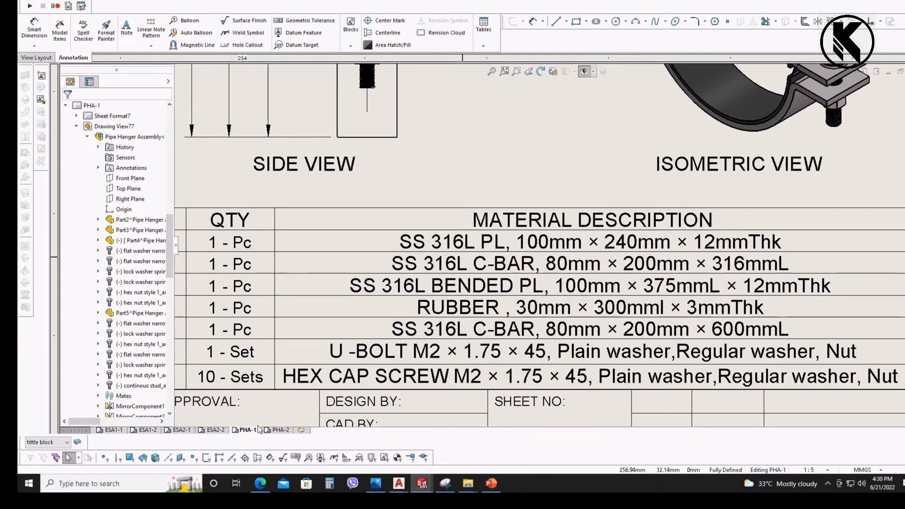
- Check item 3's width on sheet PHA-2 and set the width in its PHA-1 table description to 50mm
{"action": "left_click", "coordinate": [279, 431]}
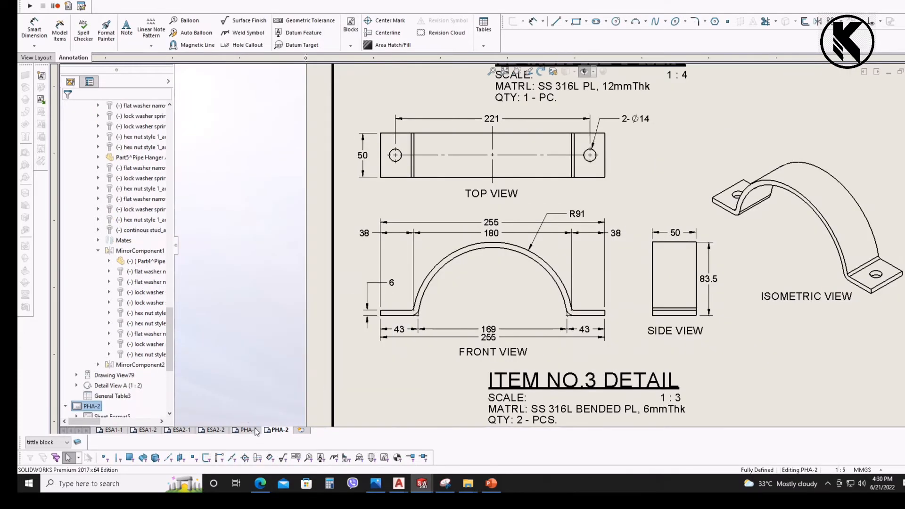
{"action": "left_click", "coordinate": [254, 430]}
{"action": "scroll", "coordinate": [547, 267], "scroll_direction": "down", "scroll_amount": 3}
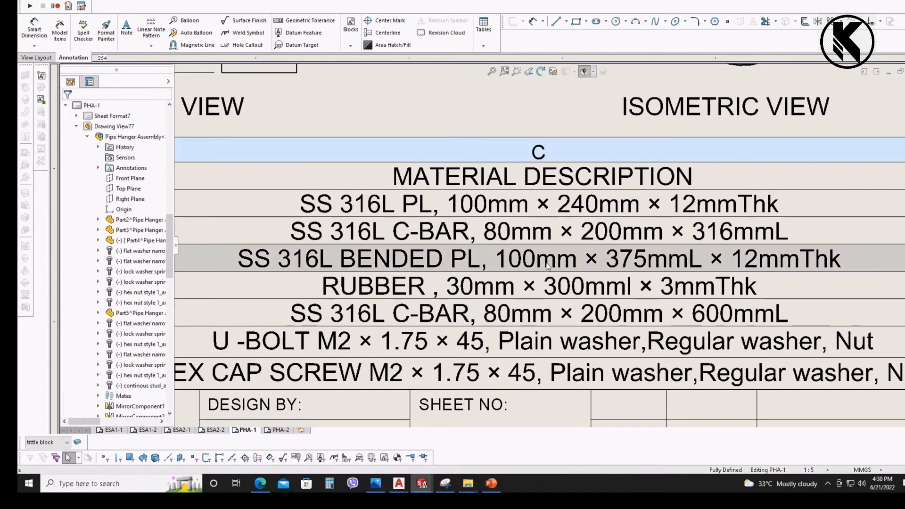
{"action": "double_click", "coordinate": [548, 266]}
{"action": "left_click_drag", "start_coordinate": [496, 258], "coordinate": [529, 258]}
{"action": "type", "text": "50"}
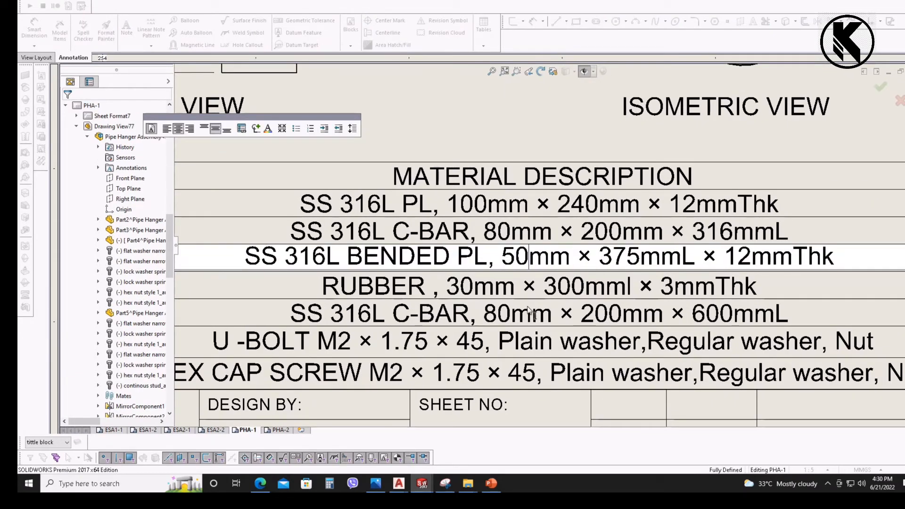
{"action": "scroll", "coordinate": [530, 311], "scroll_direction": "up", "scroll_amount": 3}
- Check item 3's thickness on sheet PHA-2 and set the thickness in its PHA-1 table description to 6mmThk
{"action": "left_click", "coordinate": [279, 431]}
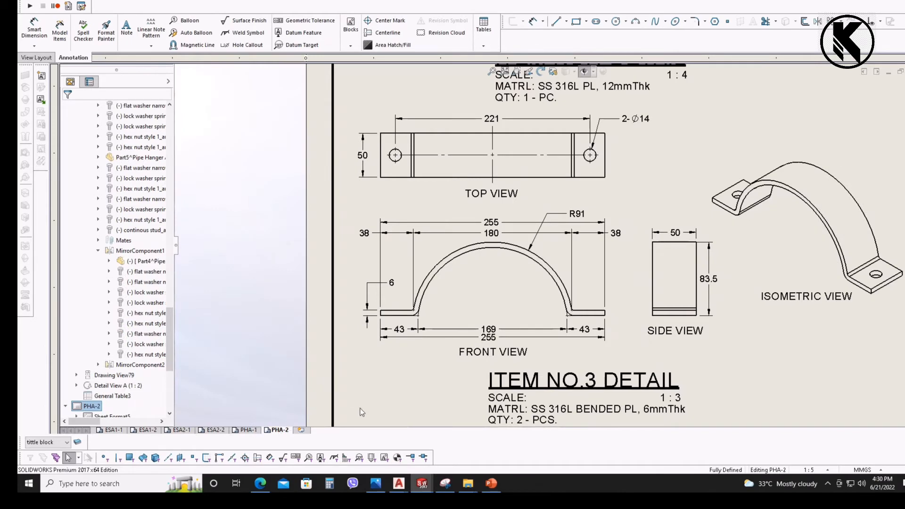
{"action": "scroll", "coordinate": [546, 263], "scroll_direction": "down", "scroll_amount": 4}
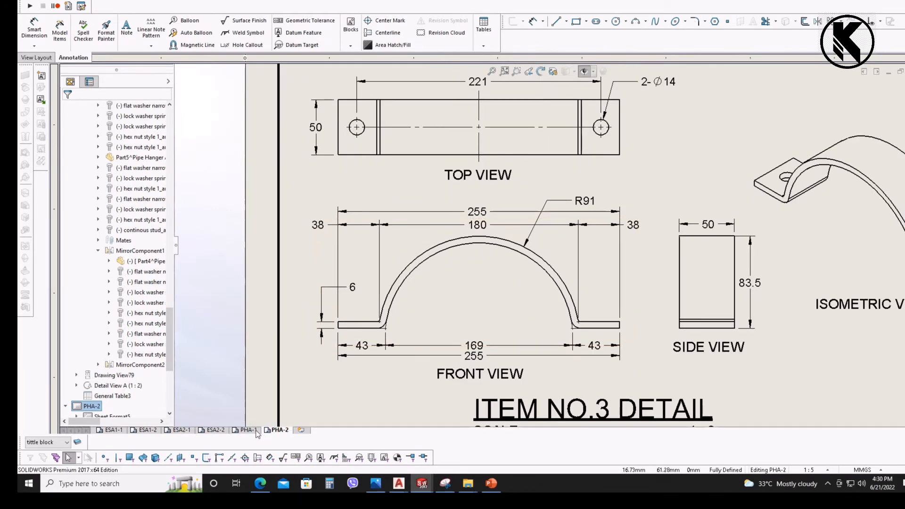
{"action": "left_click", "coordinate": [248, 430]}
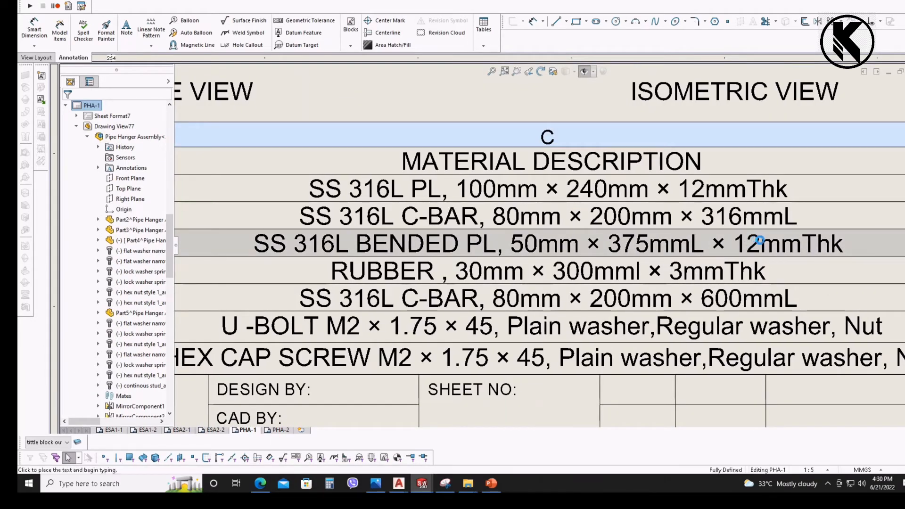
{"action": "double_click", "coordinate": [760, 241]}
{"action": "type", "text": "6"}
{"action": "scroll", "coordinate": [535, 299], "scroll_direction": "up", "scroll_amount": 3}
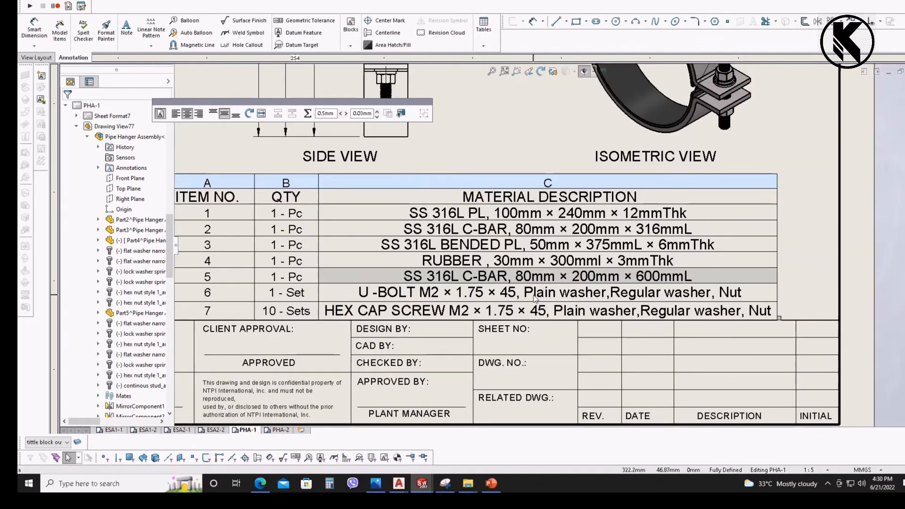
{"action": "scroll", "coordinate": [535, 300], "scroll_direction": "up", "scroll_amount": 2}
- Change item 3's quantity in the PHA-1 material table to 2 - Pcs
{"action": "left_click", "coordinate": [281, 430]}
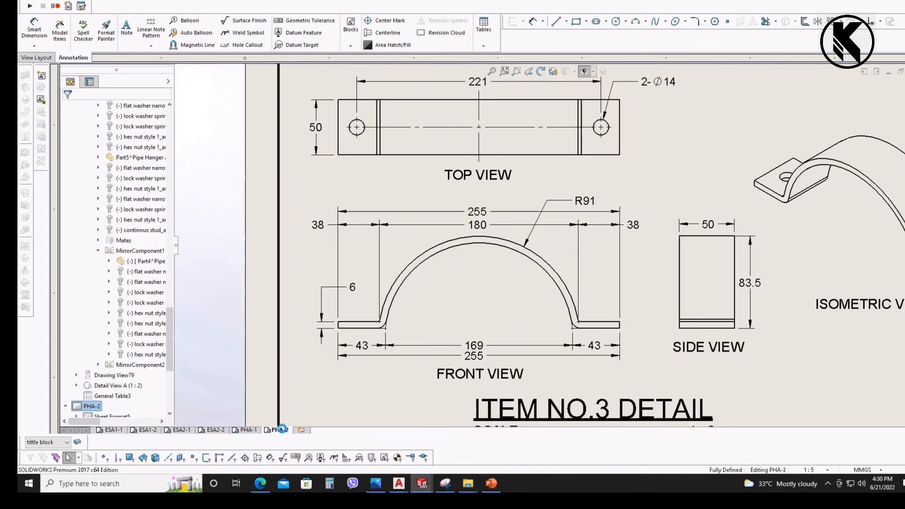
{"action": "left_click", "coordinate": [247, 430]}
{"action": "scroll", "coordinate": [424, 235], "scroll_direction": "down", "scroll_amount": 5}
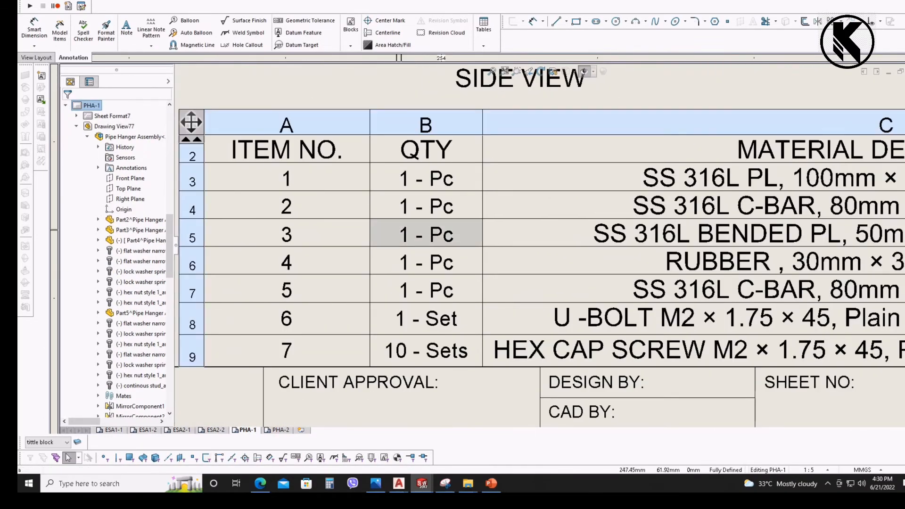
{"action": "double_click", "coordinate": [407, 231]}
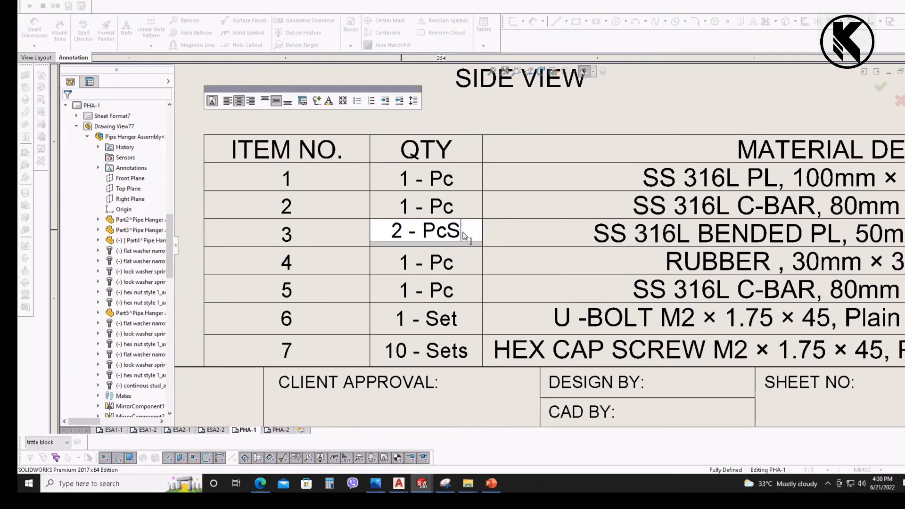
{"action": "left_click_drag", "start_coordinate": [464, 236], "coordinate": [455, 234]}
{"action": "left_click", "coordinate": [494, 415]}
{"action": "scroll", "coordinate": [494, 415], "scroll_direction": "up", "scroll_amount": 3}
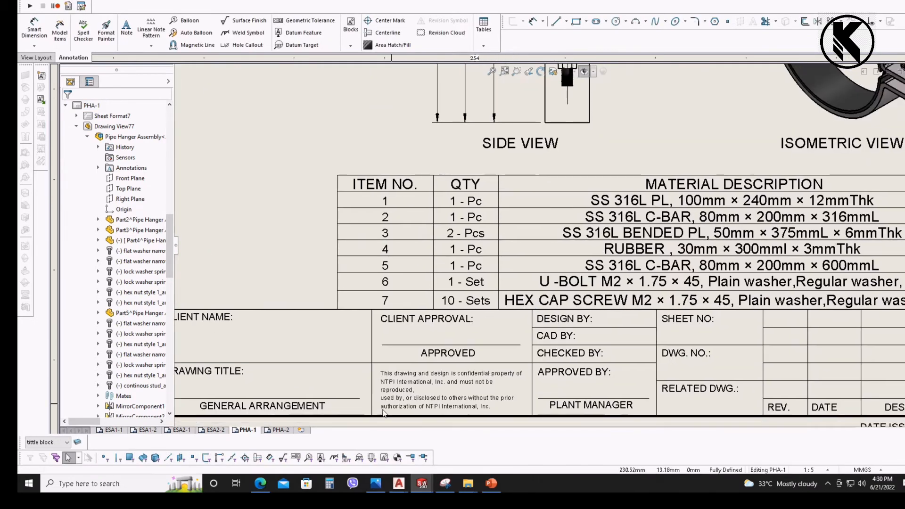
- Review item 4's dimensions on PHA-2, calculate its arc length as 170 ÷ 2 × 3.14 in Calculator, and return to PHA-1
{"action": "left_click", "coordinate": [286, 429]}
{"action": "scroll", "coordinate": [475, 269], "scroll_direction": "down", "scroll_amount": 4}
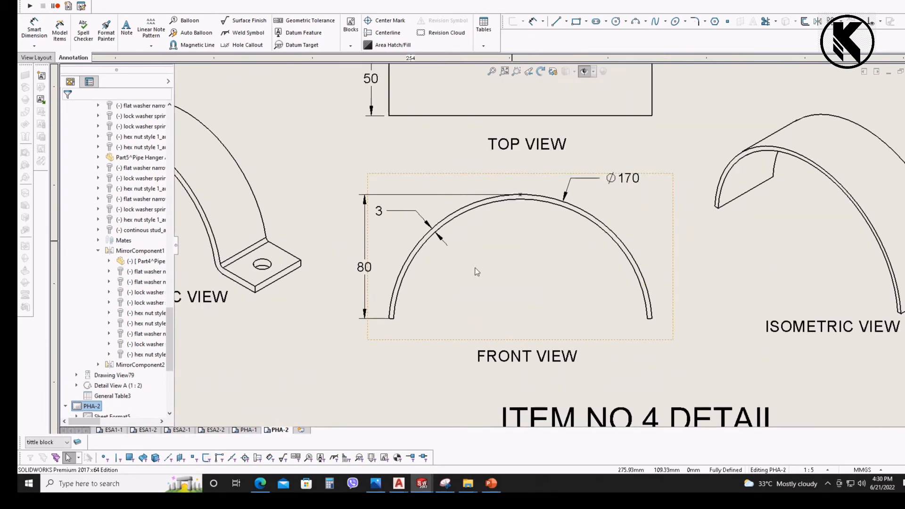
{"action": "left_click", "coordinate": [329, 483]}
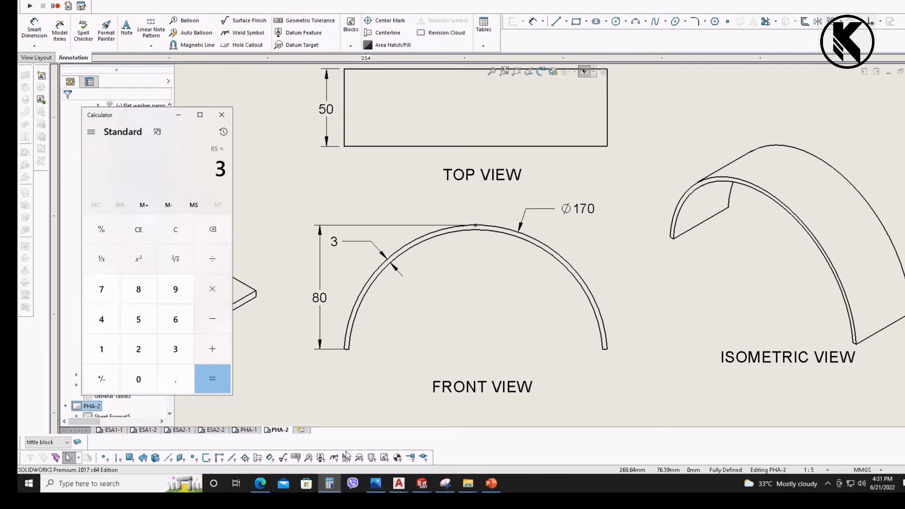
{"action": "left_click", "coordinate": [223, 126]}
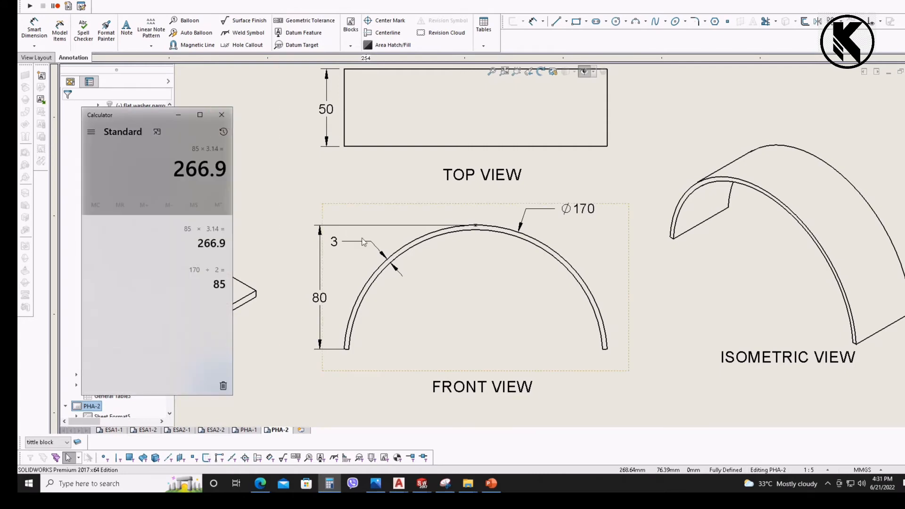
{"action": "middle_click_drag", "start_coordinate": [364, 243], "coordinate": [463, 239]}
{"action": "middle_click_drag", "start_coordinate": [302, 178], "coordinate": [347, 219]}
{"action": "left_click", "coordinate": [245, 430]}
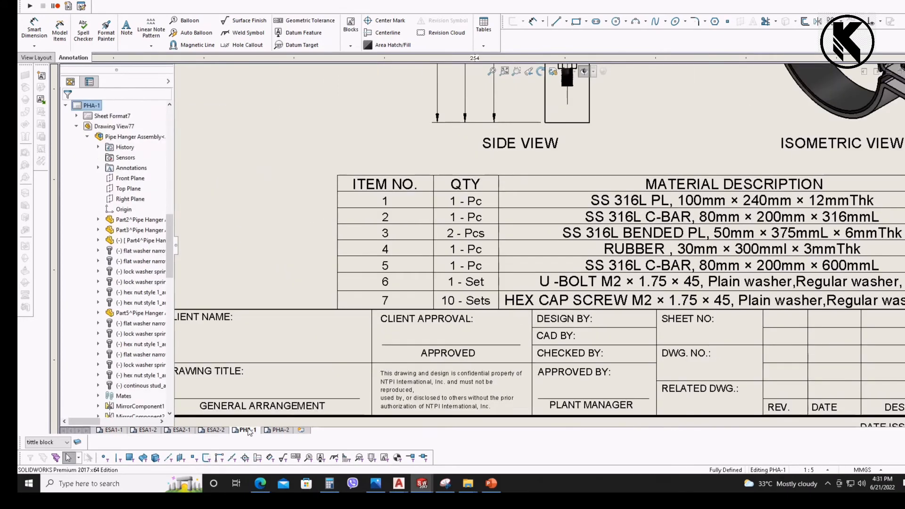
- Set the rubber's length to 270mm and its width to 50mm in item 4's PHA-1 material description
{"action": "scroll", "coordinate": [537, 235], "scroll_direction": "down", "scroll_amount": 3}
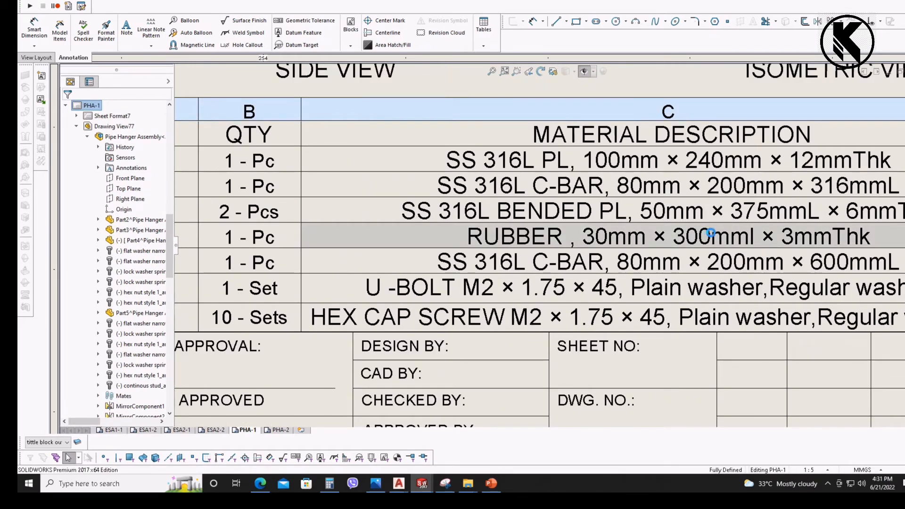
{"action": "double_click", "coordinate": [711, 233]}
{"action": "left_click_drag", "start_coordinate": [711, 235], "coordinate": [685, 235]}
{"action": "type", "text": "270"}
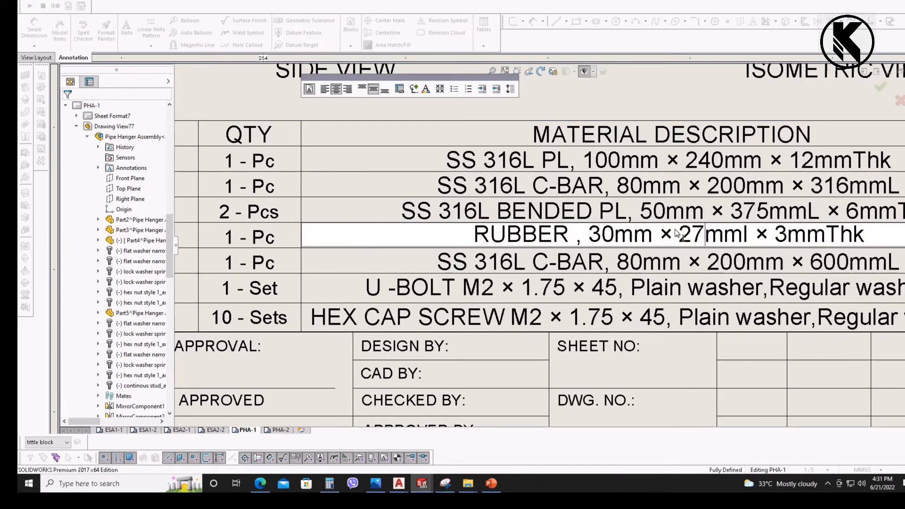
{"action": "left_click", "coordinate": [639, 376]}
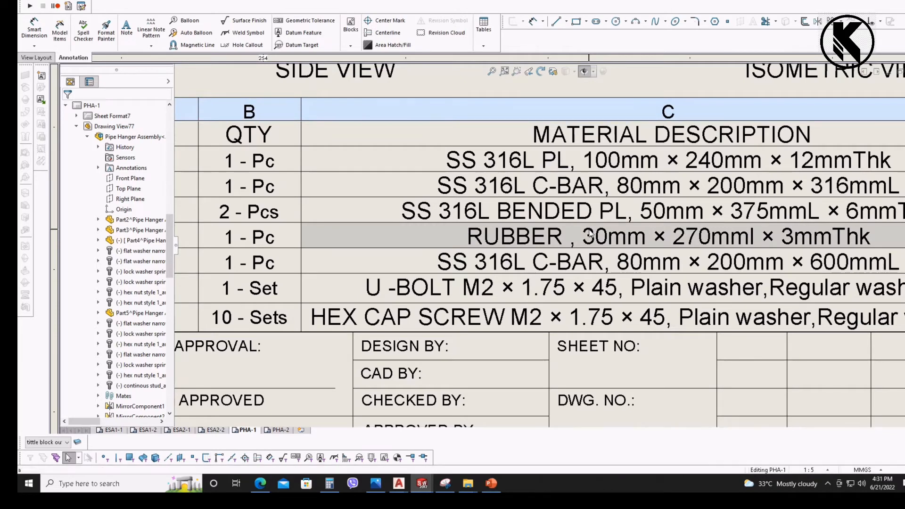
{"action": "double_click", "coordinate": [589, 234]}
{"action": "left_click", "coordinate": [670, 364]}
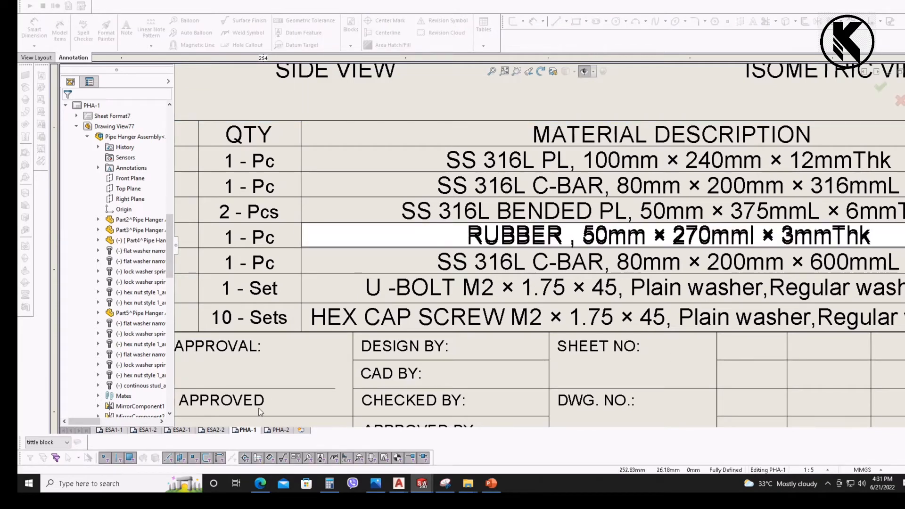
- Review item 4's width and thickness on sheet PHA-2 and compare them with its row in the PHA-1 material table
{"action": "left_click", "coordinate": [270, 430]}
{"action": "scroll", "coordinate": [668, 286], "scroll_direction": "up", "scroll_amount": 2}
{"action": "scroll", "coordinate": [591, 238], "scroll_direction": "up", "scroll_amount": 3}
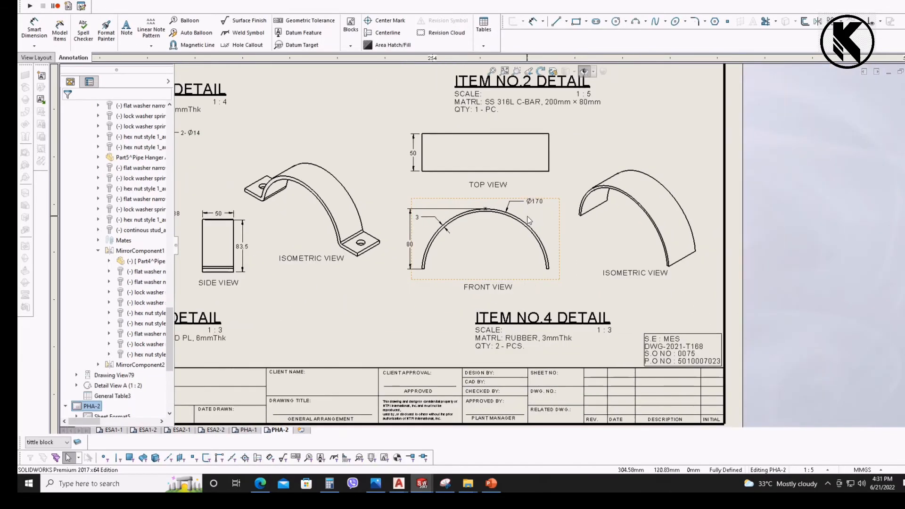
{"action": "scroll", "coordinate": [608, 278], "scroll_direction": "down", "scroll_amount": 4}
{"action": "scroll", "coordinate": [609, 258], "scroll_direction": "up", "scroll_amount": 3}
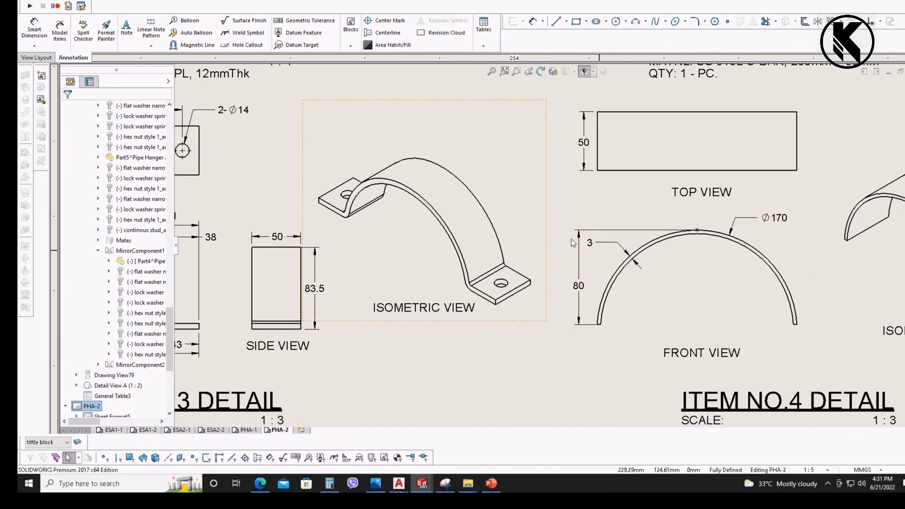
{"action": "scroll", "coordinate": [652, 225], "scroll_direction": "down", "scroll_amount": 2}
{"action": "scroll", "coordinate": [652, 225], "scroll_direction": "down", "scroll_amount": 2}
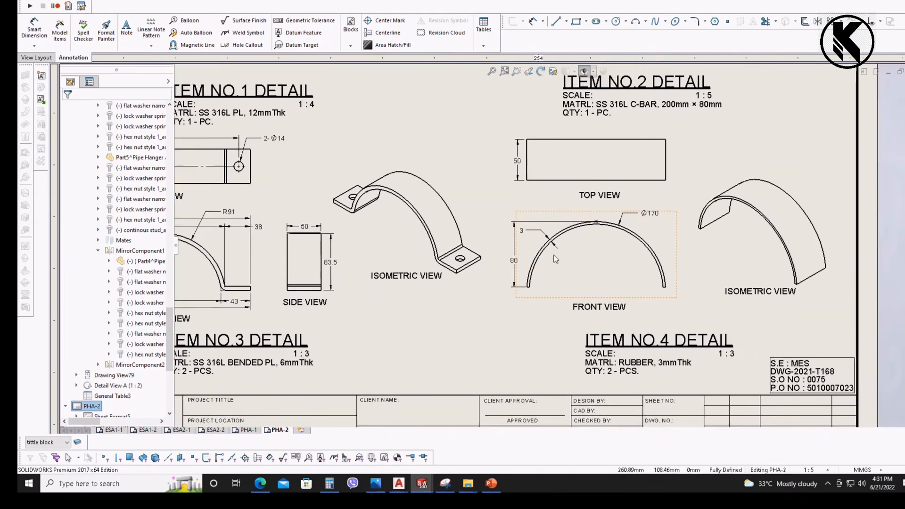
{"action": "left_click", "coordinate": [247, 430]}
{"action": "scroll", "coordinate": [652, 322], "scroll_direction": "up", "scroll_amount": 5}
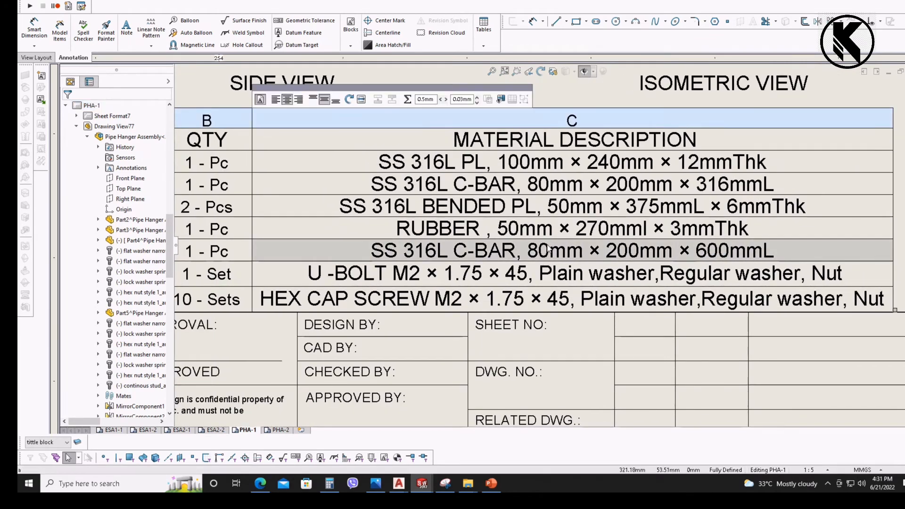
{"action": "middle_click_drag", "start_coordinate": [610, 221], "coordinate": [661, 230]}
{"action": "scroll", "coordinate": [599, 289], "scroll_direction": "up", "scroll_amount": 1}
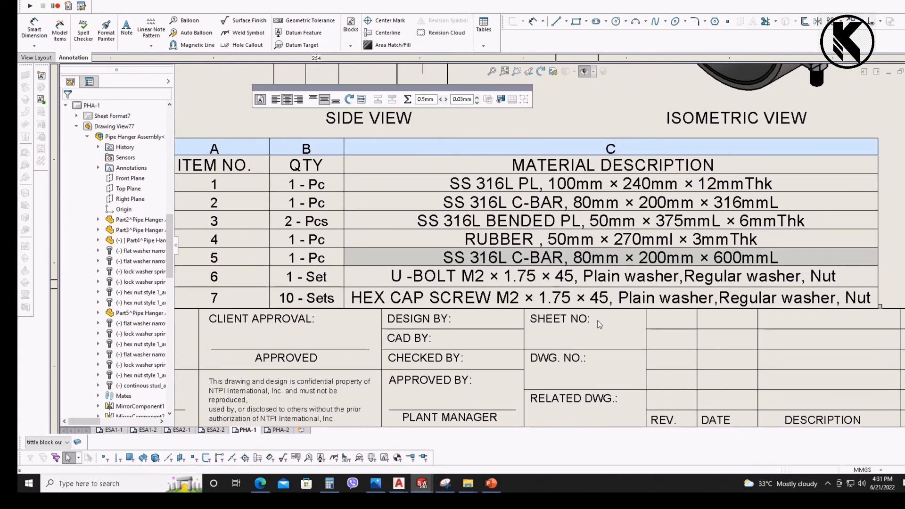
- Add a balloon numbered 5 to the front threaded rod in the PHA-1 isometric view
{"action": "scroll", "coordinate": [599, 289], "scroll_direction": "up", "scroll_amount": 3}
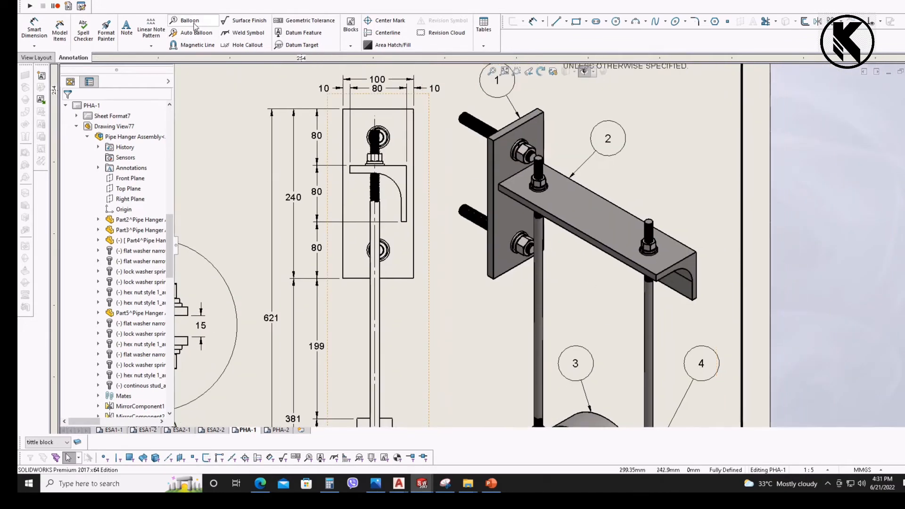
{"action": "left_click", "coordinate": [653, 223]}
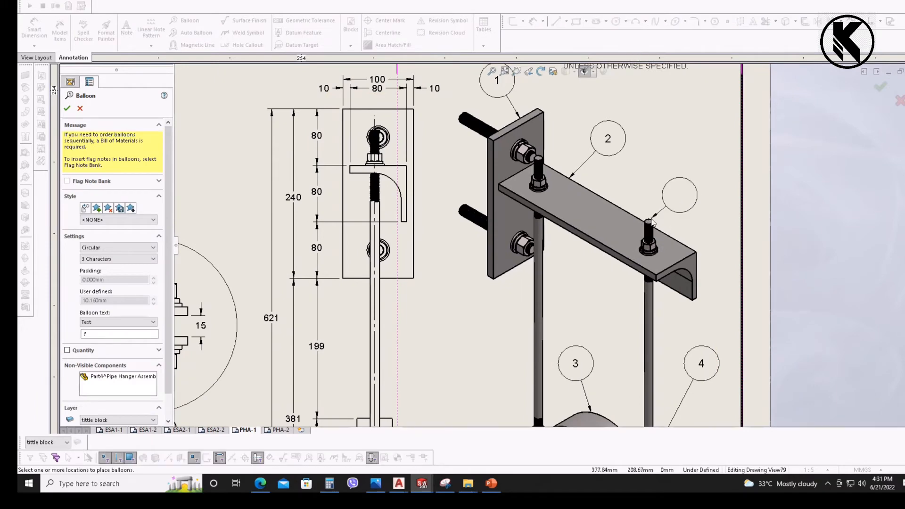
{"action": "left_click", "coordinate": [694, 138]}
{"action": "key", "text": "Escape"}
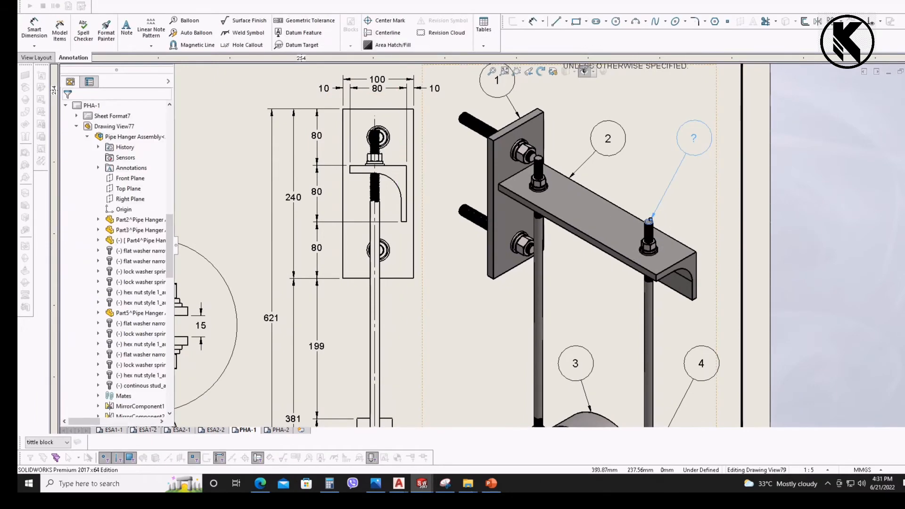
{"action": "double_click", "coordinate": [693, 137]}
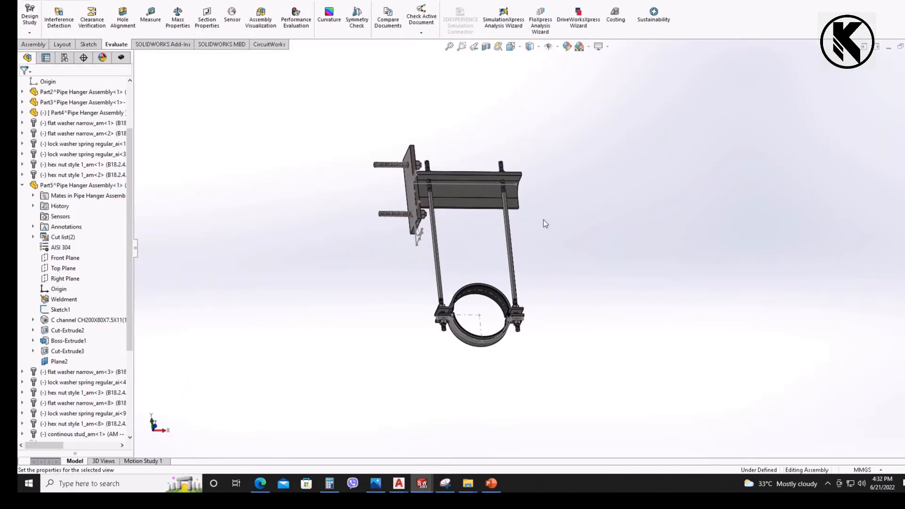
- Open the threaded rod part from the pipe hanger assembly and inspect its Thread1 feature
{"action": "scroll", "coordinate": [519, 198], "scroll_direction": "down", "scroll_amount": 5}
{"action": "left_click", "coordinate": [506, 186]}
{"action": "left_click", "coordinate": [523, 140]}
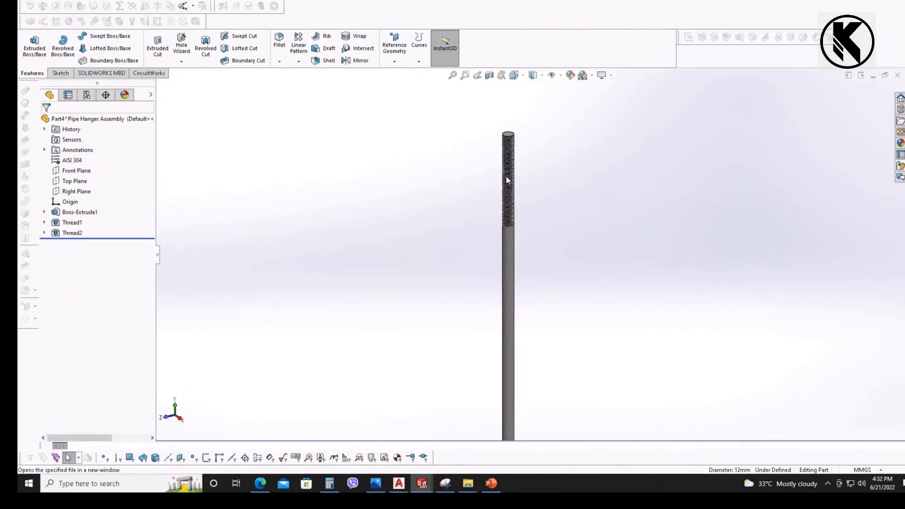
{"action": "left_click", "coordinate": [78, 223]}
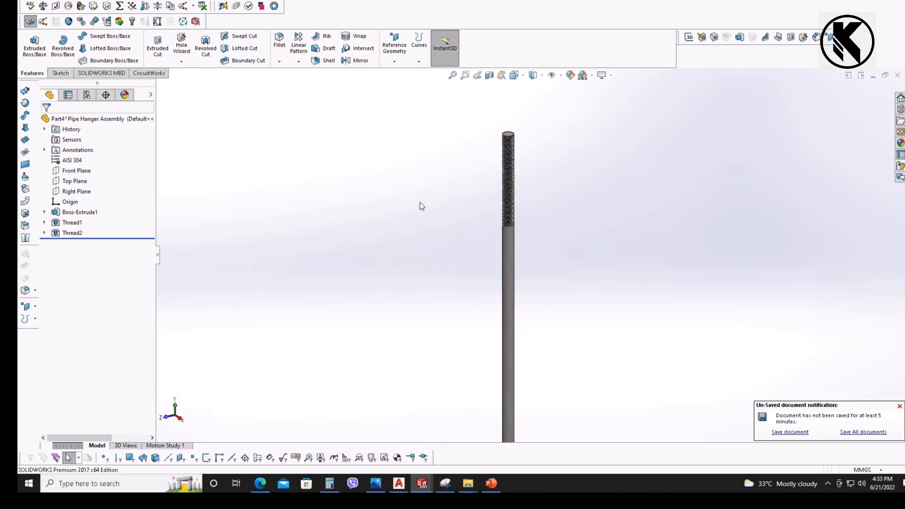
- Return to the pipe hanger assembly and check the sizes of the hex nut and plain washer on the threaded rod
{"action": "mouse_move", "coordinate": [429, 483]}
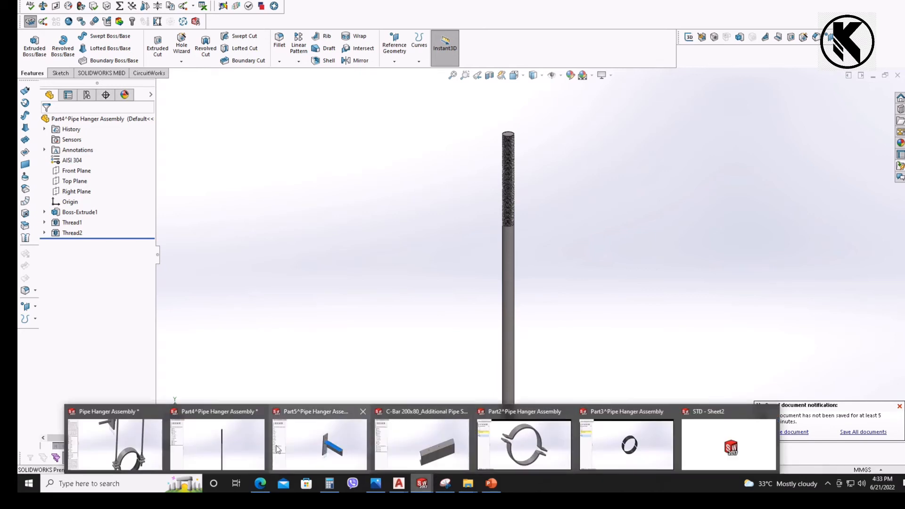
{"action": "left_click", "coordinate": [115, 443]}
{"action": "scroll", "coordinate": [423, 302], "scroll_direction": "up", "scroll_amount": 4}
{"action": "mouse_move", "coordinate": [413, 212]}
{"action": "middle_mouse_down"}
{"action": "mouse_move", "coordinate": [413, 307]}
{"action": "mouse_move", "coordinate": [372, 221]}
{"action": "mouse_move", "coordinate": [399, 206]}
{"action": "middle_mouse_up"}
{"action": "scroll", "coordinate": [375, 214], "scroll_direction": "down", "scroll_amount": 5}
{"action": "scroll", "coordinate": [399, 206], "scroll_direction": "up", "scroll_amount": 3}
{"action": "scroll", "coordinate": [464, 242], "scroll_direction": "up", "scroll_amount": 2}
{"action": "scroll", "coordinate": [465, 244], "scroll_direction": "down", "scroll_amount": 8}
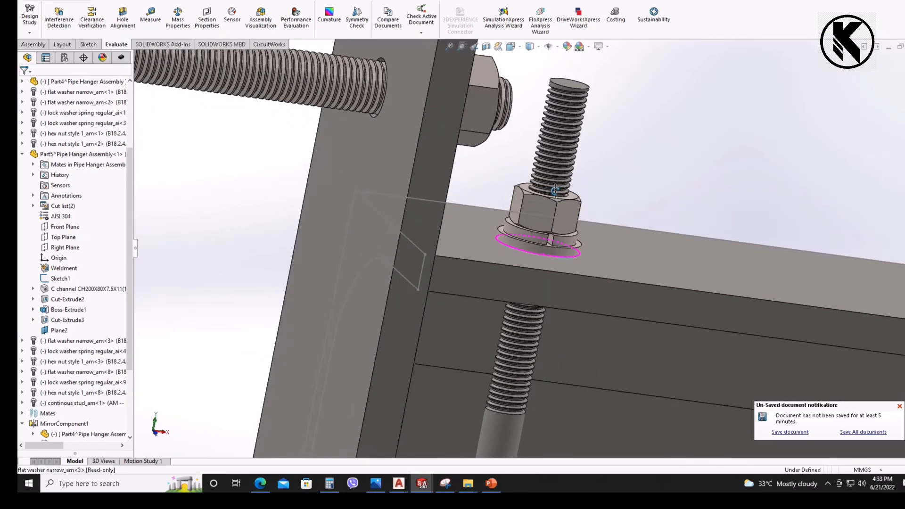
{"action": "middle_click_drag", "start_coordinate": [555, 191], "coordinate": [533, 208]}
{"action": "left_click", "coordinate": [533, 208]}
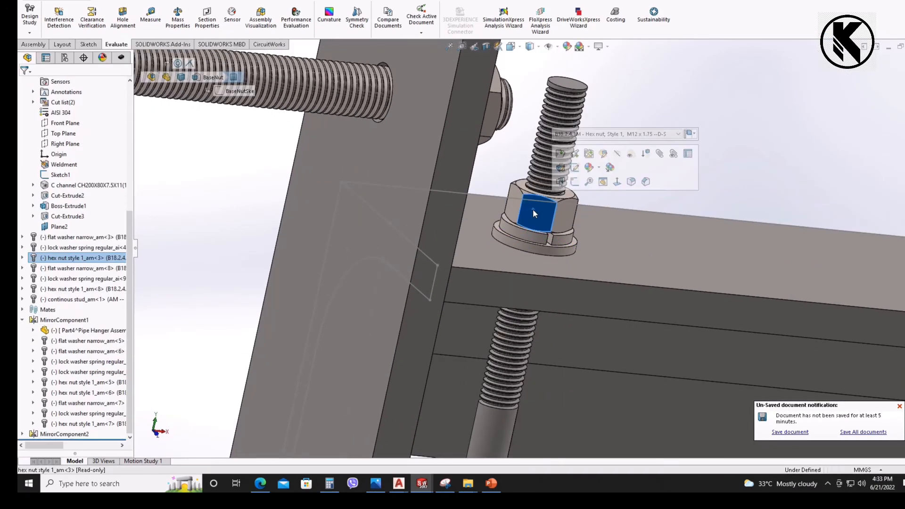
{"action": "left_click", "coordinate": [530, 250]}
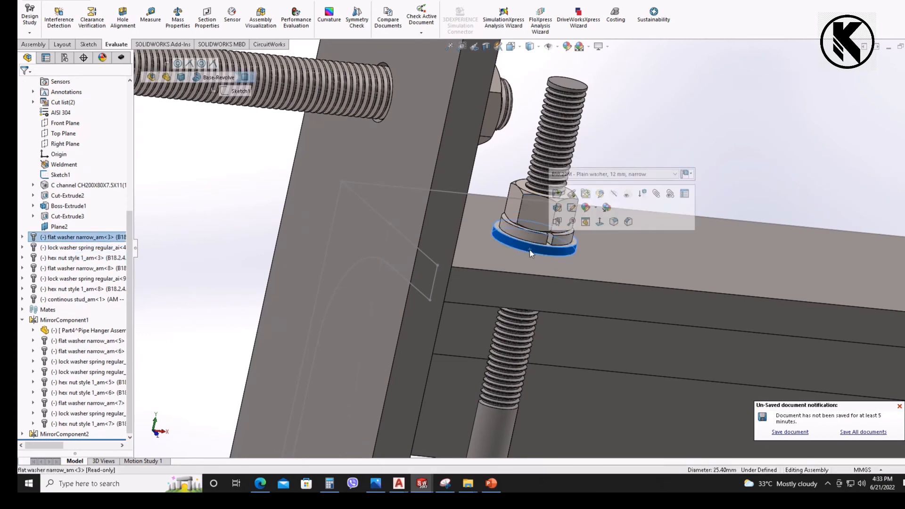
- Check the size of the continuous stud passing through the back plate
{"action": "scroll", "coordinate": [531, 254], "scroll_direction": "up", "scroll_amount": 4}
{"action": "scroll", "coordinate": [402, 170], "scroll_direction": "down", "scroll_amount": 3}
{"action": "middle_click_drag", "start_coordinate": [445, 176], "coordinate": [443, 220]}
{"action": "scroll", "coordinate": [259, 171], "scroll_direction": "down", "scroll_amount": 2}
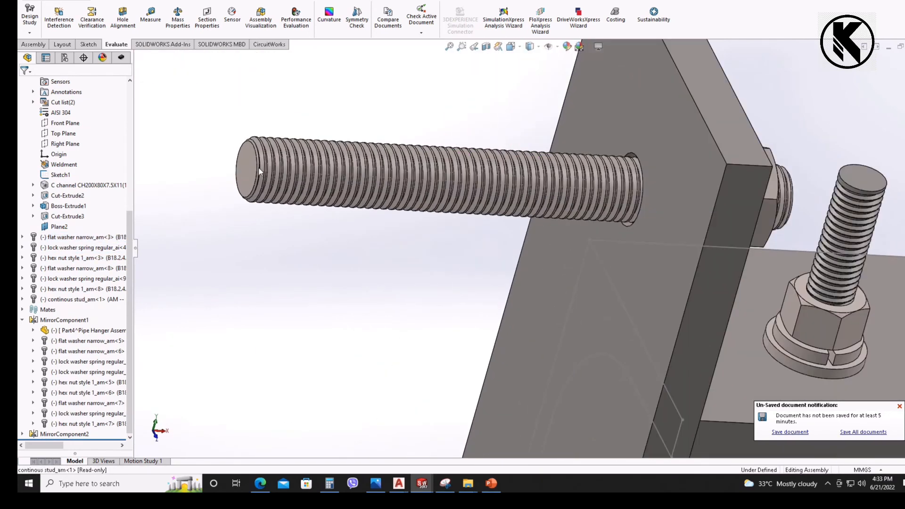
{"action": "left_click", "coordinate": [251, 168]}
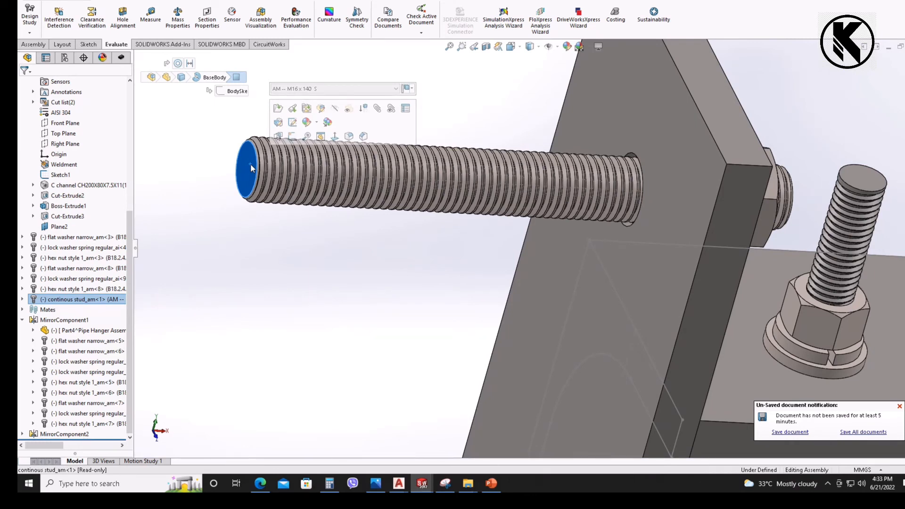
{"action": "key", "text": "Escape"}
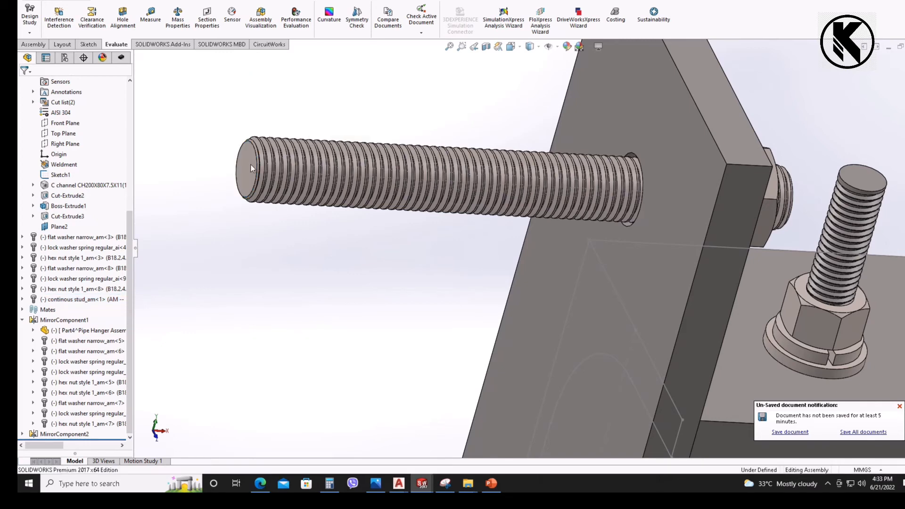
- Return to the PHA-1 drawing and replace item 5's material description with a copy of item 6's U-bolt description
{"action": "key", "text": "ctrl+Tab"}
{"action": "mouse_move", "coordinate": [422, 483]}
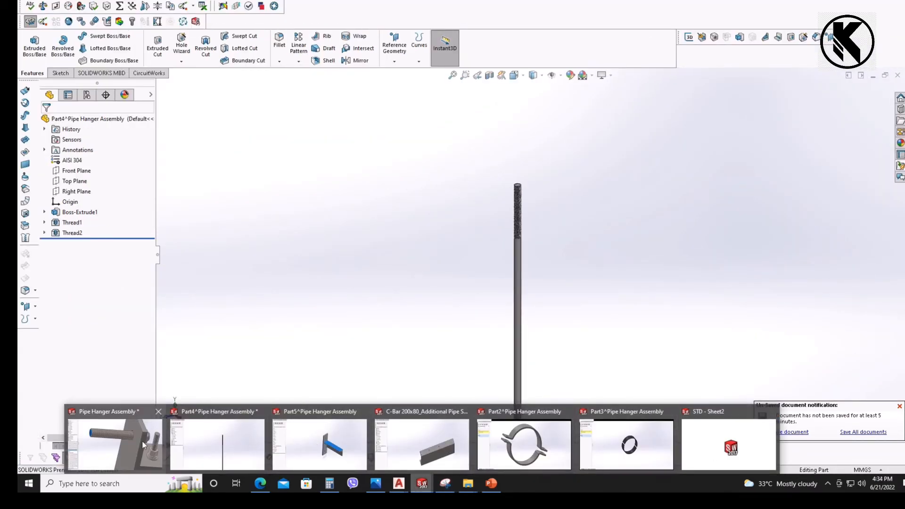
{"action": "left_click", "coordinate": [625, 432]}
{"action": "key", "text": "ctrl+Tab"}
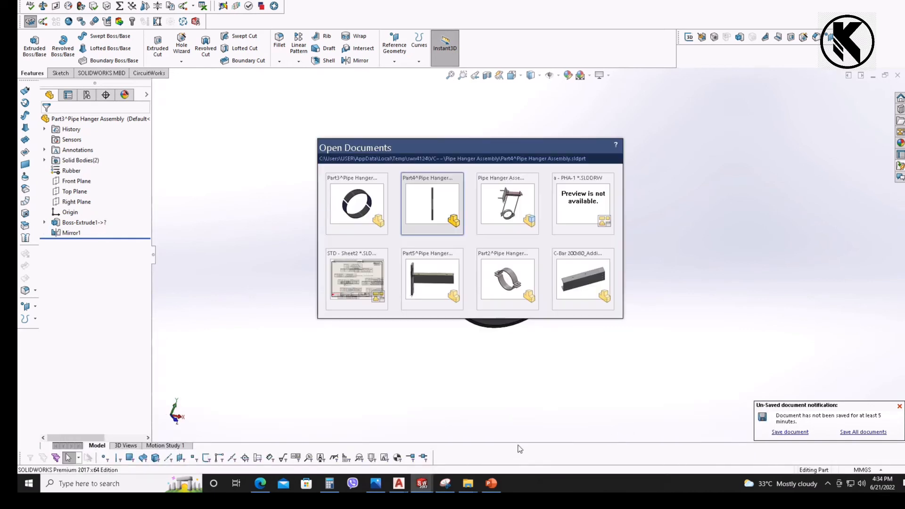
{"action": "left_click", "coordinate": [573, 198]}
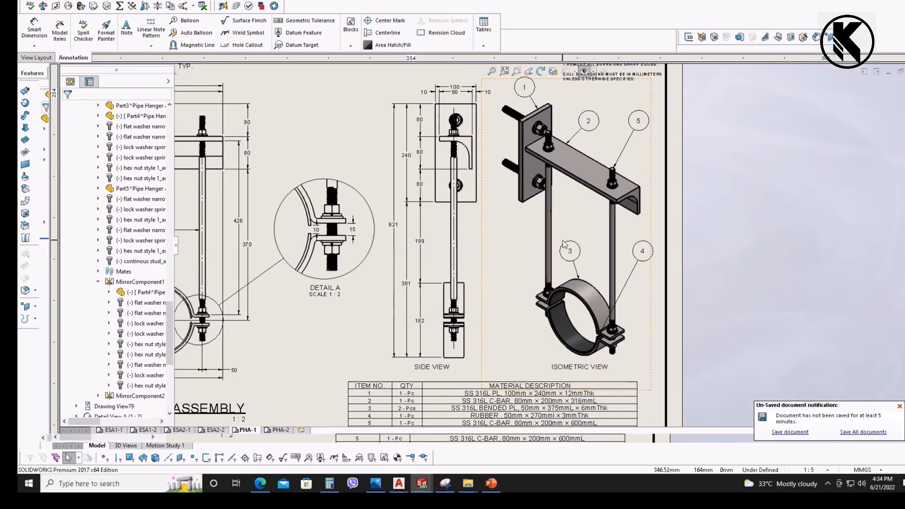
{"action": "scroll", "coordinate": [475, 272], "scroll_direction": "down", "scroll_amount": 5}
{"action": "scroll", "coordinate": [475, 272], "scroll_direction": "down", "scroll_amount": 3}
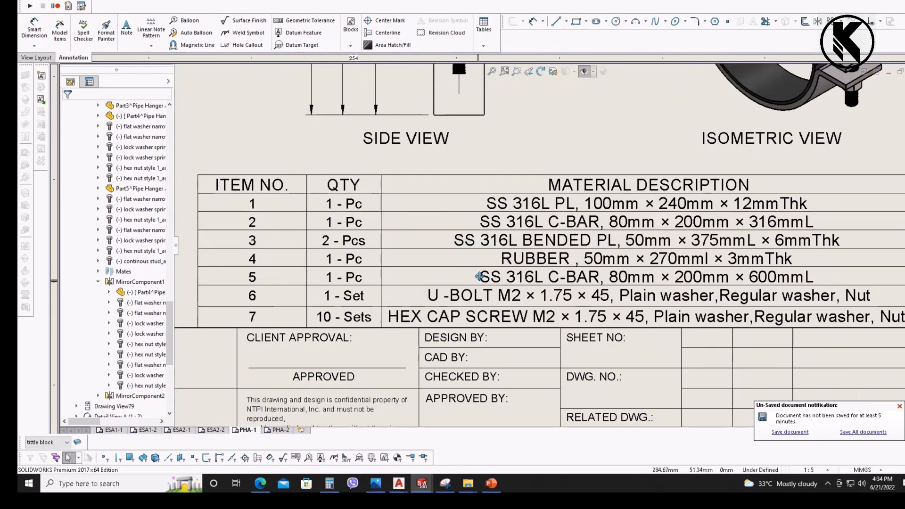
{"action": "left_click", "coordinate": [509, 283]}
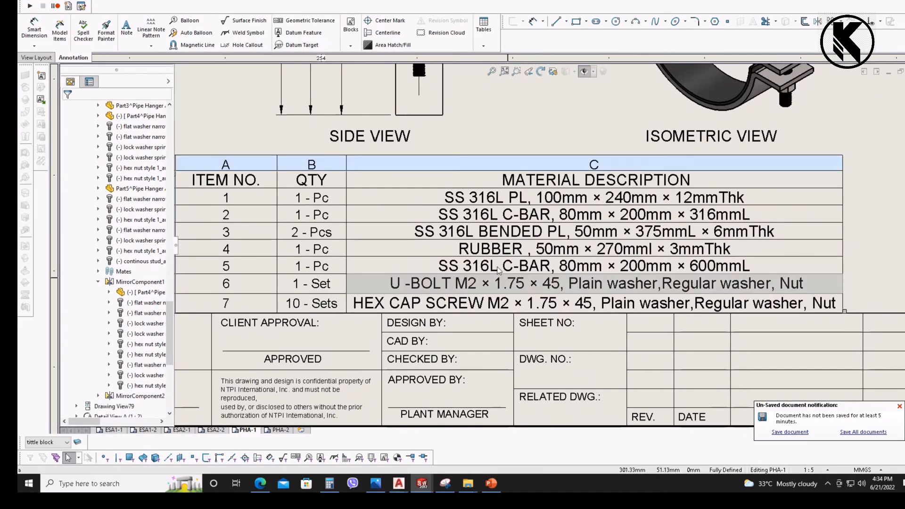
{"action": "left_click", "coordinate": [504, 264]}
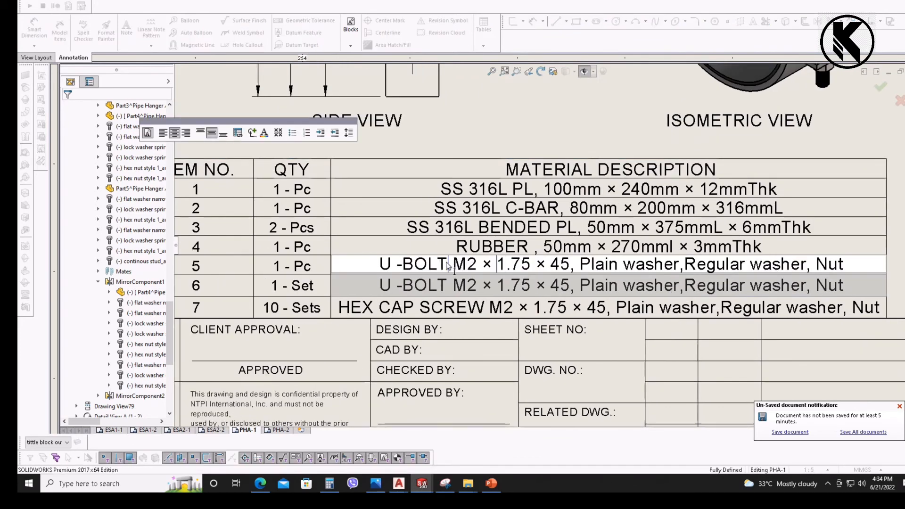
- Replace "U -BOLT" with "DOUBLE END STUD BOLT" in item 5's material description
{"action": "left_click_drag", "start_coordinate": [448, 265], "coordinate": [388, 267]}
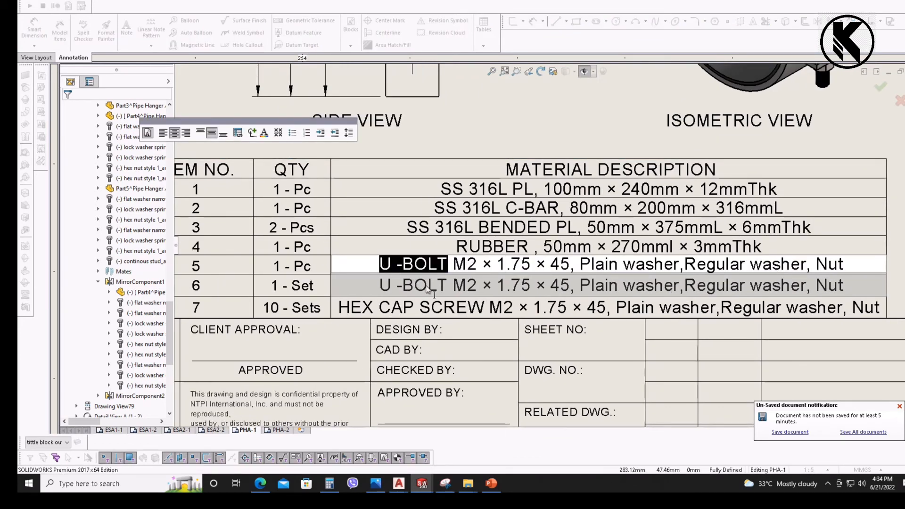
{"action": "type", "text": "do"}
{"action": "key", "text": "BackSpace"}
{"action": "key", "text": "BackSpace"}
{"action": "type", "text": "DO"}
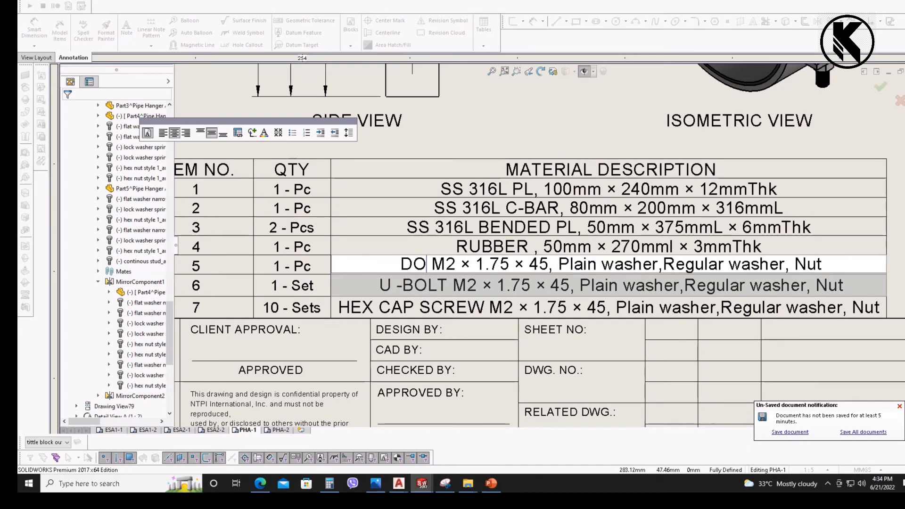
{"action": "type", "text": "UBLE END S"}
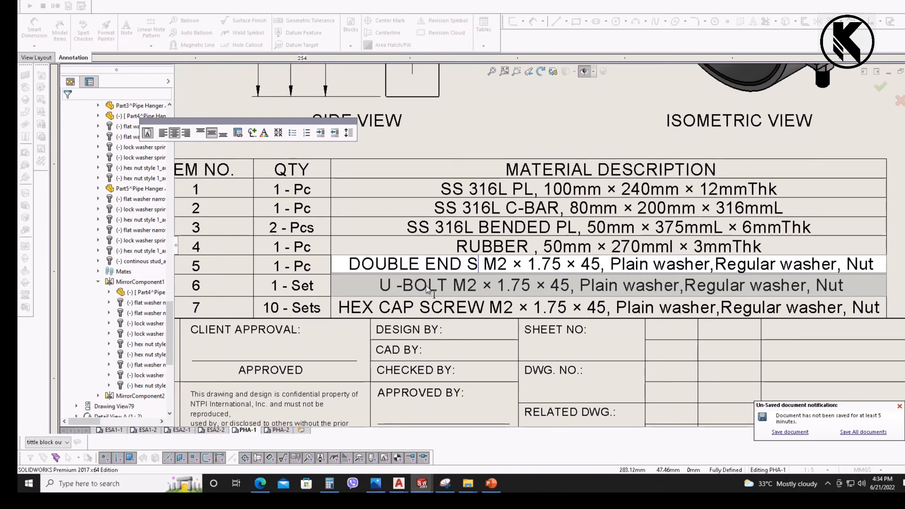
{"action": "type", "text": "TUD"}
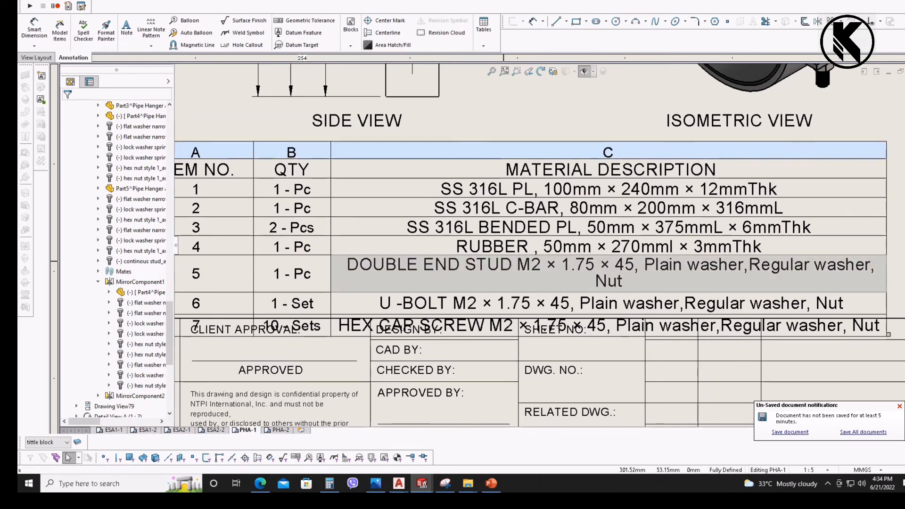
{"action": "double_click", "coordinate": [495, 263]}
{"action": "left_click", "coordinate": [514, 265]}
{"action": "type", "text": "BOLT"}
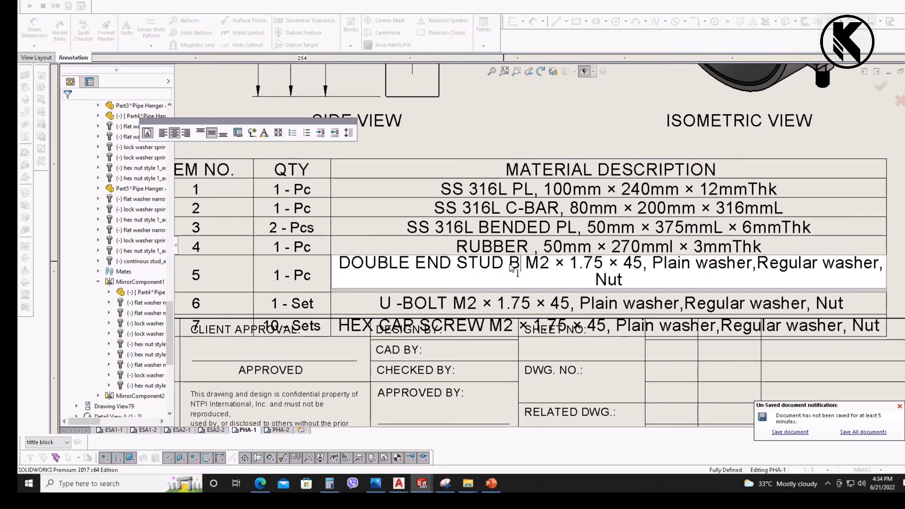
{"action": "left_click", "coordinate": [561, 325]}
- Change the fastener size in item 5's material description to M12 × 1.75 × 100
{"action": "middle_click_drag", "start_coordinate": [630, 274], "coordinate": [502, 272]}
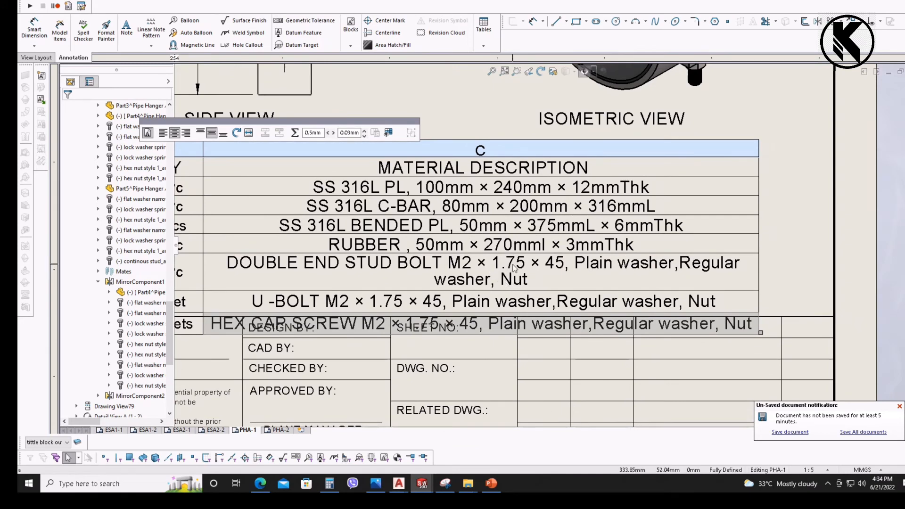
{"action": "left_click", "coordinate": [464, 262]}
{"action": "double_click", "coordinate": [464, 262]}
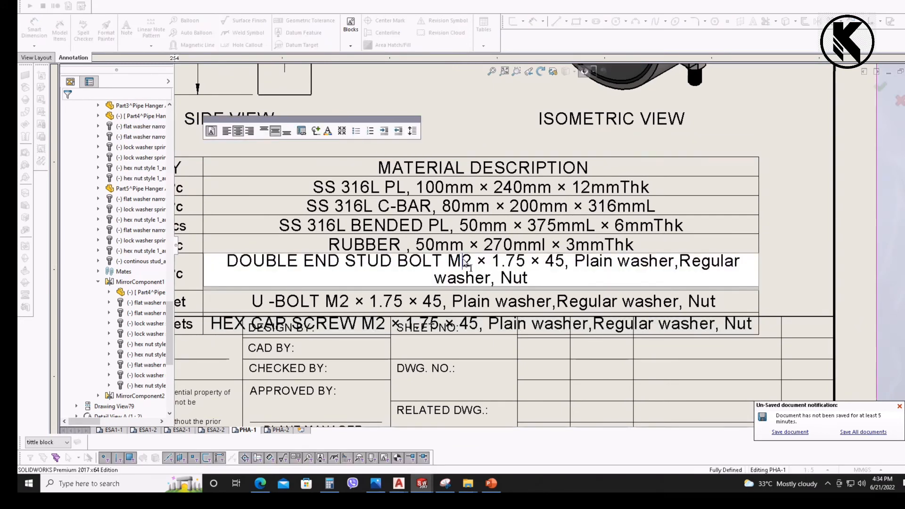
{"action": "type", "text": "1"}
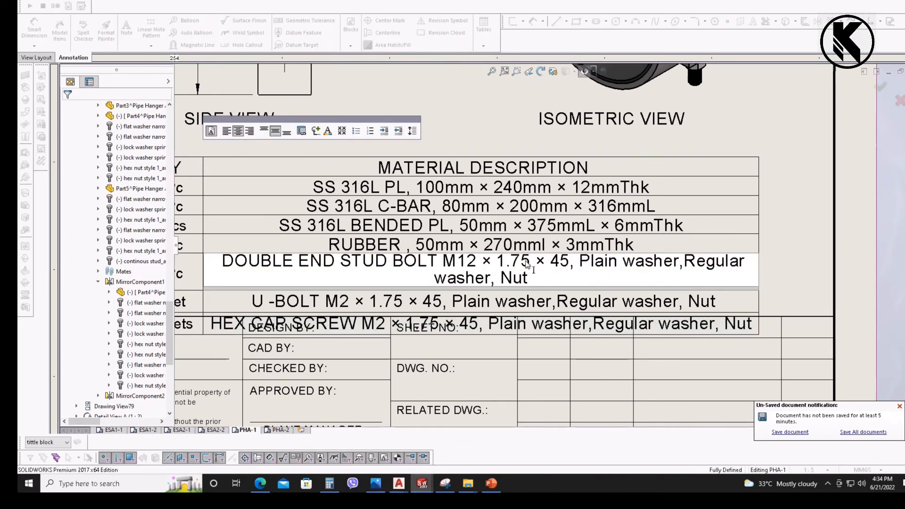
{"action": "double_click", "coordinate": [573, 265]}
{"action": "type", "text": "100"}
- Change item 6's U-bolt description to "CONTINOUS STUD" with size M16 × 1.75 × 40, keeping the washers and nut
{"action": "left_click", "coordinate": [297, 301]}
{"action": "middle_click_drag", "start_coordinate": [297, 300], "coordinate": [379, 258]}
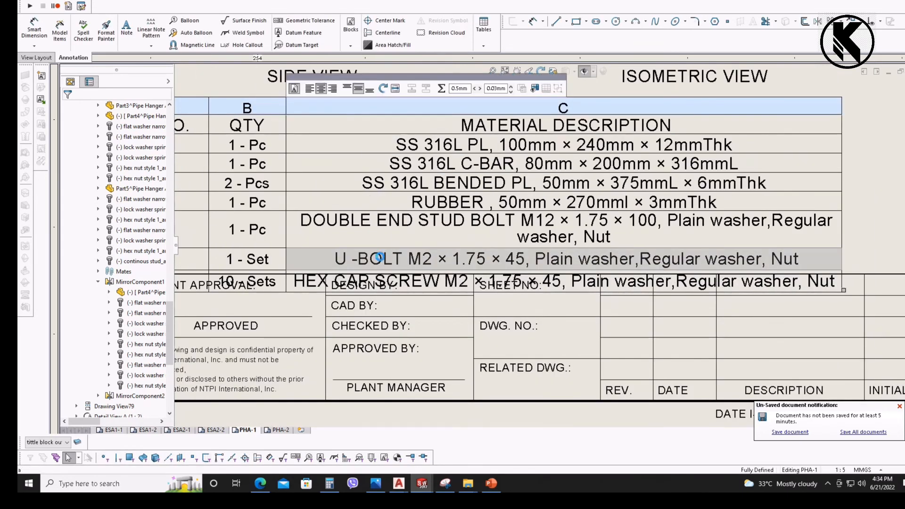
{"action": "double_click", "coordinate": [380, 258]}
{"action": "left_click_drag", "start_coordinate": [403, 259], "coordinate": [340, 259]}
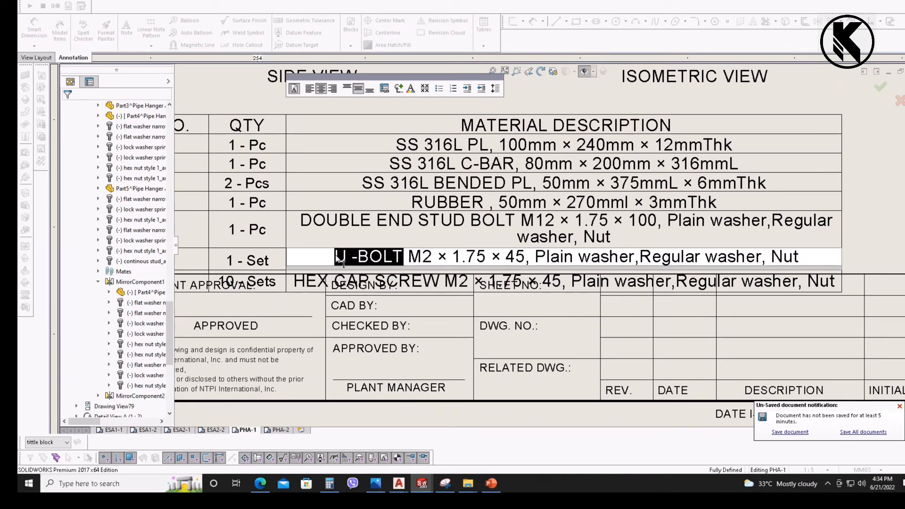
{"action": "type", "text": "CONTN"}
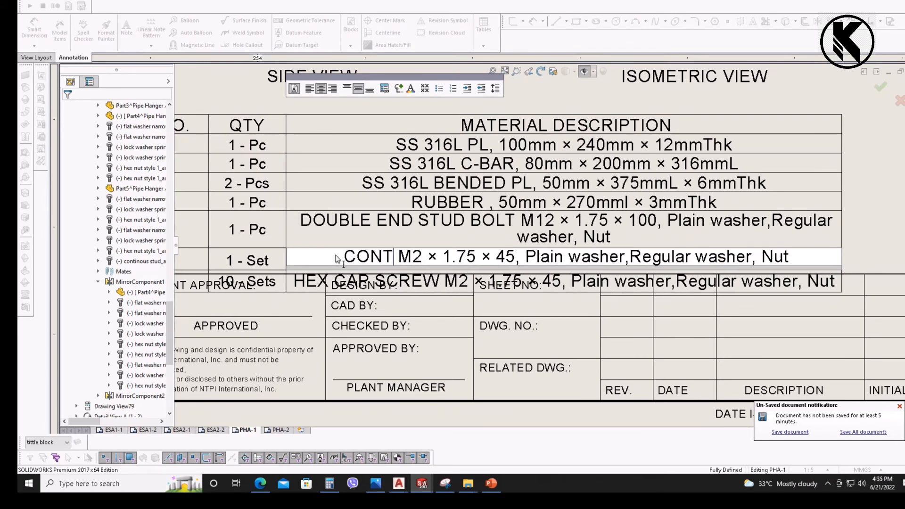
{"action": "type", "text": "OUS "}
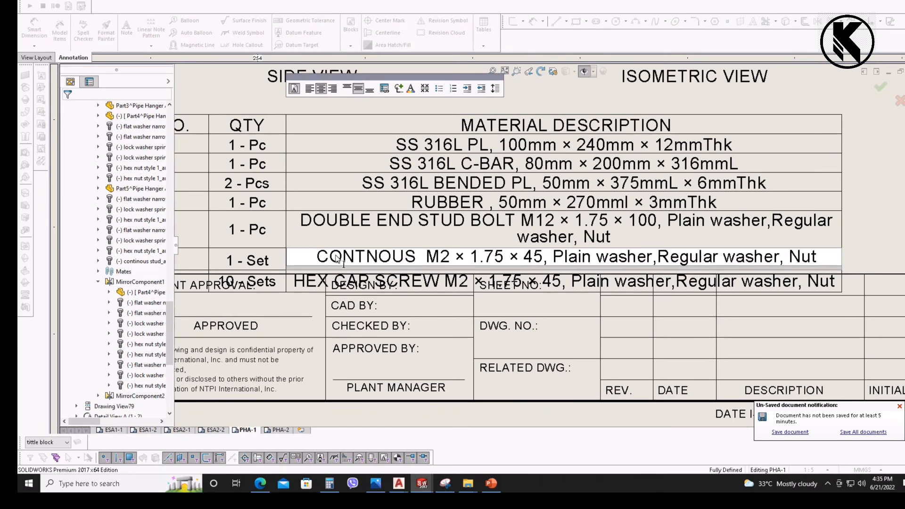
{"action": "type", "text": "I"}
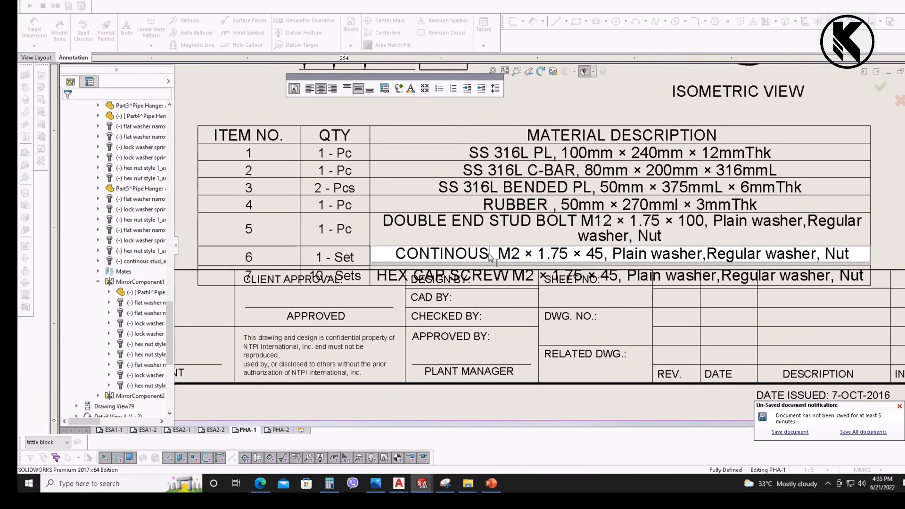
{"action": "type", "text": " STUD "}
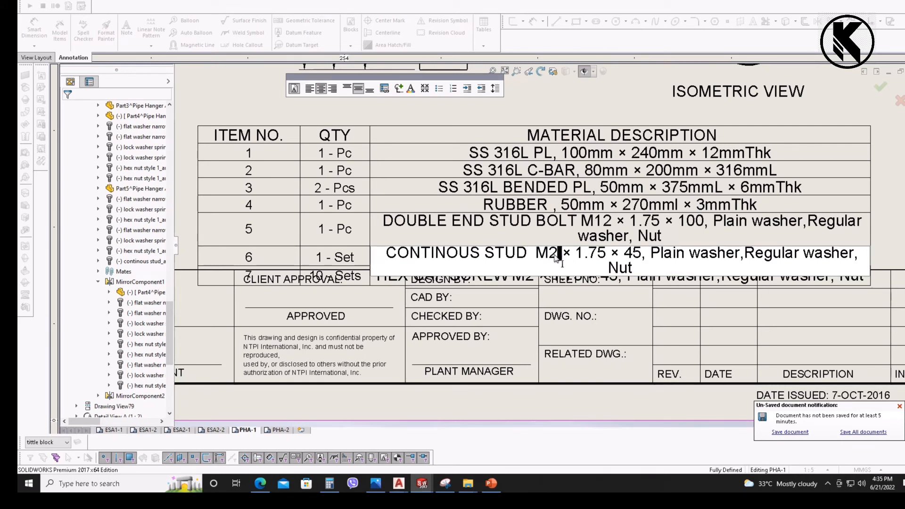
{"action": "type", "text": "16"}
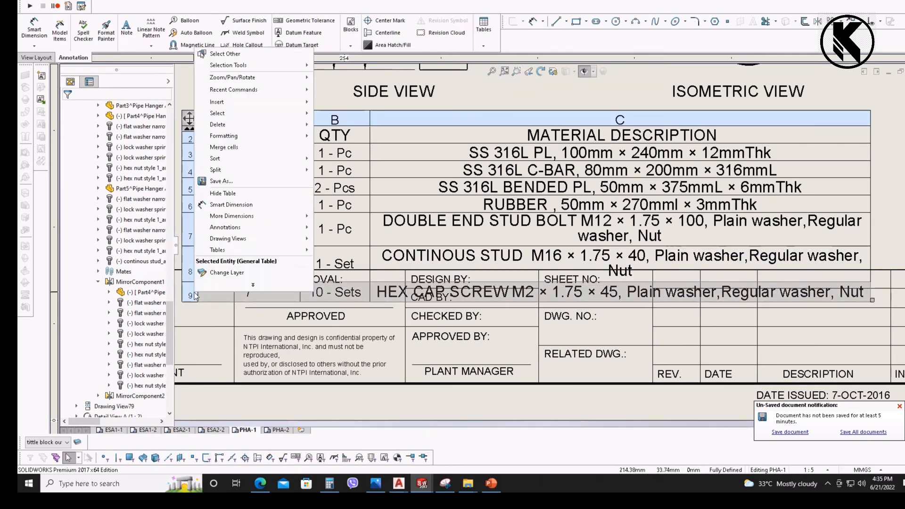
- Delete the item 7 hex cap screw row from the material table
{"action": "right_click", "coordinate": [211, 300]}
{"action": "mouse_move", "coordinate": [236, 125]}
{"action": "left_click", "coordinate": [328, 139]}
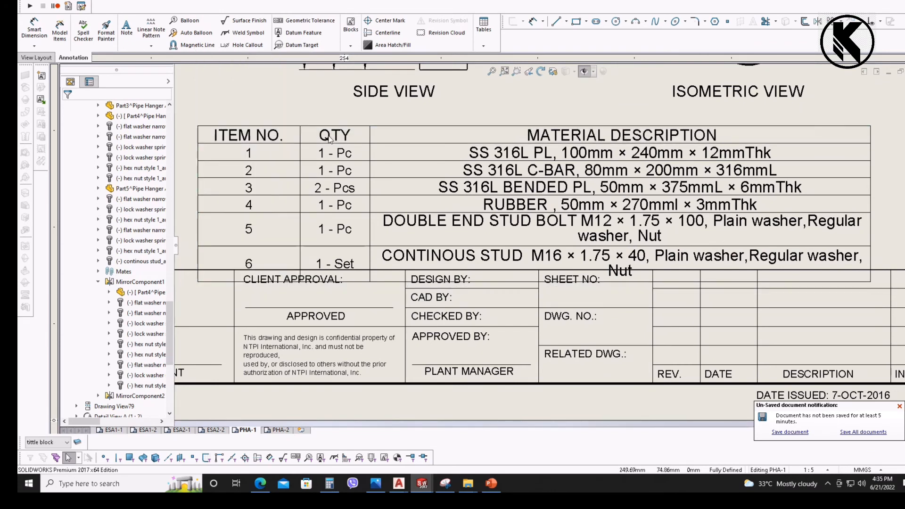
- Widen the material table so each description fits on one line and align the table directly above the title block
{"action": "scroll", "coordinate": [346, 217], "scroll_direction": "up", "scroll_amount": 3}
{"action": "scroll", "coordinate": [694, 259], "scroll_direction": "down", "scroll_amount": 1}
{"action": "left_click", "coordinate": [685, 259]}
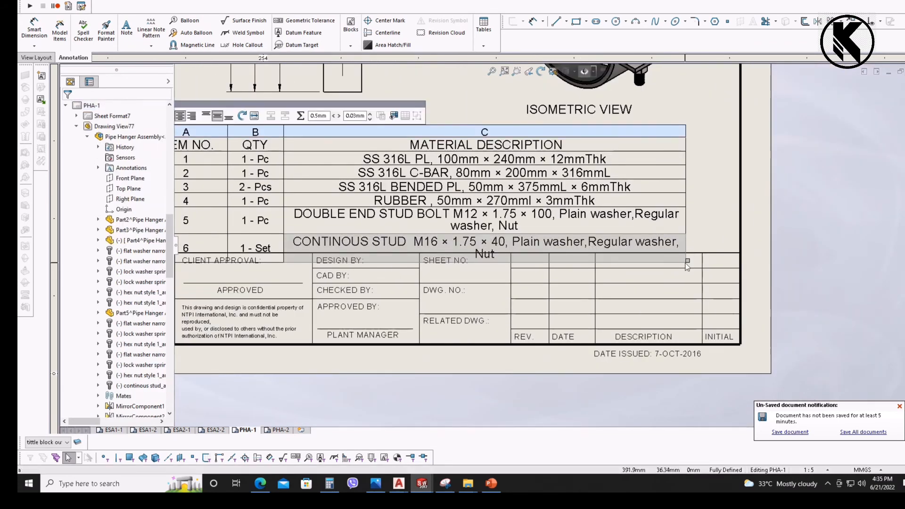
{"action": "left_click_drag", "start_coordinate": [687, 260], "coordinate": [793, 233]}
{"action": "left_click", "coordinate": [486, 243]}
{"action": "middle_click_drag", "start_coordinate": [483, 243], "coordinate": [613, 293]}
{"action": "left_click", "coordinate": [268, 180]}
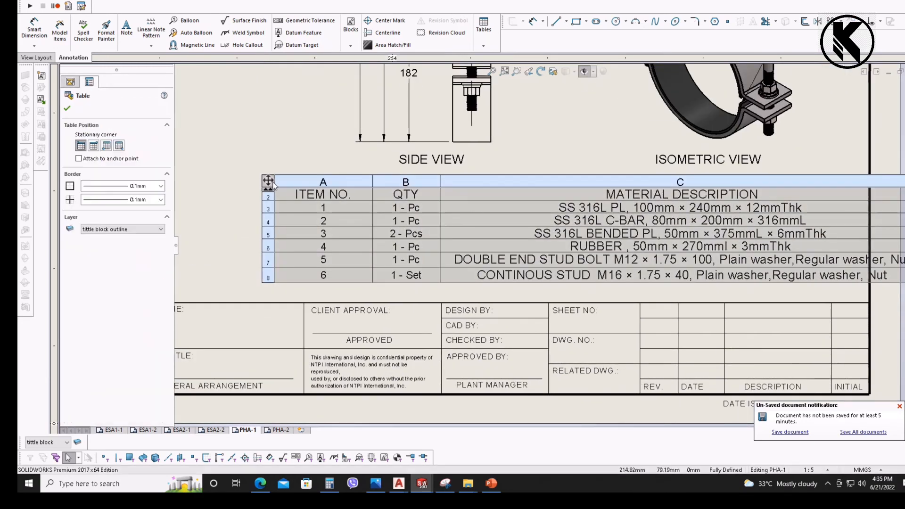
{"action": "left_click_drag", "start_coordinate": [269, 181], "coordinate": [220, 203]}
{"action": "left_click", "coordinate": [471, 340]}
{"action": "scroll", "coordinate": [424, 328], "scroll_direction": "up", "scroll_amount": 1}
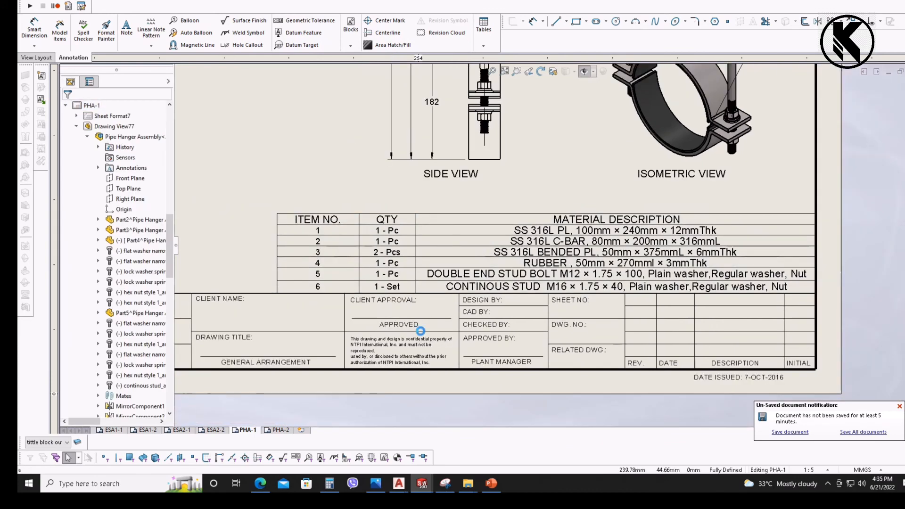
- Set item 6's quantity in the material table to "2 - Sets"
{"action": "middle_click_drag", "start_coordinate": [420, 330], "coordinate": [439, 237]}
{"action": "scroll", "coordinate": [439, 236], "scroll_direction": "down", "scroll_amount": 6}
{"action": "left_click", "coordinate": [450, 254]}
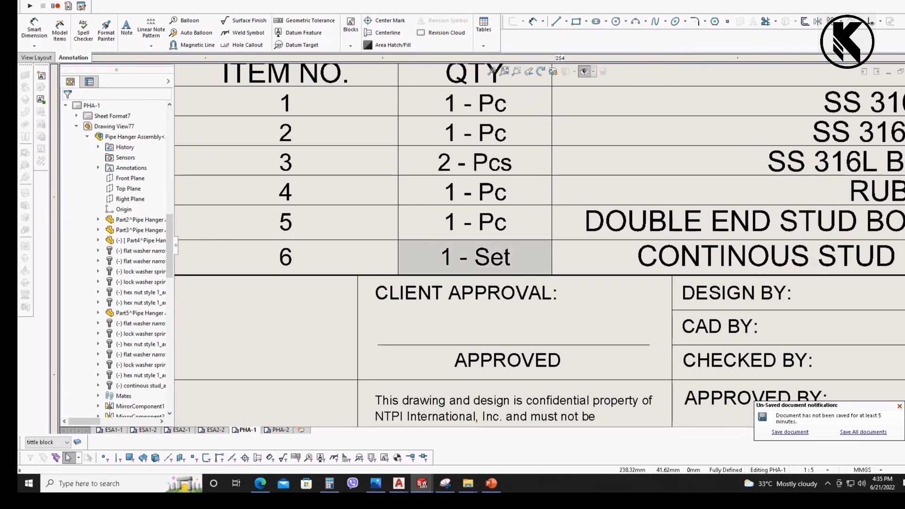
{"action": "double_click", "coordinate": [446, 257]}
{"action": "type", "text": "S"}
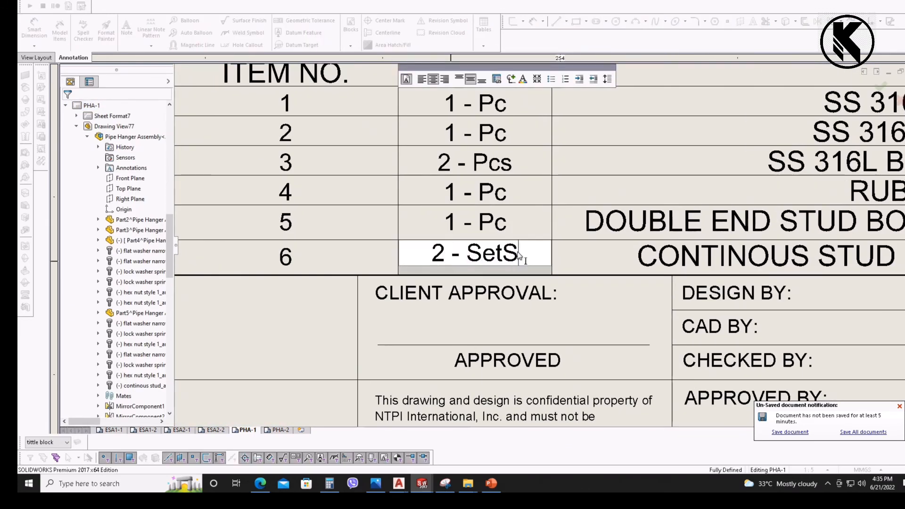
{"action": "key", "text": "BackSpace"}
{"action": "type", "text": "s"}
{"action": "left_click", "coordinate": [503, 309]}
- Copy item 6's "2 - Sets" quantity into item 5's quantity cell
{"action": "scroll", "coordinate": [497, 313], "scroll_direction": "up", "scroll_amount": 8}
{"action": "middle_click_drag", "start_coordinate": [443, 177], "coordinate": [443, 264]}
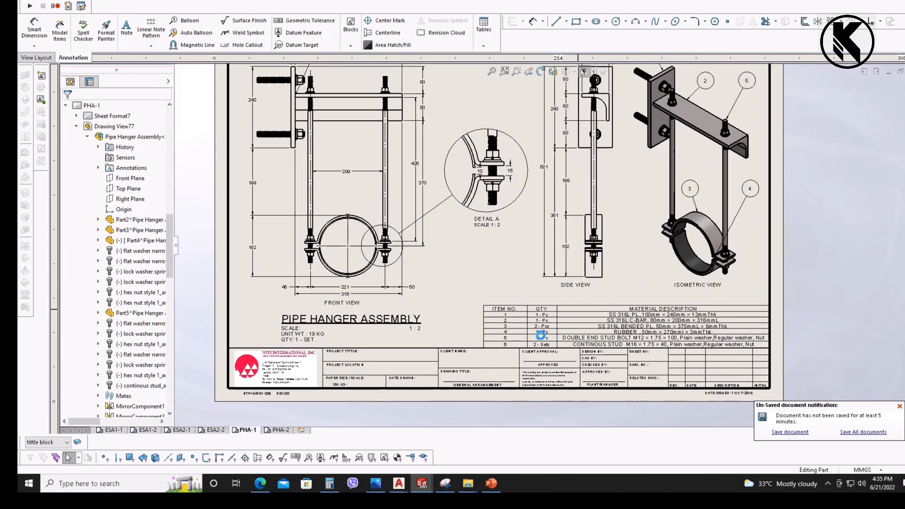
{"action": "scroll", "coordinate": [541, 335], "scroll_direction": "down", "scroll_amount": 4}
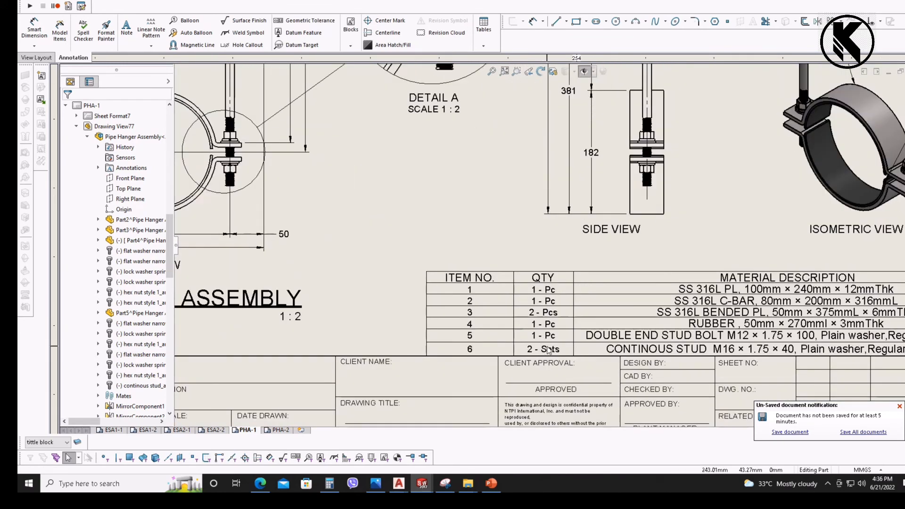
{"action": "middle_click_drag", "start_coordinate": [548, 351], "coordinate": [526, 347]}
{"action": "left_click", "coordinate": [528, 347]}
{"action": "key", "text": "ctrl+c"}
{"action": "left_click", "coordinate": [528, 334]}
{"action": "key", "text": "ctrl+v"}
{"action": "left_click", "coordinate": [538, 359]}
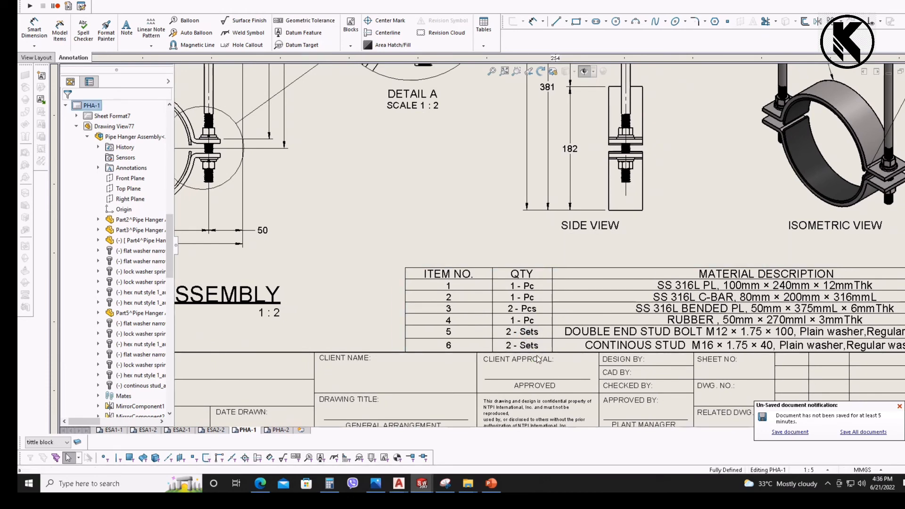
- Copy item 3's "2 - Pcs" quantity into item 4's quantity cell
{"action": "scroll", "coordinate": [539, 359], "scroll_direction": "up", "scroll_amount": 2}
{"action": "scroll", "coordinate": [533, 325], "scroll_direction": "down", "scroll_amount": 4}
{"action": "left_click", "coordinate": [519, 272]}
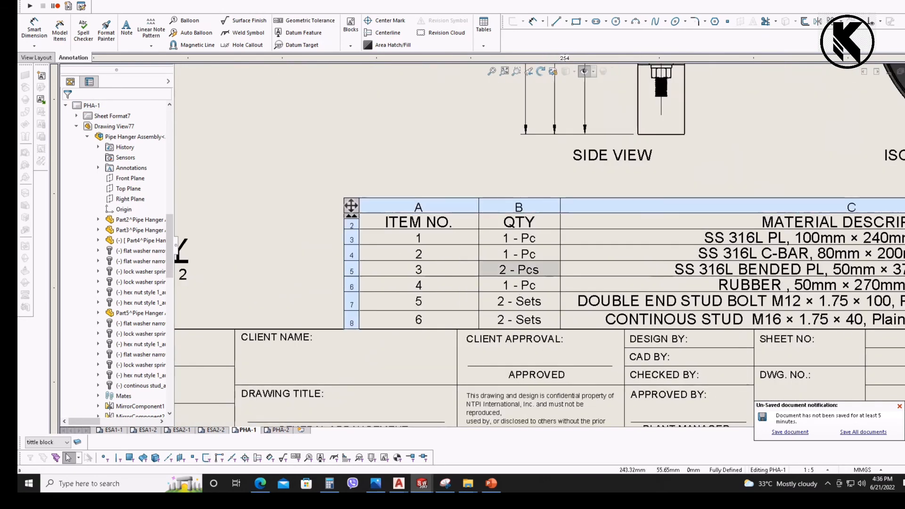
{"action": "left_click", "coordinate": [518, 288]}
{"action": "key", "text": "ctrl+v"}
{"action": "left_click", "coordinate": [525, 348]}
- Add a balloon numbered 6 to the upper stud on the back plate in the isometric view
{"action": "scroll", "coordinate": [549, 250], "scroll_direction": "up", "scroll_amount": 7}
{"action": "scroll", "coordinate": [609, 141], "scroll_direction": "down", "scroll_amount": 2}
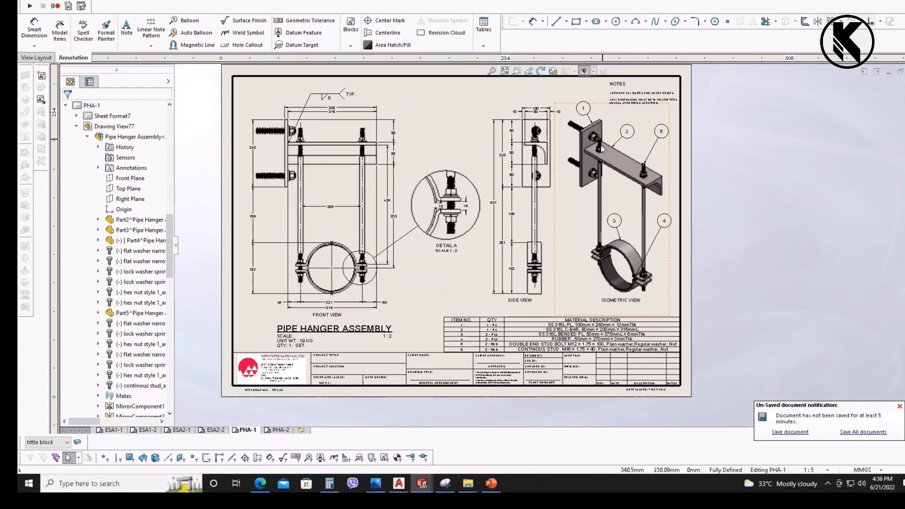
{"action": "scroll", "coordinate": [613, 122], "scroll_direction": "down", "scroll_amount": 4}
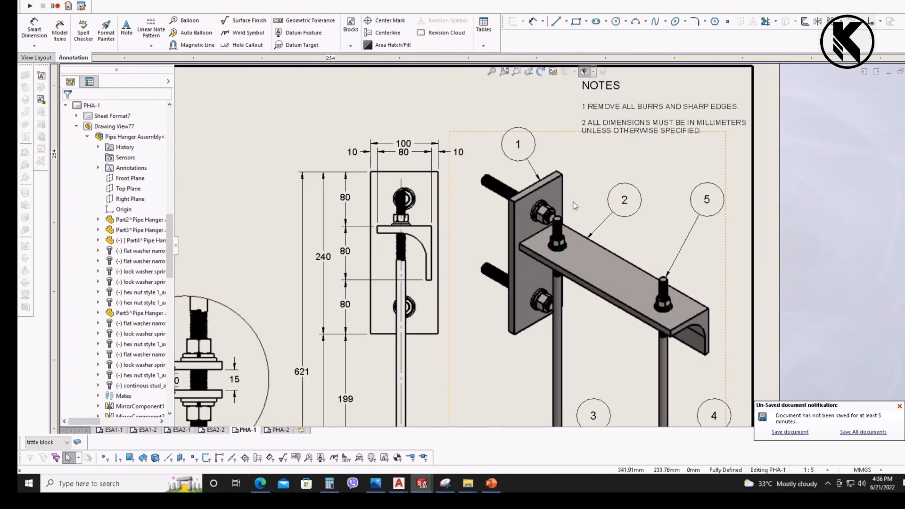
{"action": "scroll", "coordinate": [559, 220], "scroll_direction": "down", "scroll_amount": 1}
{"action": "left_click", "coordinate": [569, 210]}
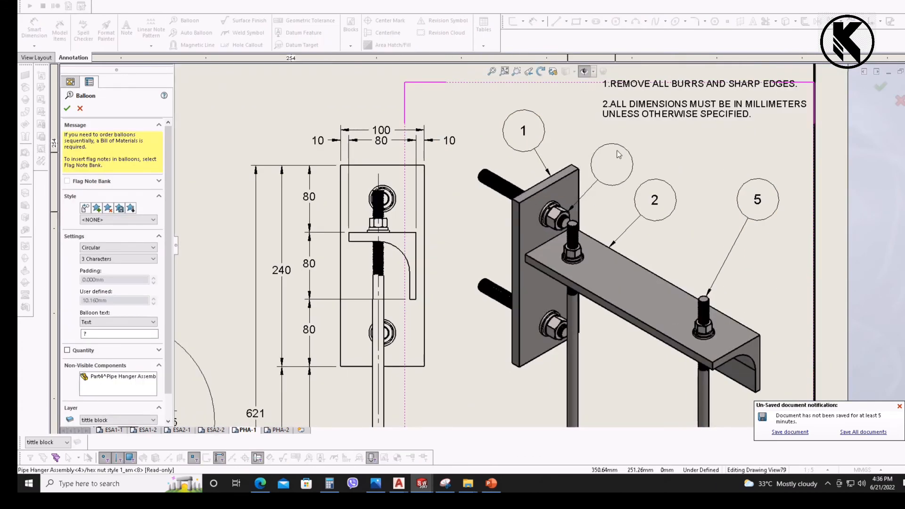
{"action": "left_click", "coordinate": [618, 143]}
{"action": "double_click", "coordinate": [612, 144]}
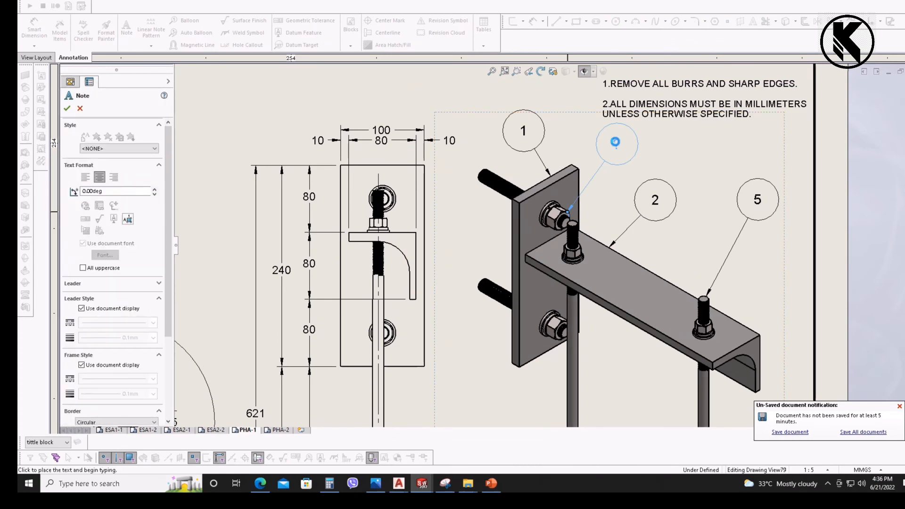
{"action": "left_click", "coordinate": [607, 180]}
{"action": "left_click", "coordinate": [617, 143]}
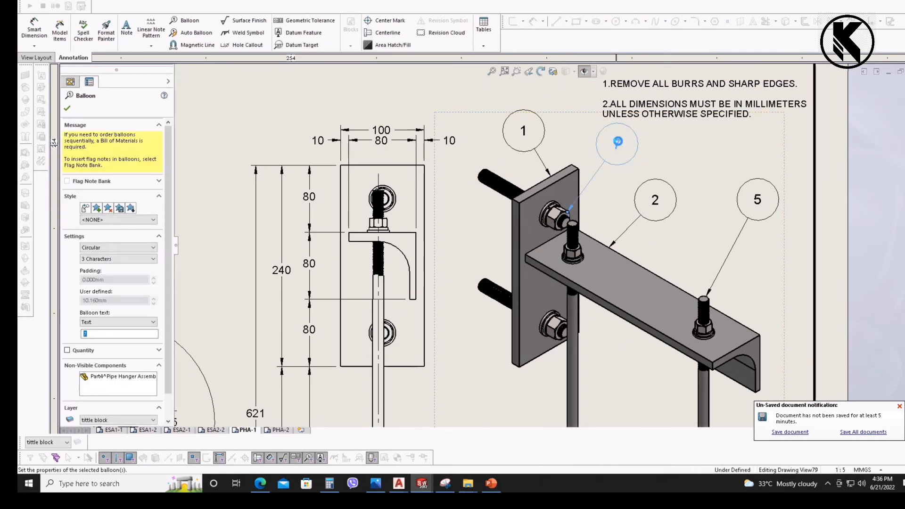
{"action": "double_click", "coordinate": [612, 144]}
{"action": "type", "text": "6"}
{"action": "left_click", "coordinate": [606, 180]}
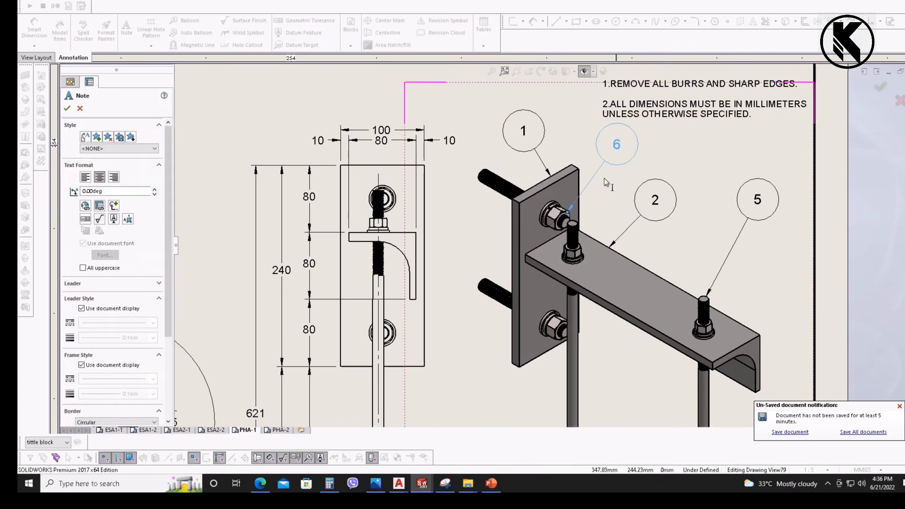
- Insert Block1, the drawing and order reference block, just above the material table at the sheet's border beside the isometric view label
{"action": "scroll", "coordinate": [601, 193], "scroll_direction": "up", "scroll_amount": 5}
{"action": "middle_click_drag", "start_coordinate": [545, 351], "coordinate": [568, 221]}
{"action": "scroll", "coordinate": [613, 298], "scroll_direction": "down", "scroll_amount": 2}
{"action": "middle_click_drag", "start_coordinate": [613, 299], "coordinate": [643, 270]}
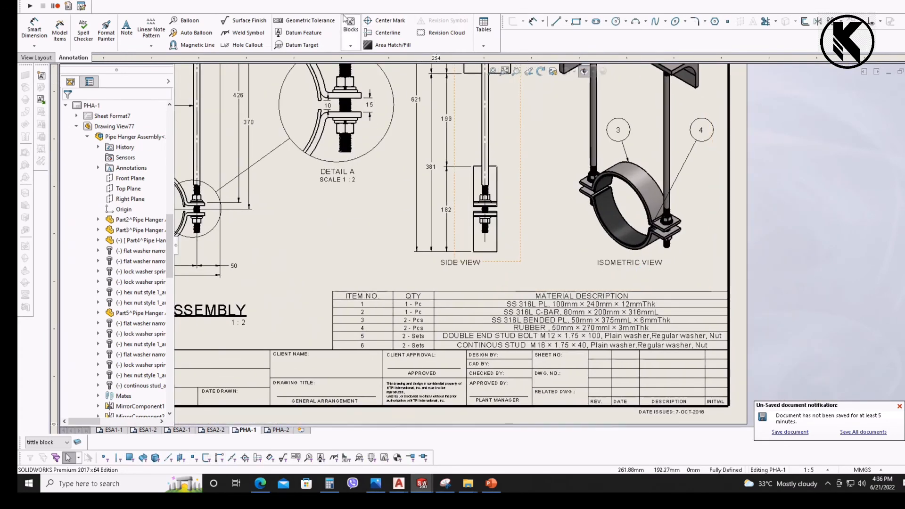
{"action": "left_click", "coordinate": [107, 0]}
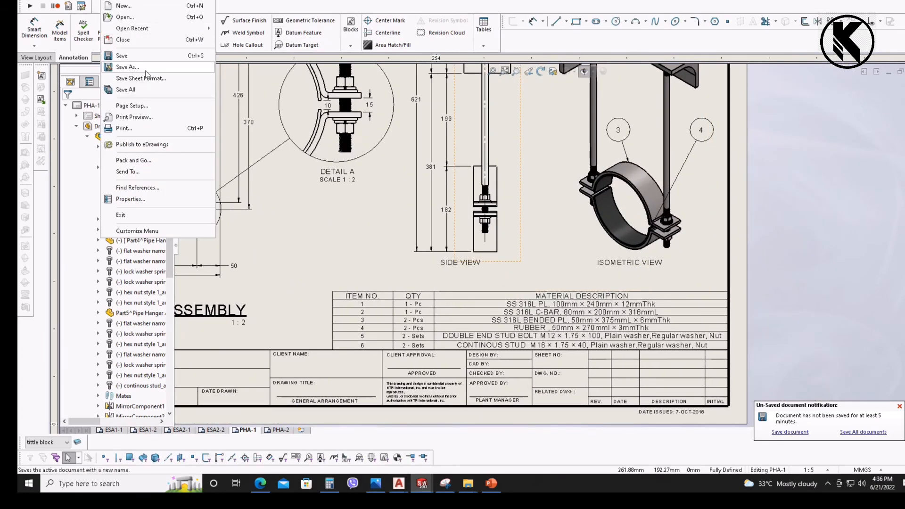
{"action": "middle_click_drag", "start_coordinate": [572, 234], "coordinate": [560, 226]}
{"action": "left_click", "coordinate": [350, 45]}
{"action": "left_click", "coordinate": [376, 69]}
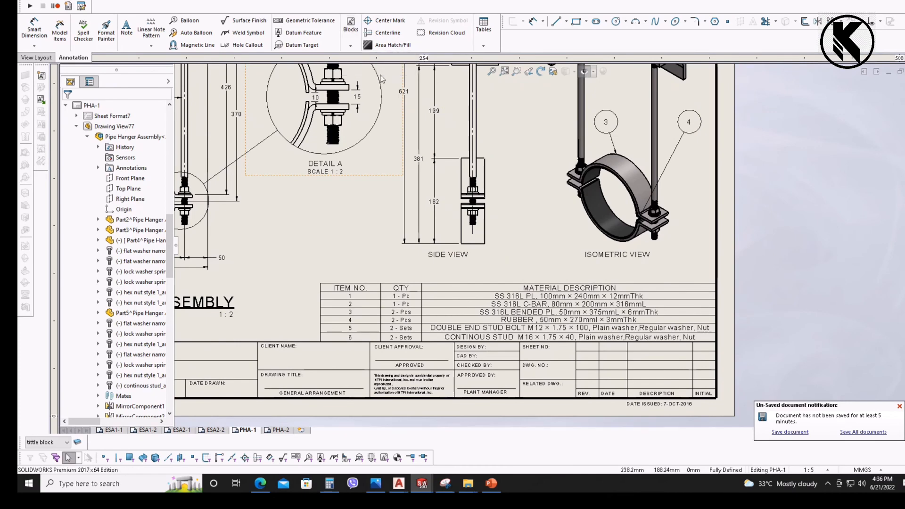
{"action": "scroll", "coordinate": [690, 272], "scroll_direction": "down", "scroll_amount": 3}
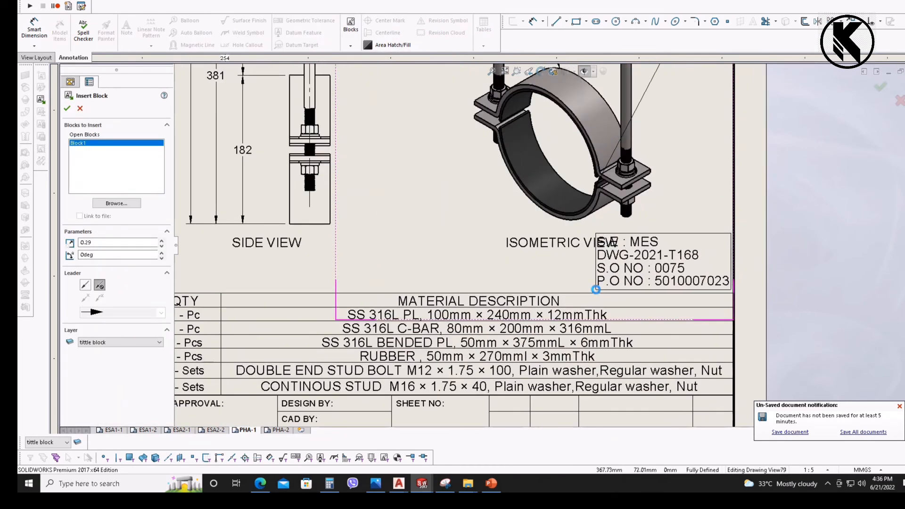
{"action": "left_click", "coordinate": [596, 289]}
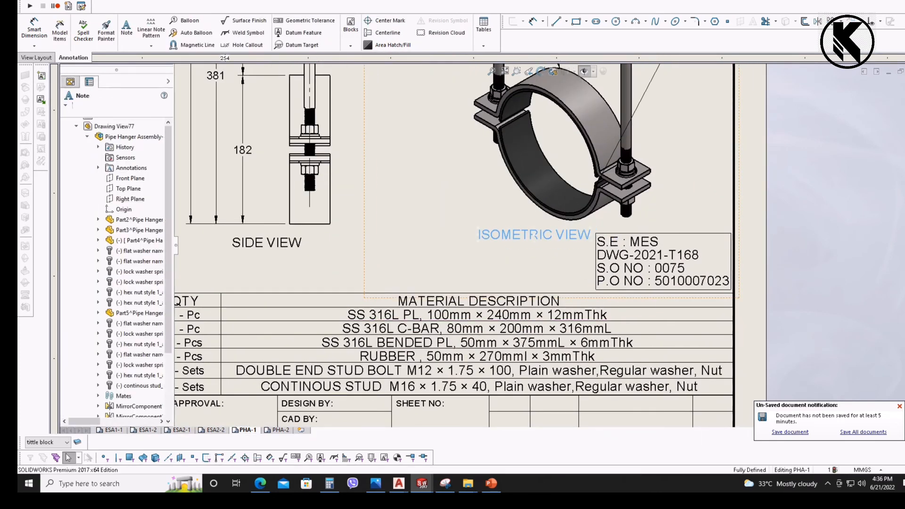
- Review the whole PHA-1 sheet, checking the views, detail A, balloons, material table and title block
{"action": "scroll", "coordinate": [534, 235], "scroll_direction": "up", "scroll_amount": 5}
{"action": "mouse_move", "coordinate": [466, 106]}
{"action": "middle_mouse_down"}
{"action": "mouse_move", "coordinate": [473, 200]}
{"action": "mouse_move", "coordinate": [516, 212]}
{"action": "middle_mouse_up"}
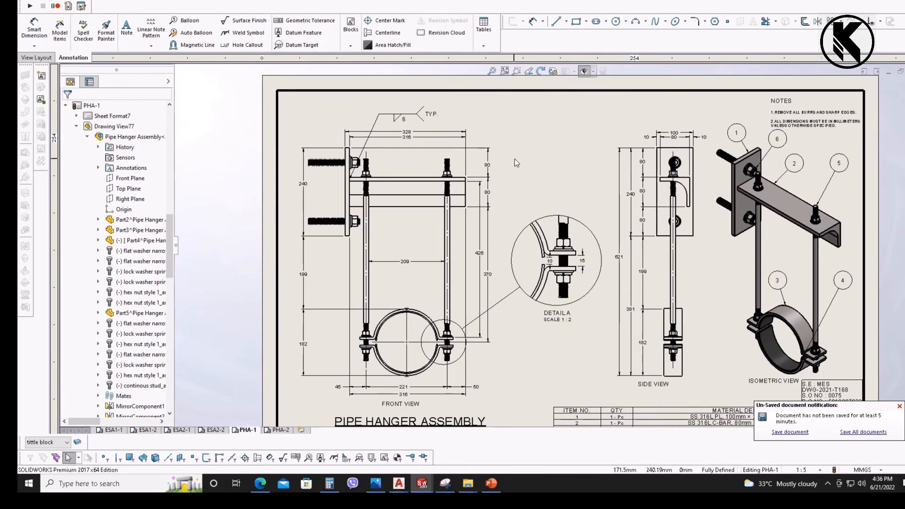
{"action": "mouse_move", "coordinate": [515, 160]}
{"action": "middle_mouse_down"}
{"action": "mouse_move", "coordinate": [449, 117]}
{"action": "mouse_move", "coordinate": [570, 101]}
{"action": "middle_mouse_up"}
{"action": "middle_click_drag", "start_coordinate": [507, 250], "coordinate": [451, 262]}
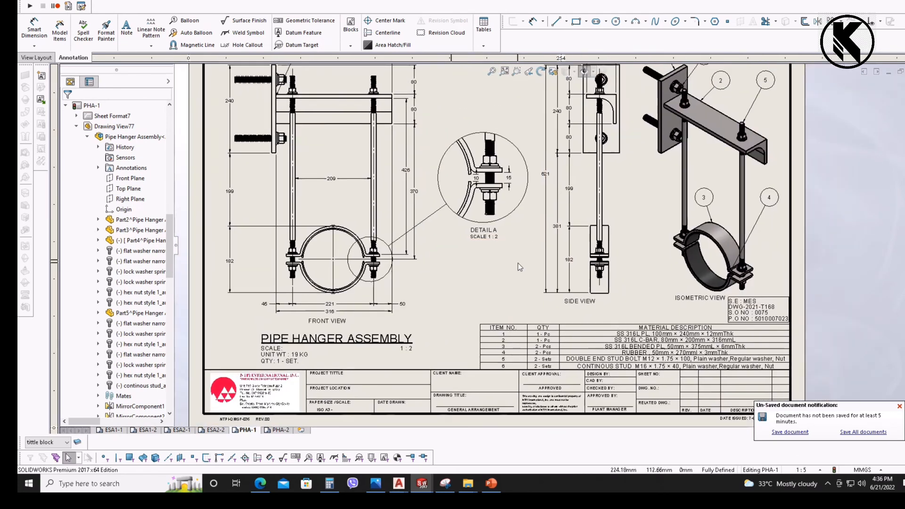
{"action": "middle_click_drag", "start_coordinate": [525, 230], "coordinate": [515, 253]}
{"action": "mouse_move", "coordinate": [505, 199]}
{"action": "middle_mouse_down"}
{"action": "mouse_move", "coordinate": [506, 216]}
{"action": "mouse_move", "coordinate": [501, 208]}
{"action": "mouse_move", "coordinate": [521, 218]}
{"action": "mouse_move", "coordinate": [513, 214]}
{"action": "middle_mouse_up"}
{"action": "scroll", "coordinate": [520, 218], "scroll_direction": "up", "scroll_amount": 1}
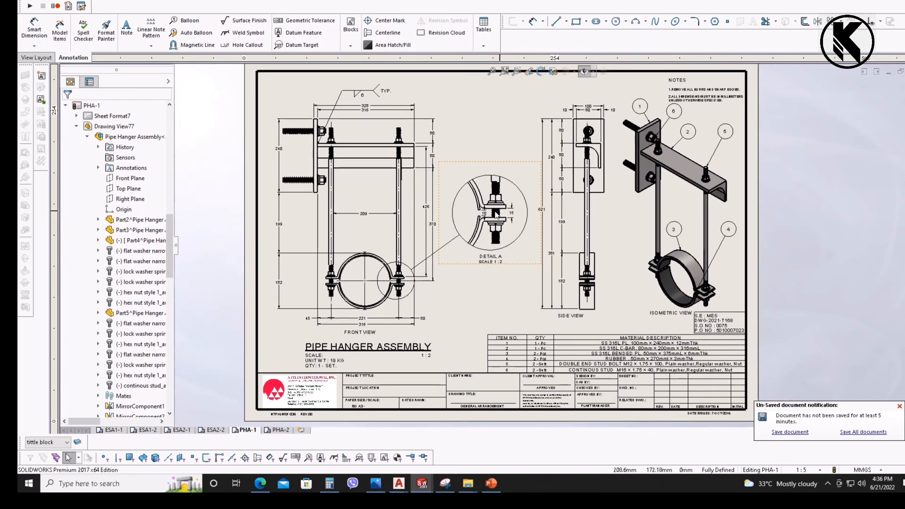
{"action": "scroll", "coordinate": [527, 213], "scroll_direction": "down", "scroll_amount": 2}
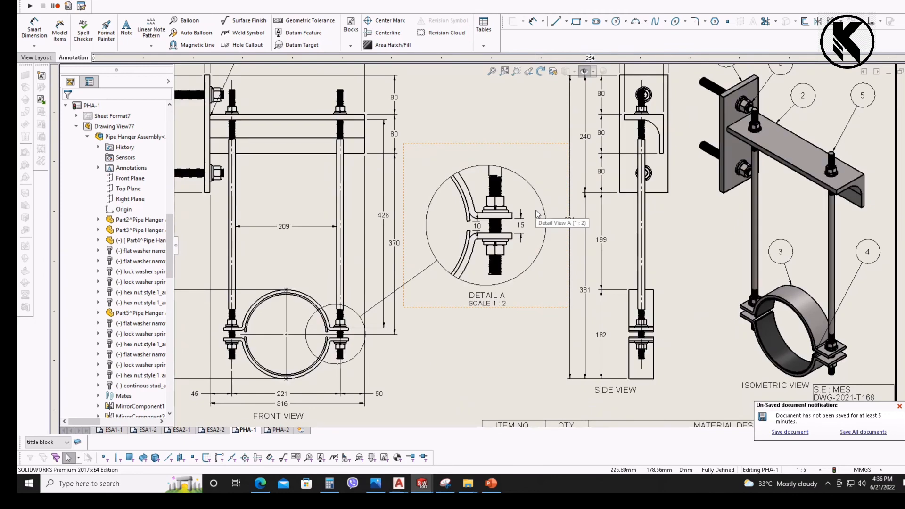
- Open the pipe hanger assembly model from the PHA-1 sheet's isometric view and inspect the hanger from several sides
{"action": "scroll", "coordinate": [536, 213], "scroll_direction": "up", "scroll_amount": 3}
{"action": "scroll", "coordinate": [558, 216], "scroll_direction": "down", "scroll_amount": 2}
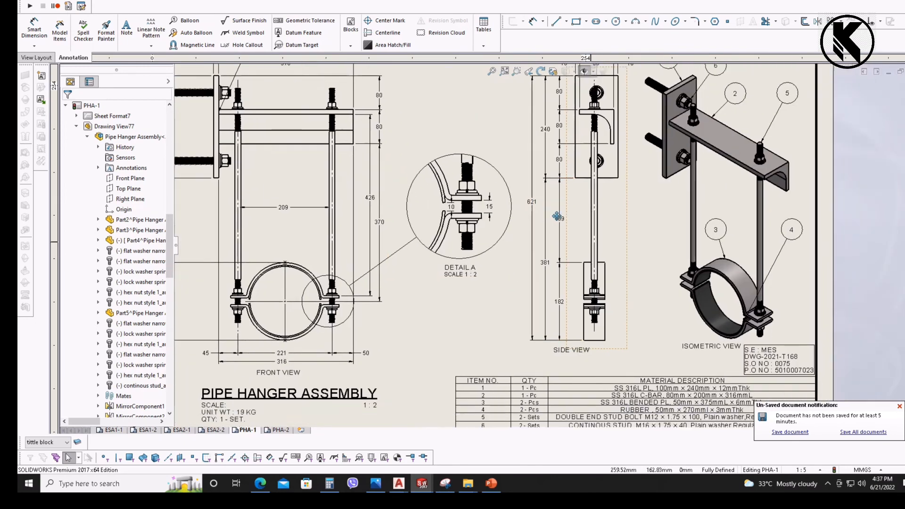
{"action": "scroll", "coordinate": [584, 214], "scroll_direction": "up", "scroll_amount": 2}
{"action": "left_click", "coordinate": [654, 200]}
{"action": "left_click", "coordinate": [665, 181]}
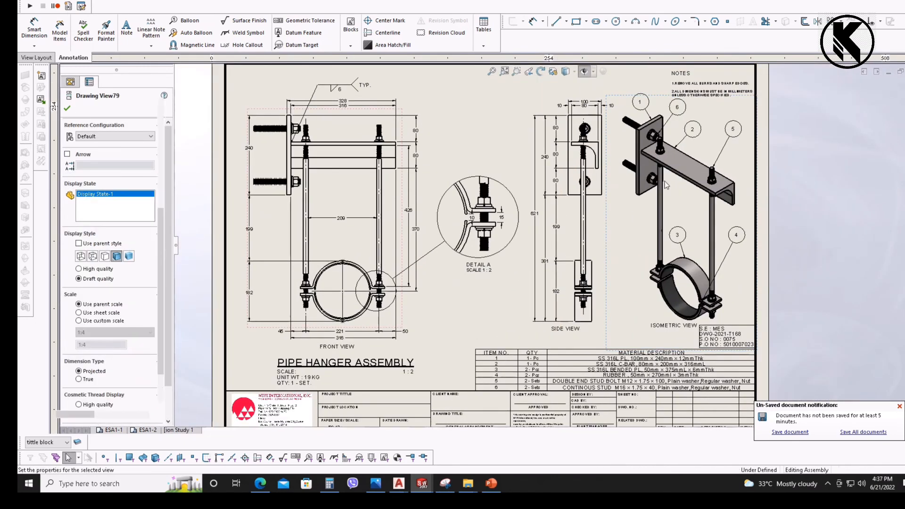
{"action": "scroll", "coordinate": [580, 229], "scroll_direction": "up", "scroll_amount": 8}
{"action": "middle_click_drag", "start_coordinate": [585, 344], "coordinate": [501, 265]}
{"action": "middle_click_drag", "start_coordinate": [573, 310], "coordinate": [503, 263]}
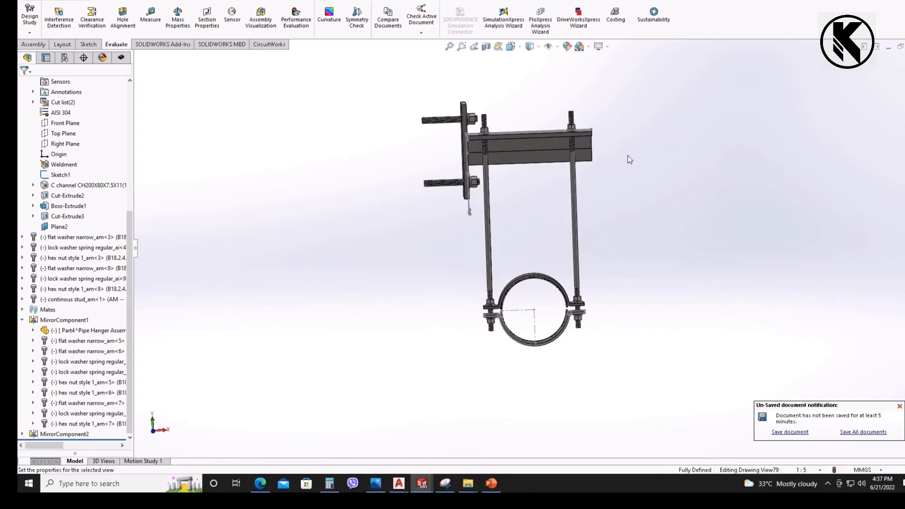
{"action": "middle_click_drag", "start_coordinate": [518, 202], "coordinate": [508, 175]}
- Return to the PHA-1 drawing and check its material table, reference block and dimensioned views
{"action": "scroll", "coordinate": [591, 301], "scroll_direction": "down", "scroll_amount": 2}
{"action": "mouse_move", "coordinate": [590, 305]}
{"action": "middle_mouse_down"}
{"action": "mouse_move", "coordinate": [504, 196]}
{"action": "mouse_move", "coordinate": [481, 183]}
{"action": "middle_mouse_up"}
{"action": "scroll", "coordinate": [491, 218], "scroll_direction": "down", "scroll_amount": 2}
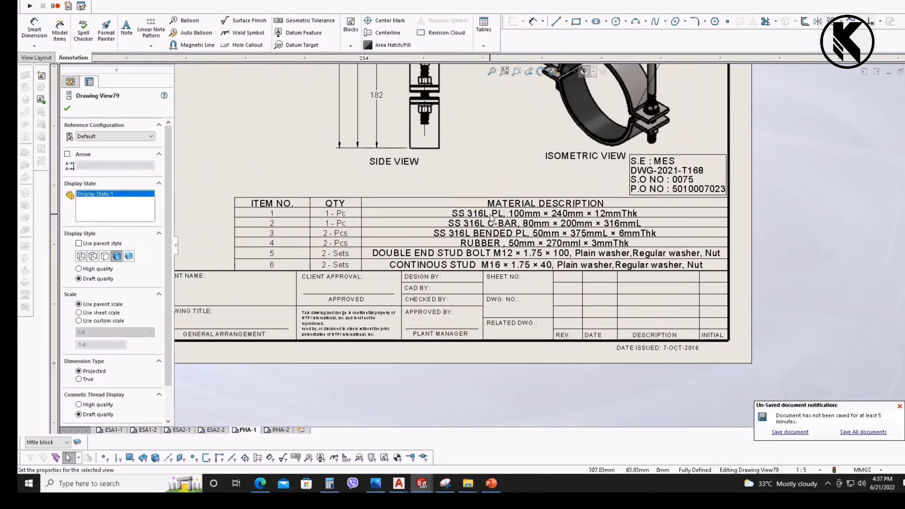
{"action": "scroll", "coordinate": [491, 219], "scroll_direction": "up", "scroll_amount": 4}
{"action": "scroll", "coordinate": [449, 234], "scroll_direction": "down", "scroll_amount": 3}
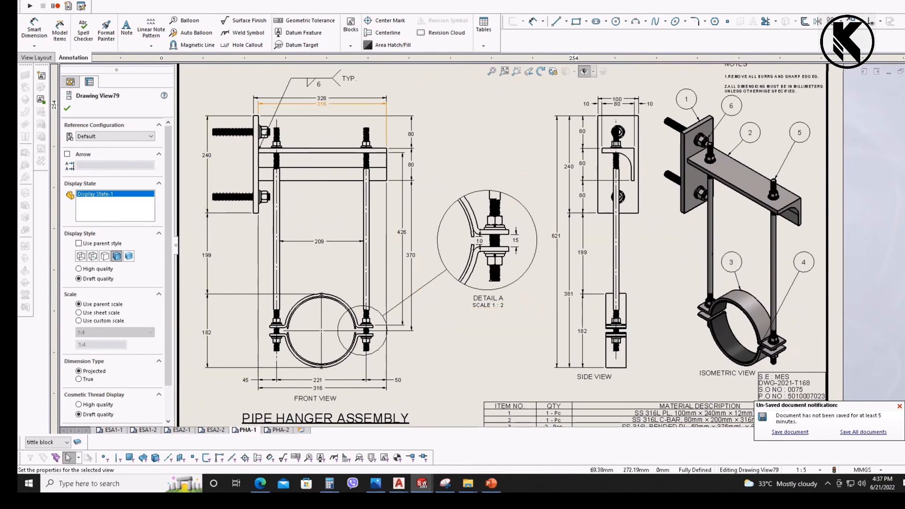
{"action": "scroll", "coordinate": [455, 227], "scroll_direction": "up", "scroll_amount": 1}
{"action": "mouse_move", "coordinate": [456, 232]}
{"action": "middle_mouse_down"}
{"action": "mouse_move", "coordinate": [429, 178]}
{"action": "mouse_move", "coordinate": [433, 206]}
{"action": "middle_mouse_up"}
- Export only sheet PHA-1 as a PDF named FAB DWG in the drawing's own folder
{"action": "left_click", "coordinate": [109, 0]}
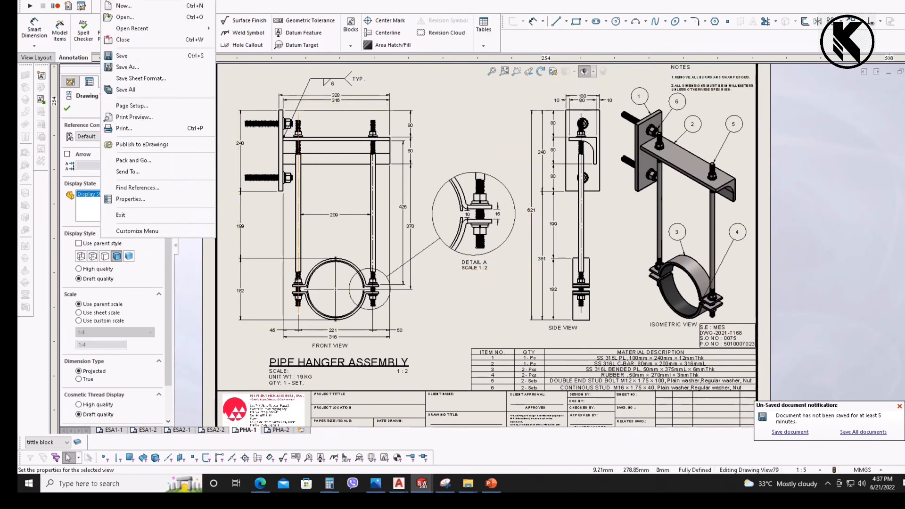
{"action": "left_click", "coordinate": [127, 67]}
{"action": "left_click", "coordinate": [220, 378]}
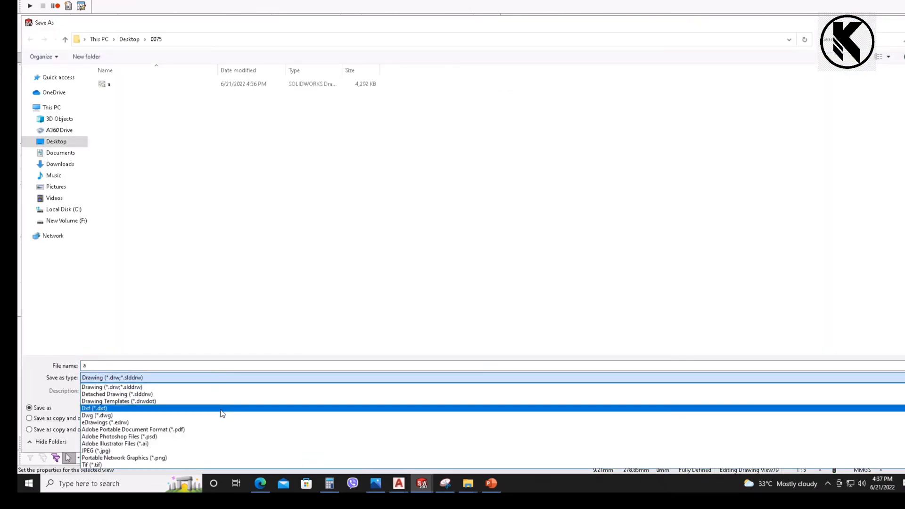
{"action": "left_click", "coordinate": [222, 430]}
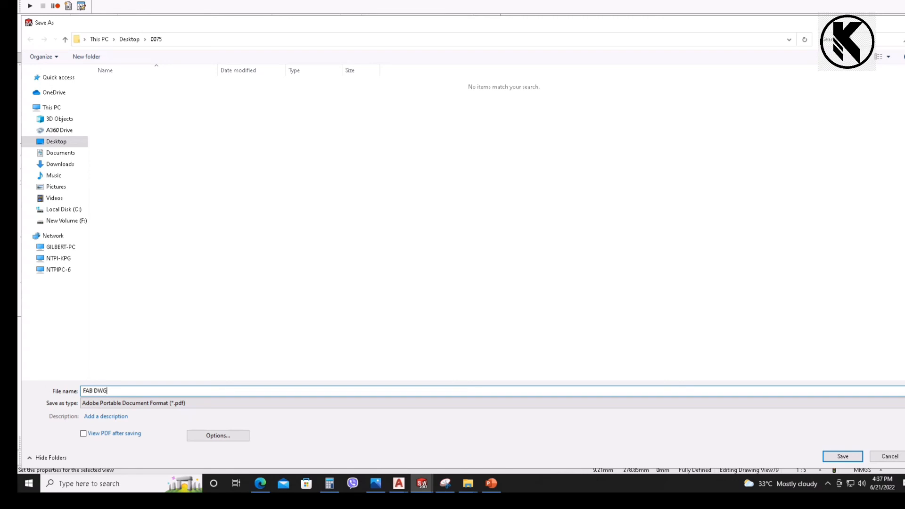
{"action": "key", "text": "Return"}
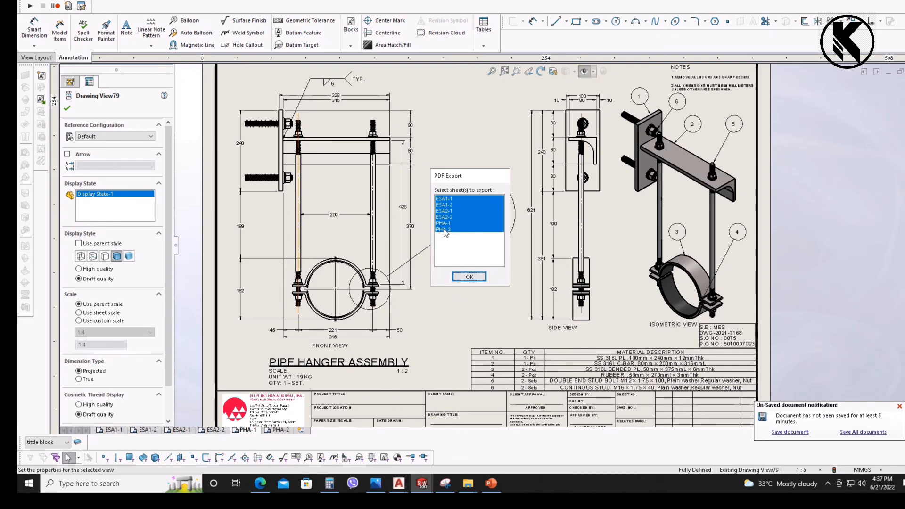
{"action": "left_click", "coordinate": [444, 223]}
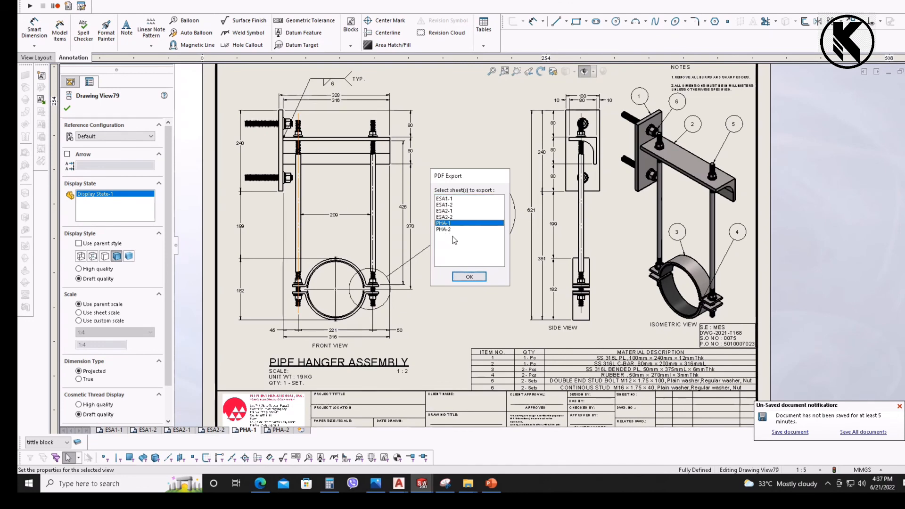
{"action": "left_click", "coordinate": [466, 276]}
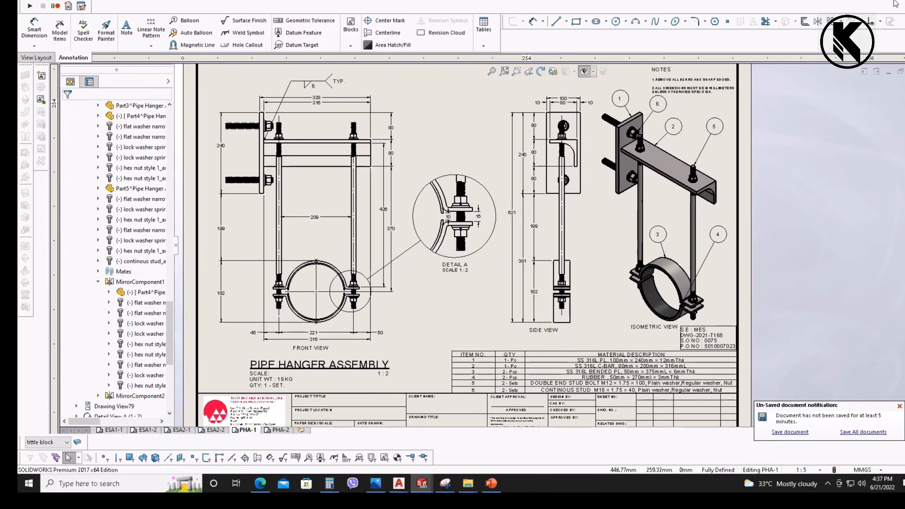
- Switch to the desktop, open the folder named after the drawing's S.O. number, and preview the exported FAB DWG PDF
{"action": "left_click", "coordinate": [874, 6]}
{"action": "left_click", "coordinate": [869, 1]}
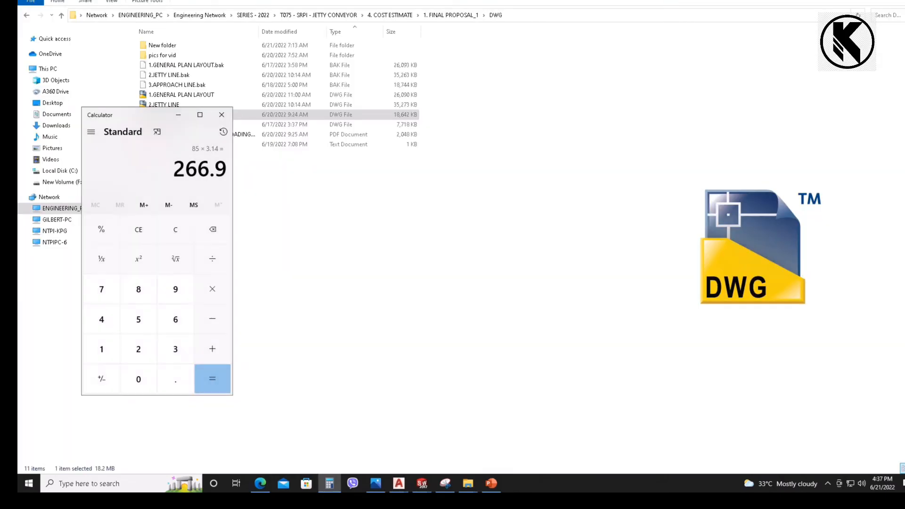
{"action": "left_click", "coordinate": [869, 1]}
{"action": "left_click", "coordinate": [222, 115]}
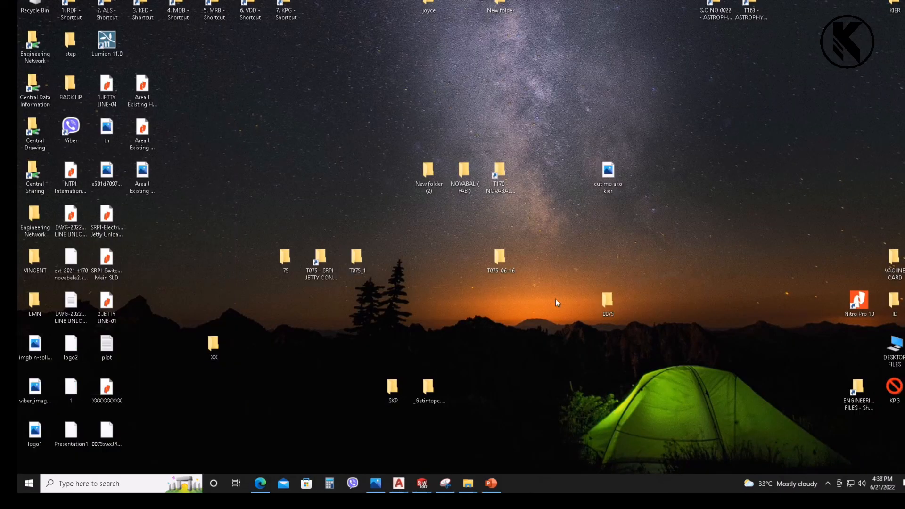
{"action": "double_click", "coordinate": [608, 303]}
{"action": "left_click", "coordinate": [162, 55]}
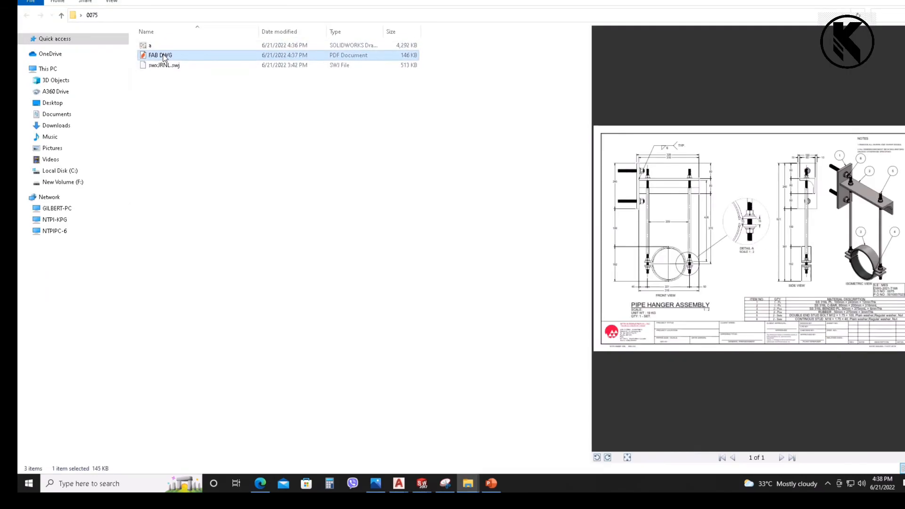